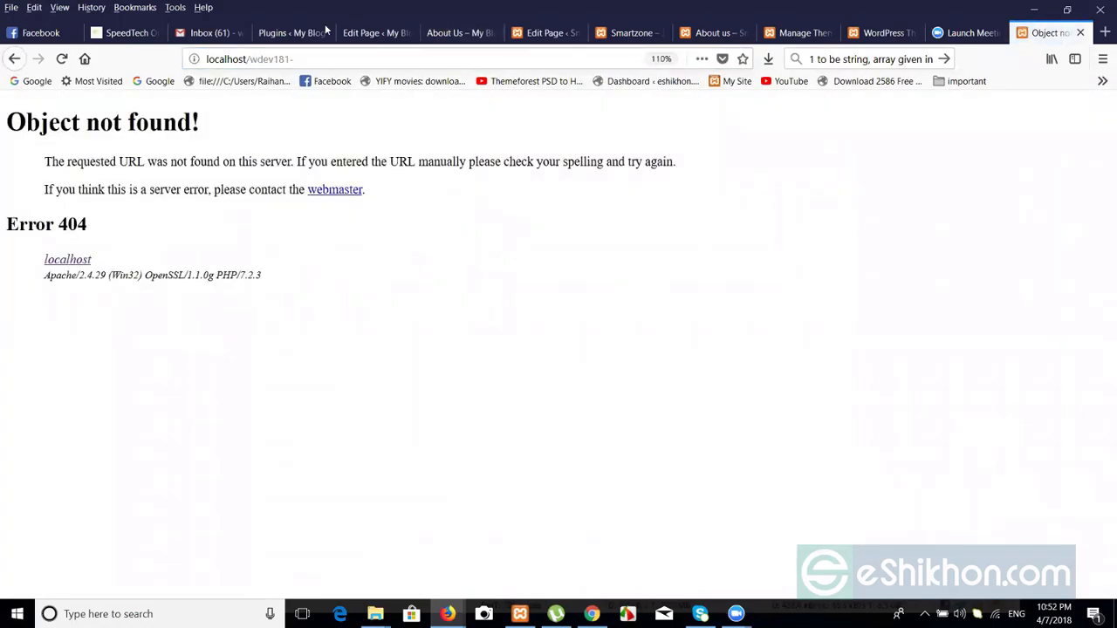
# - Open the local site at localhost/wdev181-4/ and look through its home page down to the contact section
pyautogui.click(296, 59)
pyautogui.click(296, 59)
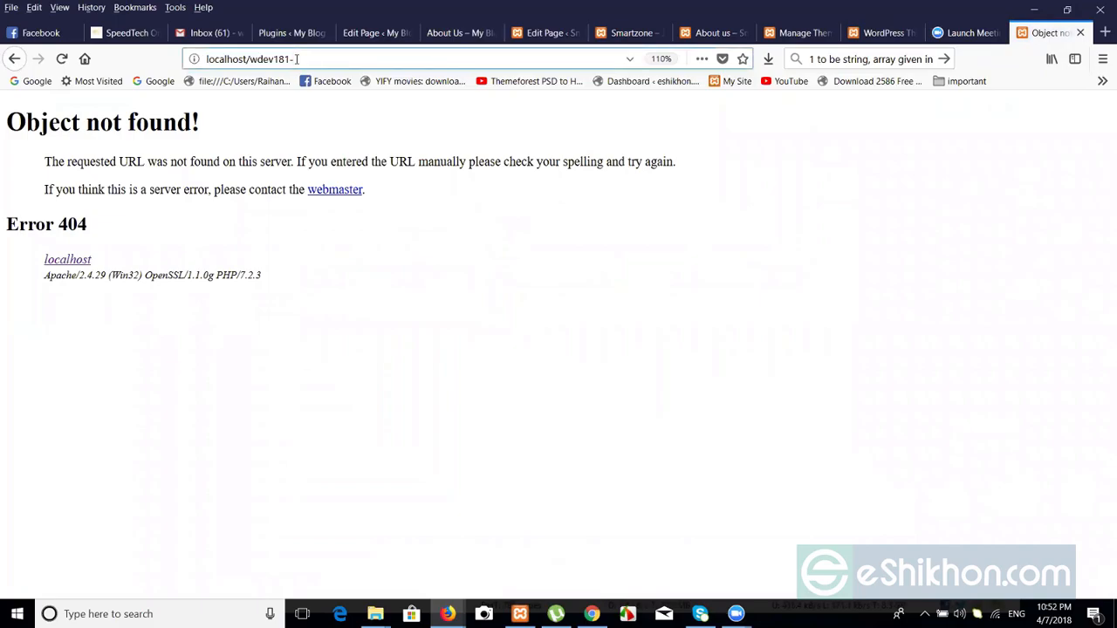
pyautogui.write('4/')
pyautogui.press('Return')
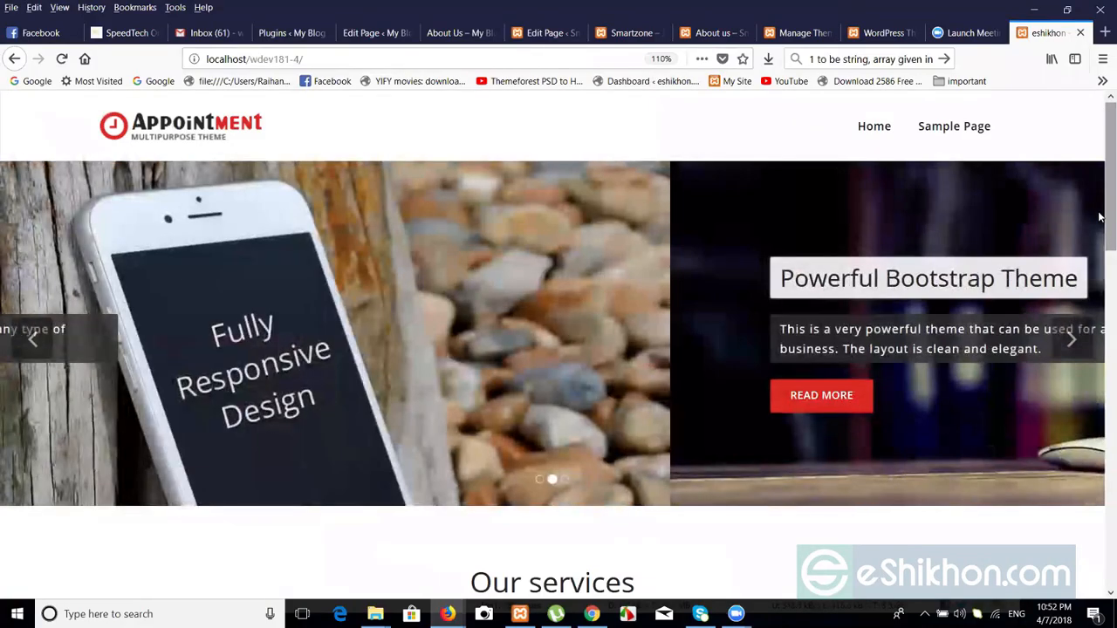
pyautogui.scroll(-10, 1102, 393)
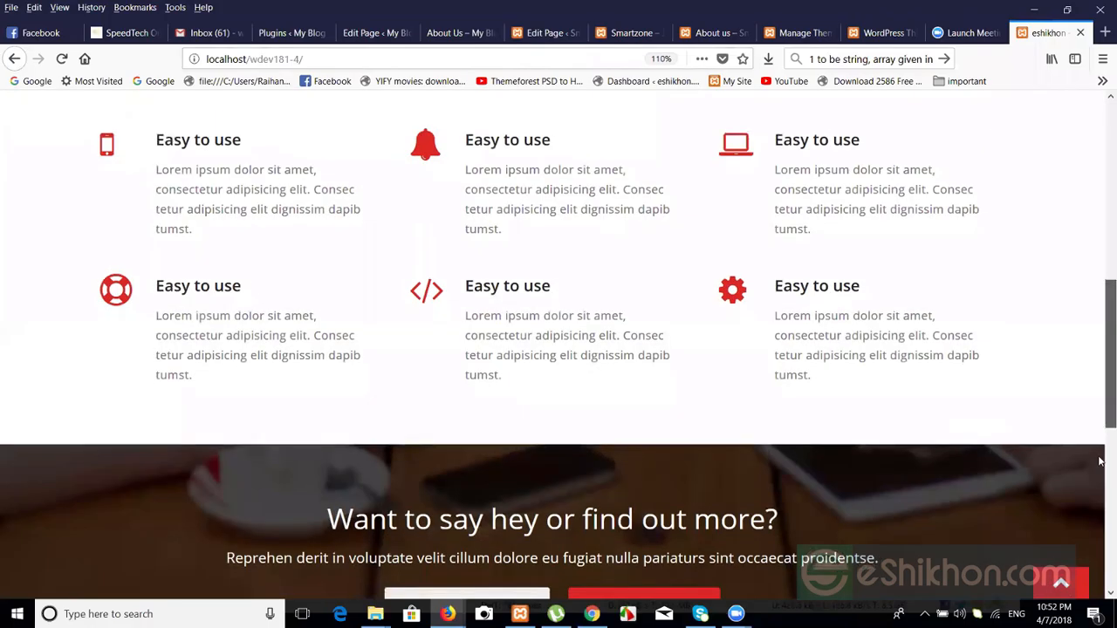
pyautogui.scroll(8, 1101, 440)
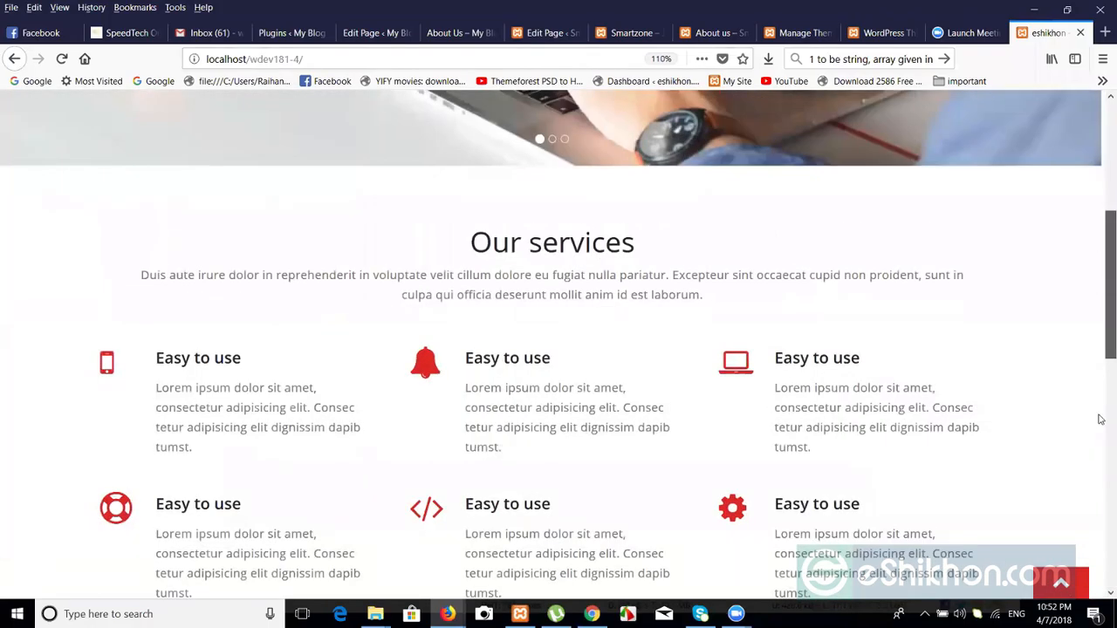
pyautogui.scroll(-3, 1101, 407)
pyautogui.scroll(4, 1101, 307)
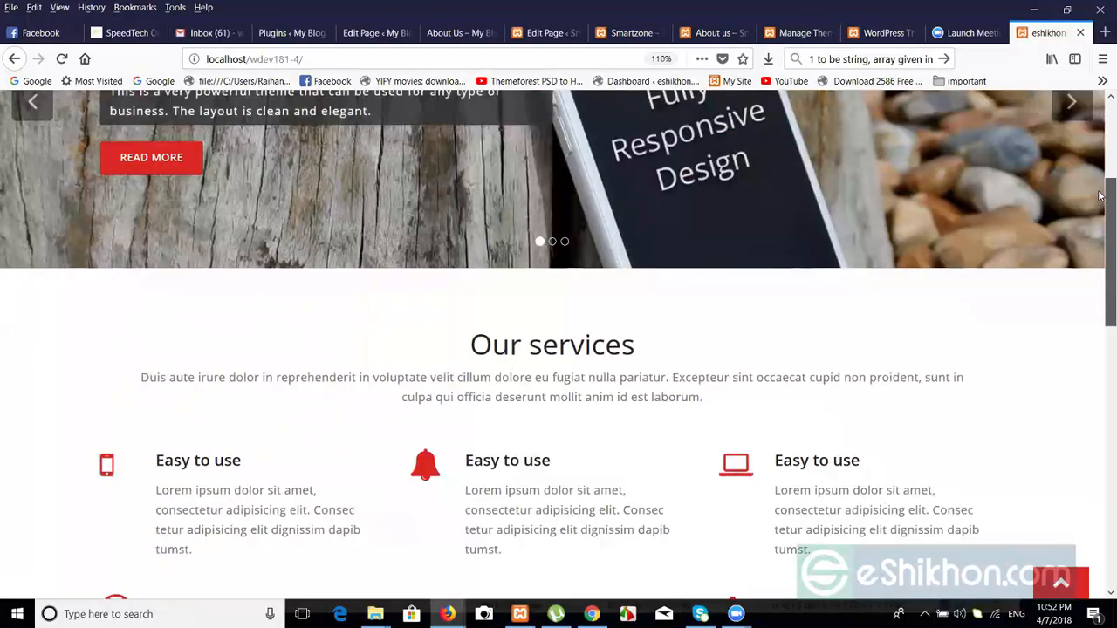
pyautogui.scroll(3, 1101, 196)
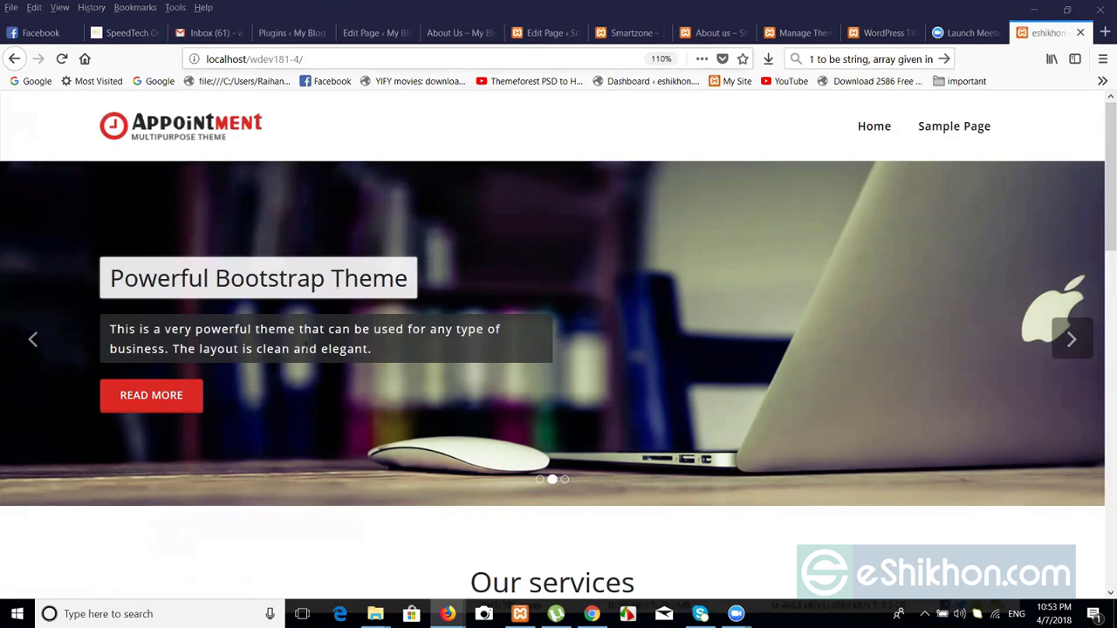
# - Open the site's admin login page by extending the address to localhost/wdev181-4/wp-admin
pyautogui.click(309, 61)
pyautogui.click(309, 61)
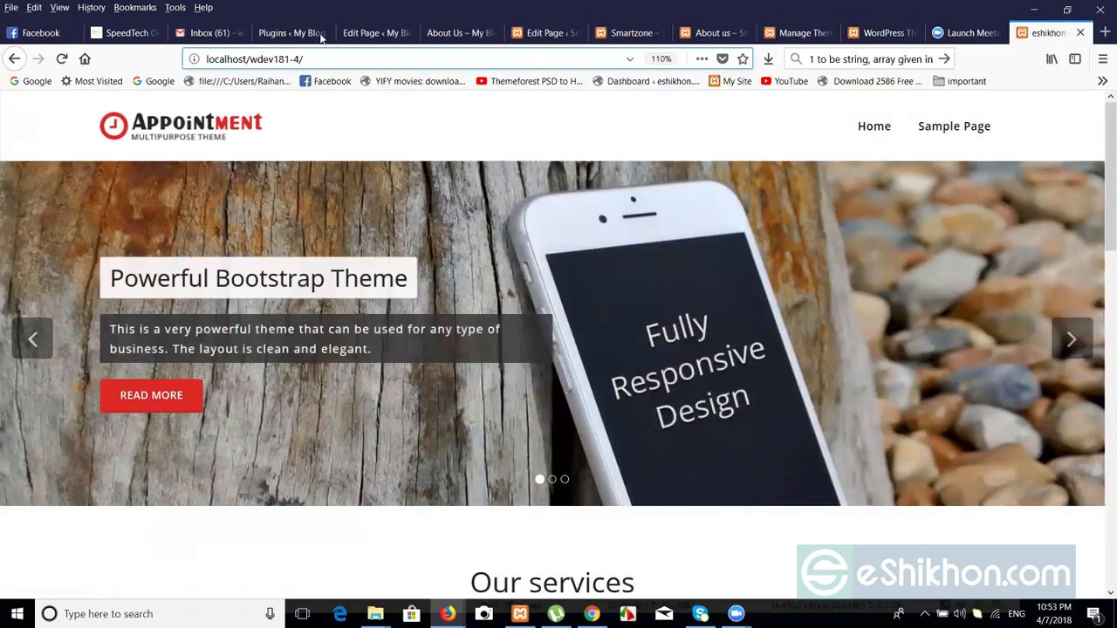
pyautogui.rightClick(319, 38)
pyautogui.click(311, 60)
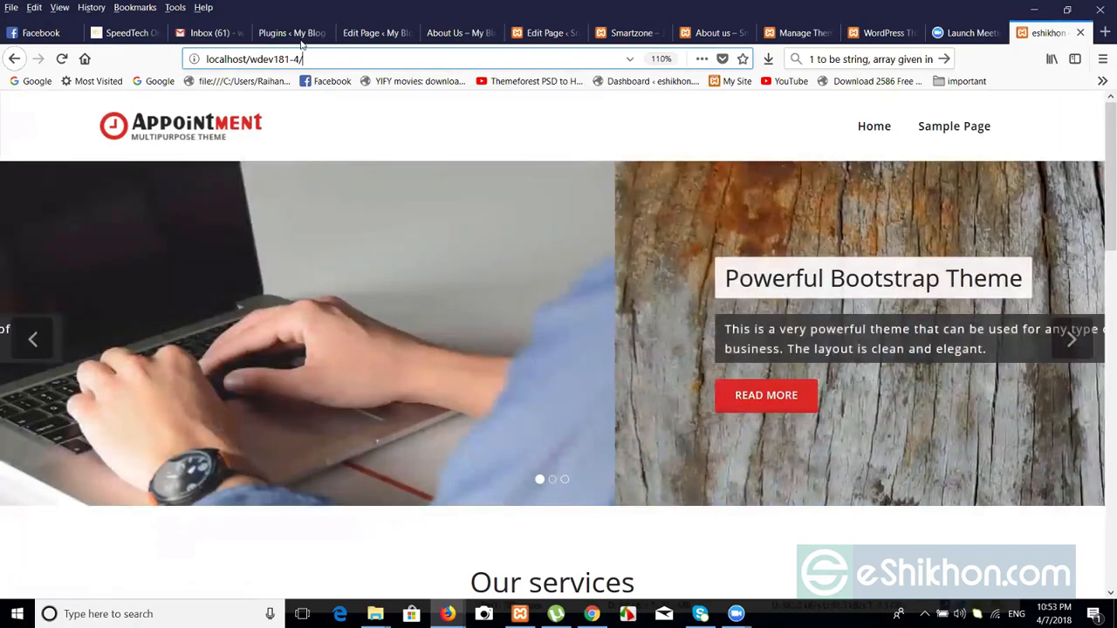
pyautogui.write('wp')
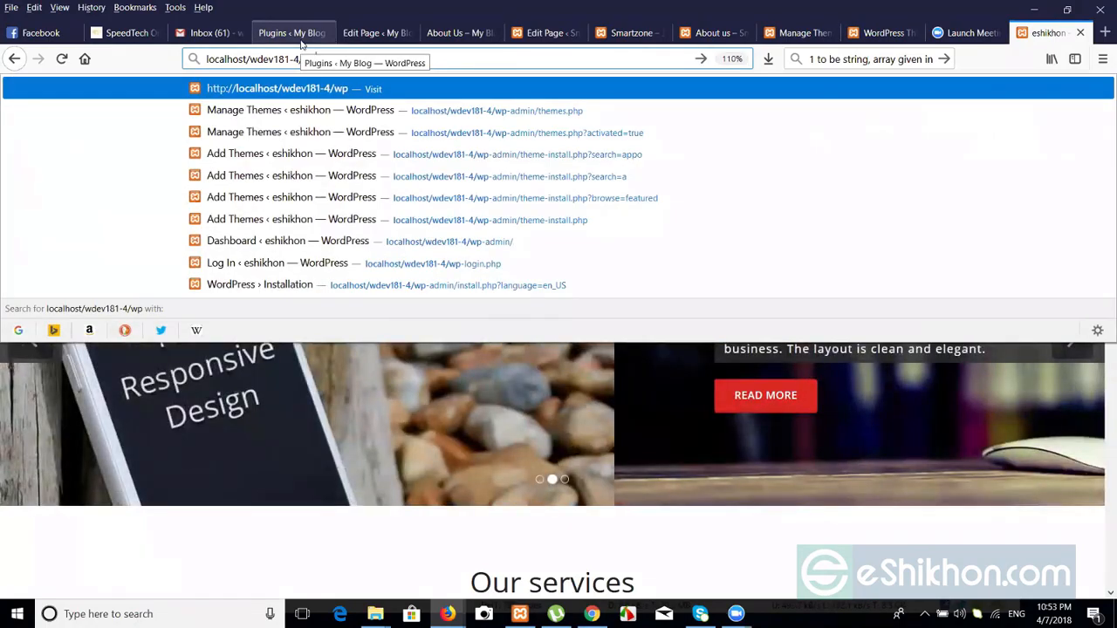
pyautogui.write('-admin')
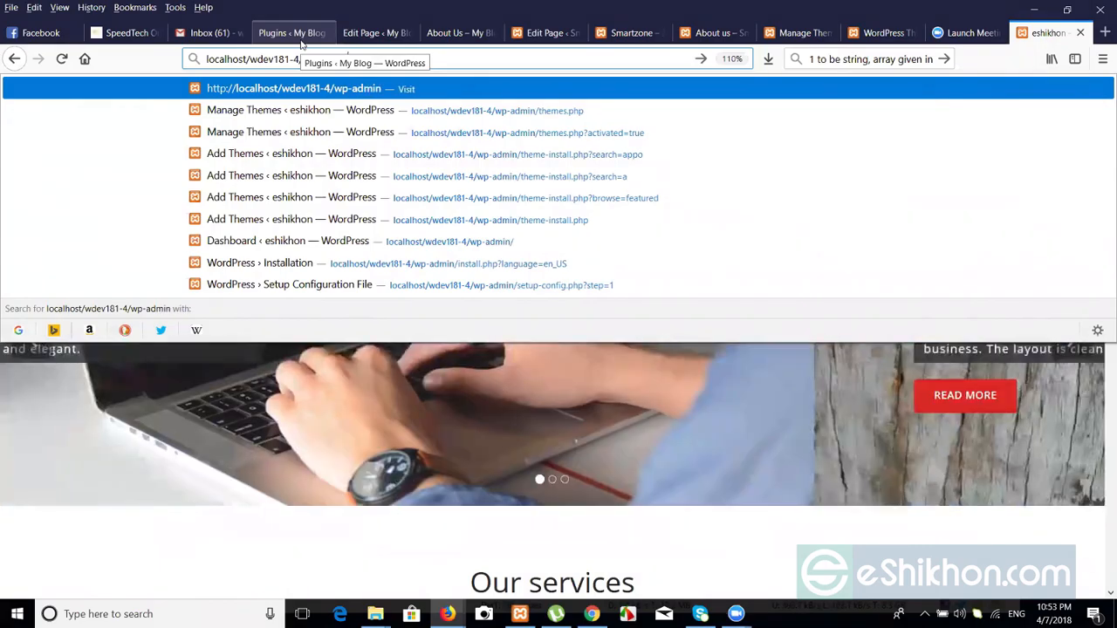
pyautogui.press('Return')
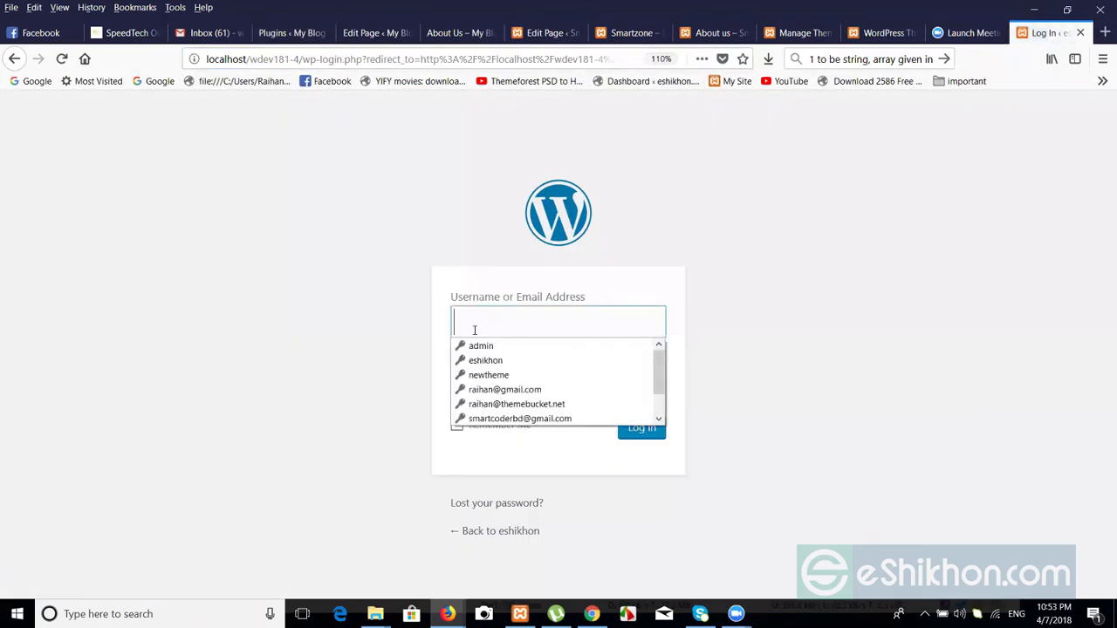
# - Return to the site's home page by cutting the login address back to localhost/wdev181-4/
pyautogui.click(305, 58)
pyautogui.rightClick(395, 56)
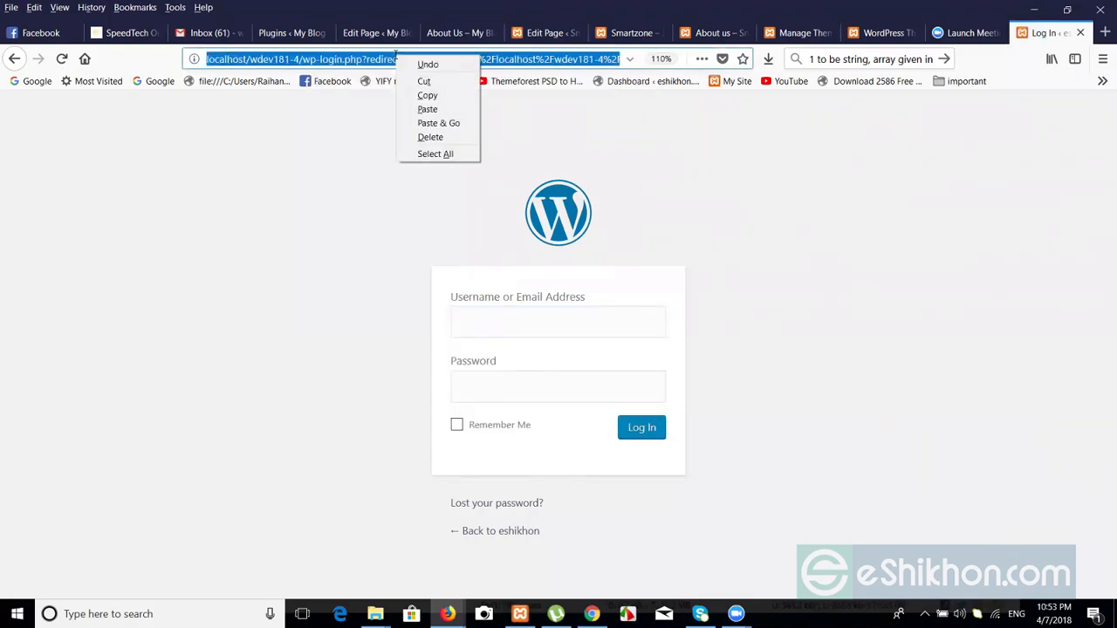
pyautogui.click(309, 61)
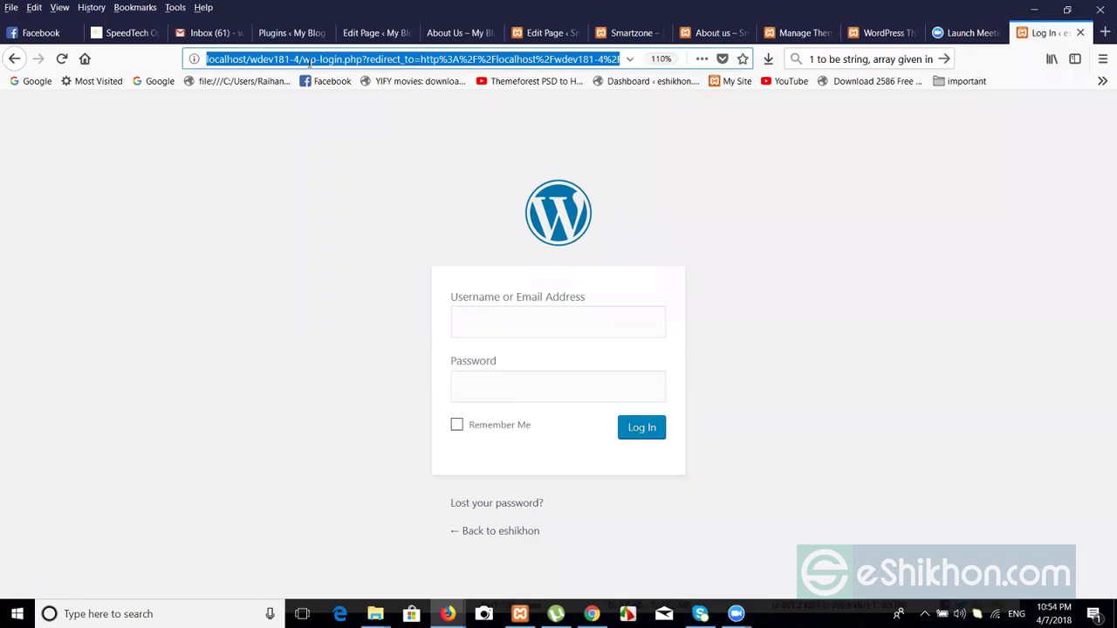
pyautogui.click(305, 59)
pyautogui.moveTo(304, 58); pyautogui.dragTo(785, 84)
pyautogui.press('BackSpace')
pyautogui.press('Return')
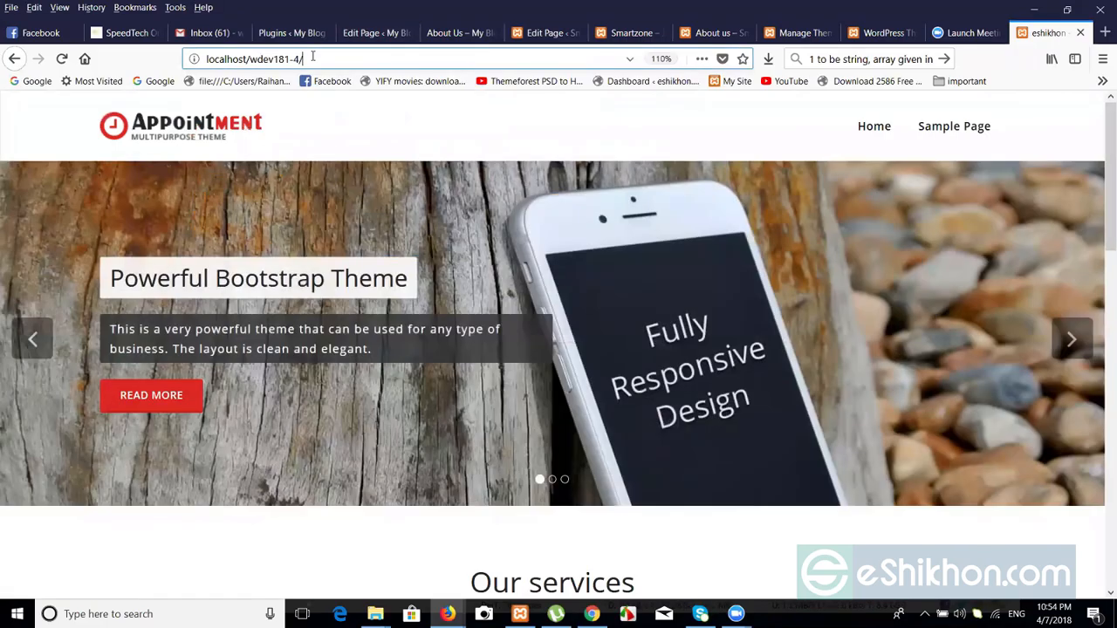
# - Go to localhost/wdev181-4/wp-admin to bring up the login form, and dismiss the Facebook notification
pyautogui.click(313, 58)
pyautogui.write('w')
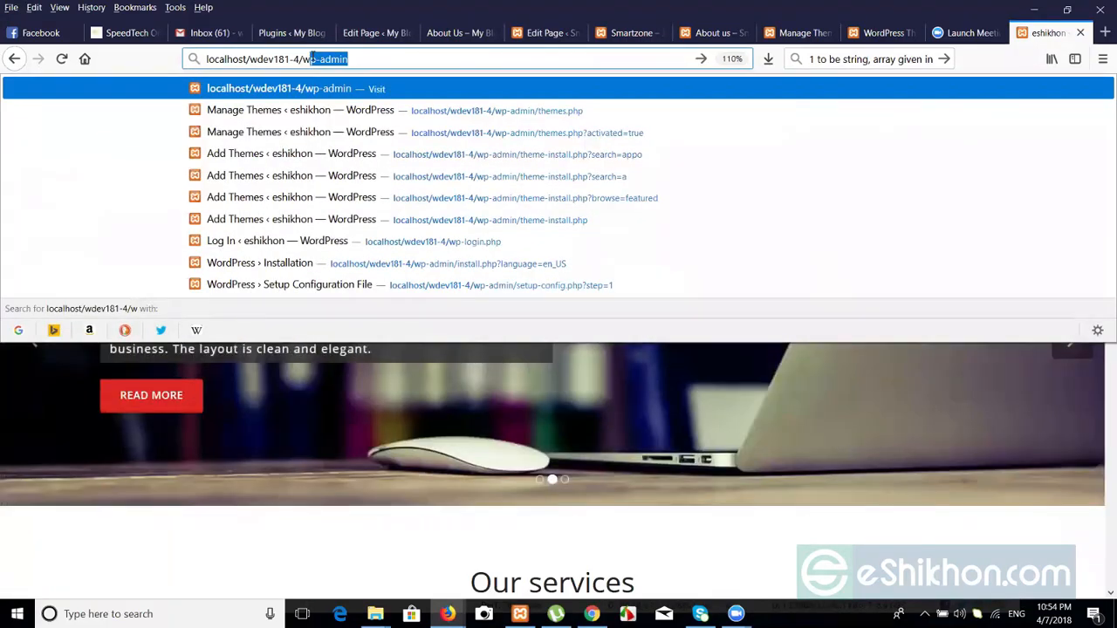
pyautogui.click(380, 57)
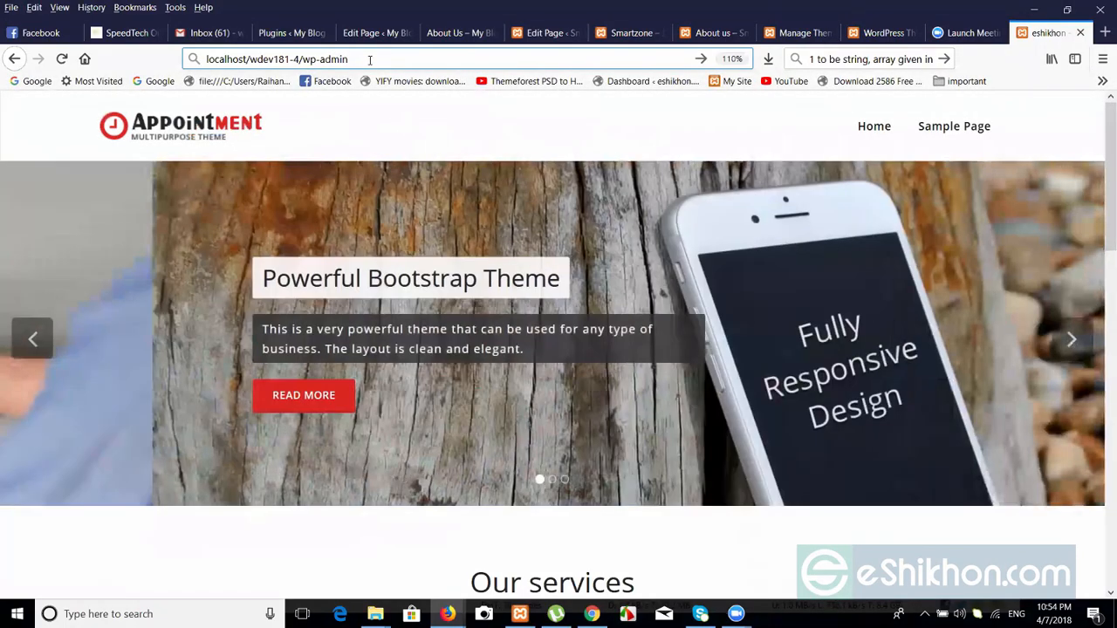
pyautogui.press('Return')
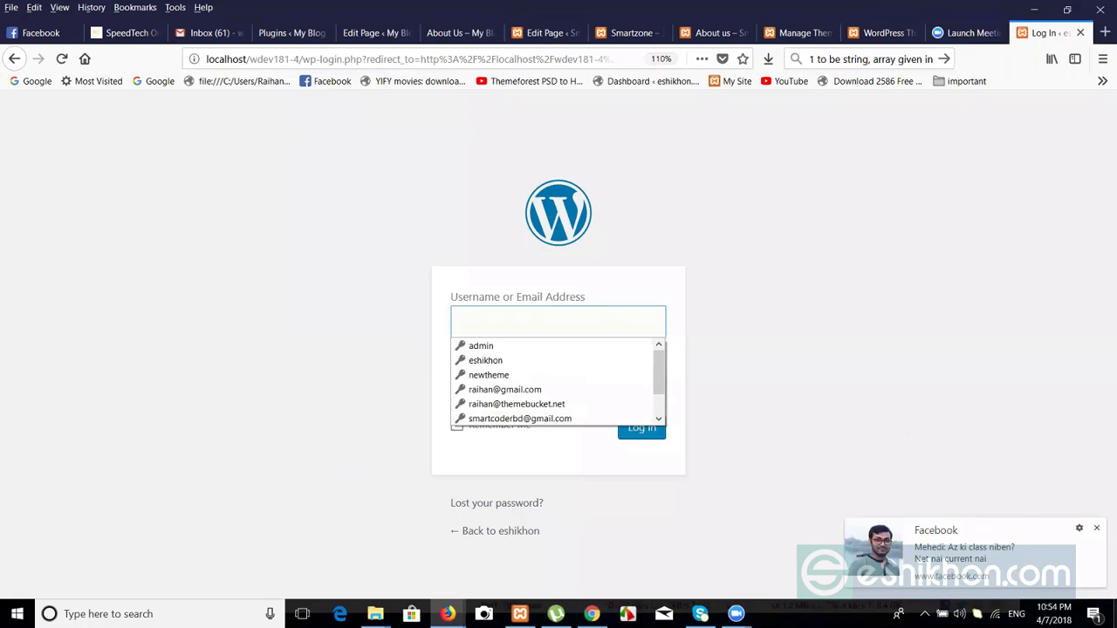
pyautogui.click(1098, 530)
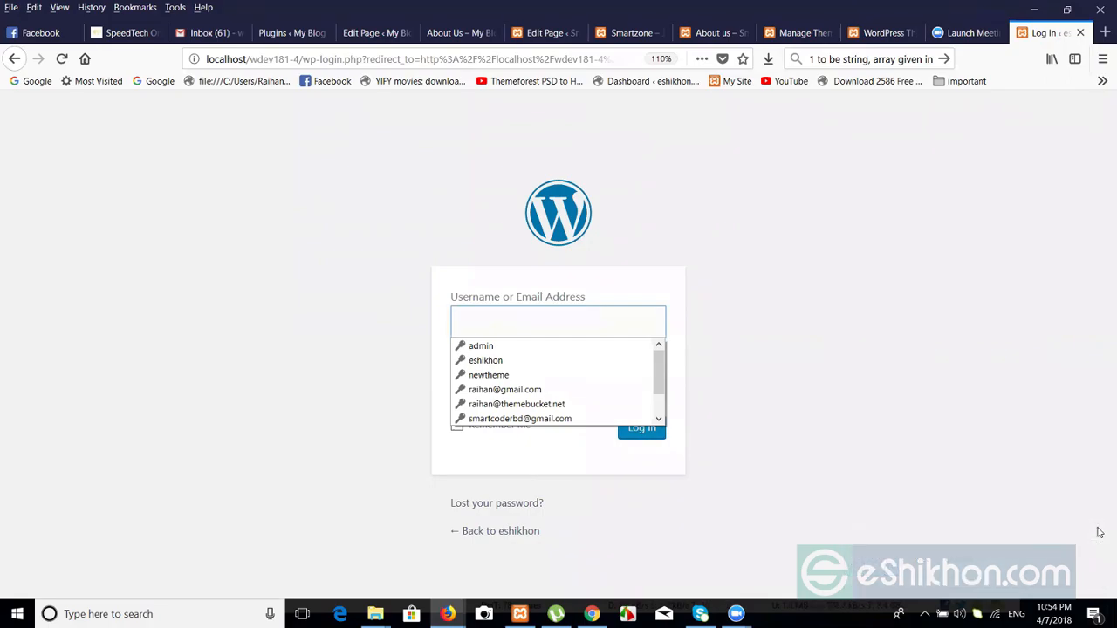
pyautogui.click(567, 319)
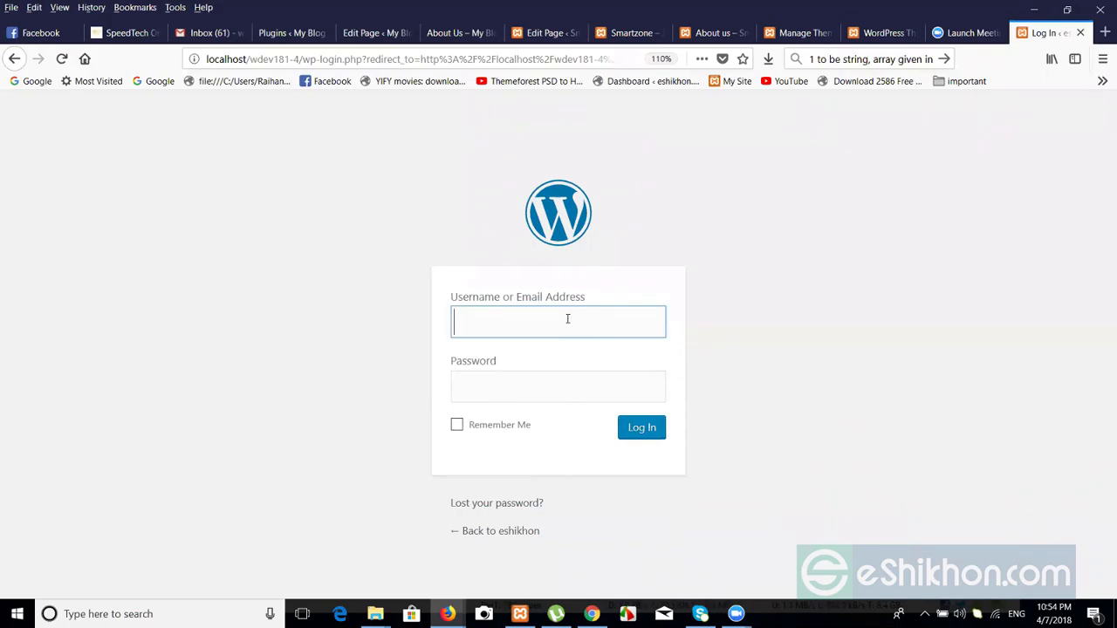
pyautogui.click(535, 326)
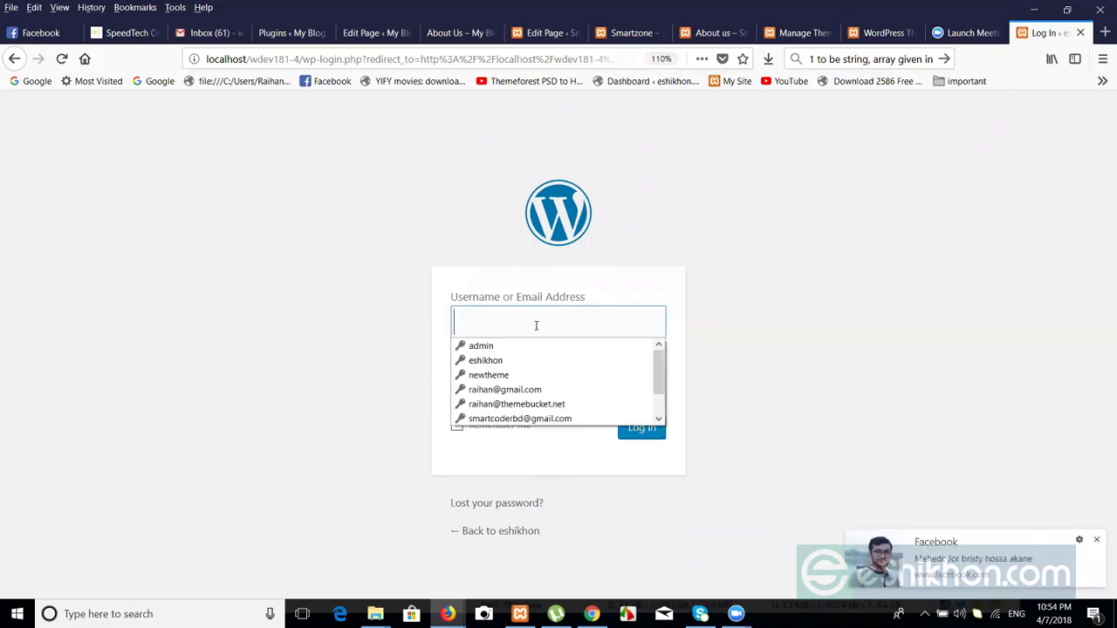
pyautogui.click(1097, 540)
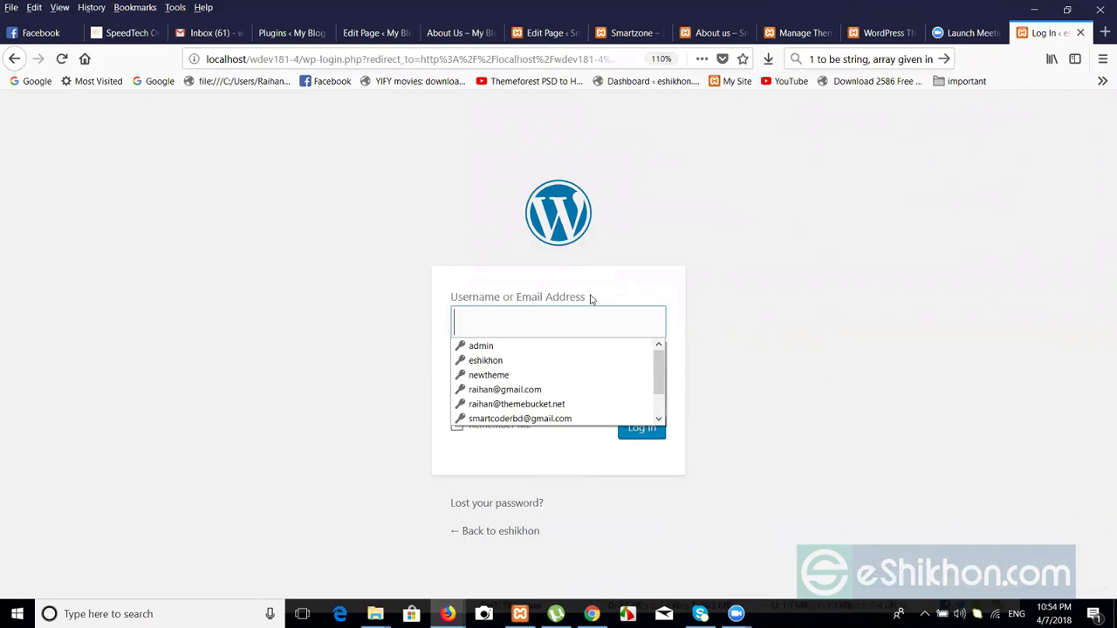
pyautogui.click(487, 347)
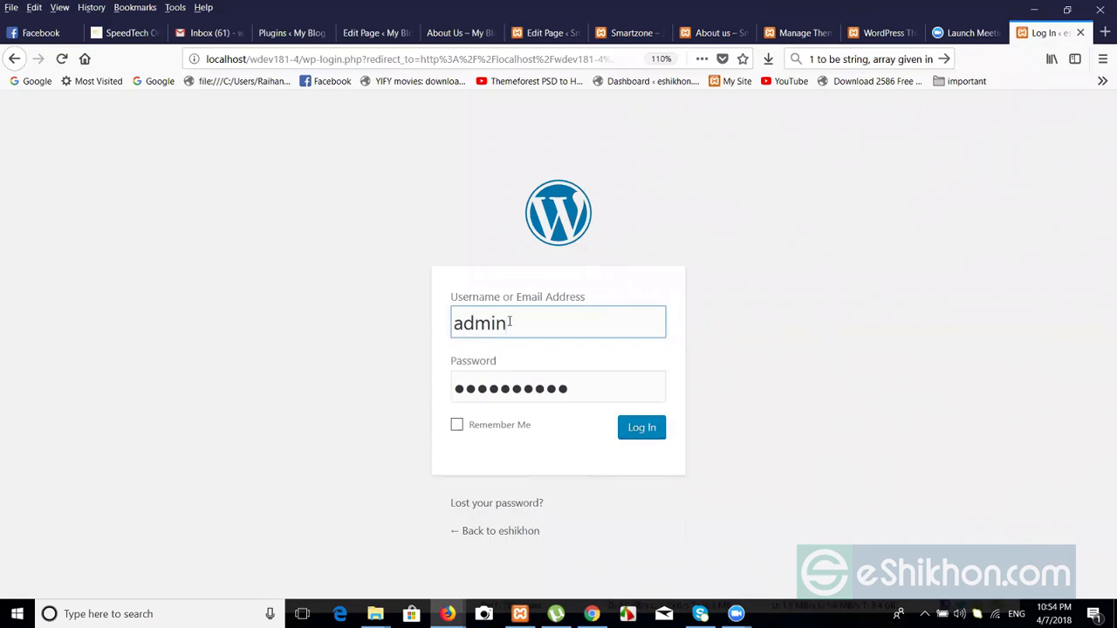
pyautogui.click(509, 321)
pyautogui.moveTo(509, 321); pyautogui.dragTo(428, 321)
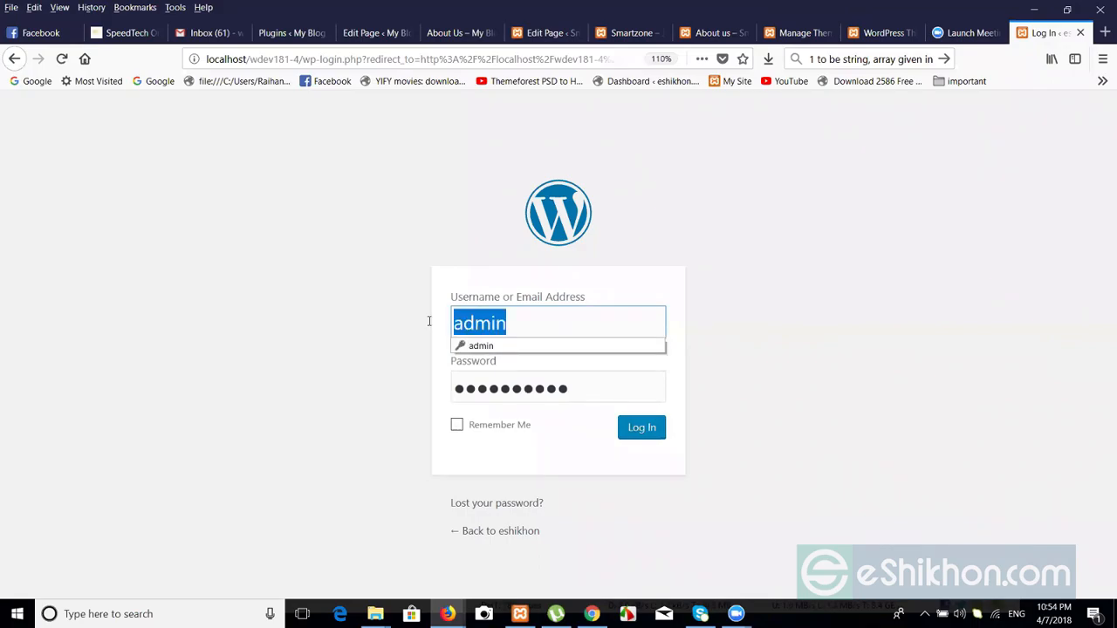
pyautogui.press('BackSpace')
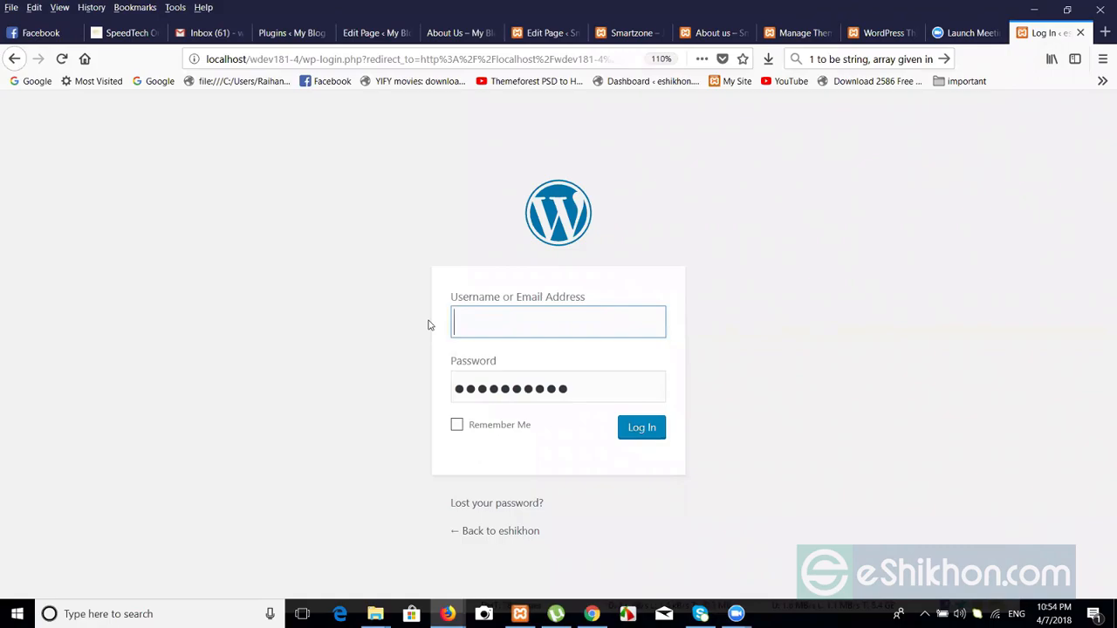
# - Fill in the login username with the saved eshikhon entry
pyautogui.write('esh')
pyautogui.press('Down')
pyautogui.press('Return')
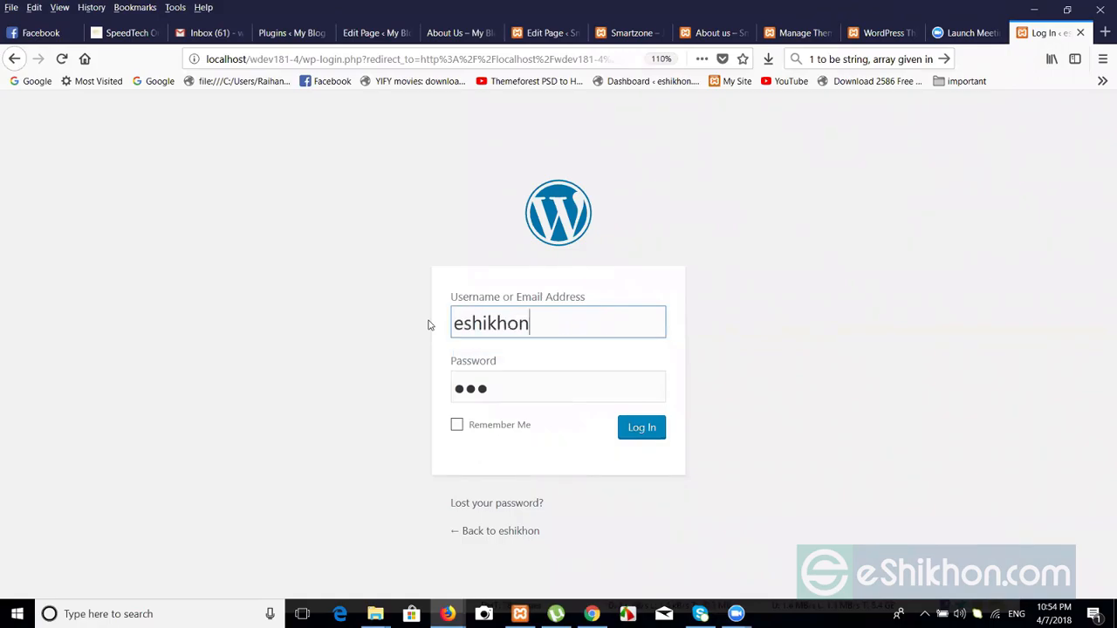
pyautogui.doubleClick(524, 328)
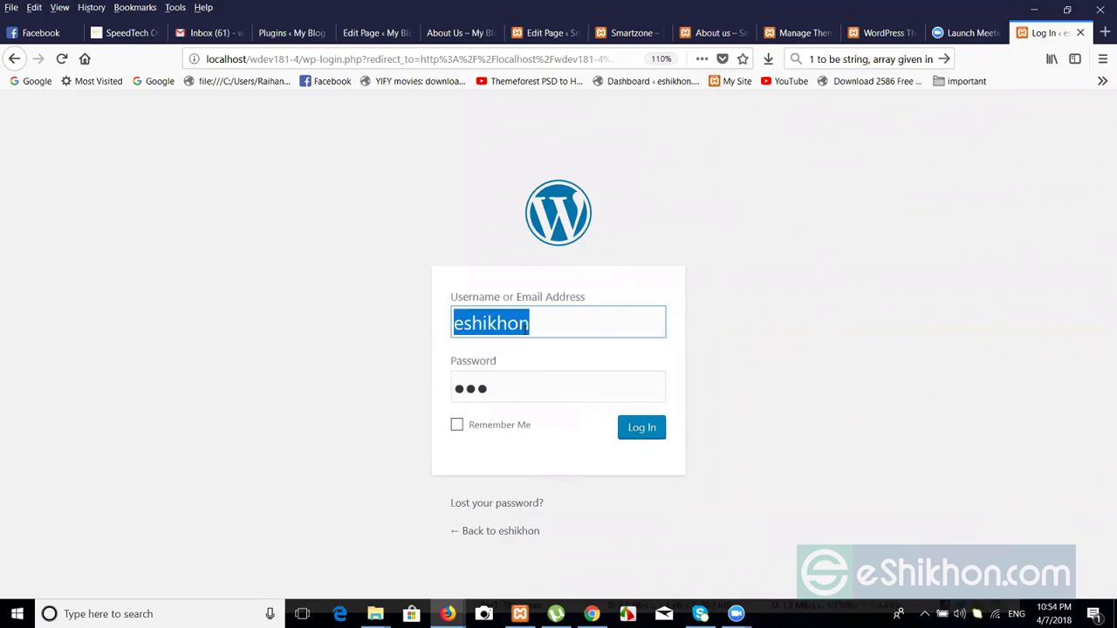
# - Log in with the account password and Remember Me enabled, dismissing the login-update prompt and the Facebook notification
pyautogui.click(498, 390)
pyautogui.press('BackSpace')
pyautogui.press('BackSpace')
pyautogui.press('BackSpace')
pyautogui.write('********')
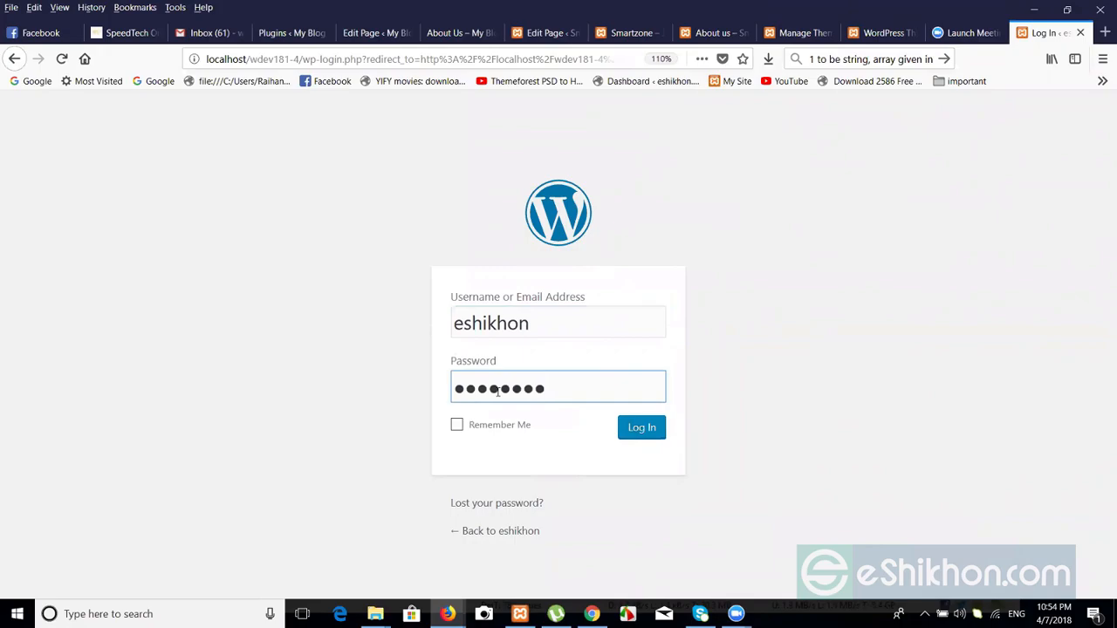
pyautogui.click(457, 425)
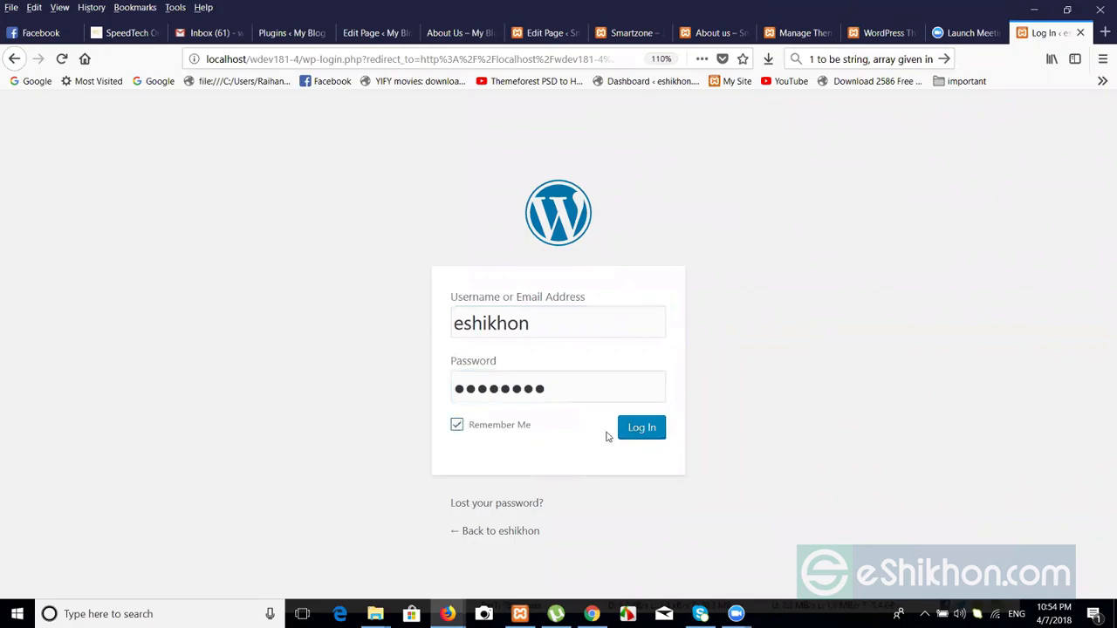
pyautogui.click(641, 429)
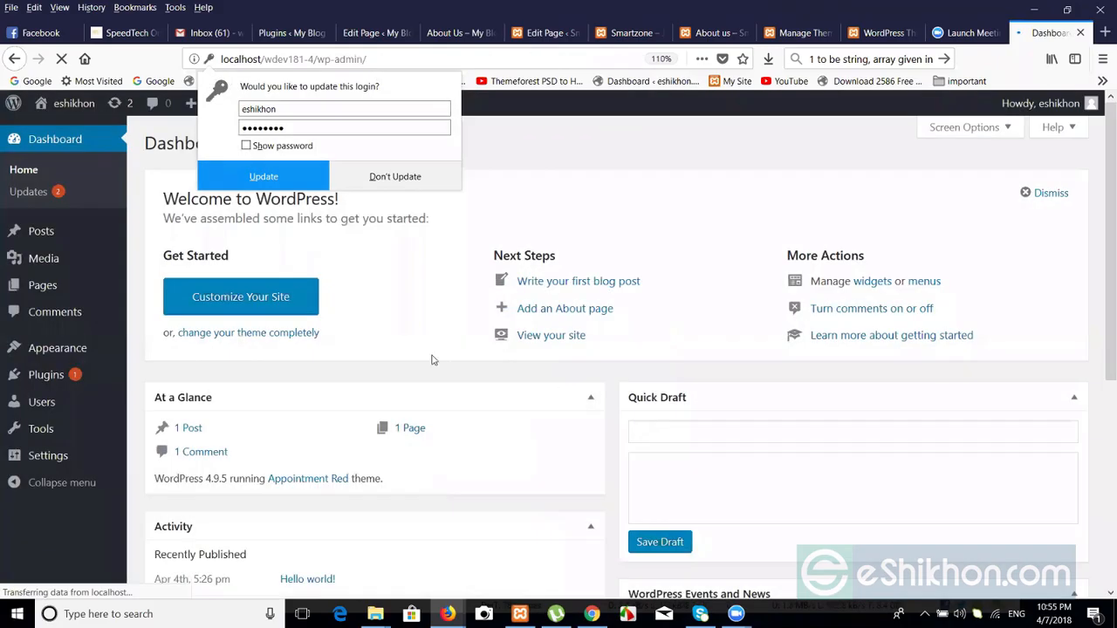
pyautogui.click(535, 166)
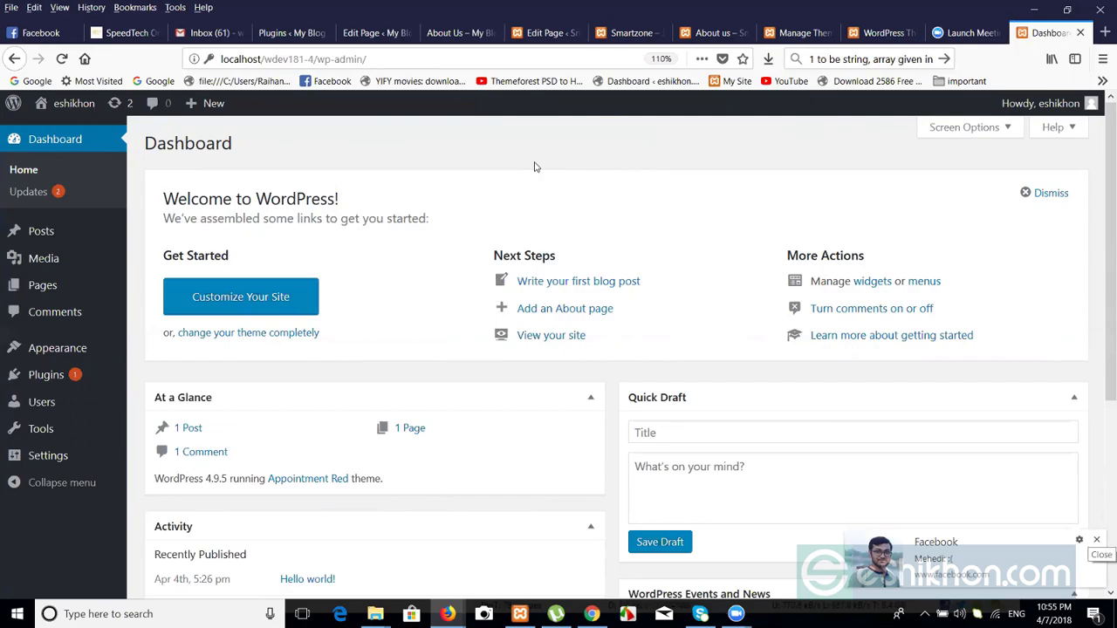
pyautogui.click(1094, 542)
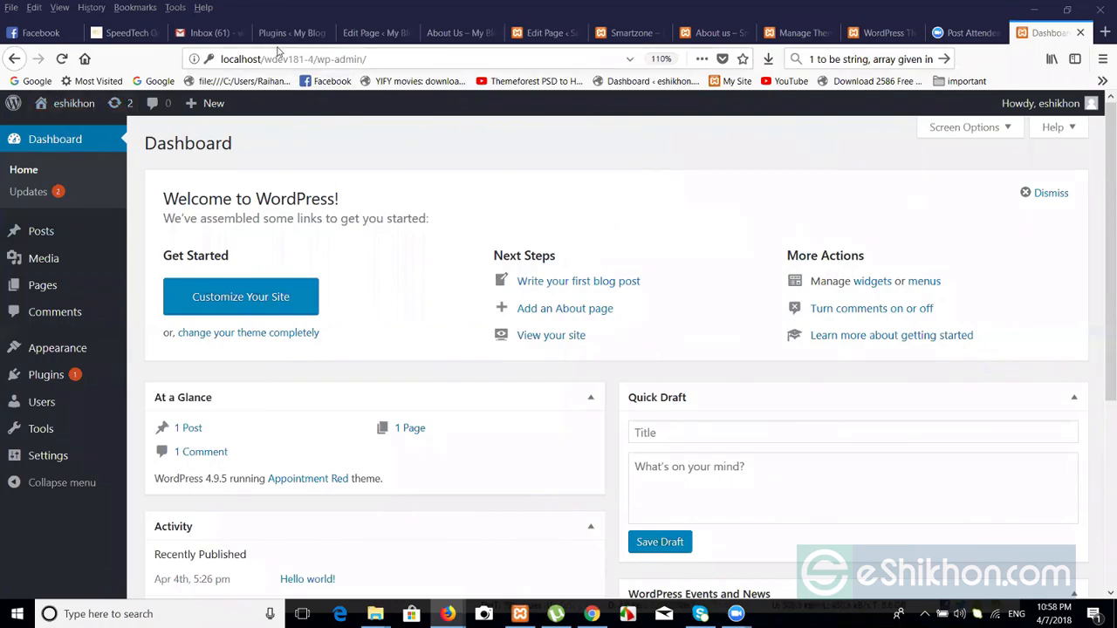
# - Open the site's front end in a new tab from the dashboard and look over its home page
pyautogui.click(316, 59)
pyautogui.moveTo(316, 59); pyautogui.dragTo(367, 59)
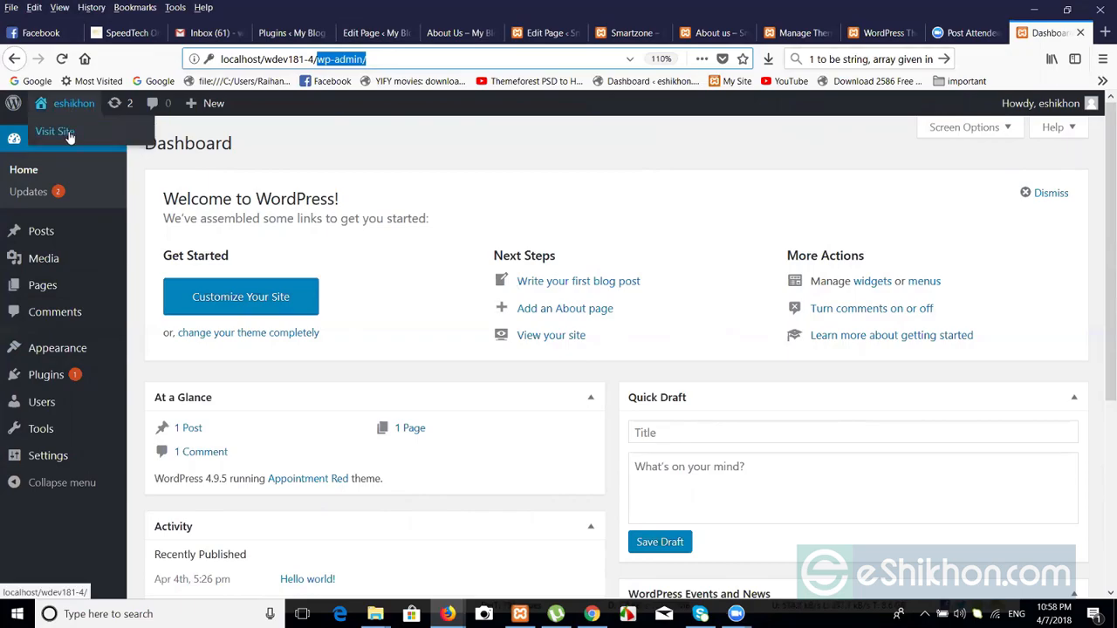
pyautogui.rightClick(70, 135)
pyautogui.click(122, 142)
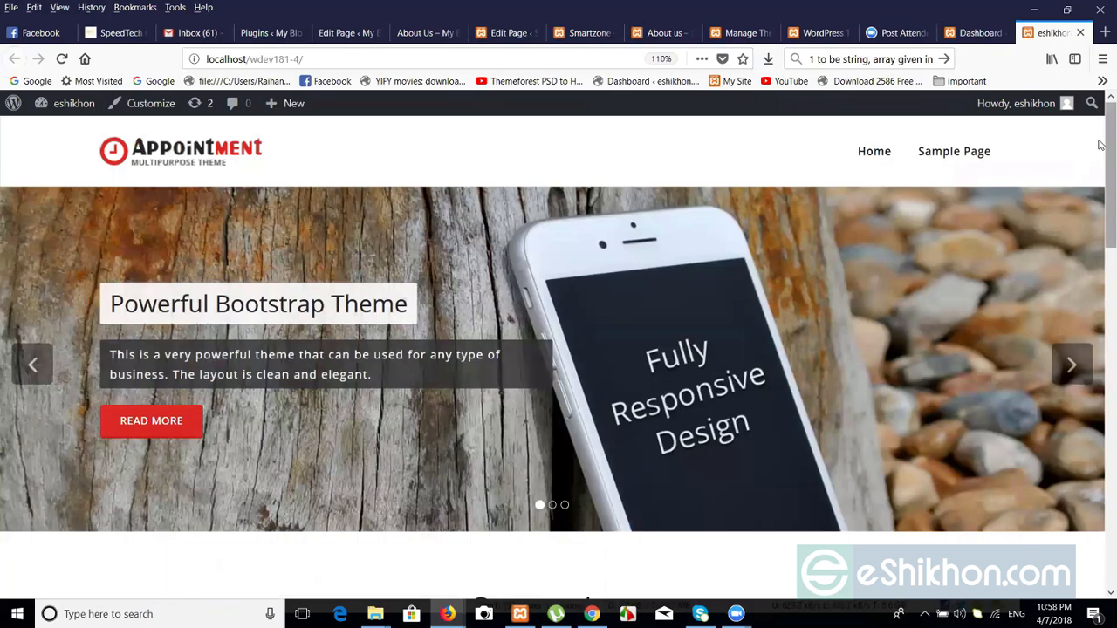
pyautogui.click(1101, 395)
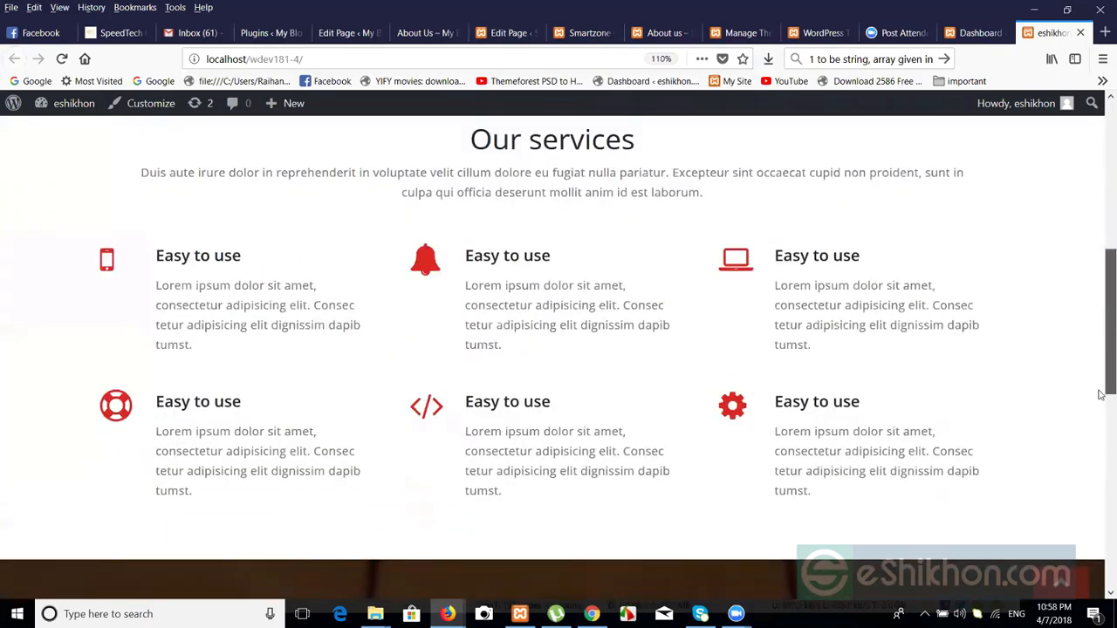
pyautogui.moveTo(1099, 396); pyautogui.dragTo(1101, 139)
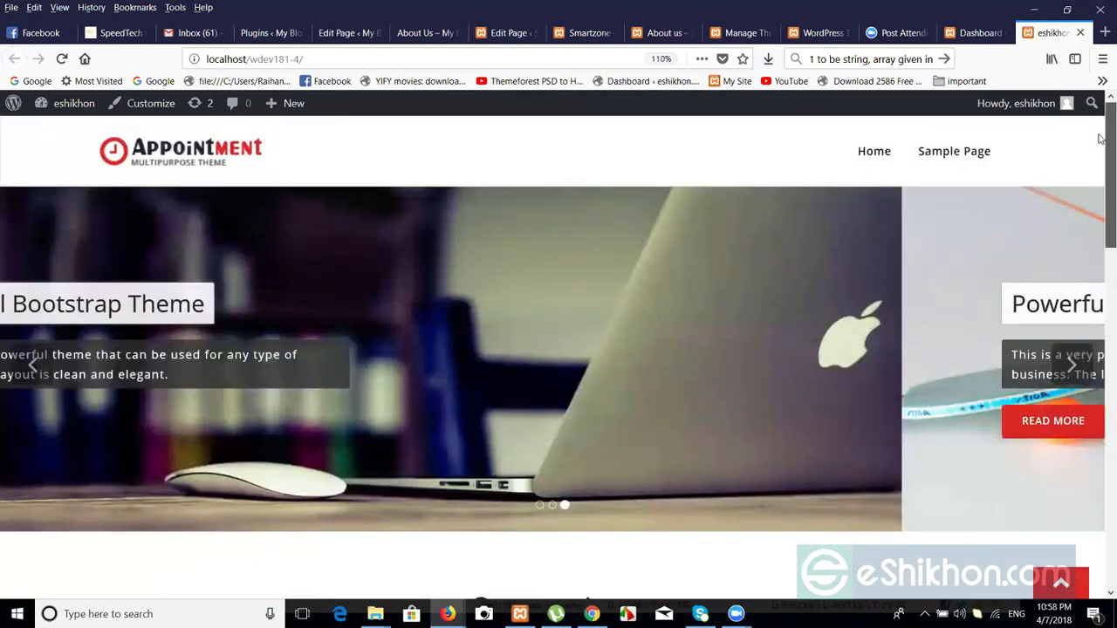
# - Compare the admin dashboard with the site's front-end home page by alternating between the two
pyautogui.click(979, 32)
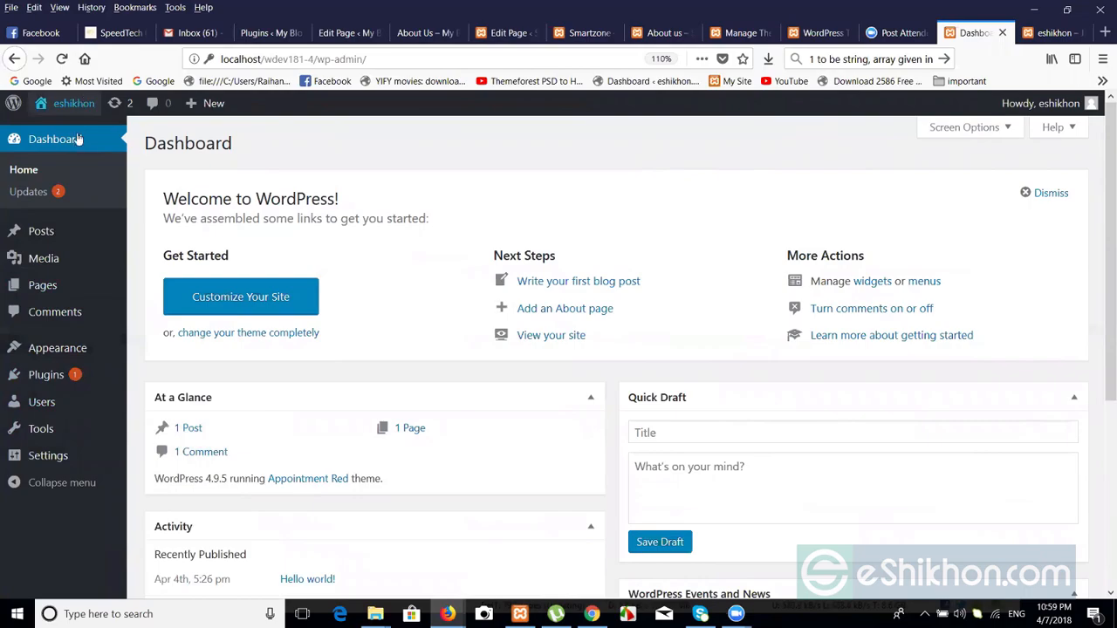
pyautogui.moveTo(99, 260)
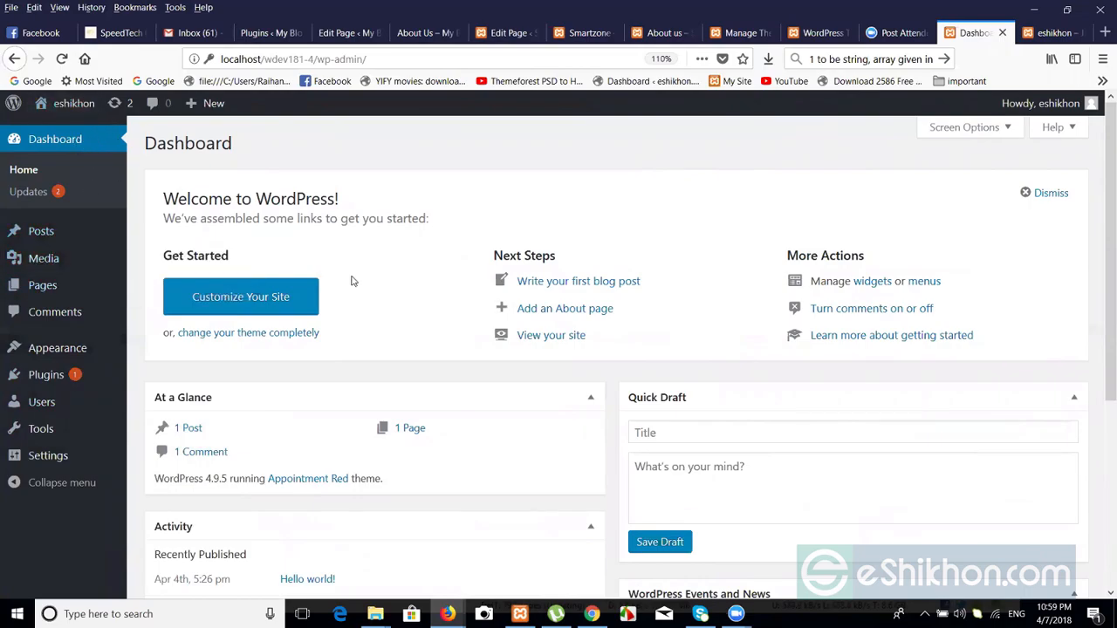
pyautogui.click(1043, 33)
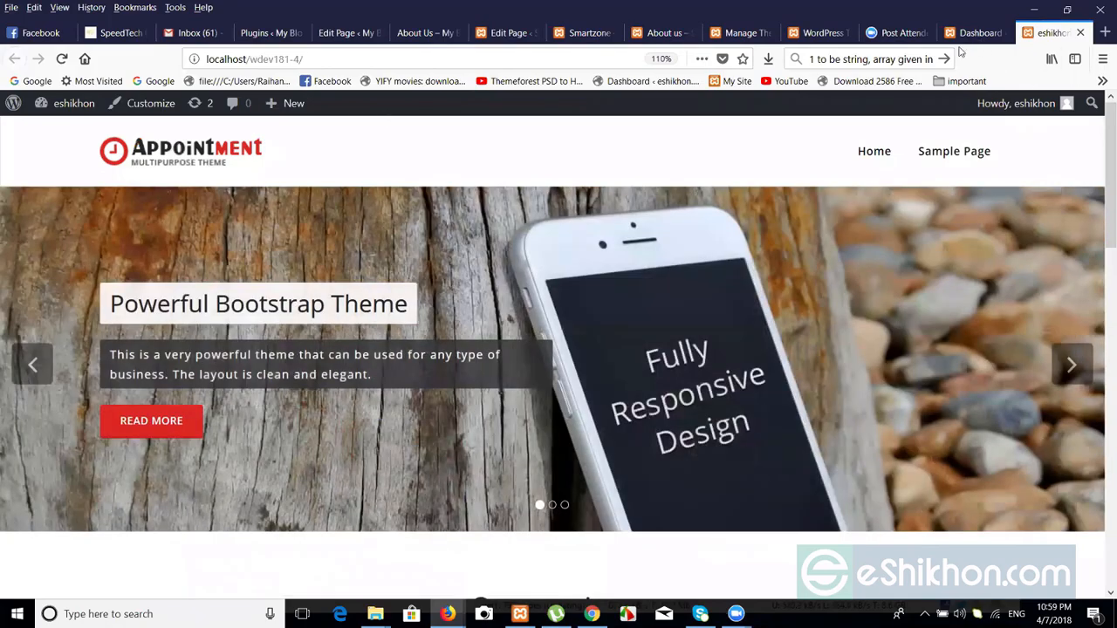
pyautogui.click(975, 35)
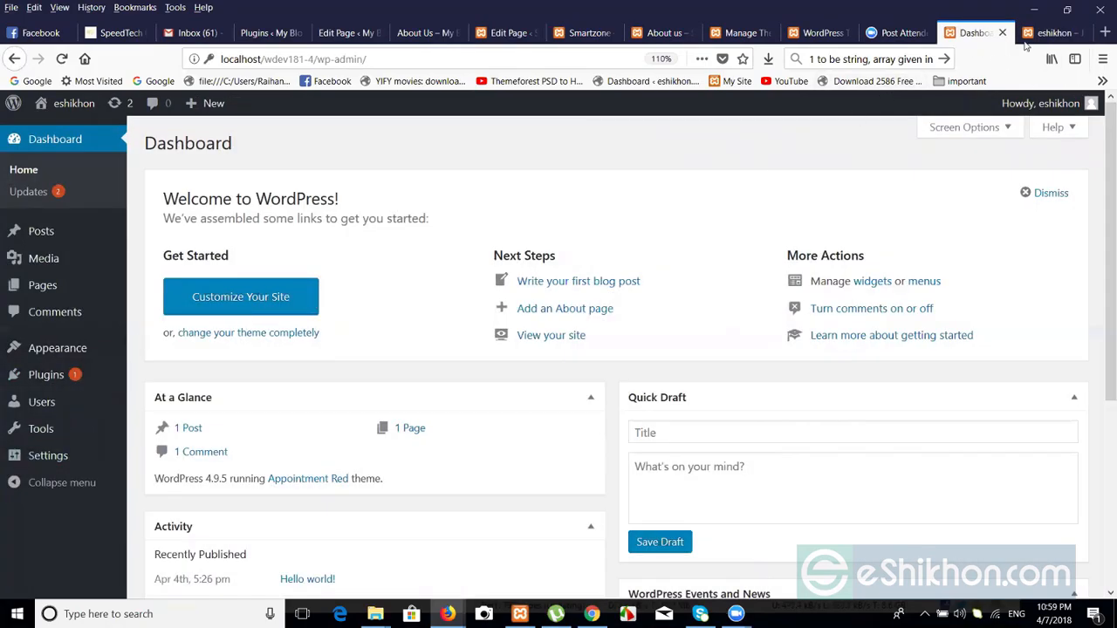
pyautogui.click(1050, 32)
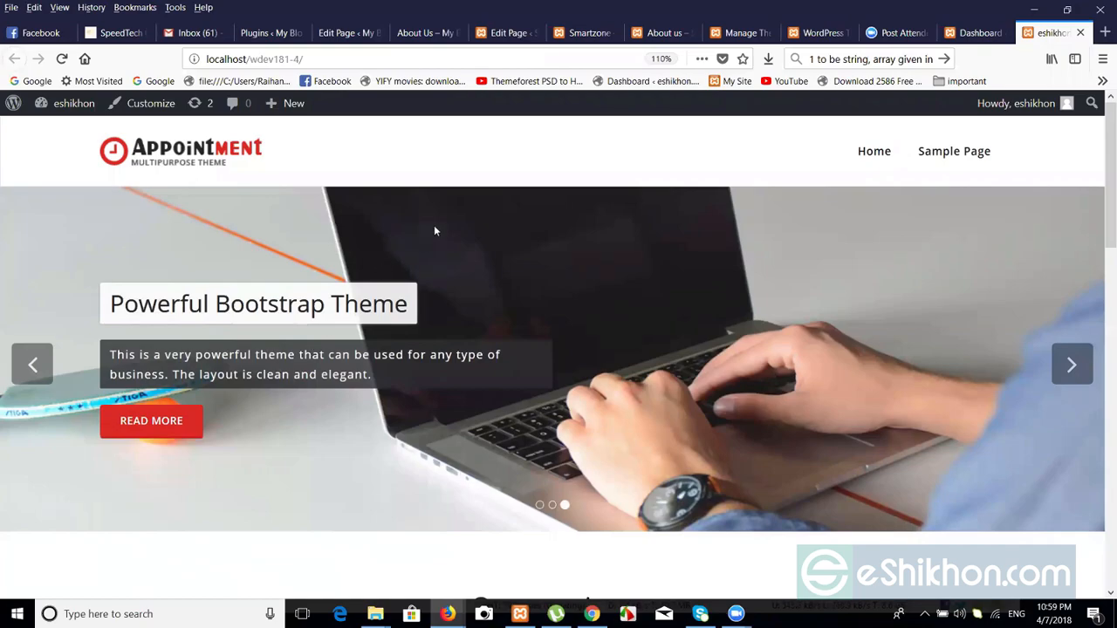
pyautogui.click(981, 32)
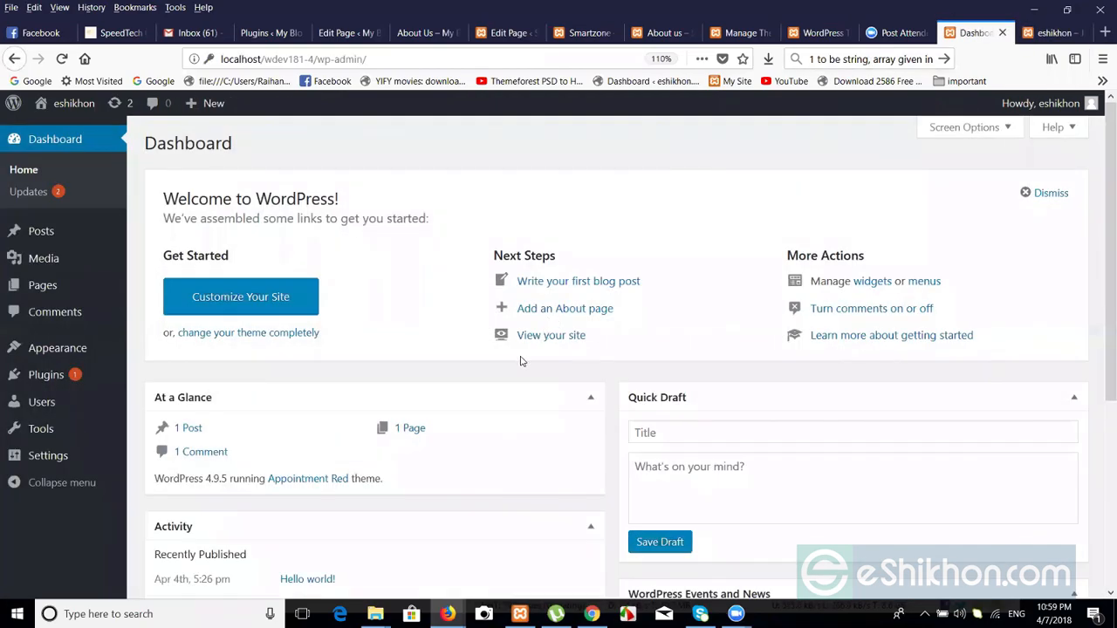
# - Open Sample Page from the front end's navigation and look over its title banner, breadcrumb and content
pyautogui.click(1041, 35)
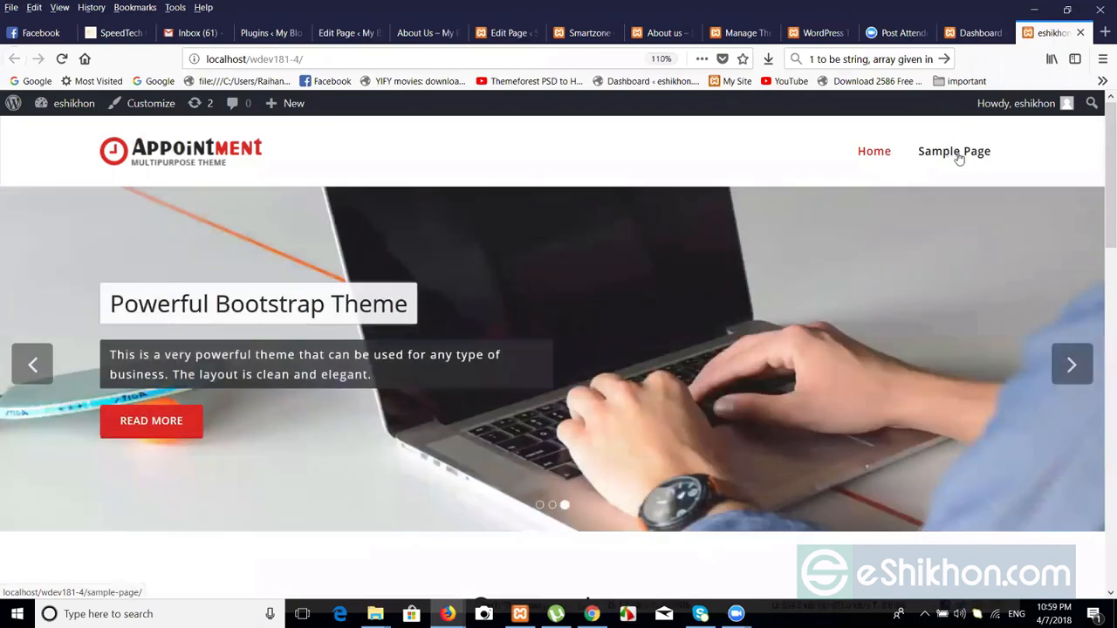
pyautogui.click(956, 152)
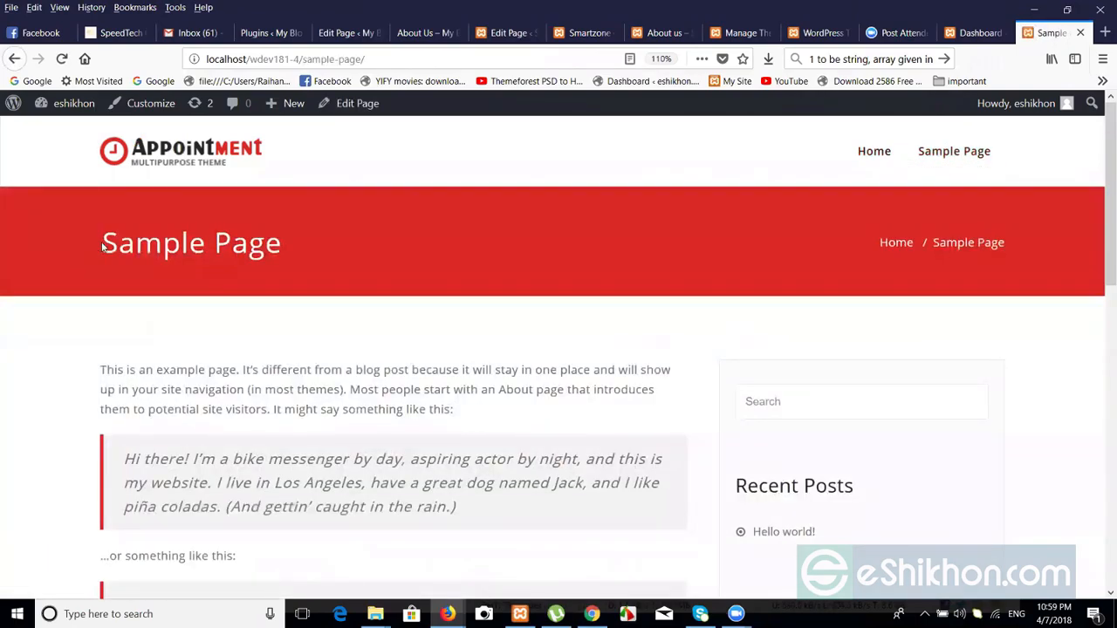
pyautogui.moveTo(103, 246); pyautogui.dragTo(281, 221)
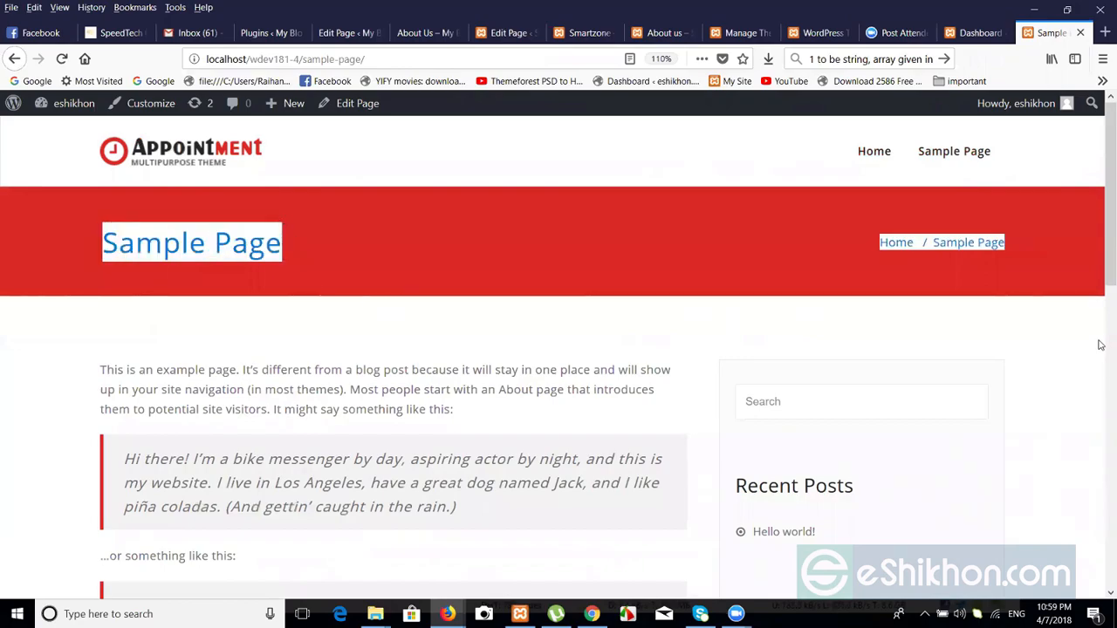
pyautogui.scroll(-3, 1101, 366)
pyautogui.scroll(-1, 1102, 385)
pyautogui.scroll(3, 1101, 182)
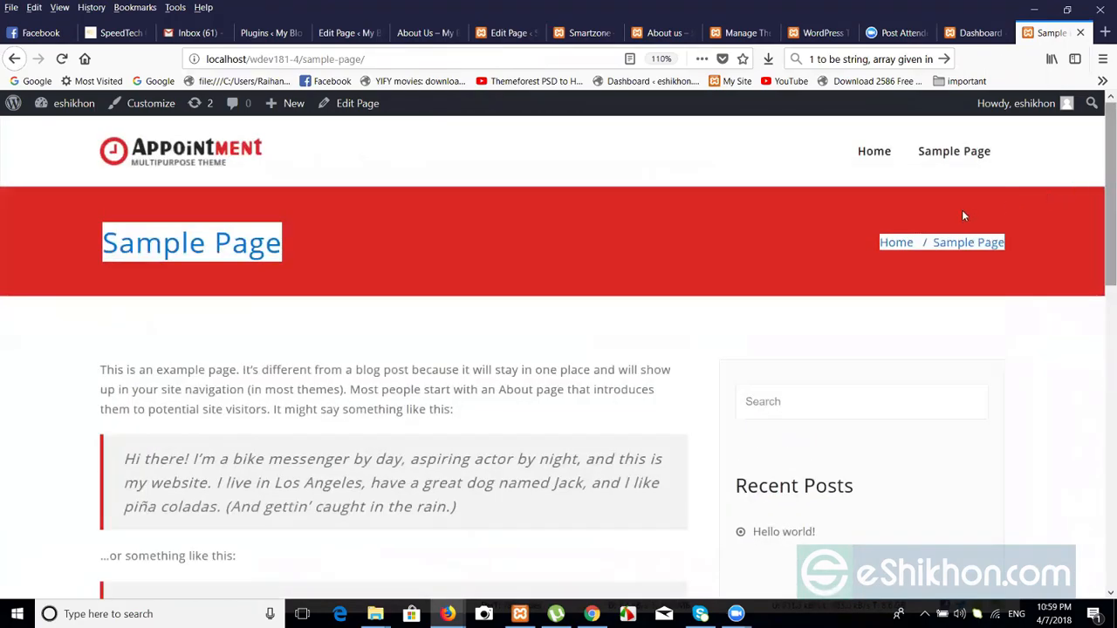
pyautogui.click(819, 221)
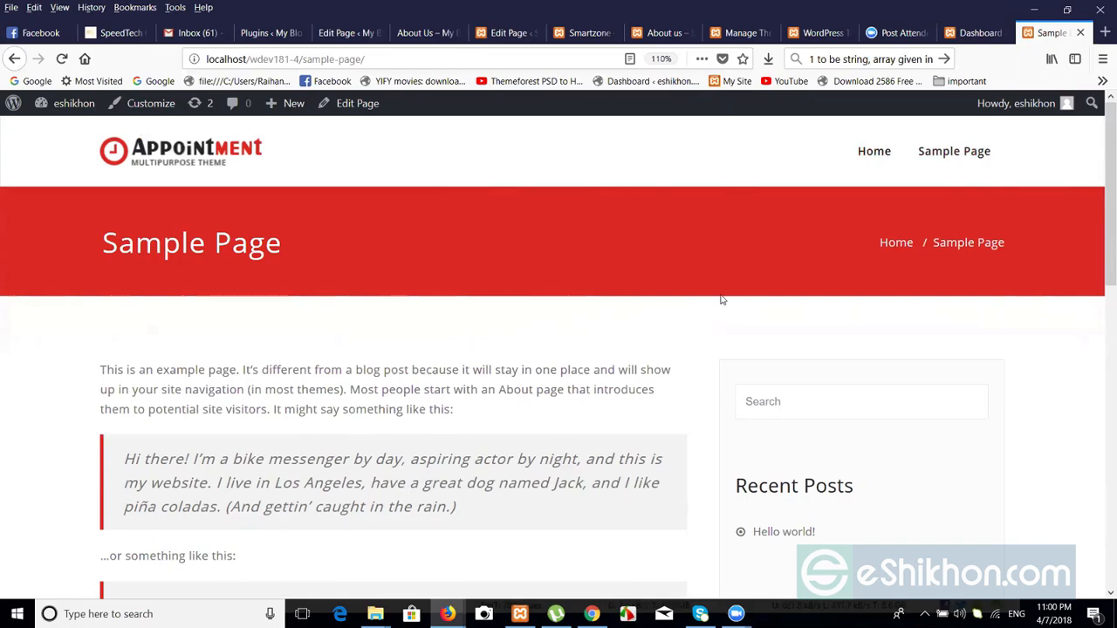
# - Return to the admin dashboard and bring up the list of all the site's pages
pyautogui.click(966, 35)
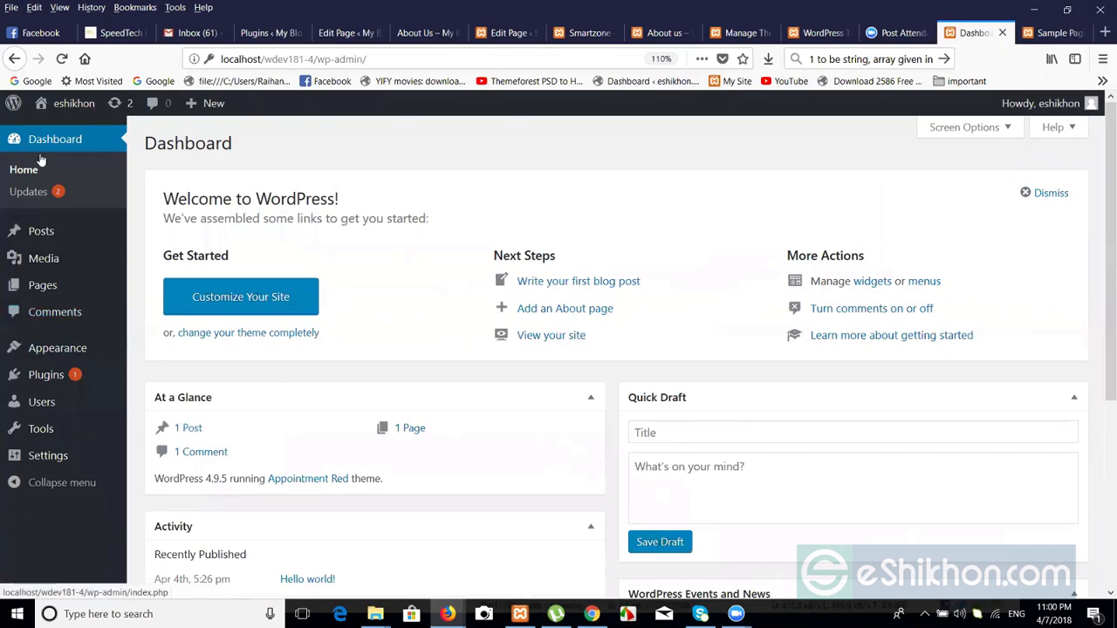
pyautogui.moveTo(47, 293)
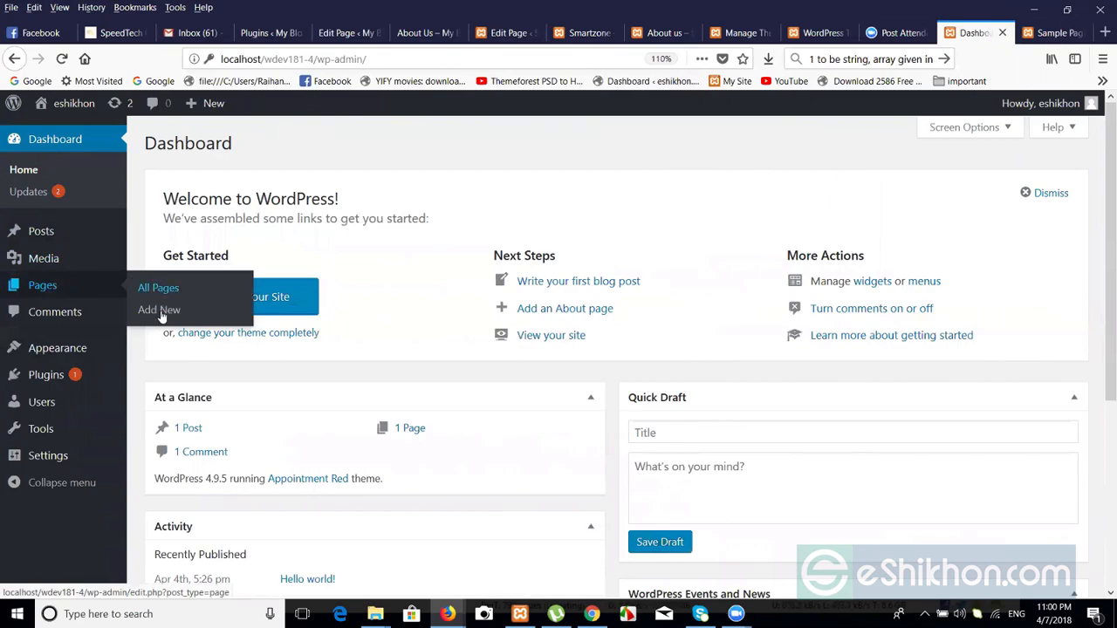
pyautogui.click(53, 294)
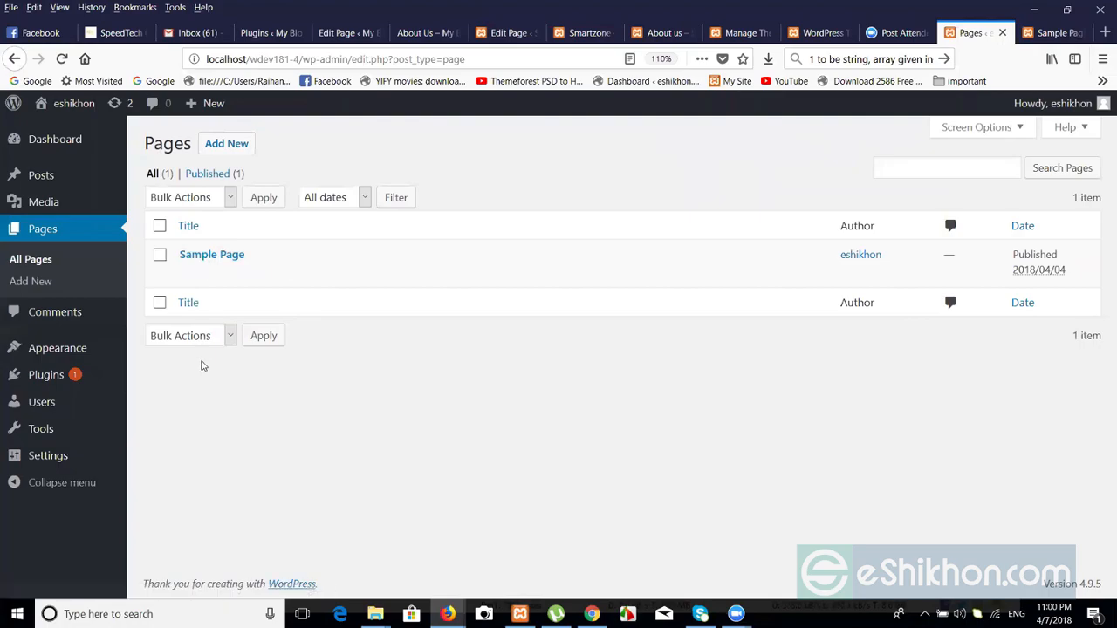
# - Open Sample Page for editing and review its title, body text, publish settings and page attributes
pyautogui.moveTo(202, 261)
pyautogui.moveTo(260, 248)
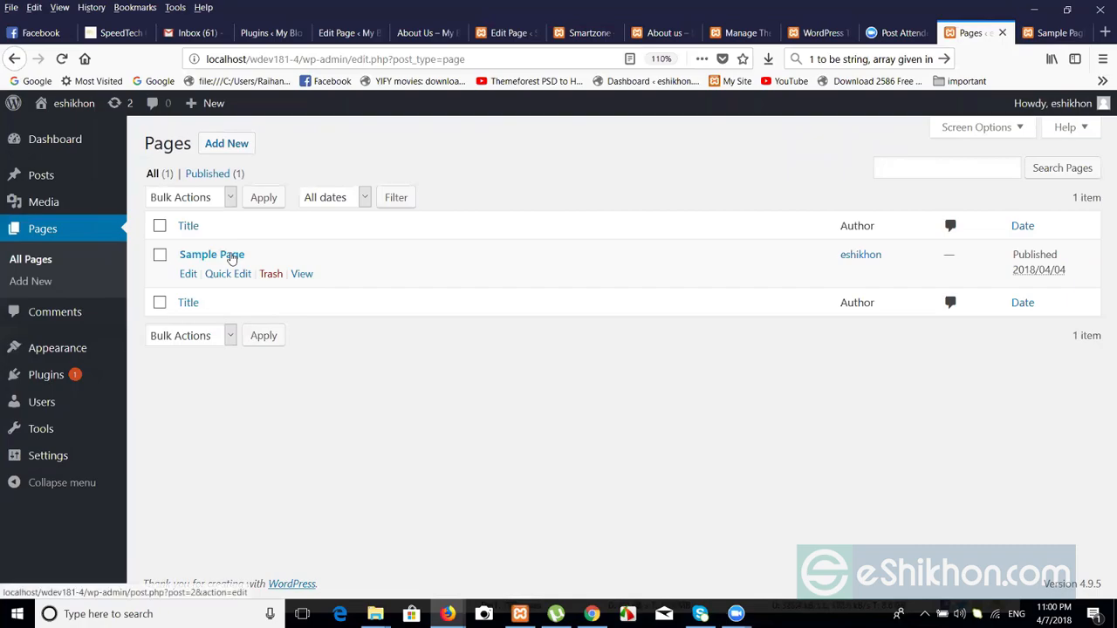
pyautogui.click(232, 259)
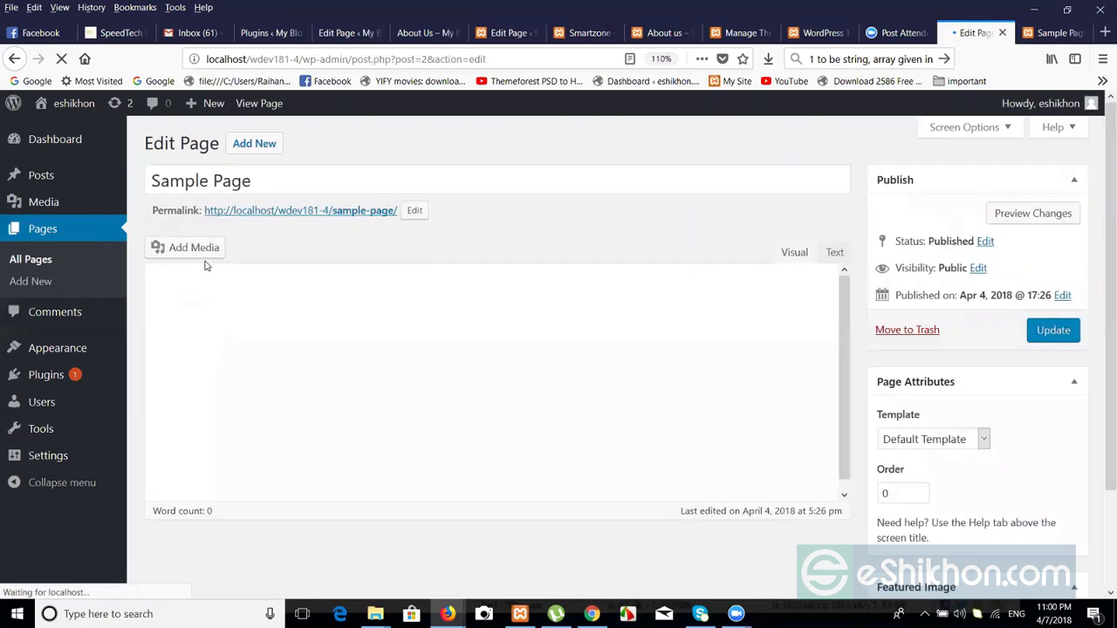
pyautogui.scroll(-1, 256, 180)
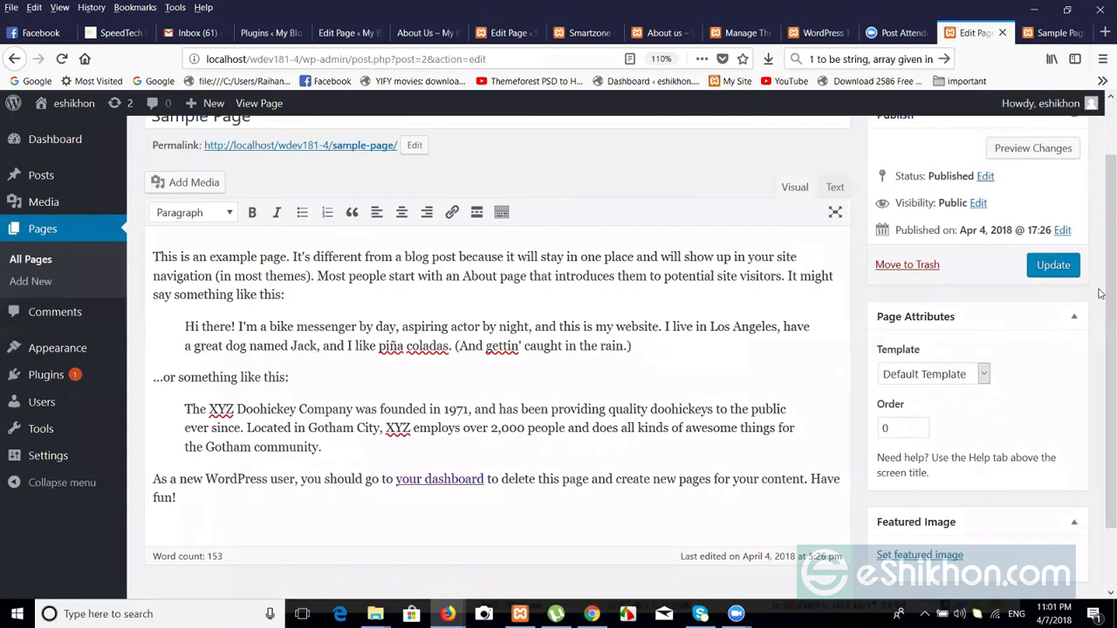
pyautogui.scroll(1, 1101, 208)
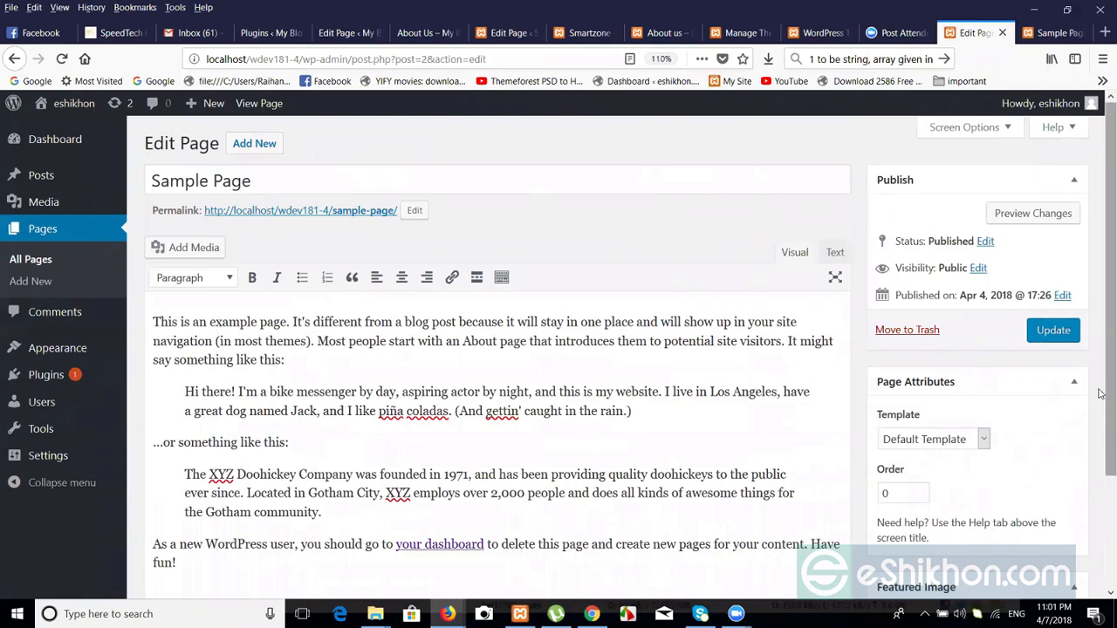
pyautogui.scroll(-2, 1101, 529)
pyautogui.scroll(2, 1102, 489)
pyautogui.scroll(-2, 1101, 515)
pyautogui.scroll(2, 1101, 514)
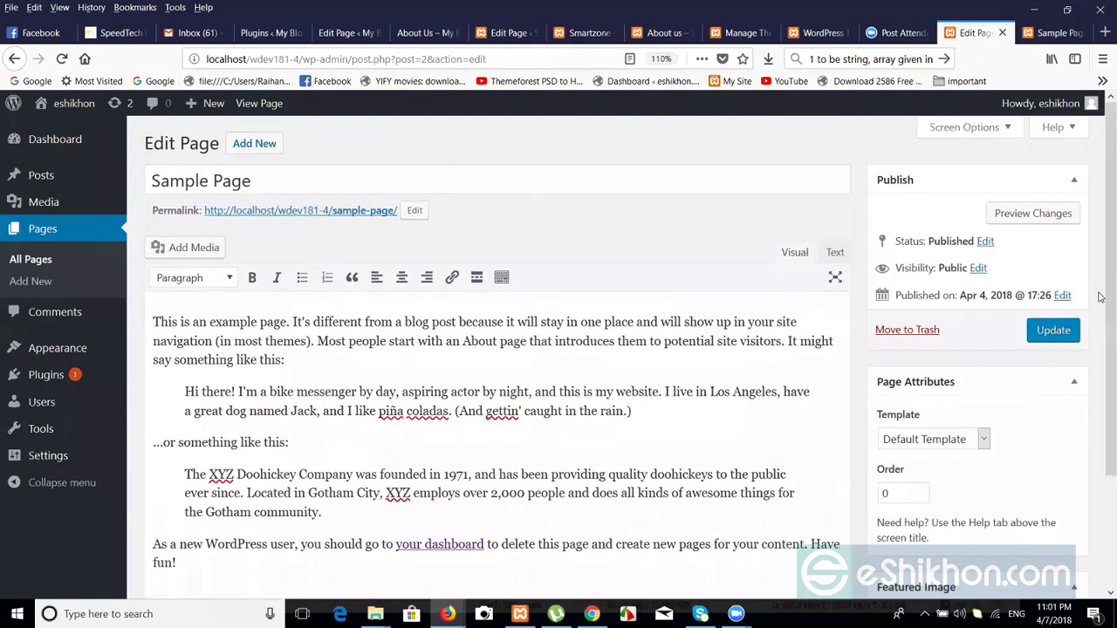
# - Go back to the list of all pages and start adding a new page, trying its title and content fields
pyautogui.click(23, 258)
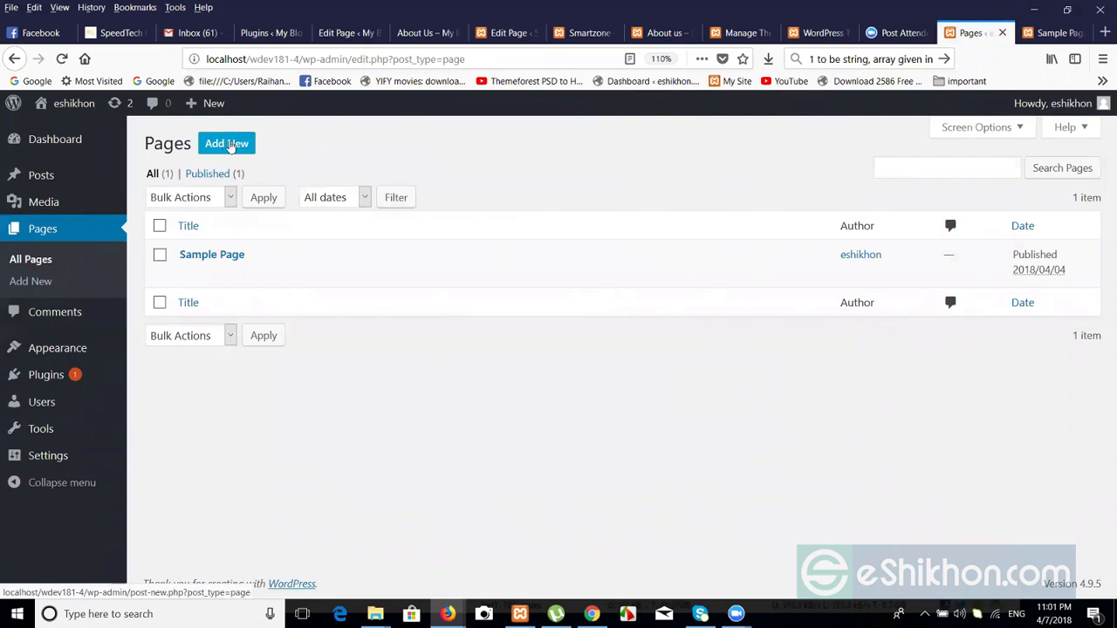
pyautogui.click(228, 146)
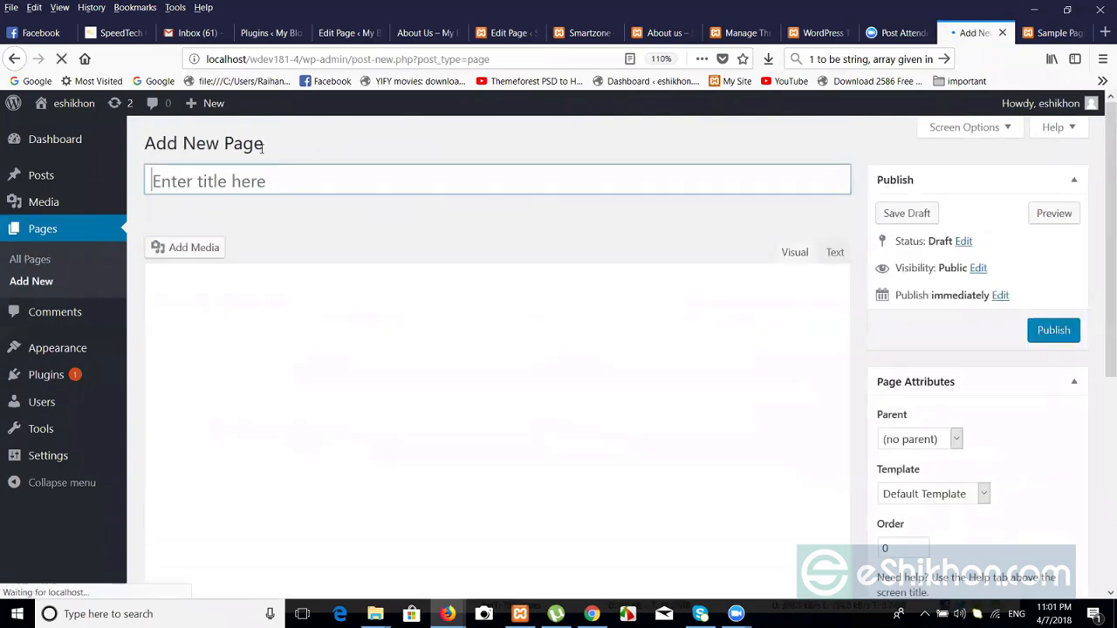
pyautogui.click(223, 185)
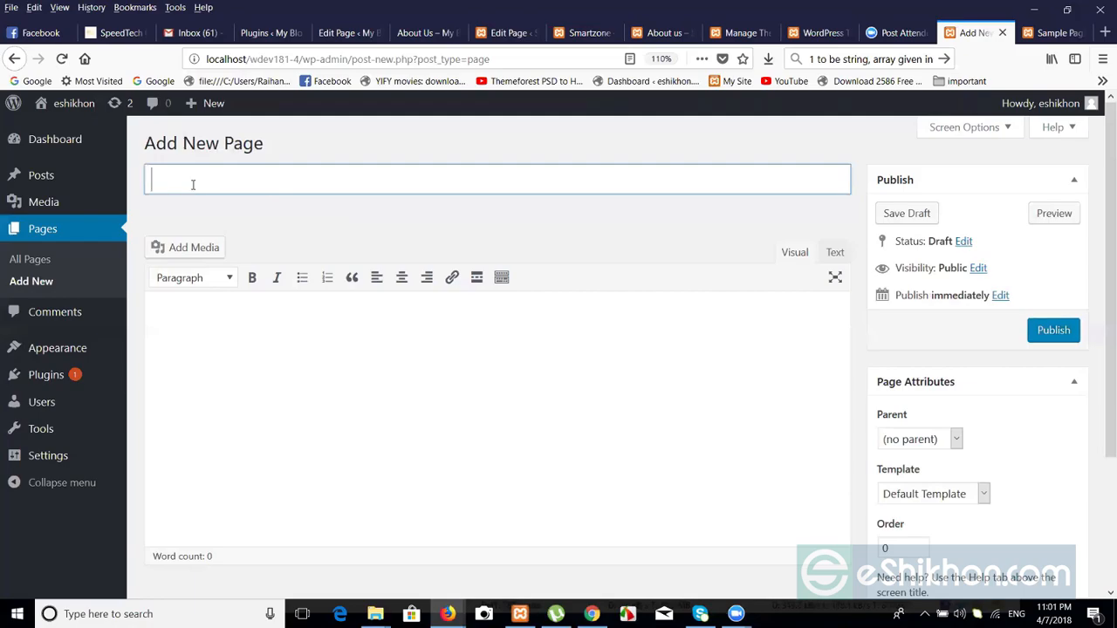
pyautogui.click(217, 346)
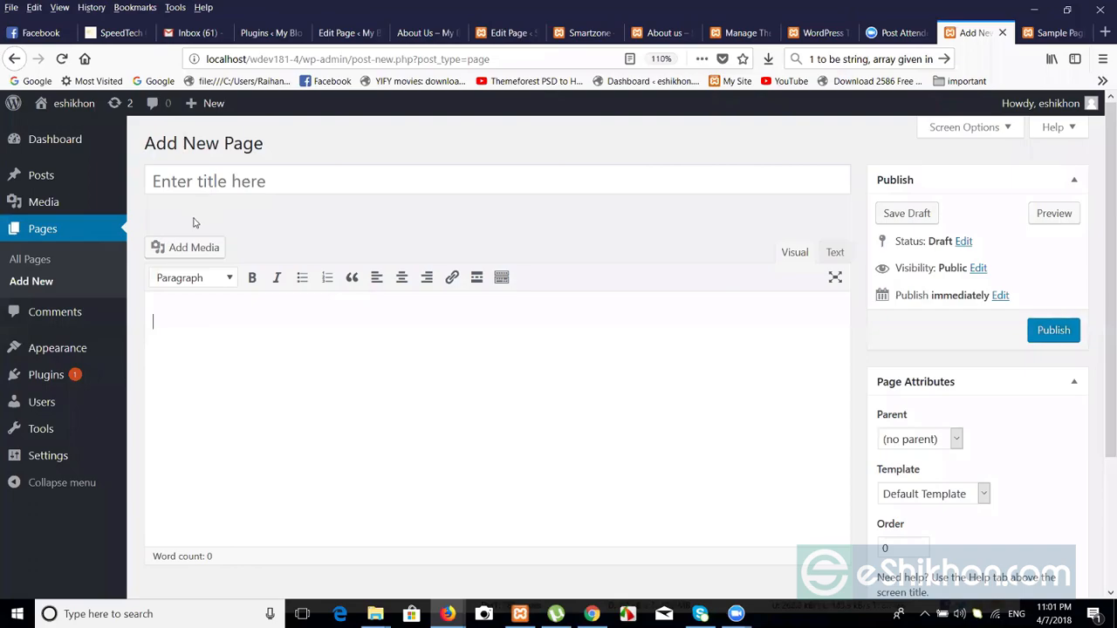
pyautogui.click(193, 189)
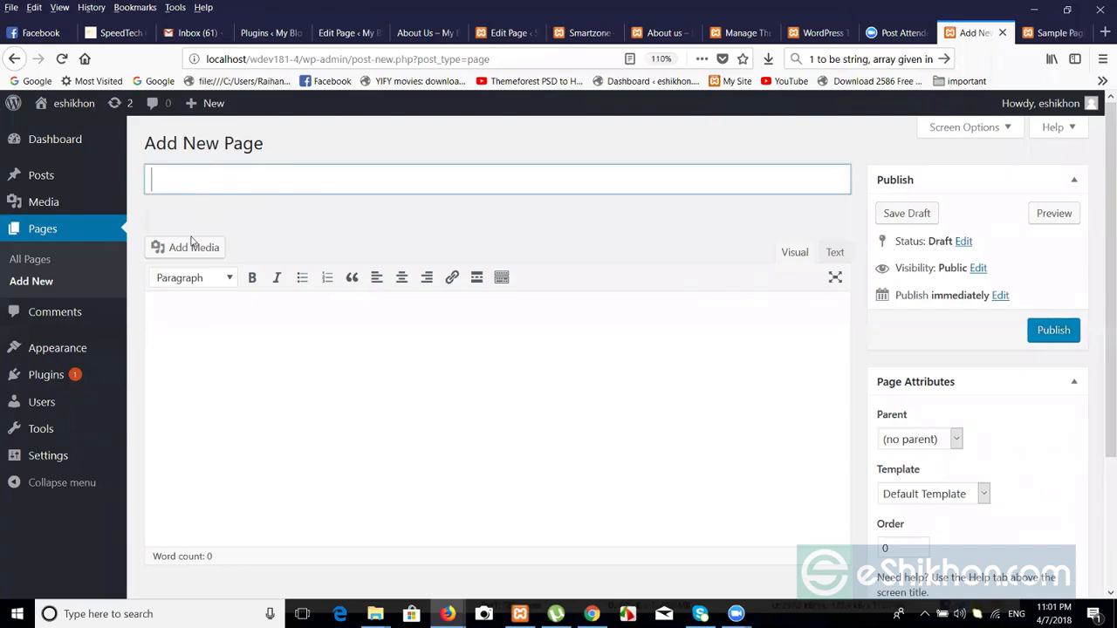
pyautogui.click(194, 298)
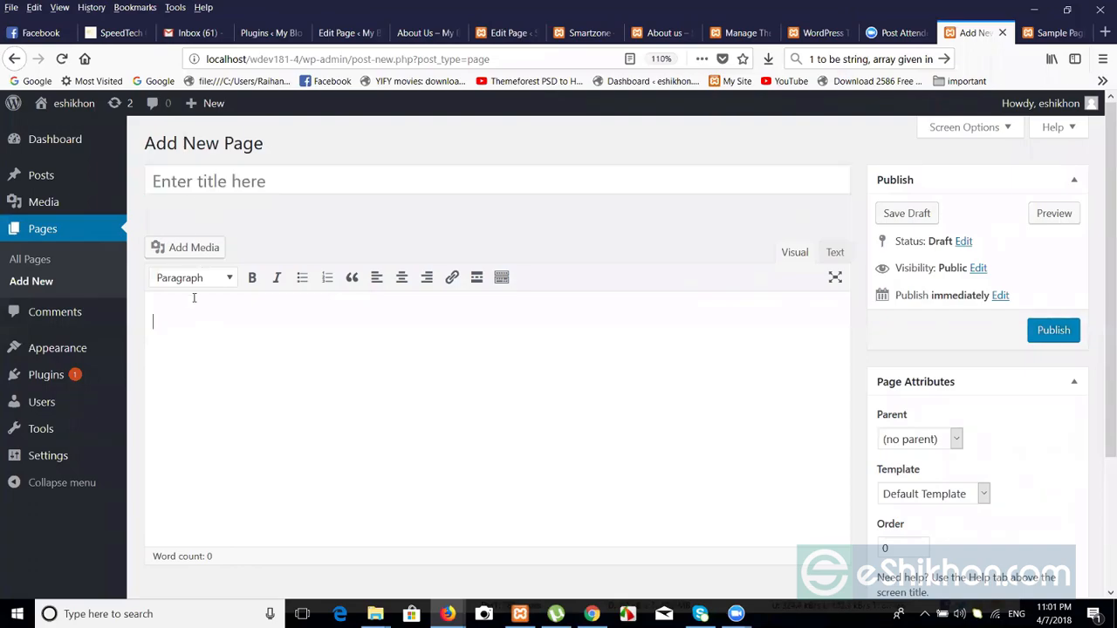
# - Search the web for lorem ipsum in a new tab and open the Lipsum generator site's dummy text
pyautogui.click(1104, 32)
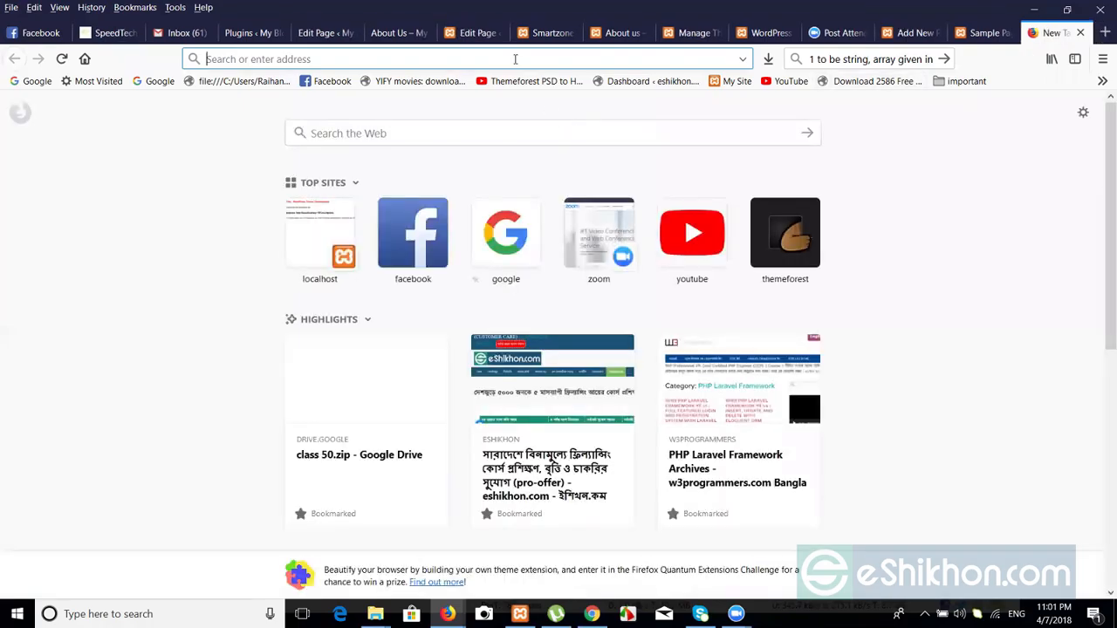
pyautogui.write('lo')
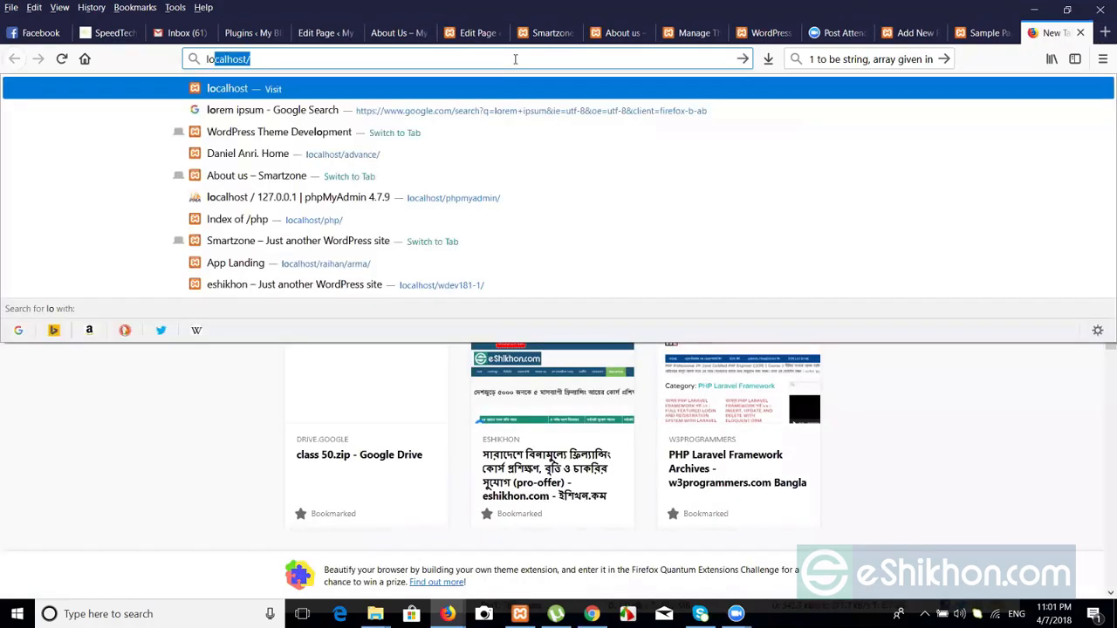
pyautogui.write('rem ipsum')
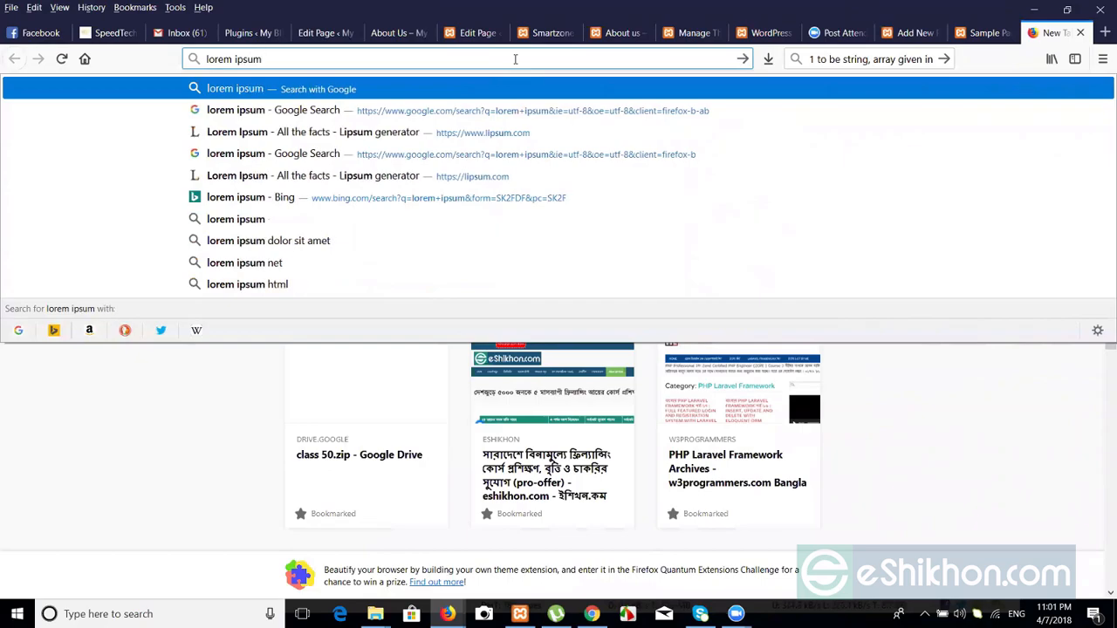
pyautogui.press('Return')
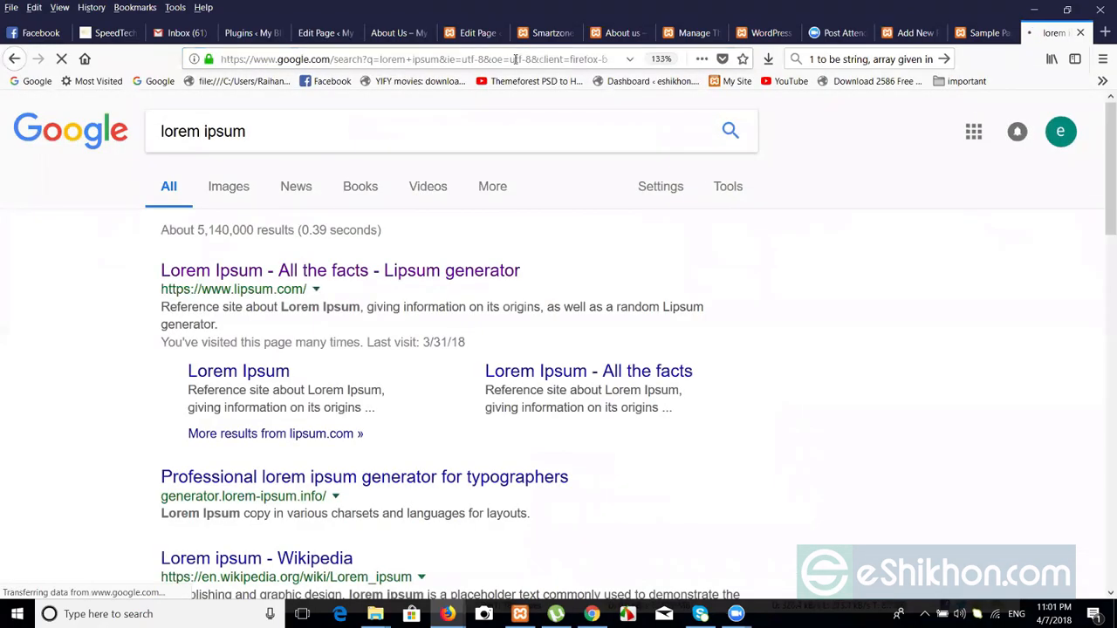
pyautogui.click(366, 274)
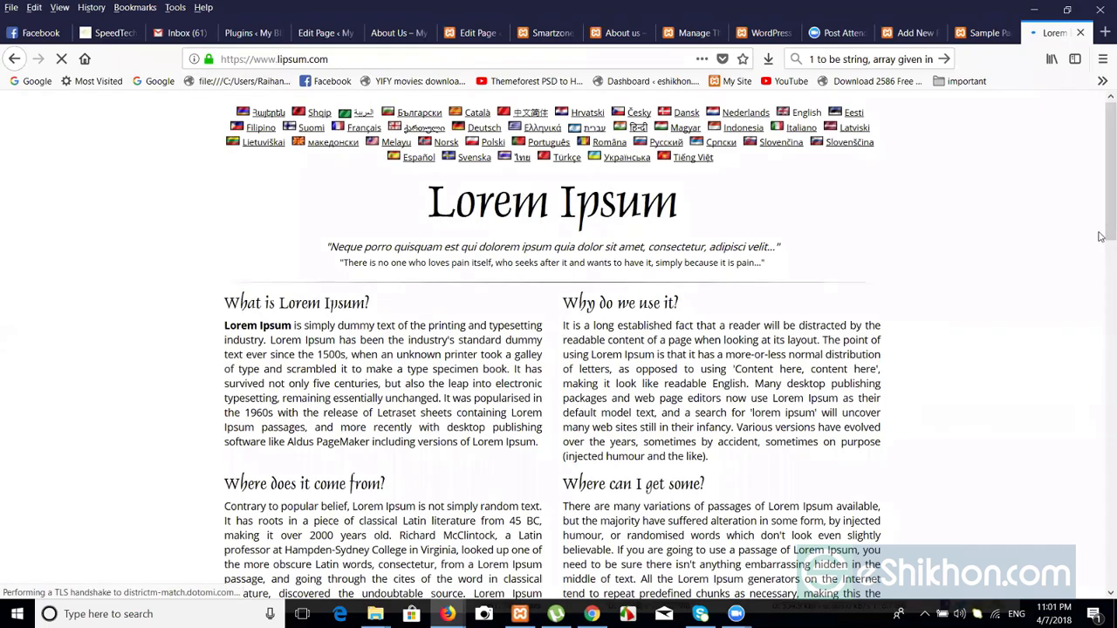
pyautogui.scroll(-10, 1100, 345)
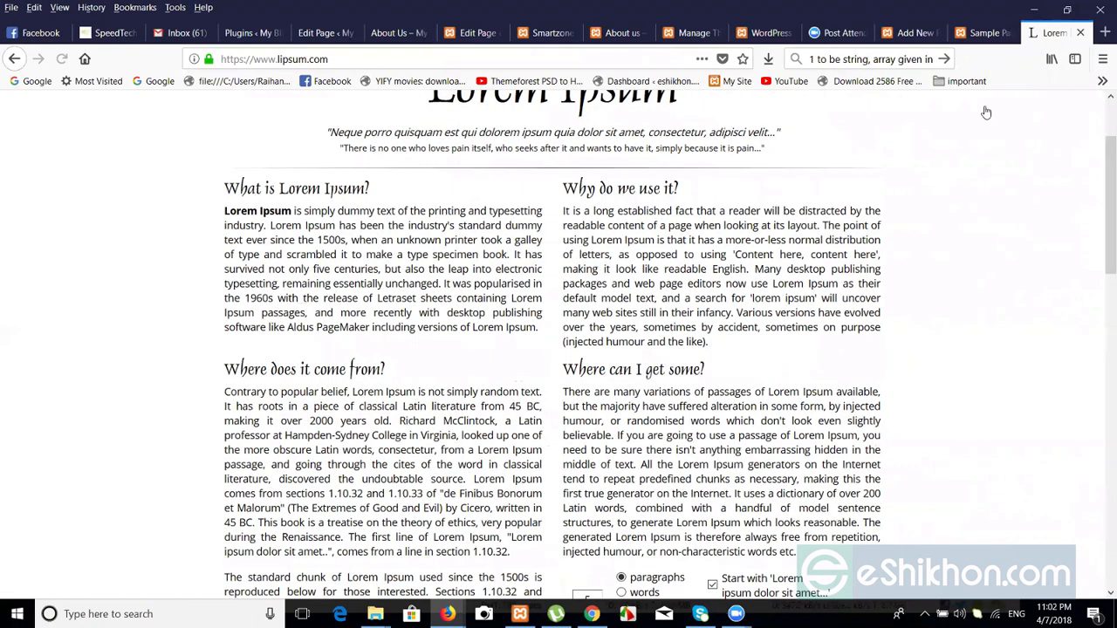
# - Return to the new WordPress page and title it About Us, leaving the cursor in its content area
pyautogui.click(983, 32)
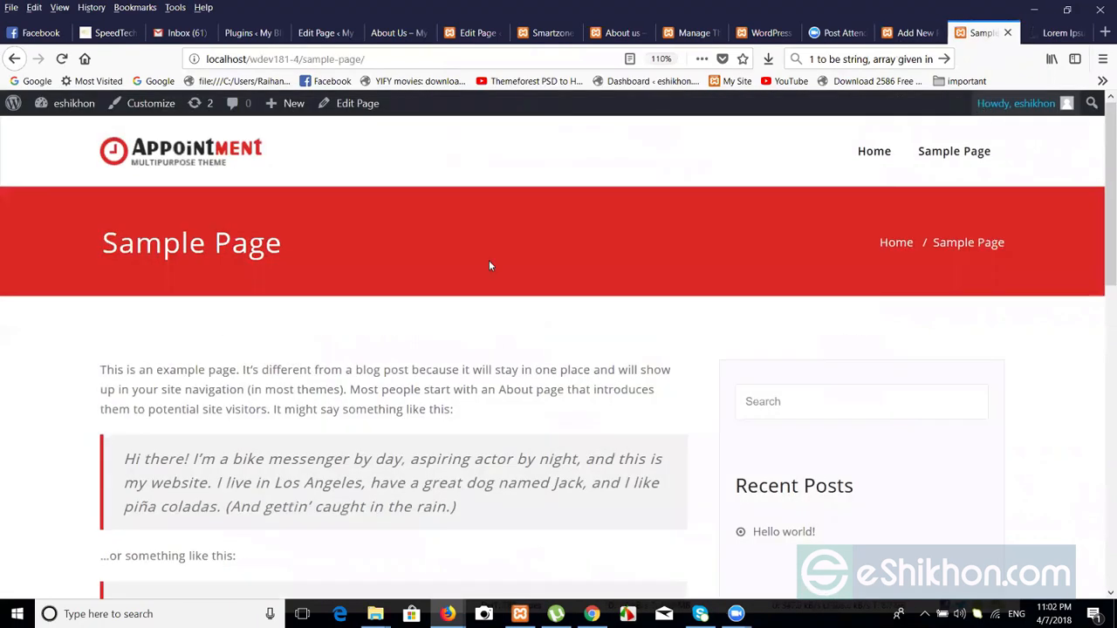
pyautogui.hotkey('ctrl', 'shift', 'Tab')
pyautogui.click(420, 181)
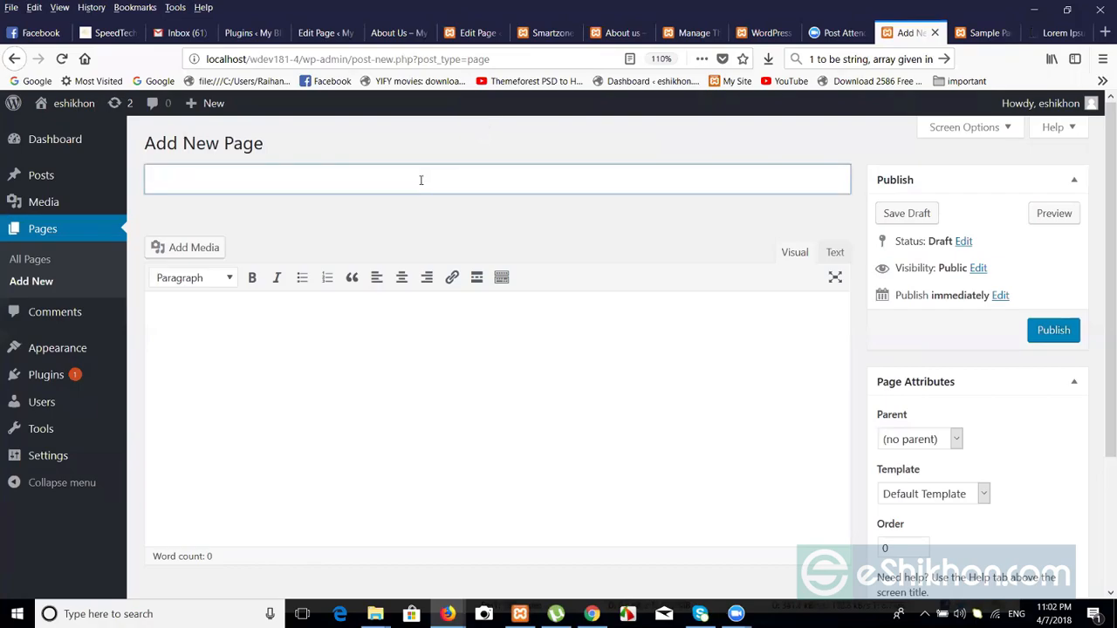
pyautogui.write('About')
pyautogui.click(414, 433)
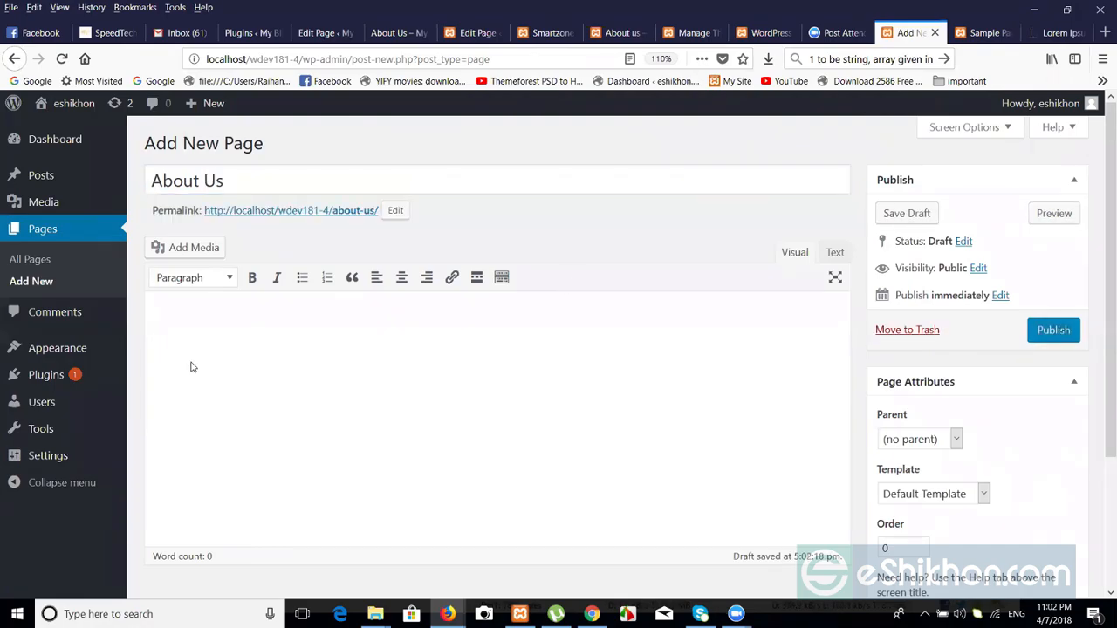
# - Copy the full dummy text paragraph under "What is Lorem Ipsum?" on the open Lipsum site
pyautogui.click(981, 33)
pyautogui.click(1060, 32)
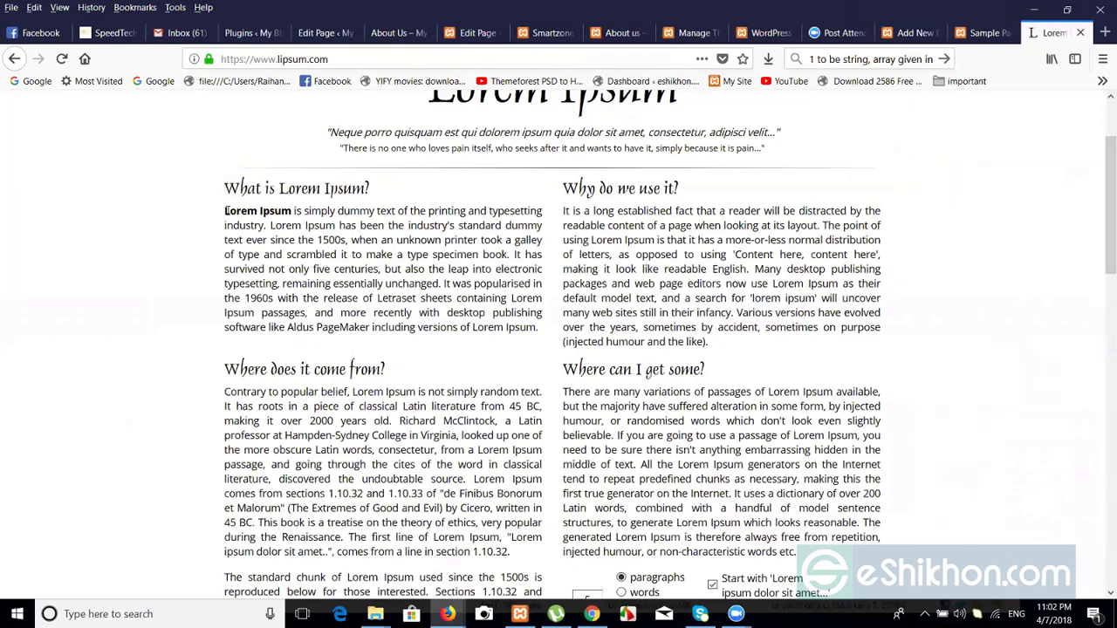
pyautogui.moveTo(224, 210); pyautogui.dragTo(708, 342)
pyautogui.click(250, 222)
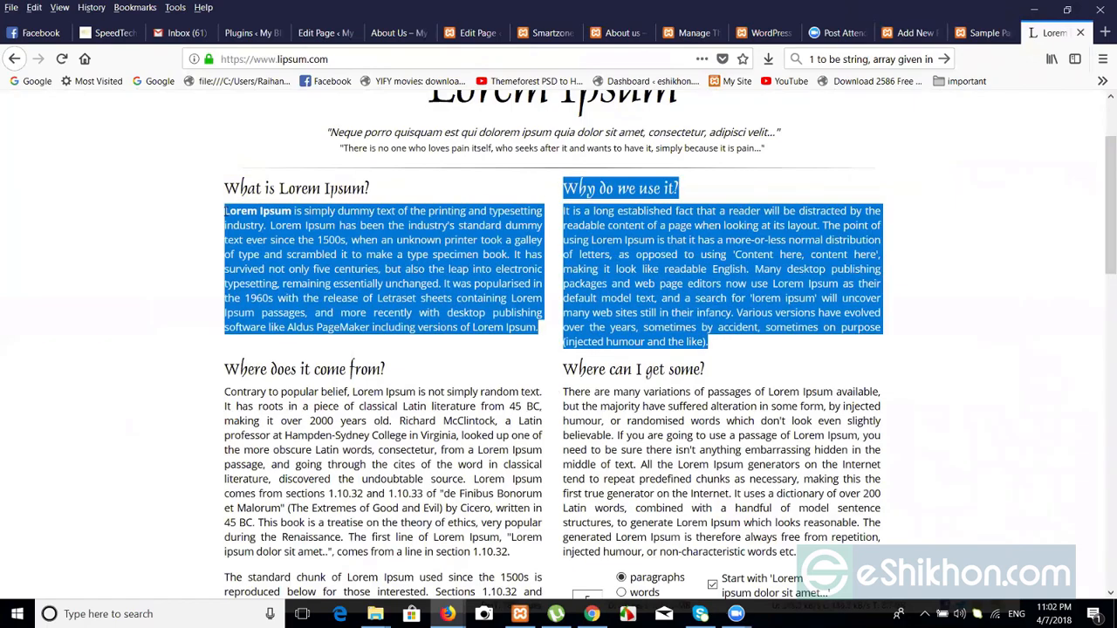
pyautogui.click(226, 212)
pyautogui.moveTo(226, 212); pyautogui.dragTo(538, 328)
pyautogui.hotkey('ctrl', 'c')
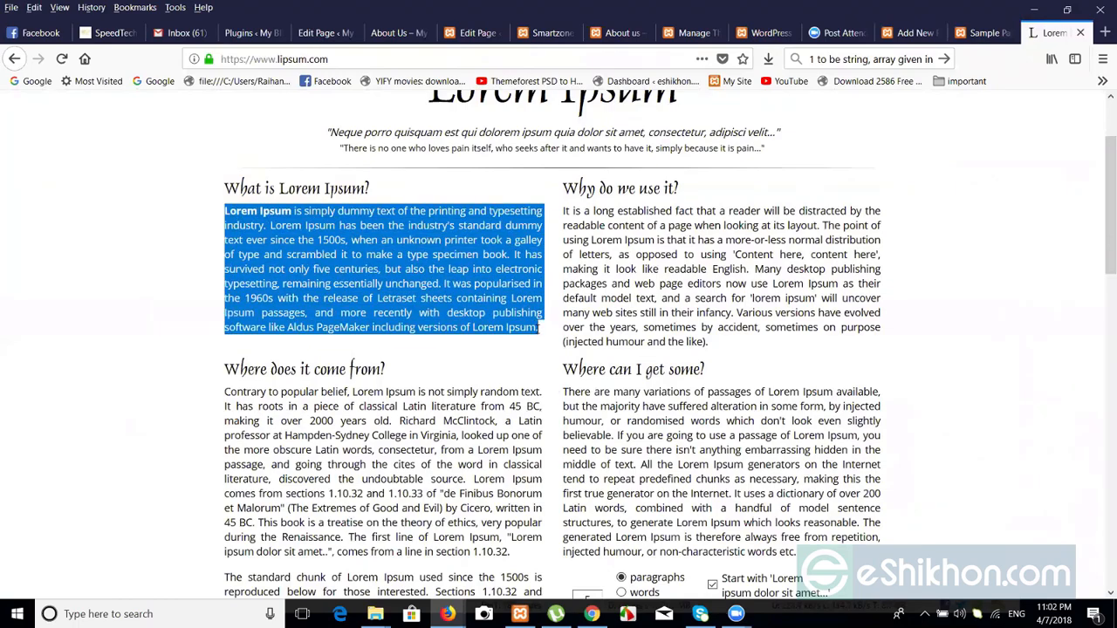
# - Paste the copied Lorem Ipsum paragraph three times into the About Us page's content as separate paragraphs
pyautogui.click(907, 32)
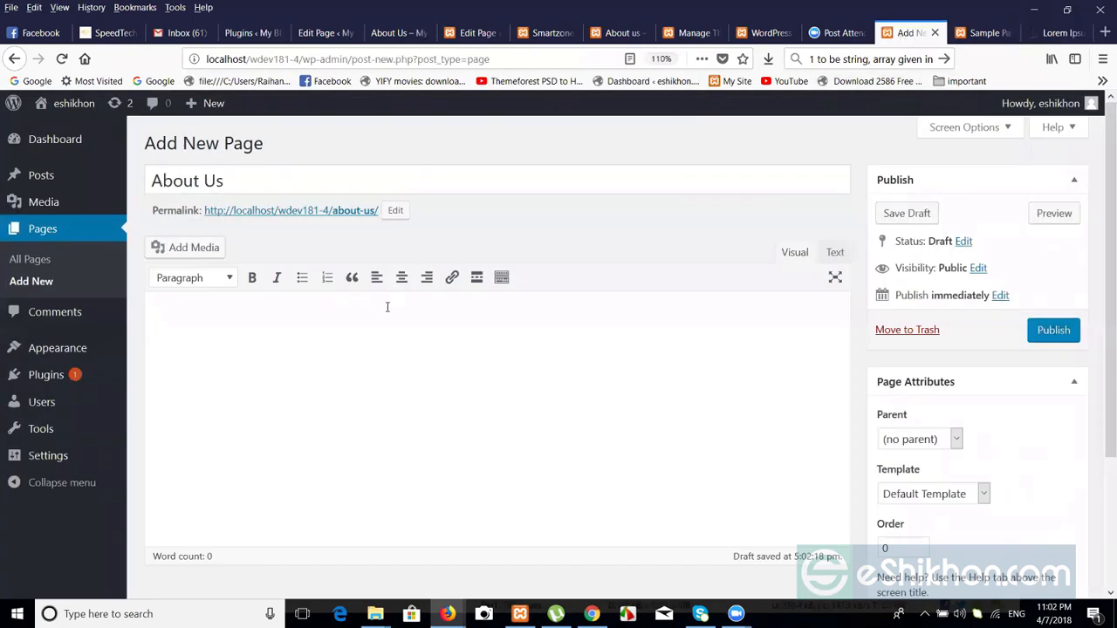
pyautogui.hotkey('ctrl', 'v')
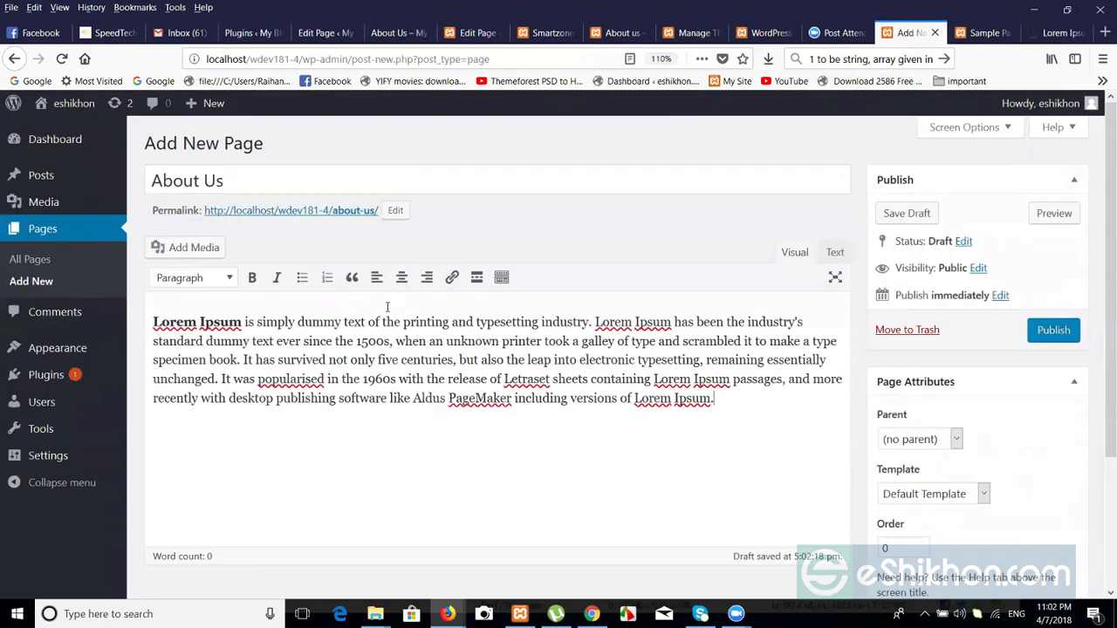
pyautogui.press('Return')
pyautogui.hotkey('ctrl', 'v')
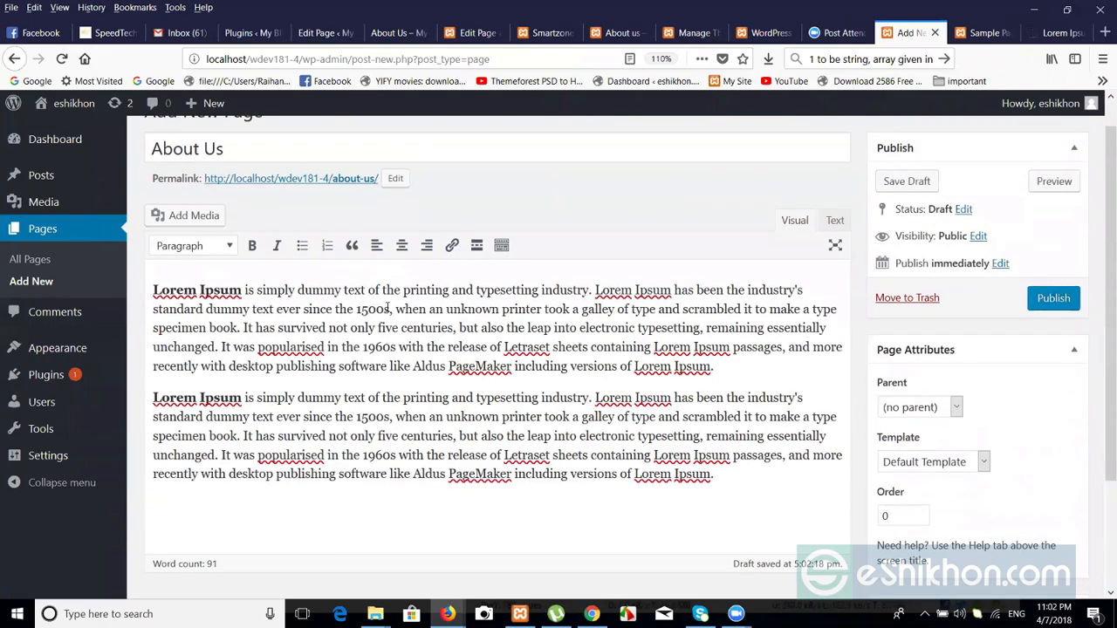
pyautogui.press('Return')
pyautogui.hotkey('ctrl', 'v')
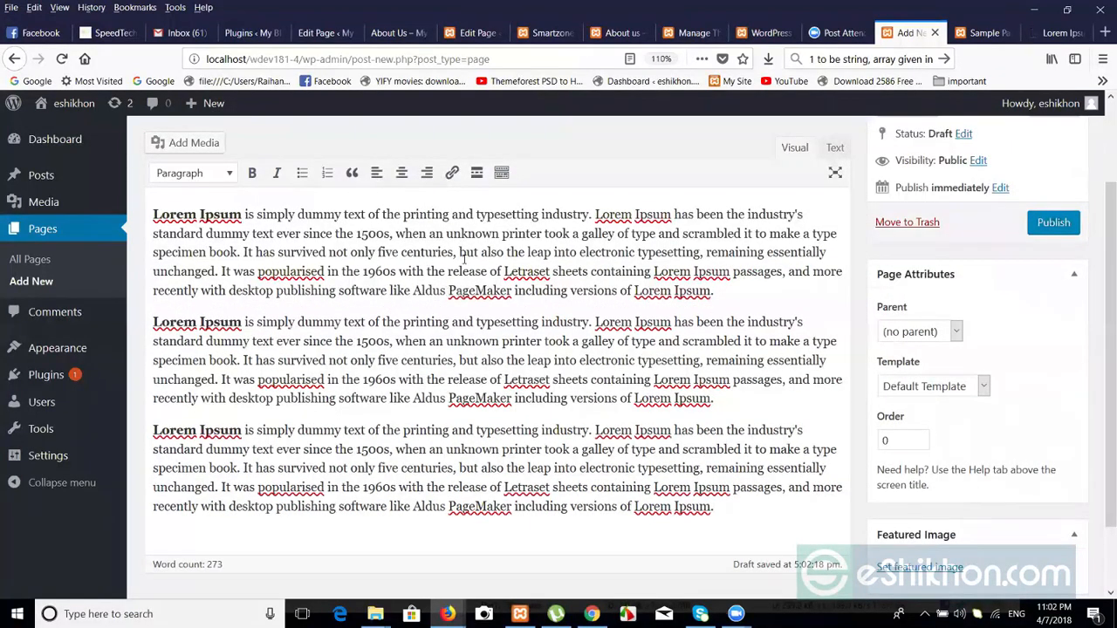
# - Publish the About Us page and return to the list of all pages
pyautogui.scroll(-2, 1101, 319)
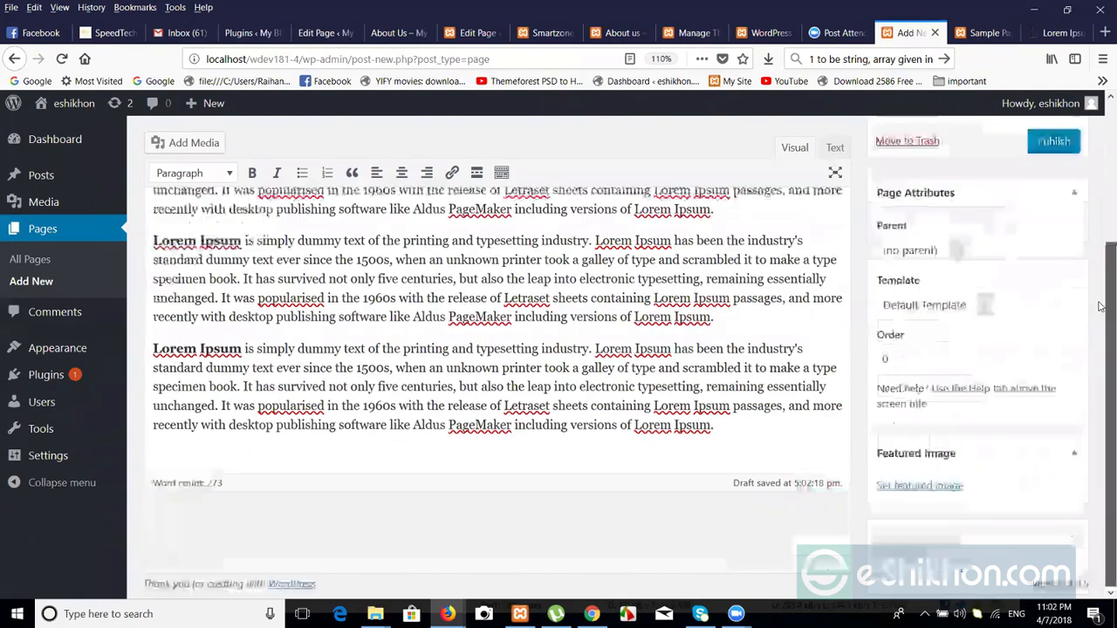
pyautogui.scroll(3, 1101, 319)
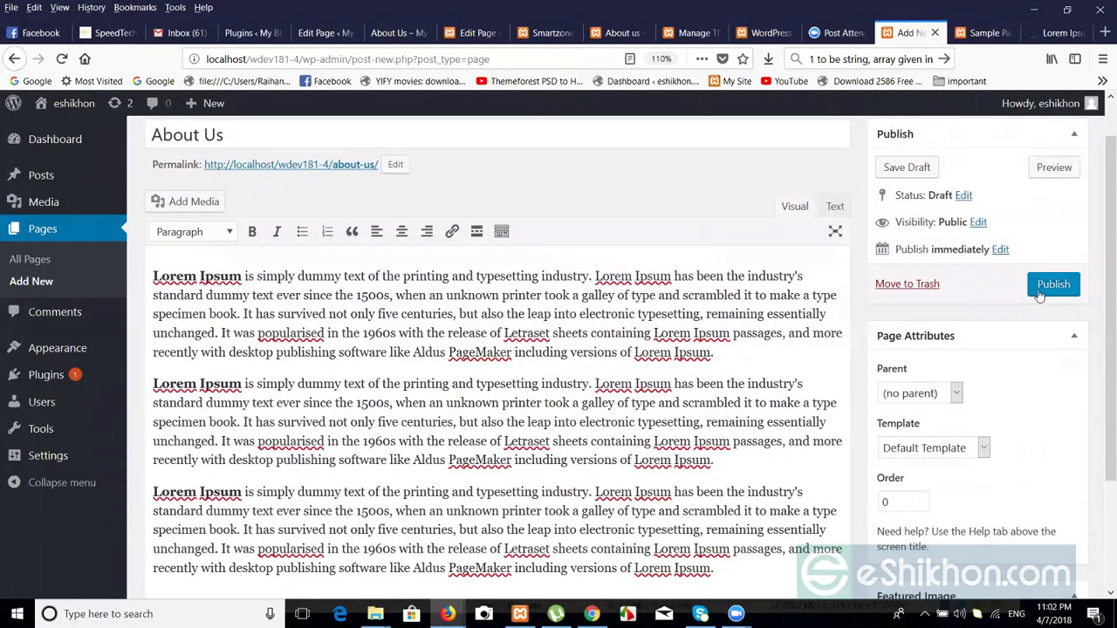
pyautogui.click(1072, 280)
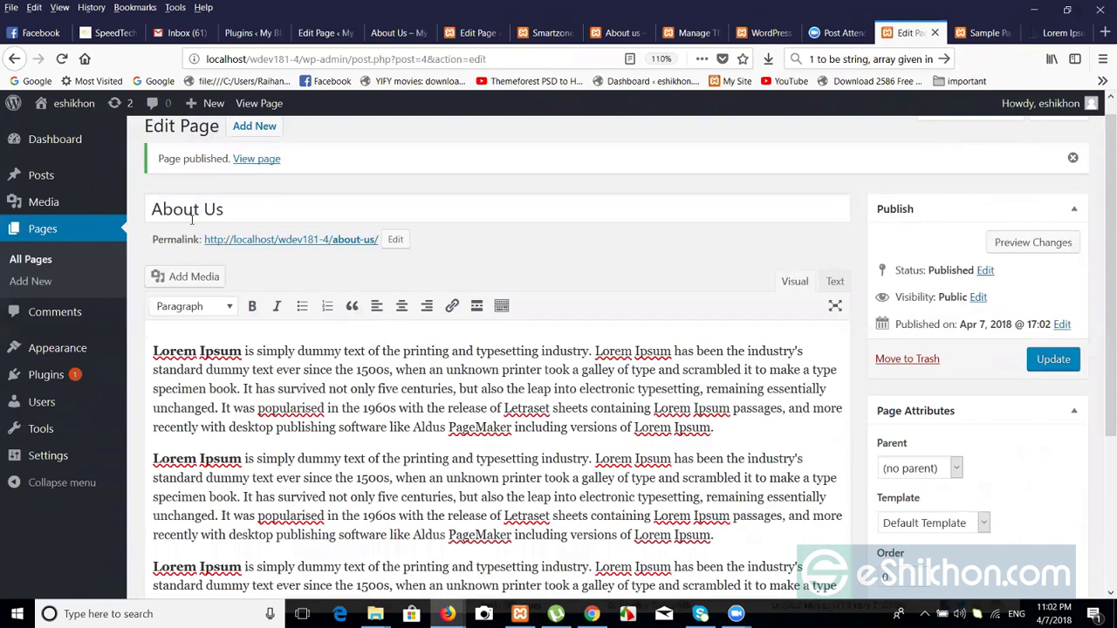
pyautogui.click(30, 260)
pyautogui.moveTo(173, 284)
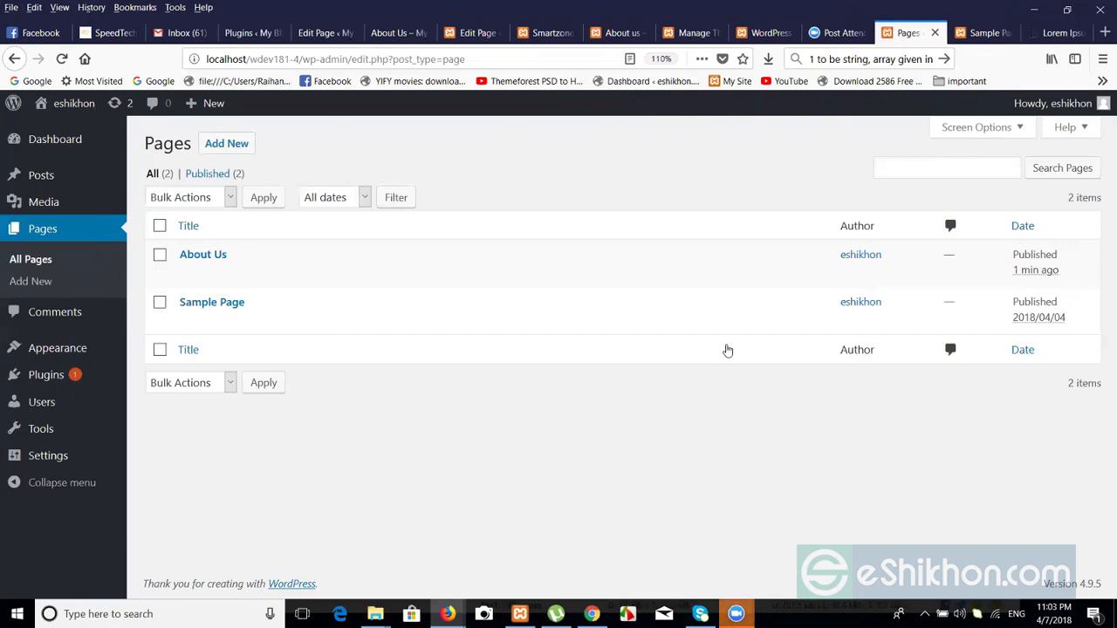
pyautogui.moveTo(257, 247)
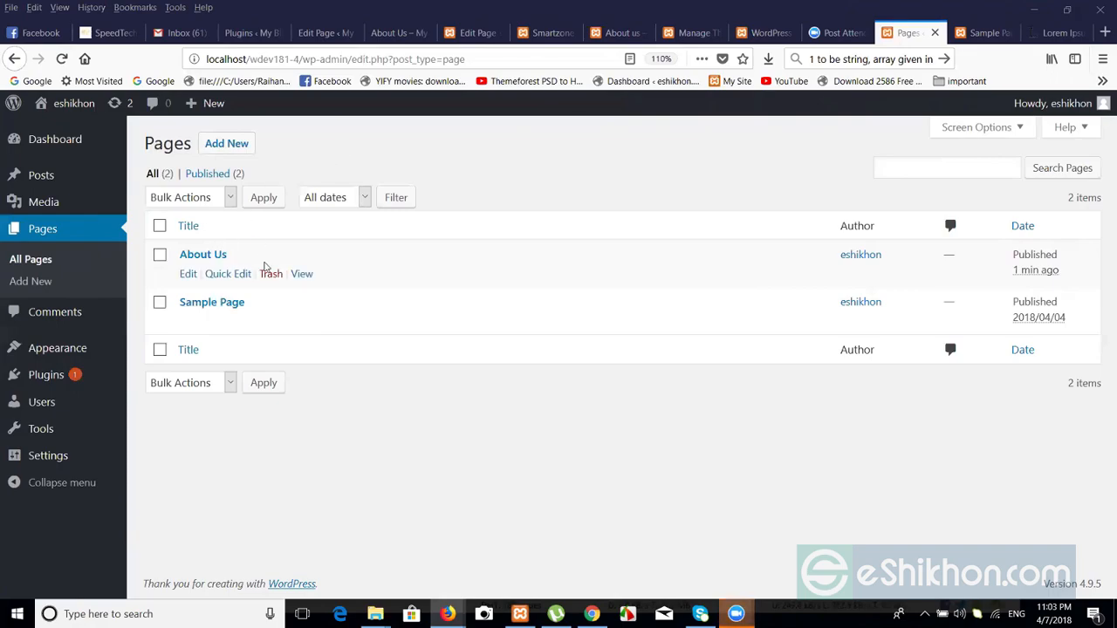
# - Start a new page titled Contact and place the cursor in its content area
pyautogui.click(242, 145)
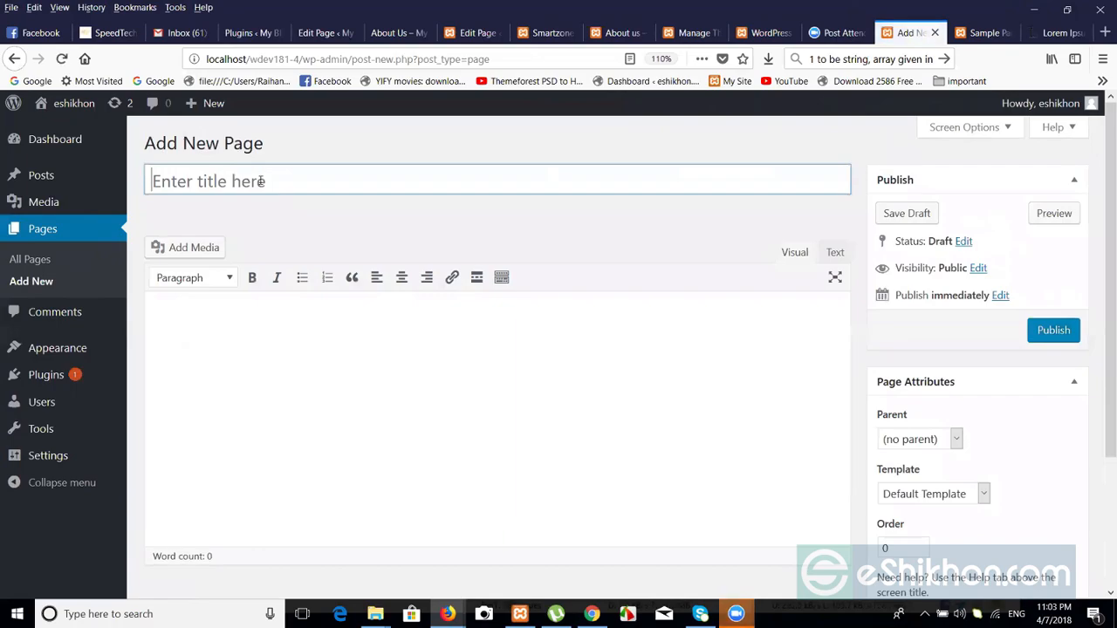
pyautogui.click(260, 180)
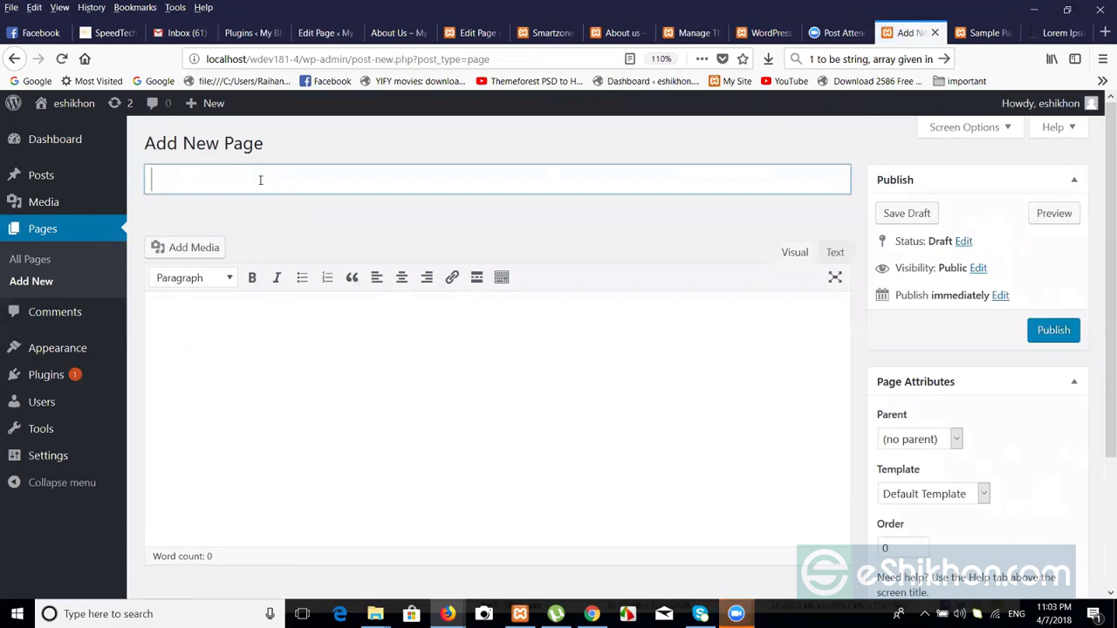
pyautogui.click(241, 306)
pyautogui.click(226, 189)
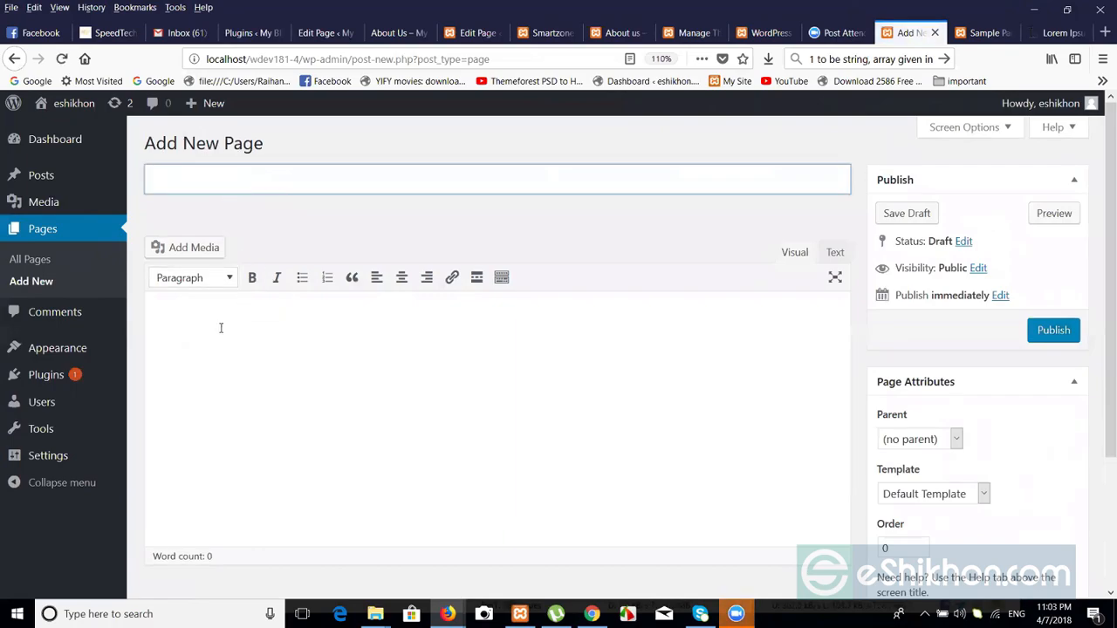
pyautogui.click(221, 326)
pyautogui.click(212, 189)
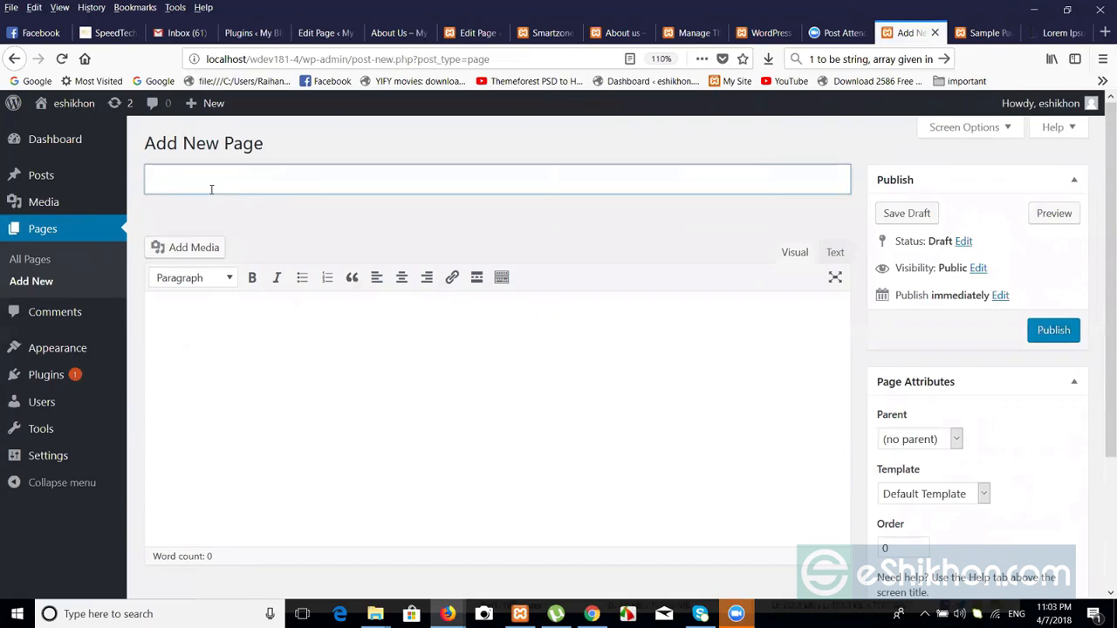
pyautogui.write('Co')
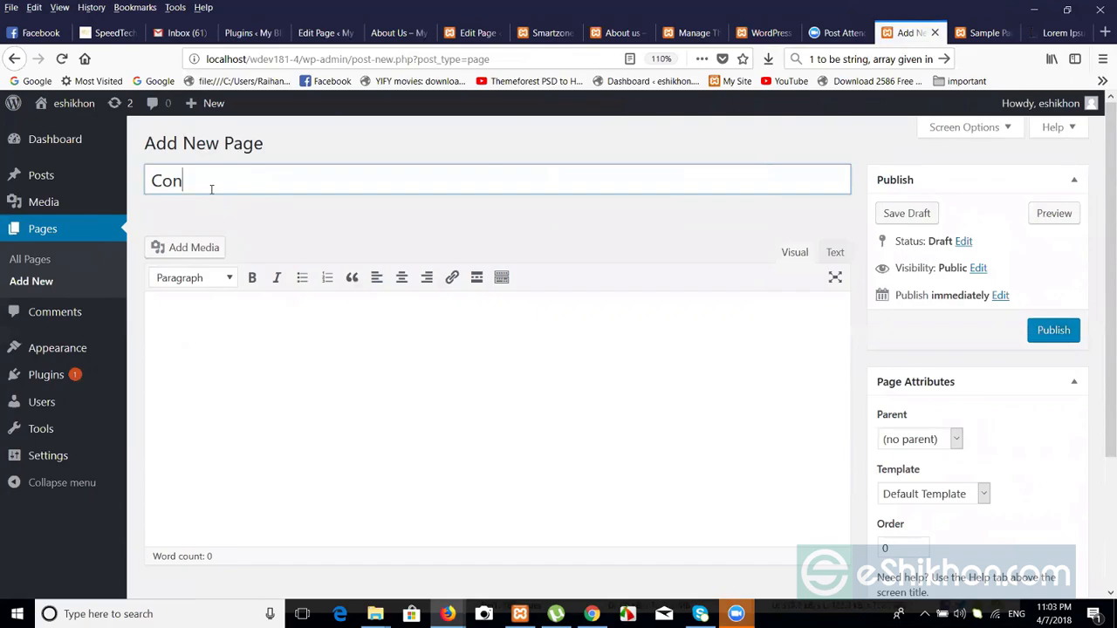
pyautogui.write('ntac')
pyautogui.click(219, 363)
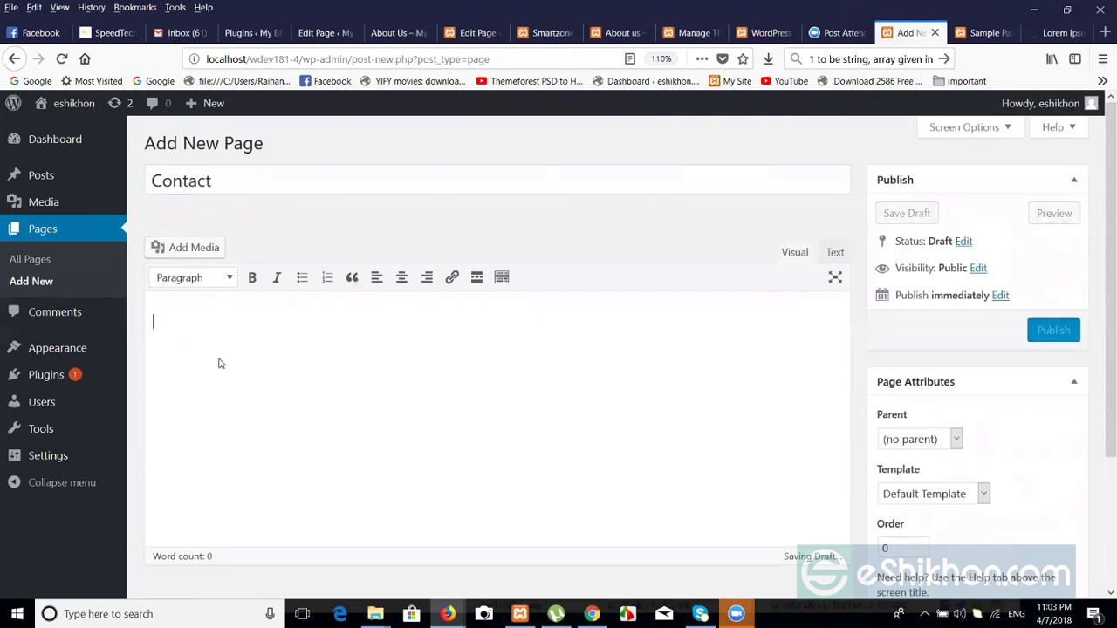
# - Paste the copied Lorem Ipsum paragraph into the Contact page's content and publish the page
pyautogui.write("Lorem Ipsum is simply dummy text of the printing and typesetting industry. Lorem Ipsum has been the industry's standard dummy text ever since the 1500s, when an unknown printer took a galley of type and scrambled it to make a type specimen book. It has survived not only five centuries, but also the leap into electronic typesetting, remaining essentially unchanged. It was popularised in the 1960s with the release of Letraset sheets containing Lorem Ipsum passages, and more recently with desktop publishing software like Aldus PageMaker including versions of Lorem Ipsum.")
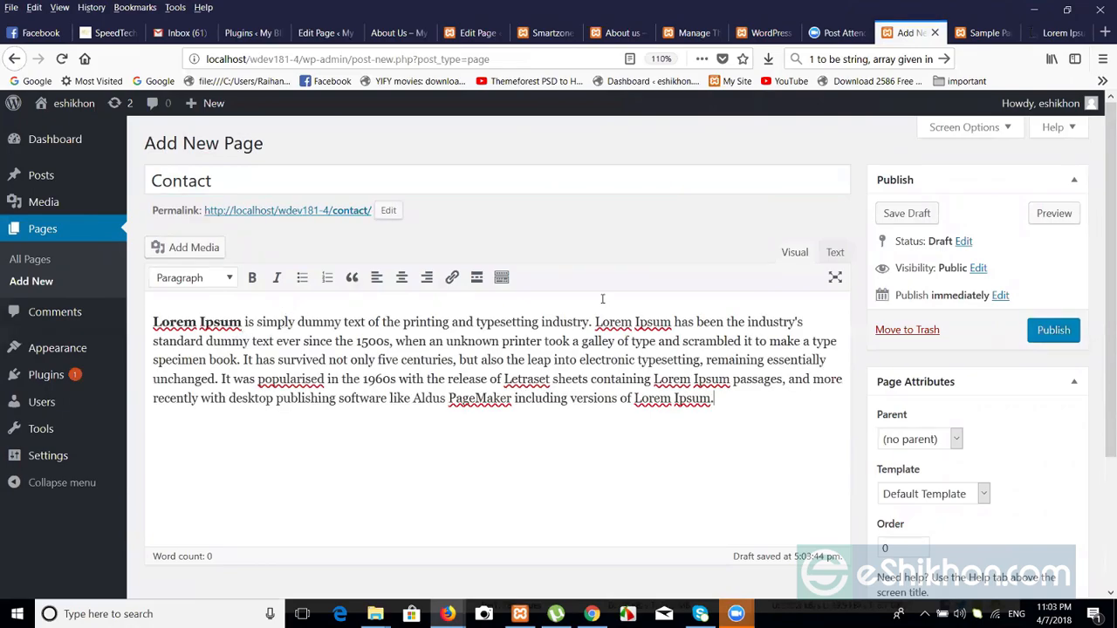
pyautogui.click(1060, 329)
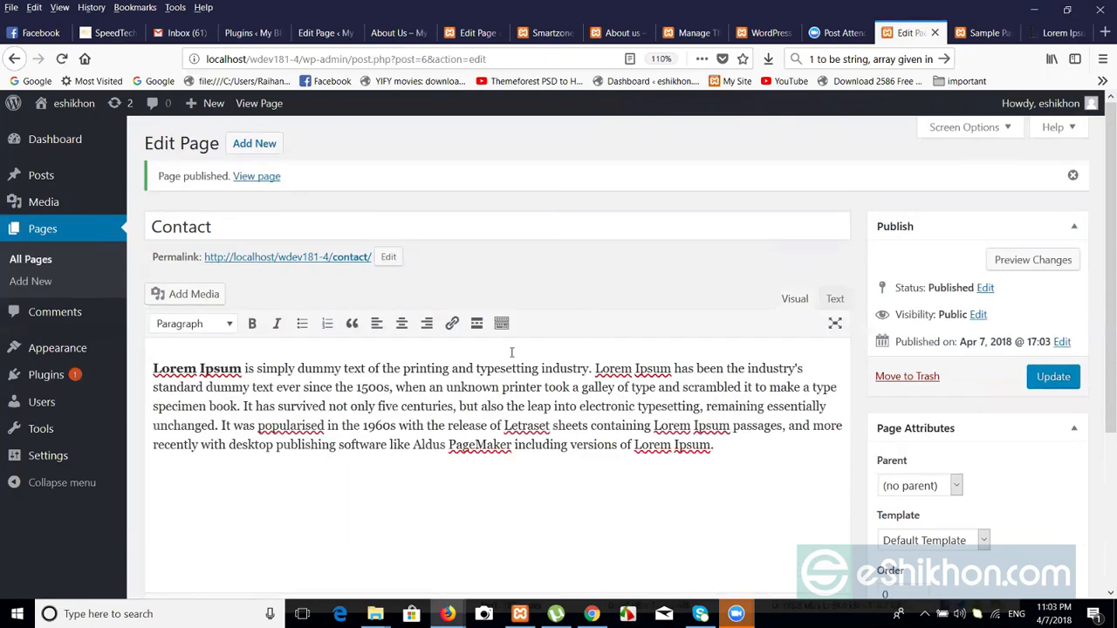
# - View the list of all pages, then load the site's home page to check its navigation
pyautogui.click(30, 259)
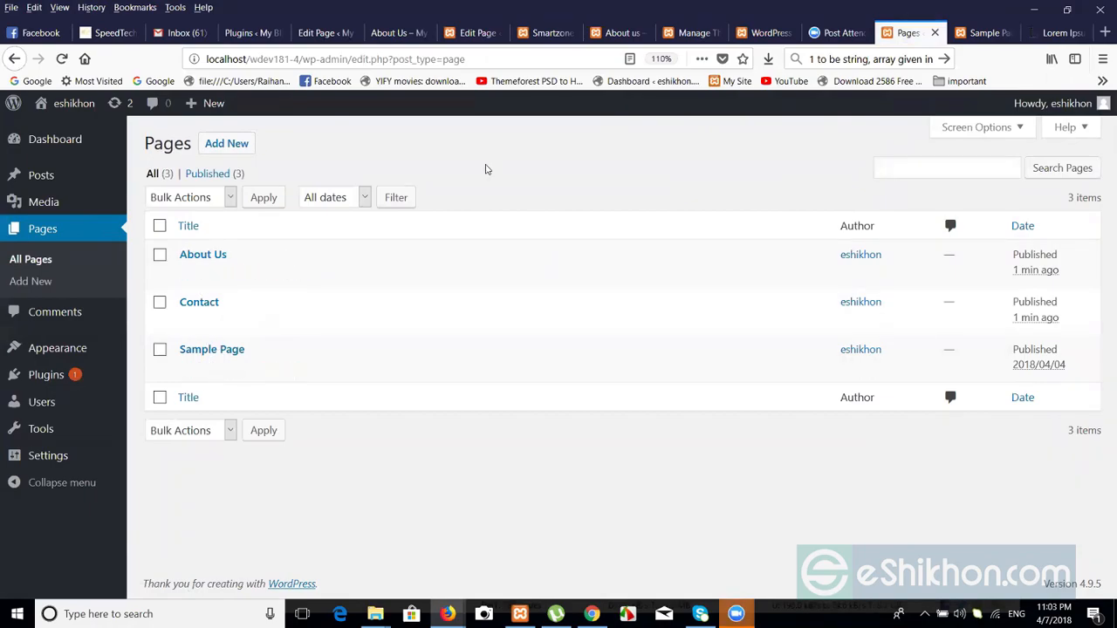
pyautogui.click(977, 32)
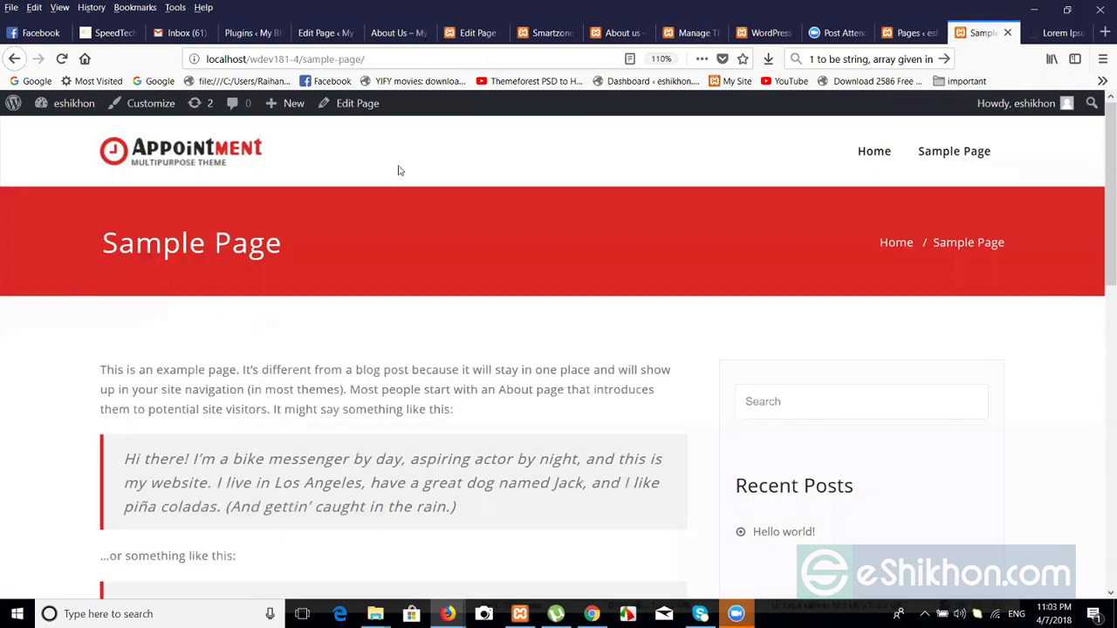
pyautogui.click(226, 148)
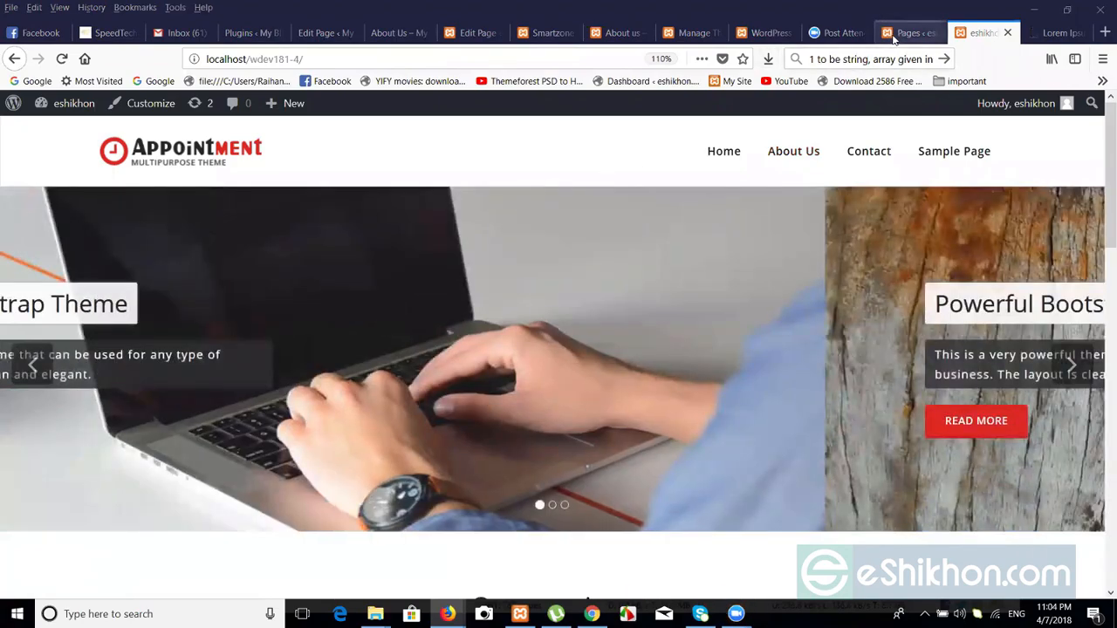
# - Return to the WordPress admin and open the Menus editor, reviewing the default menu structure
pyautogui.click(894, 39)
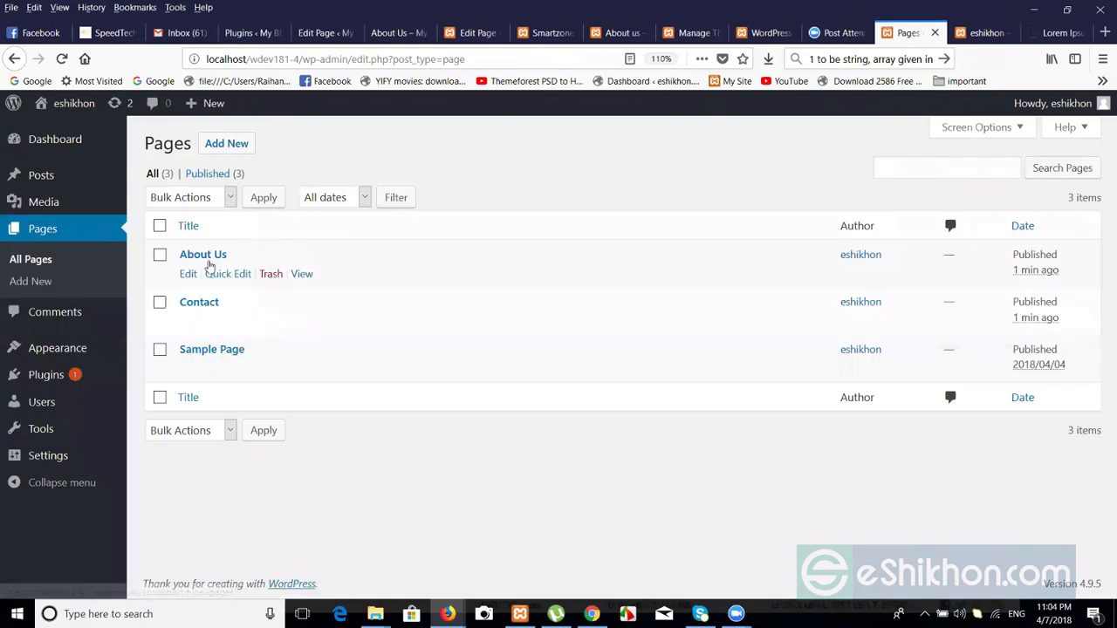
pyautogui.moveTo(79, 342)
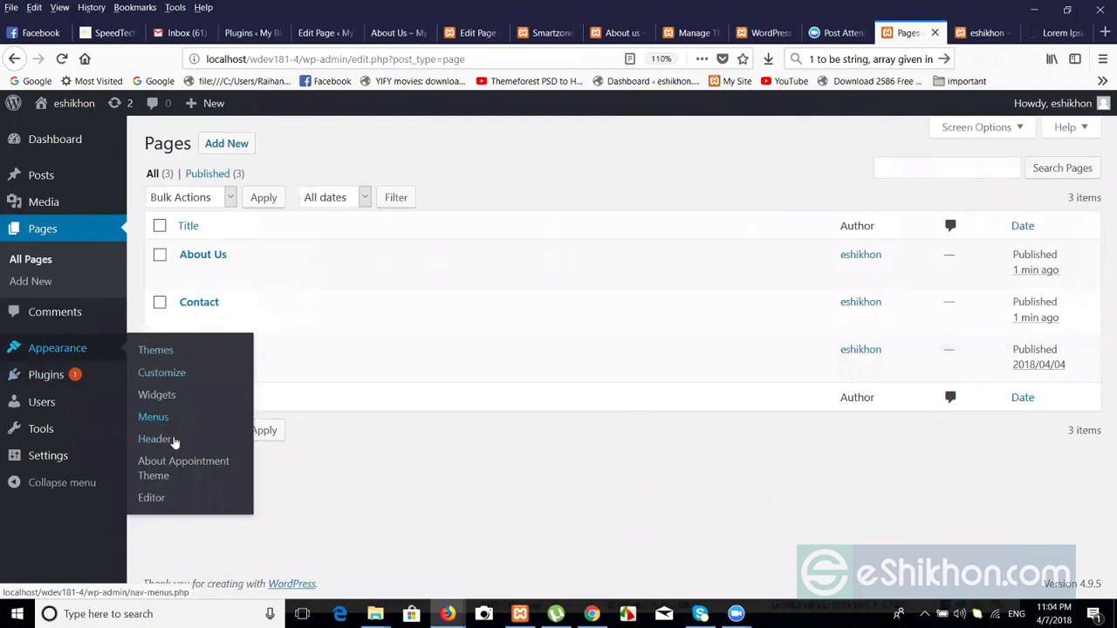
pyautogui.click(156, 423)
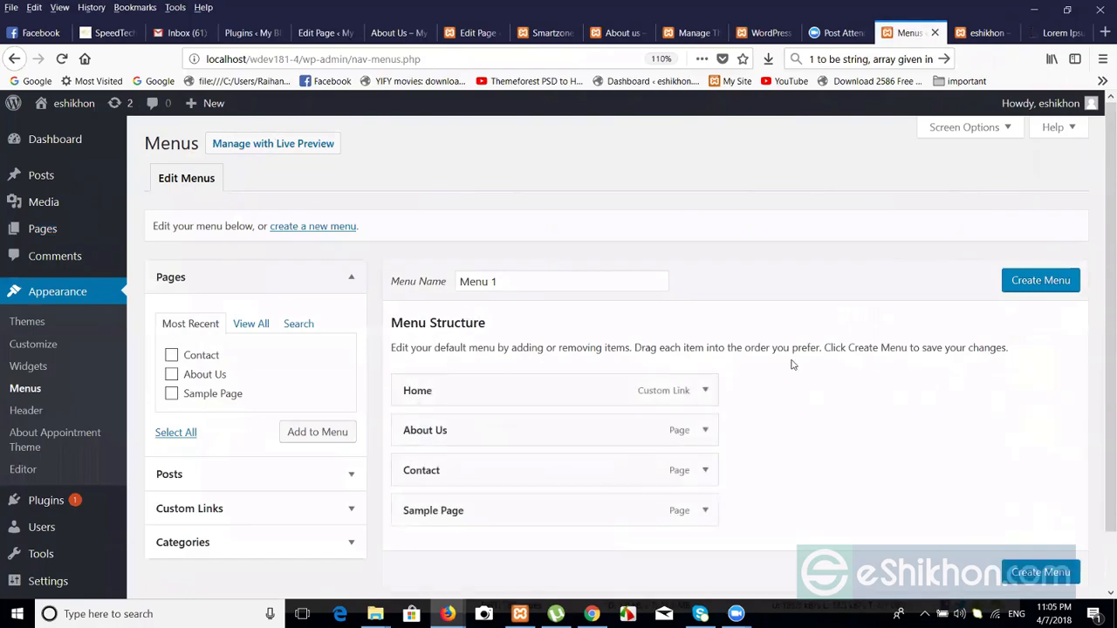
pyautogui.moveTo(1096, 323); pyautogui.dragTo(1101, 431)
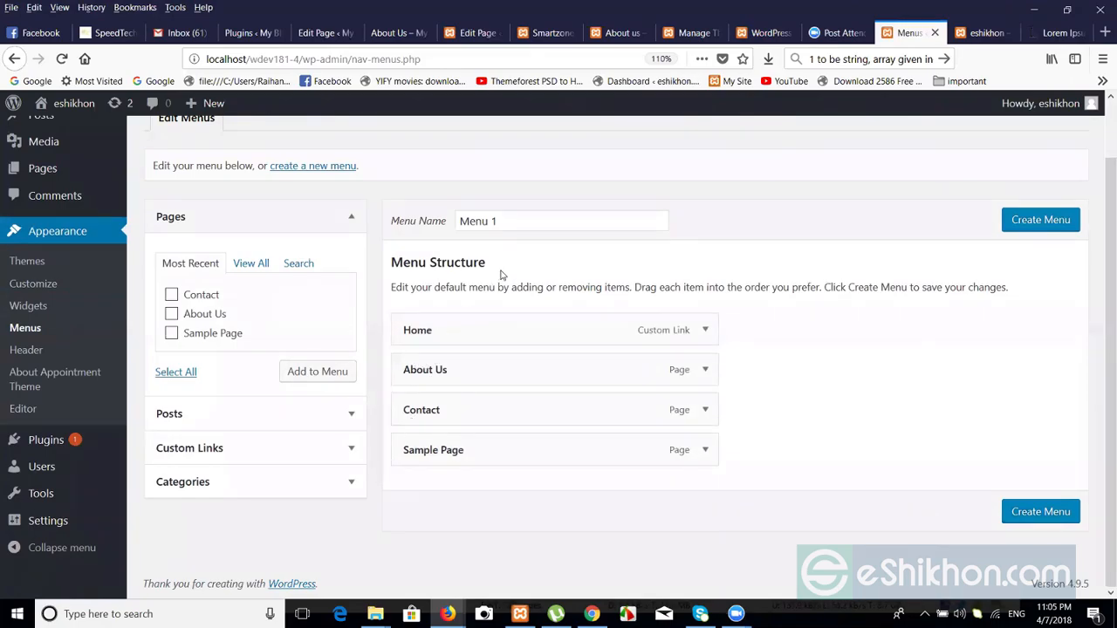
pyautogui.moveTo(1099, 384); pyautogui.dragTo(1096, 293)
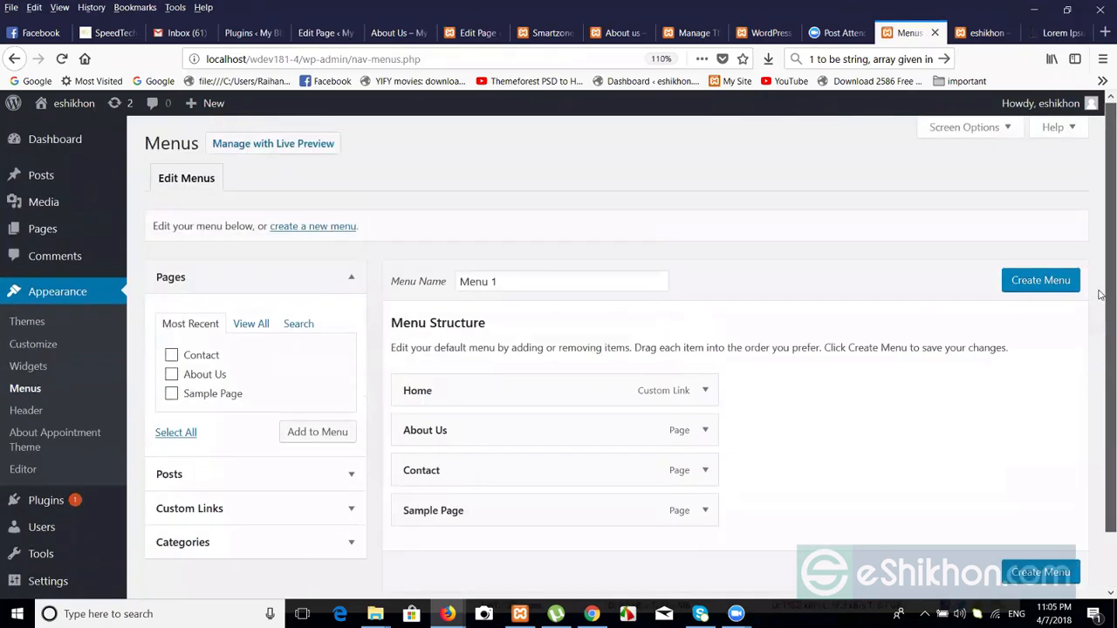
# - Shorten the menu name to "Menu" and create the menu
pyautogui.click(493, 281)
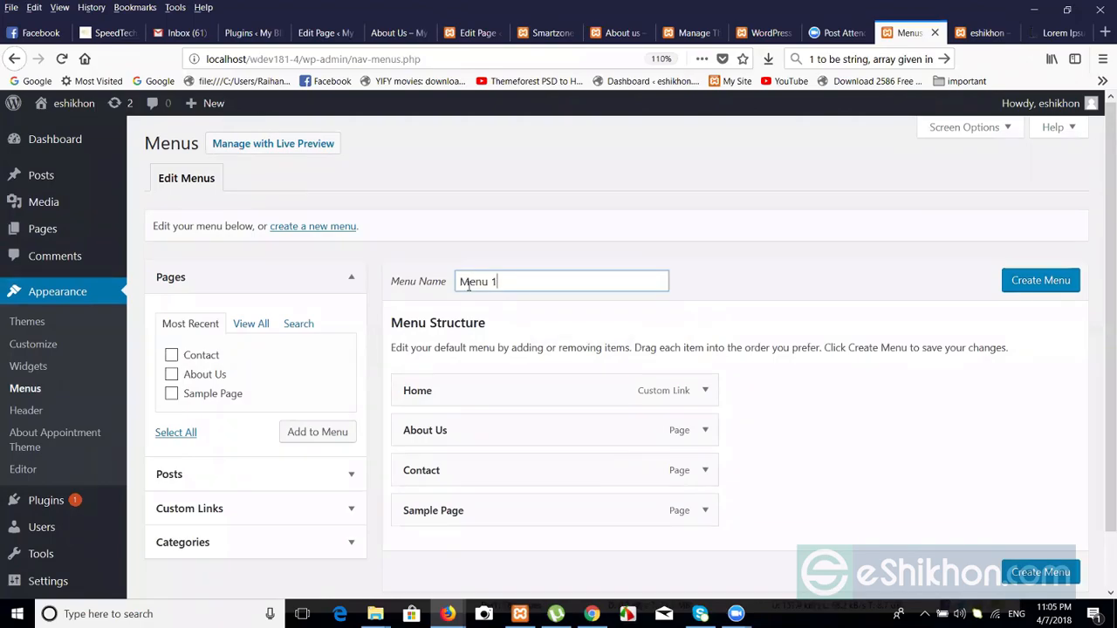
pyautogui.moveTo(497, 282); pyautogui.dragTo(463, 287)
pyautogui.click(481, 289)
pyautogui.click(520, 267)
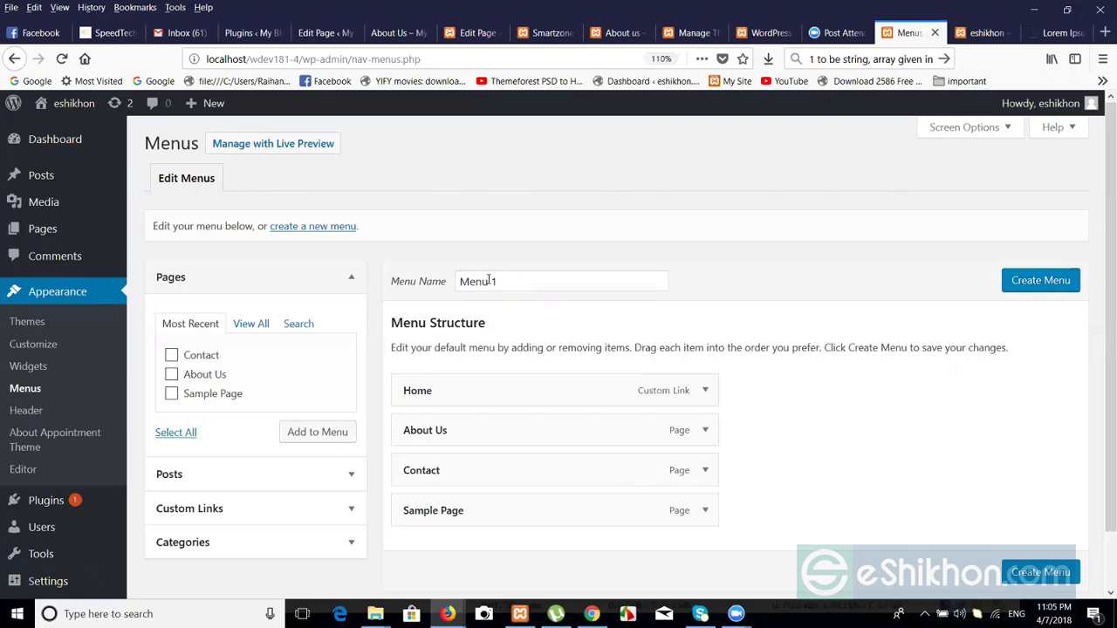
pyautogui.click(492, 281)
pyautogui.press('BackSpace')
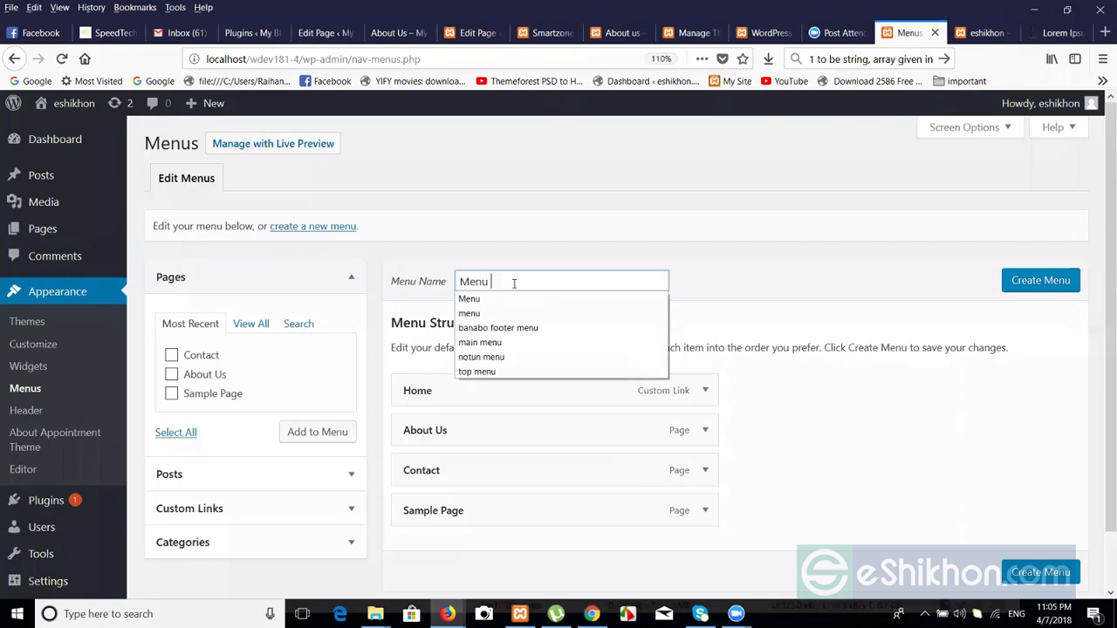
pyautogui.click(1034, 281)
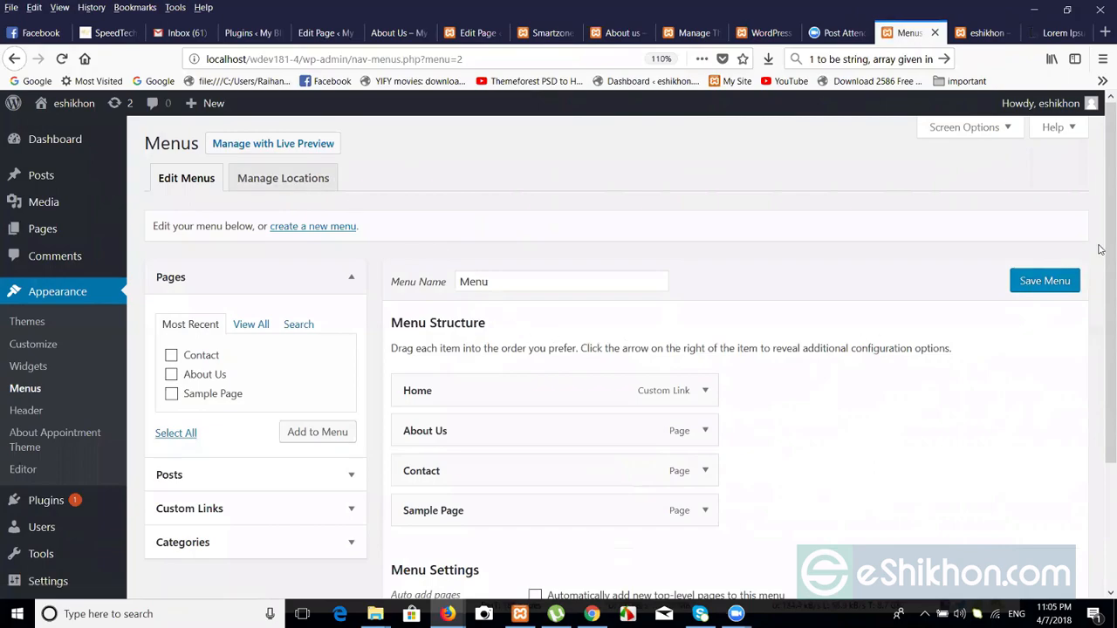
# - Expand the Home custom link in the menu structure and remove it from the menu
pyautogui.scroll(-2, 881, 332)
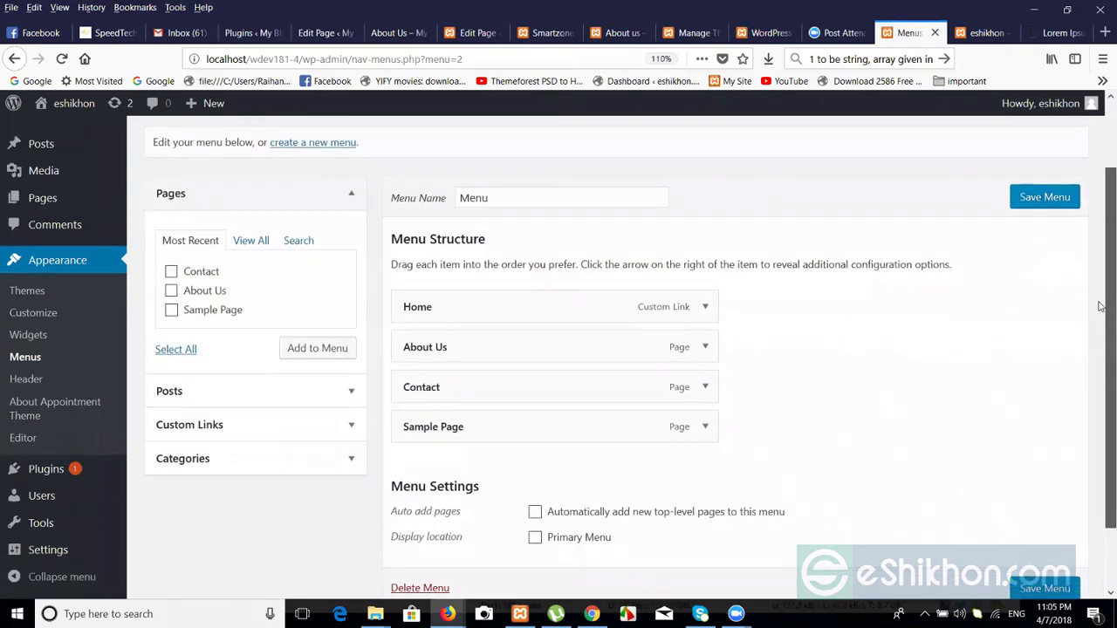
pyautogui.click(705, 308)
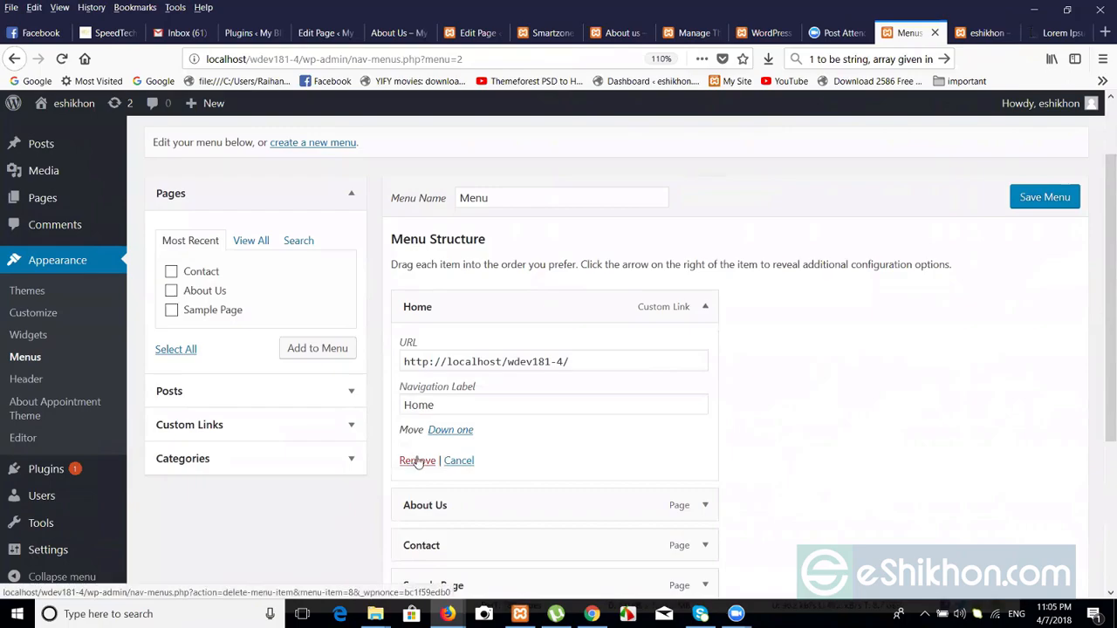
pyautogui.click(418, 461)
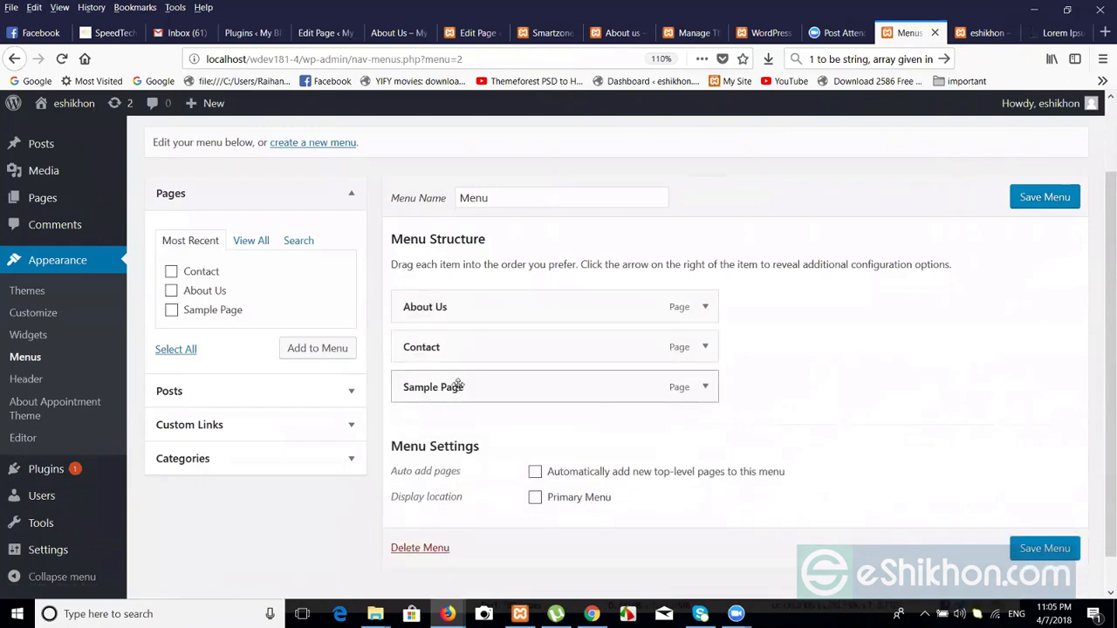
# - Save the menu, reload the site's home page and compare its navigation with the menu's structure and settings
pyautogui.click(1052, 196)
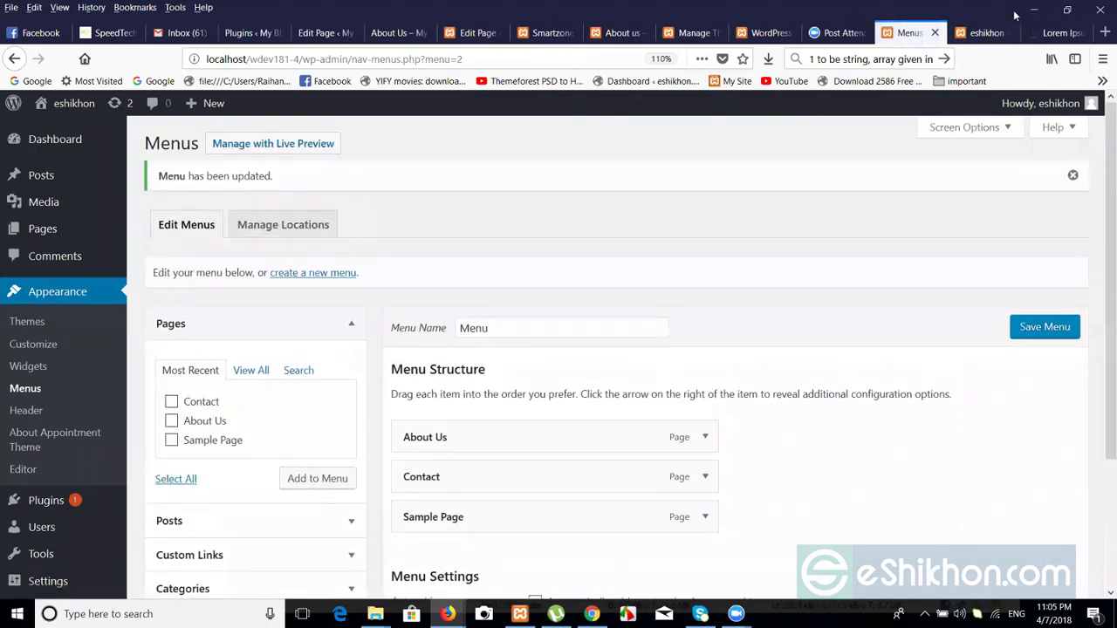
pyautogui.click(983, 32)
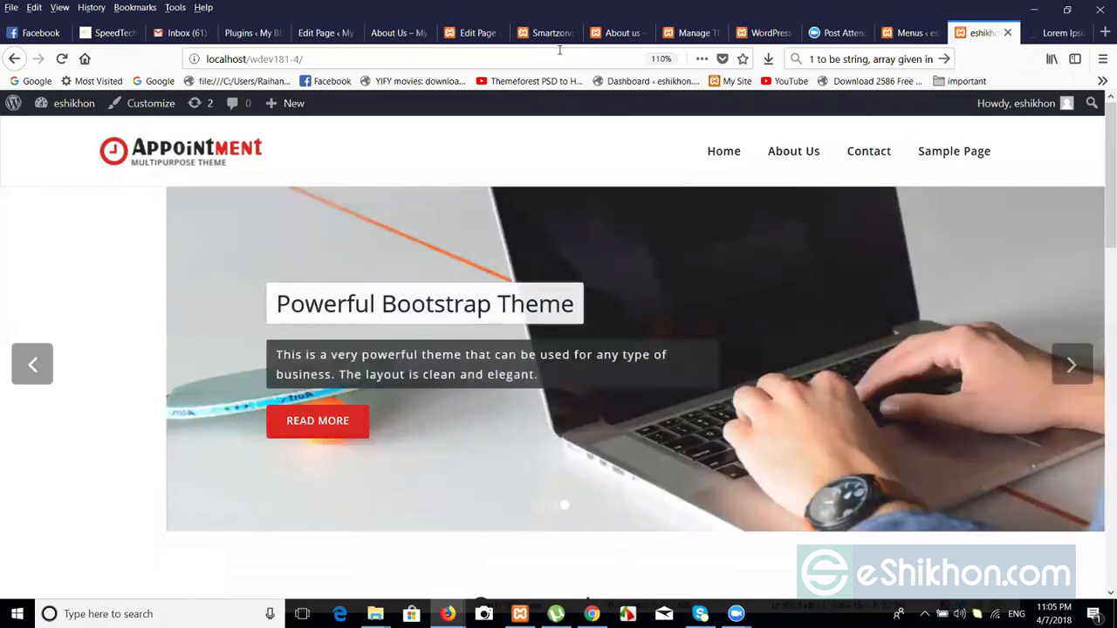
pyautogui.press('F5')
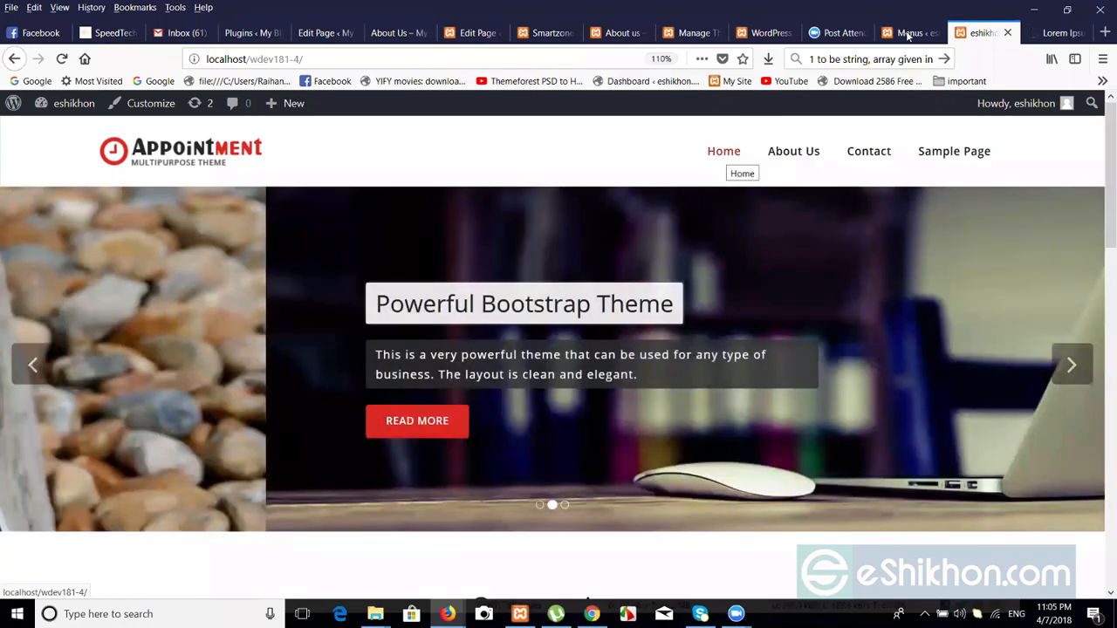
pyautogui.click(907, 33)
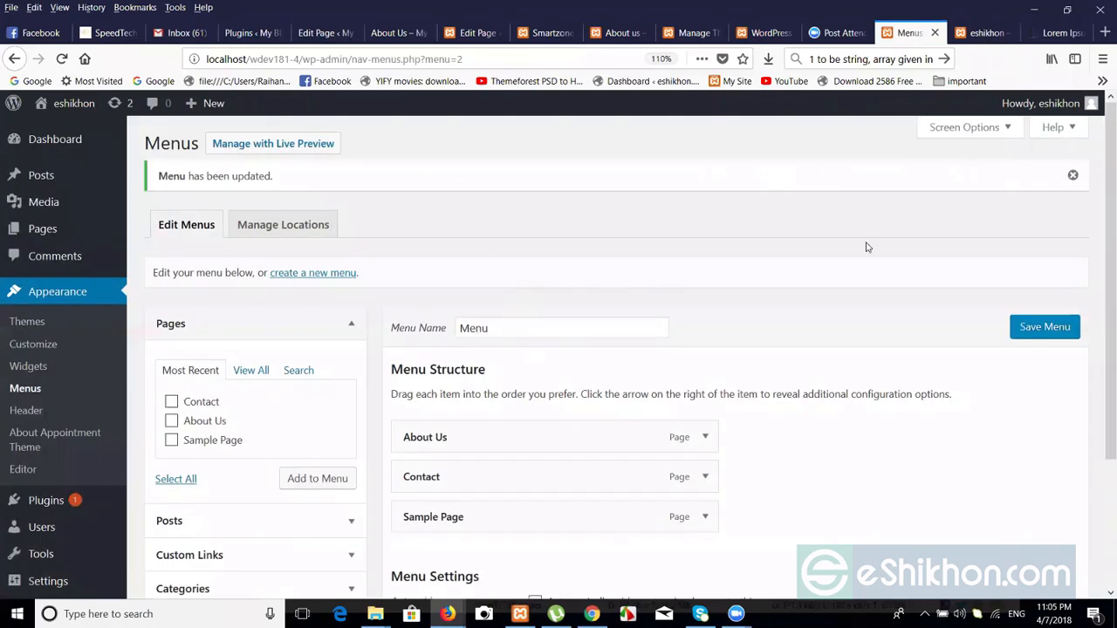
pyautogui.scroll(-3, 1099, 216)
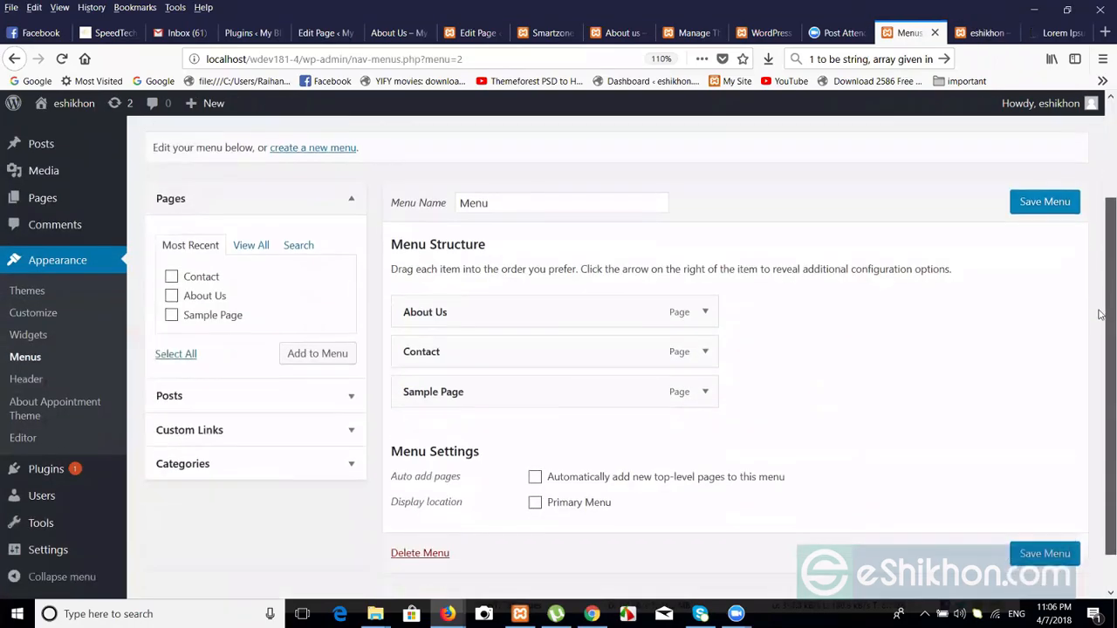
pyautogui.click(984, 32)
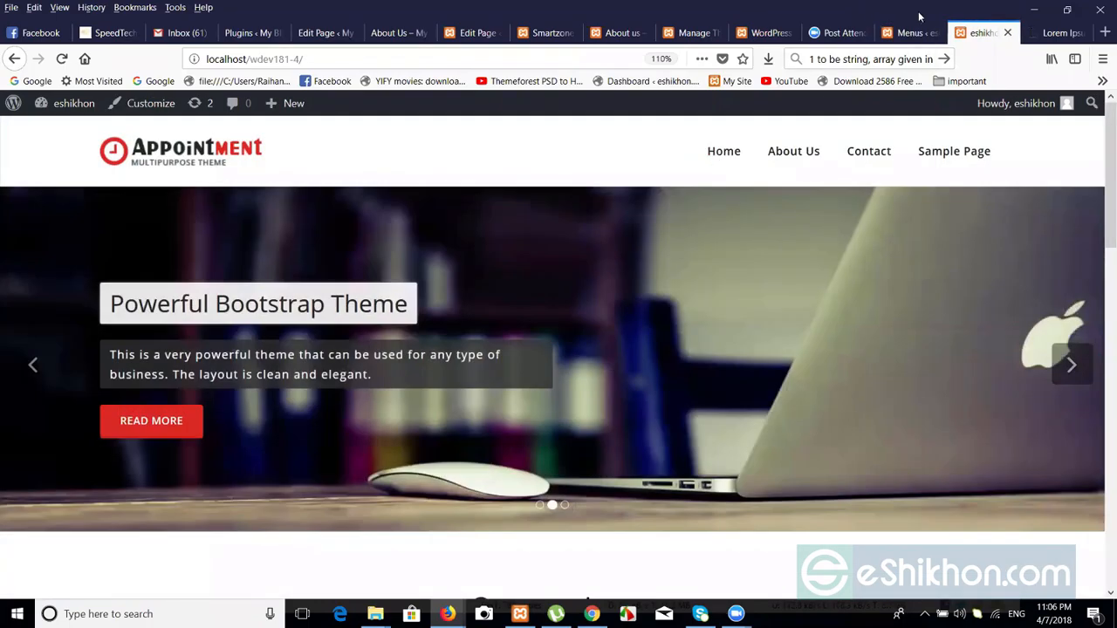
# - Assign the menu named "Menu" to the theme's Primary Menu location and save the changes
pyautogui.click(912, 32)
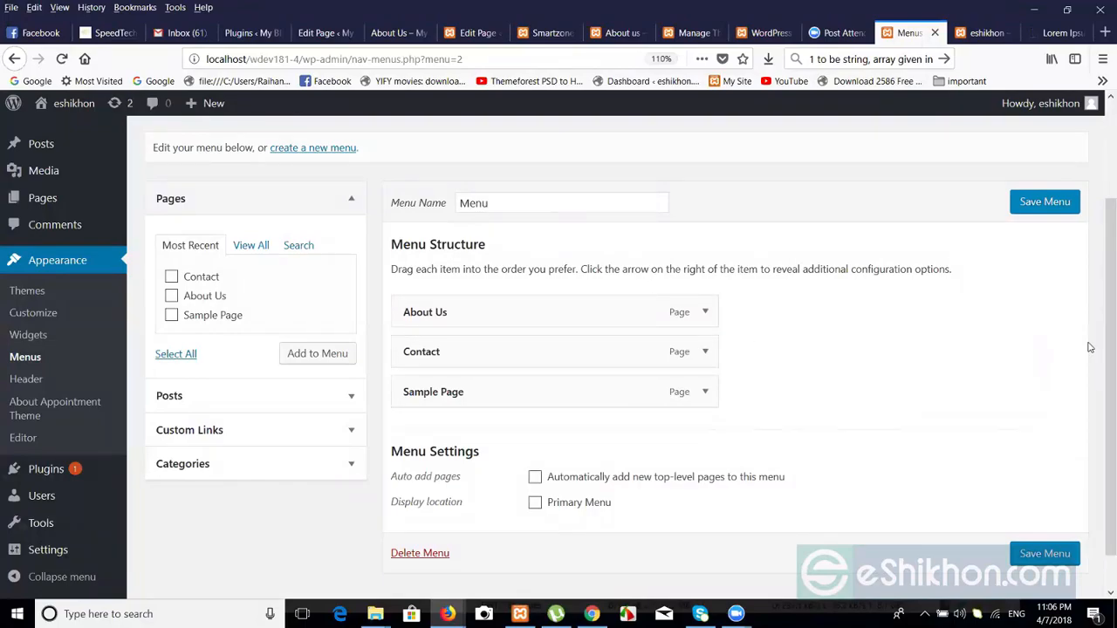
pyautogui.scroll(3, 1100, 321)
pyautogui.click(244, 234)
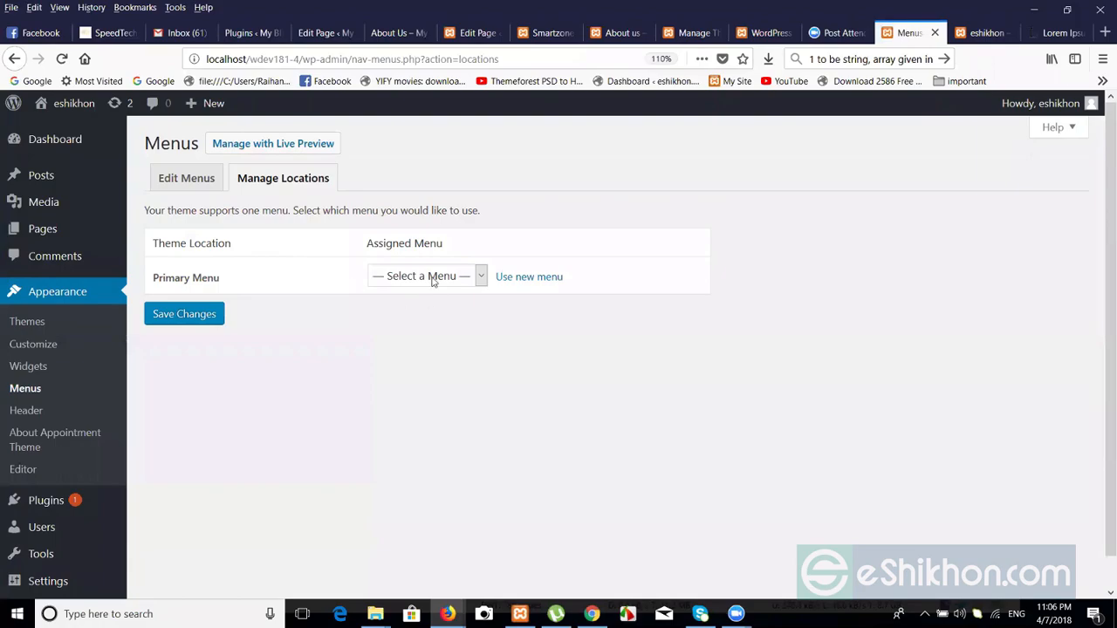
pyautogui.click(435, 275)
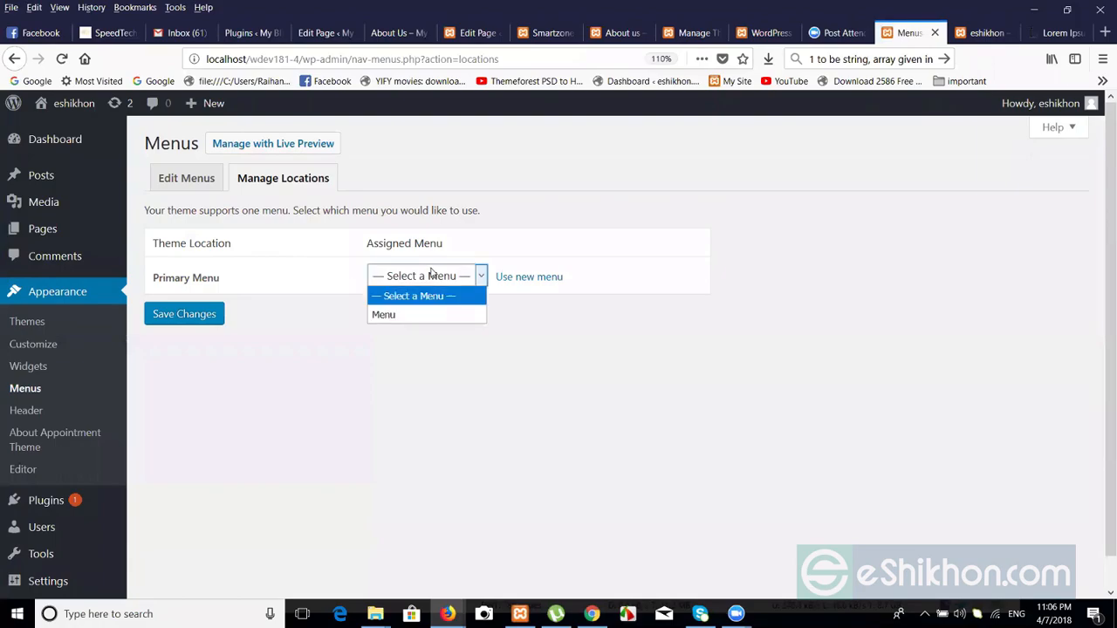
pyautogui.click(391, 316)
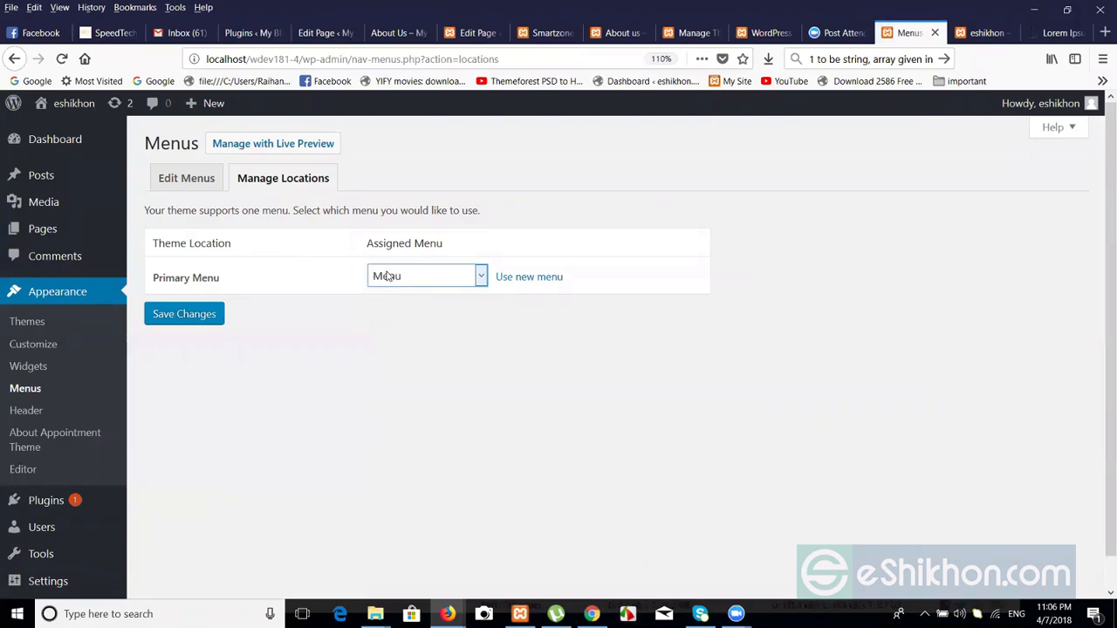
pyautogui.click(199, 315)
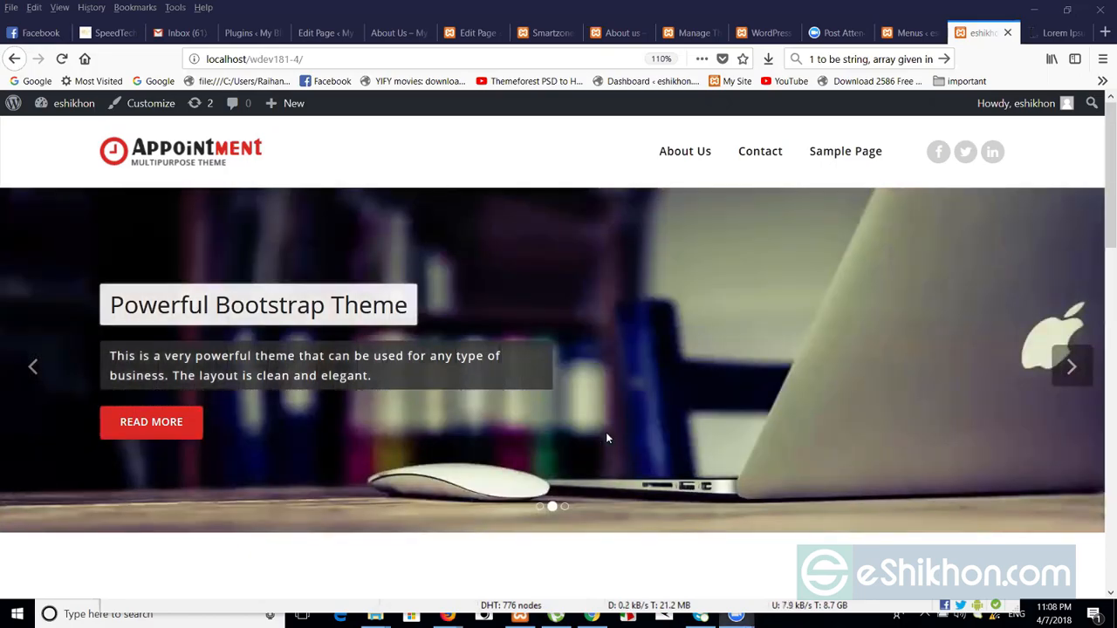
# - Open the About Us and Contact pages from the site's navigation and look through their content
pyautogui.click(890, 33)
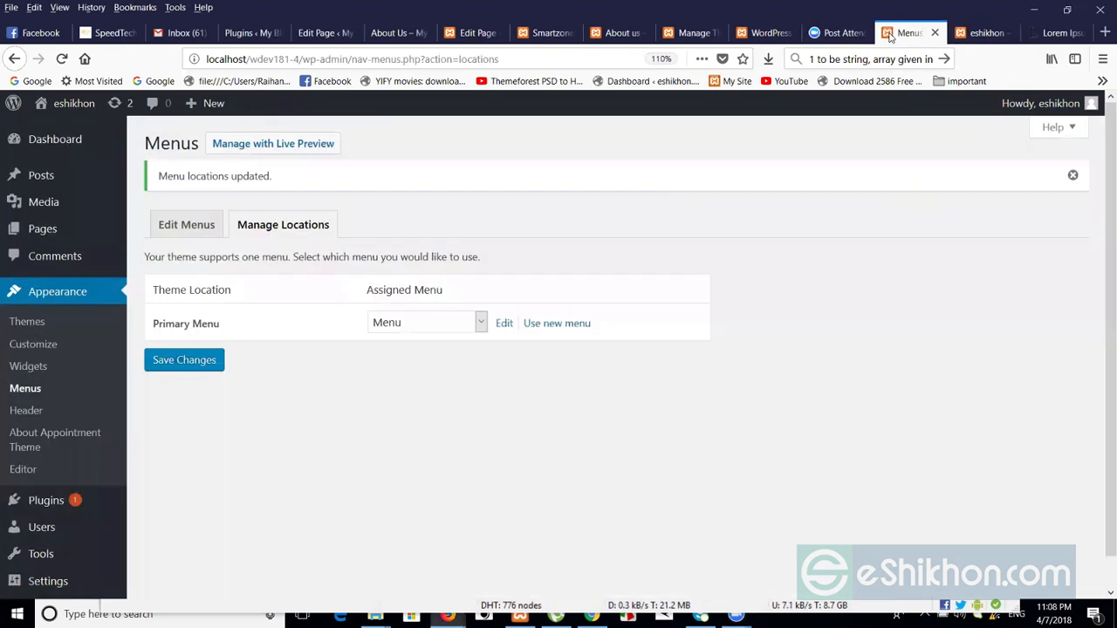
pyautogui.click(968, 35)
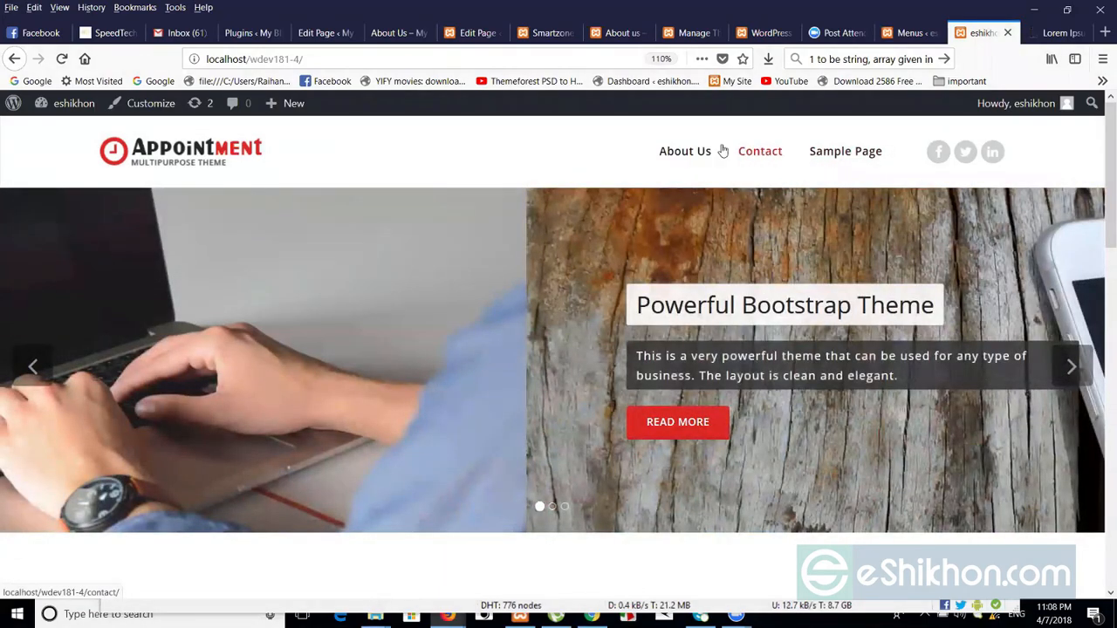
pyautogui.click(709, 151)
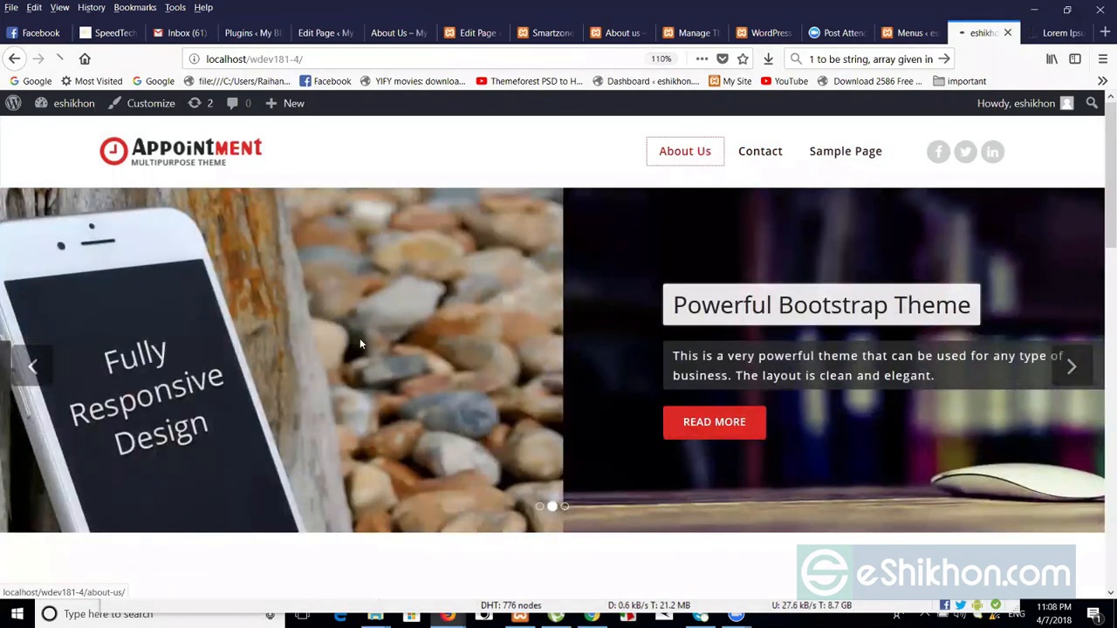
pyautogui.scroll(-4, 1100, 375)
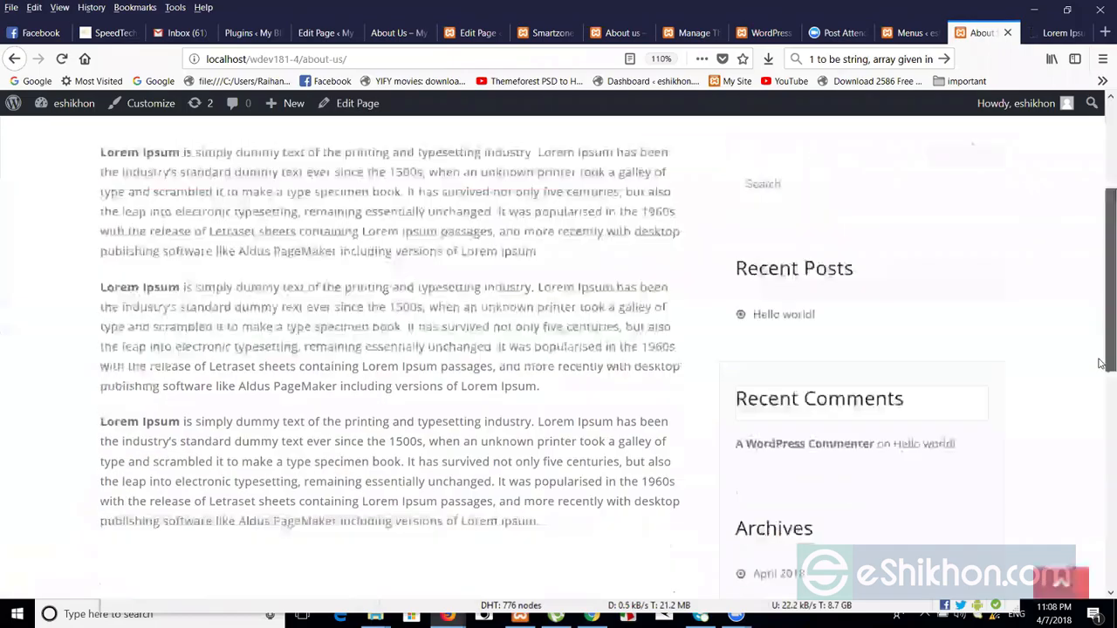
pyautogui.scroll(-5, 1093, 567)
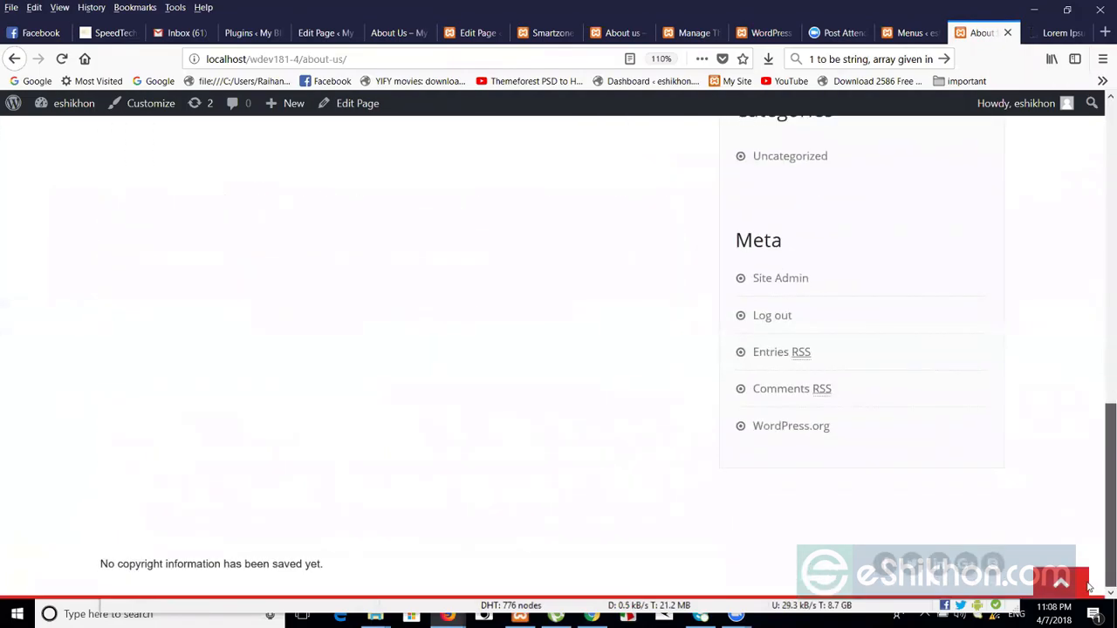
pyautogui.moveTo(1099, 427); pyautogui.dragTo(1099, 271)
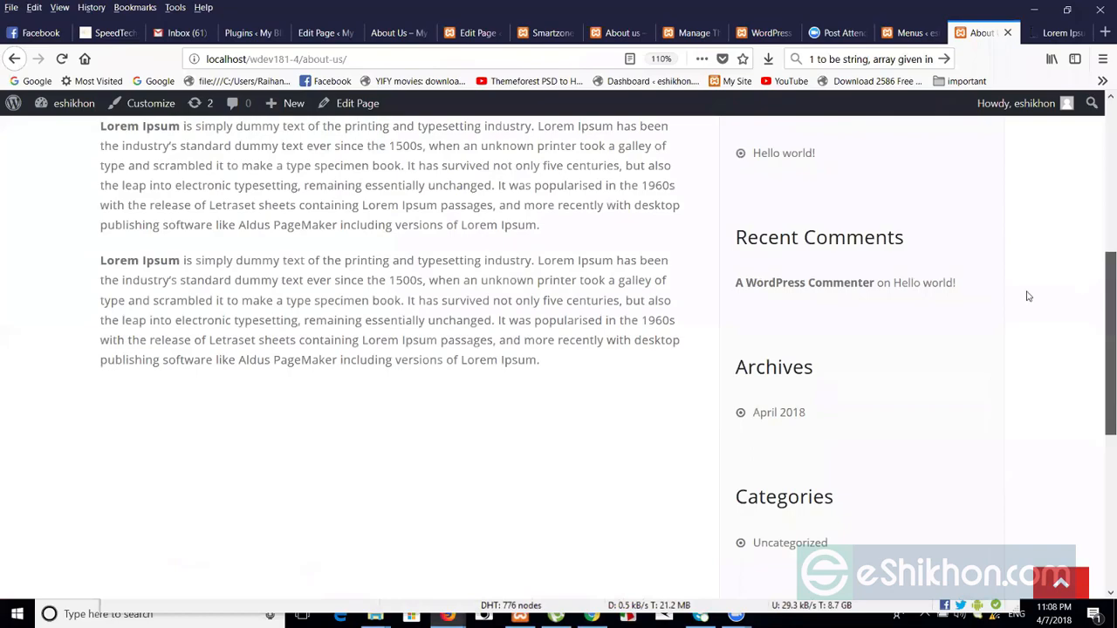
pyautogui.scroll(3, 873, 231)
pyautogui.click(754, 166)
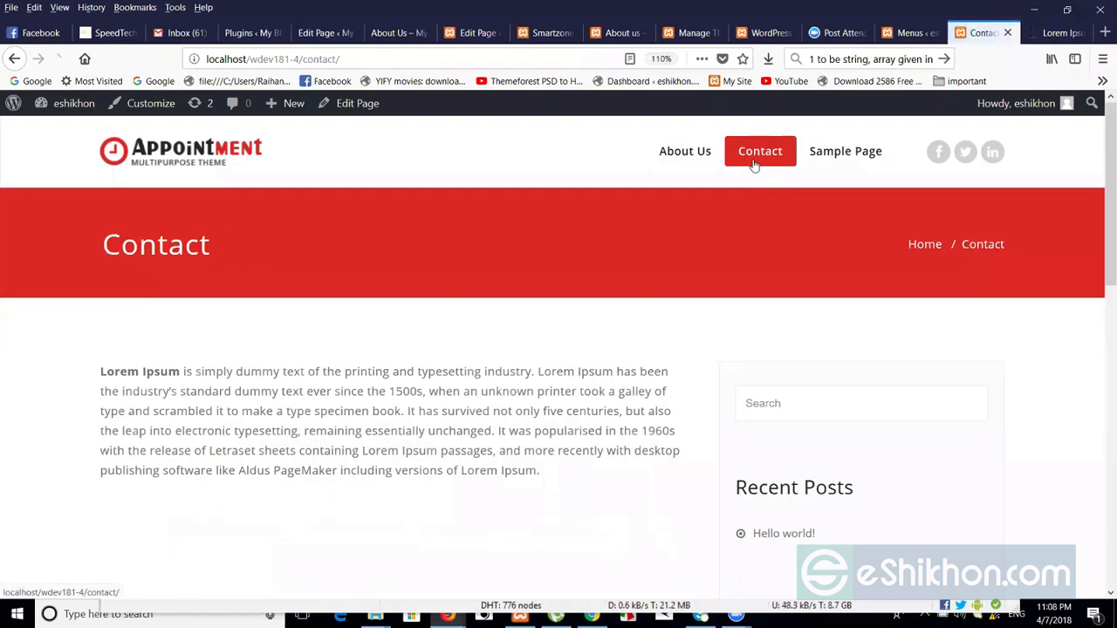
pyautogui.moveTo(1100, 209)
pyautogui.mouseDown()
pyautogui.moveTo(1101, 471)
pyautogui.moveTo(1099, 200)
pyautogui.mouseUp()
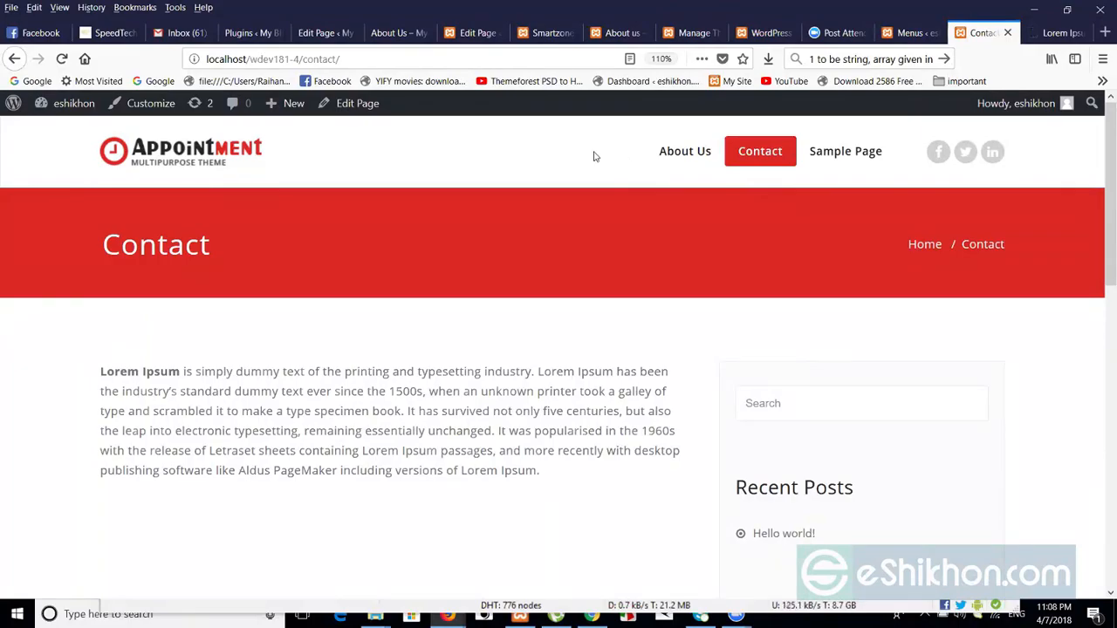
# - Start a new page in the WordPress admin and title it "Home Page"
pyautogui.click(910, 30)
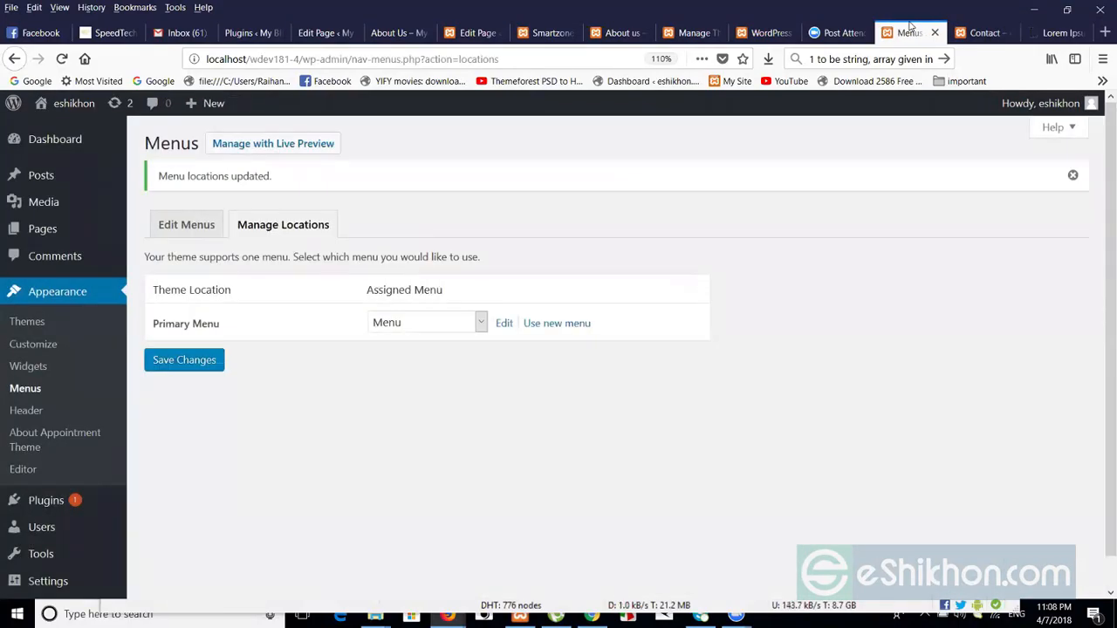
pyautogui.click(67, 232)
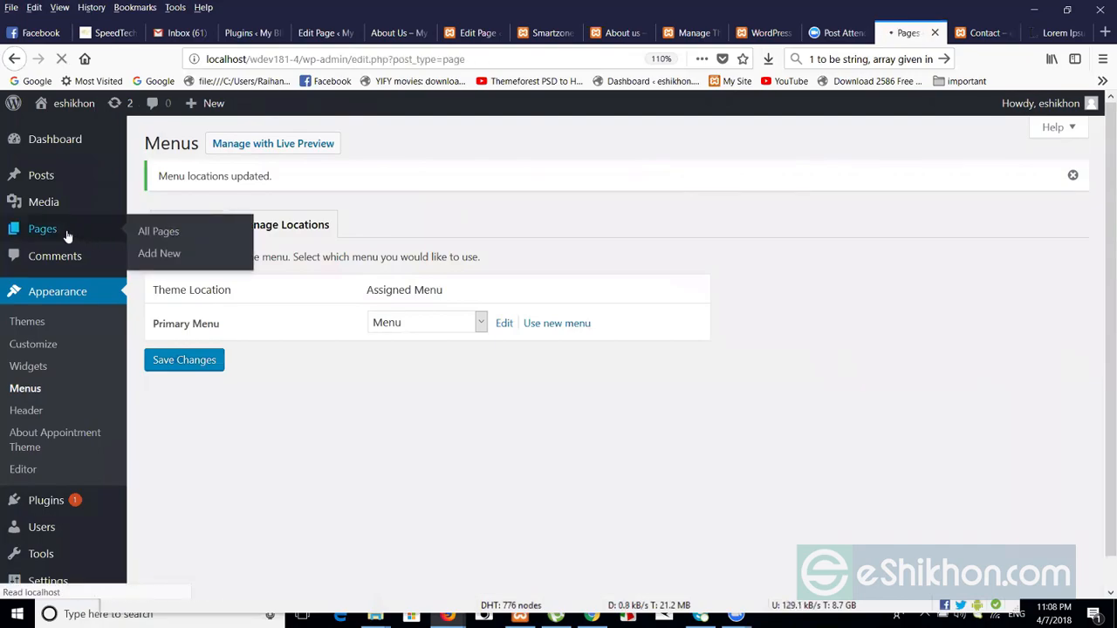
pyautogui.click(234, 145)
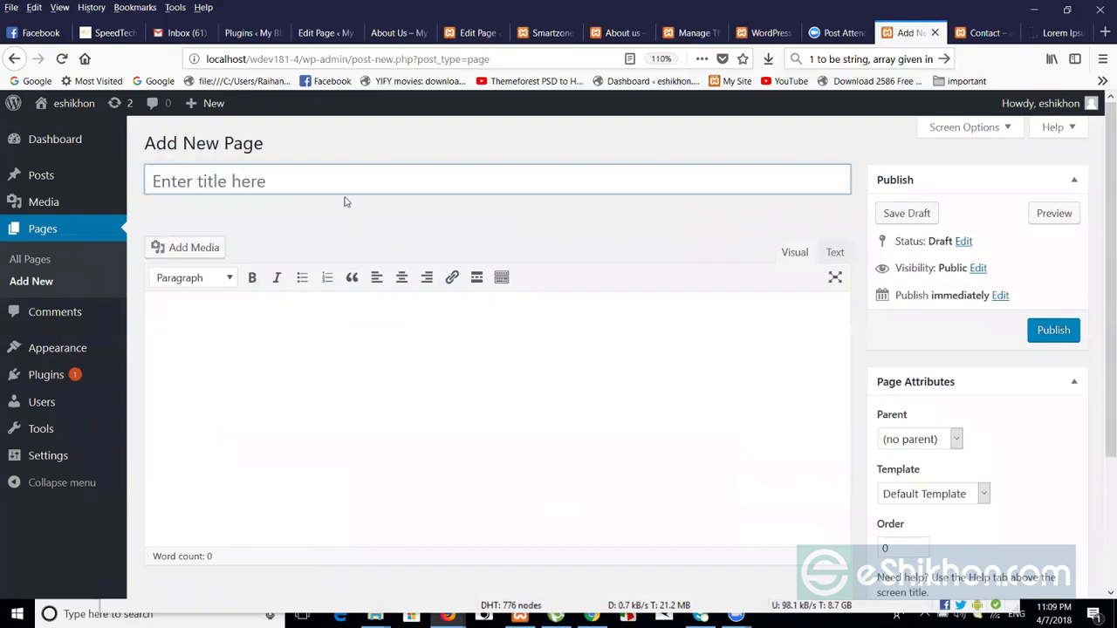
pyautogui.write('H')
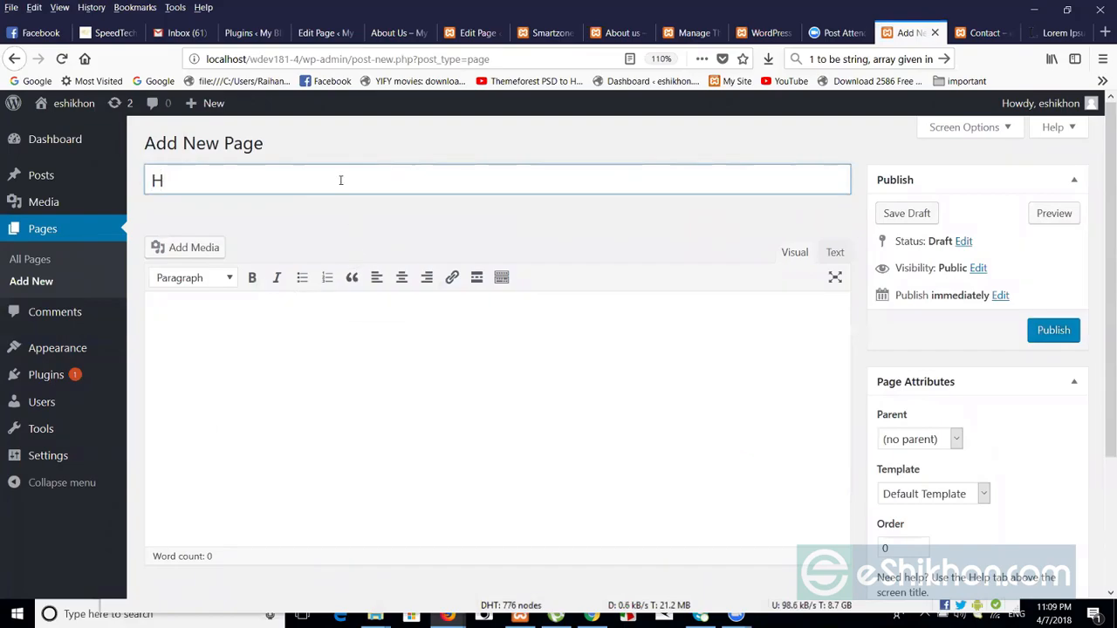
pyautogui.write('ome Page')
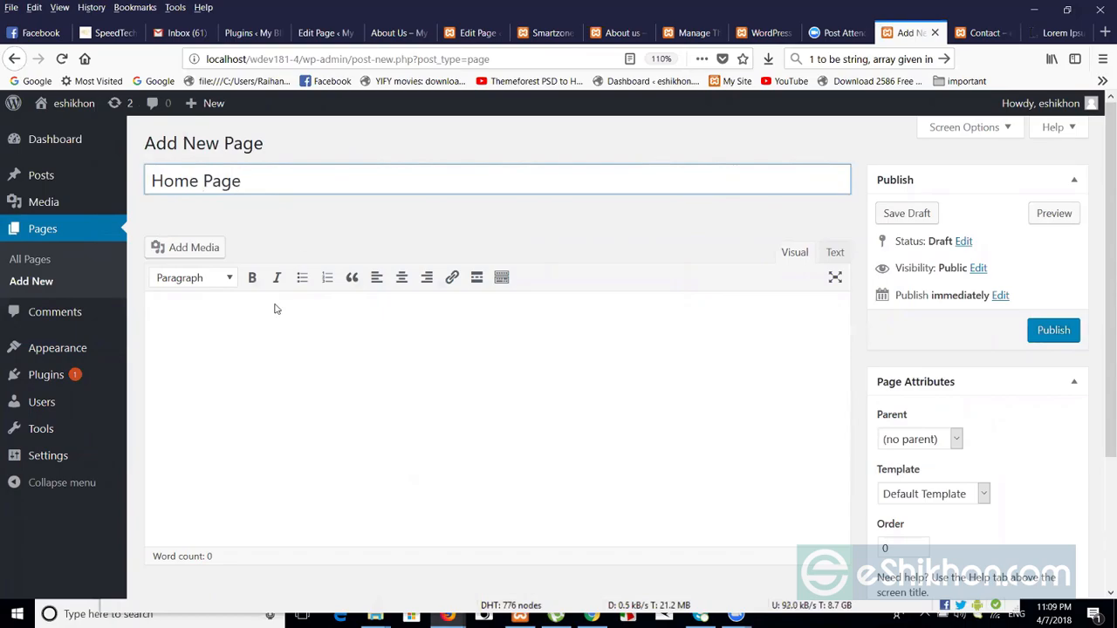
pyautogui.click(237, 371)
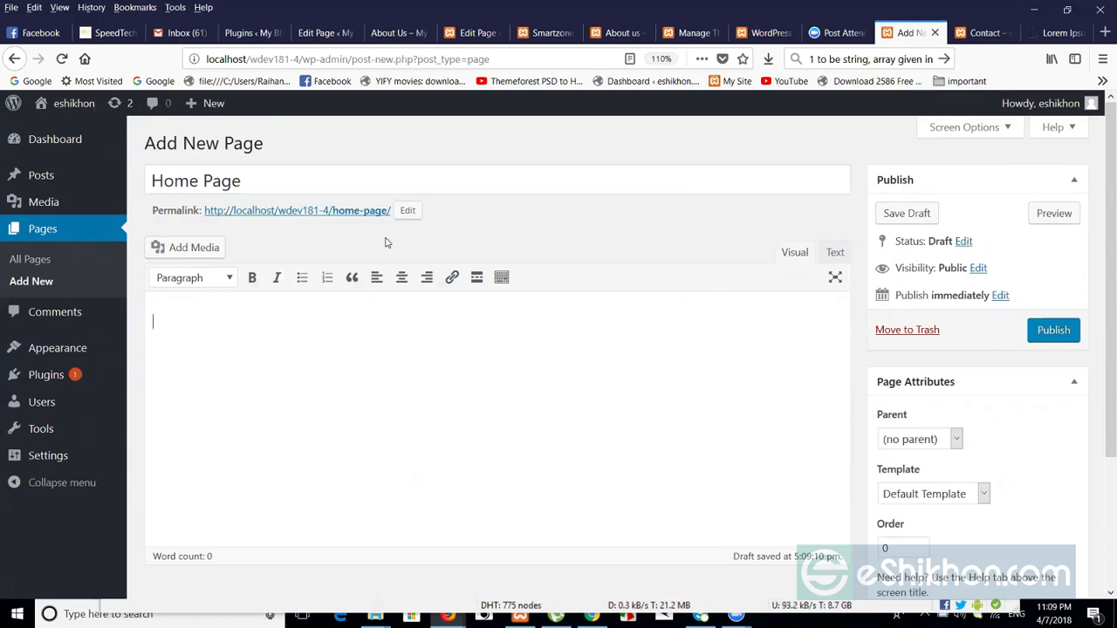
# - Review the available page templates, keep Default Template and publish the page
pyautogui.scroll(-3, 1101, 340)
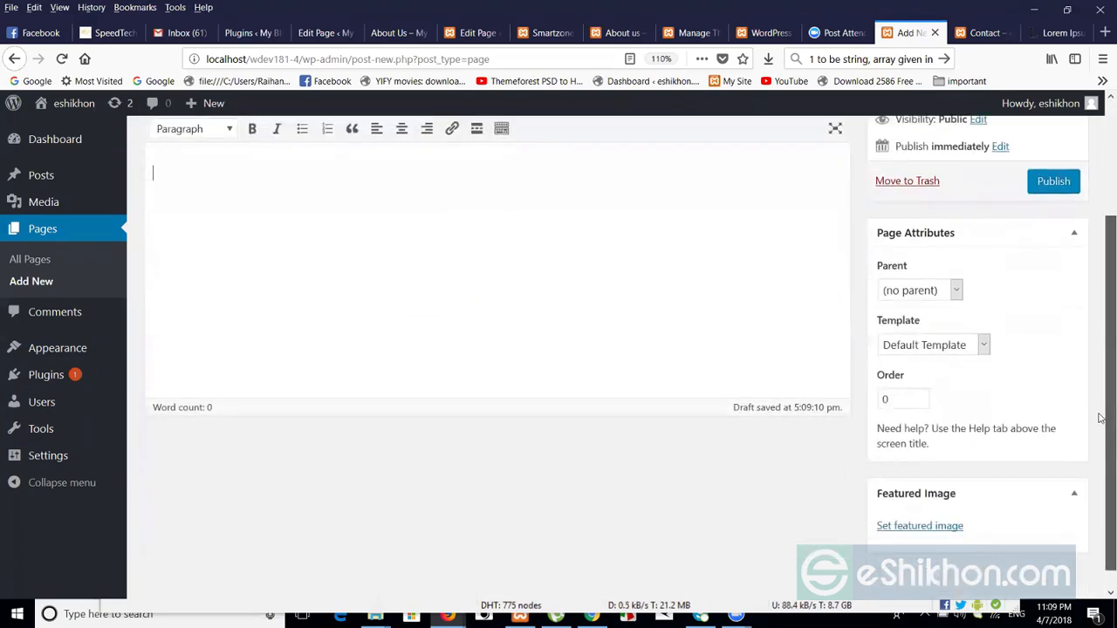
pyautogui.click(915, 348)
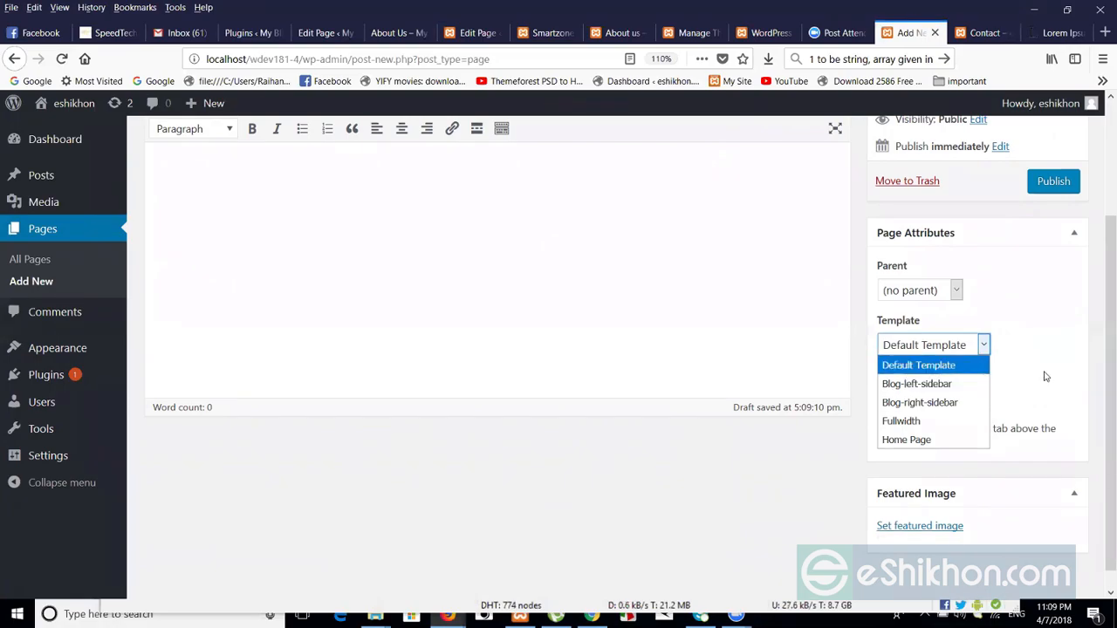
pyautogui.click(1064, 185)
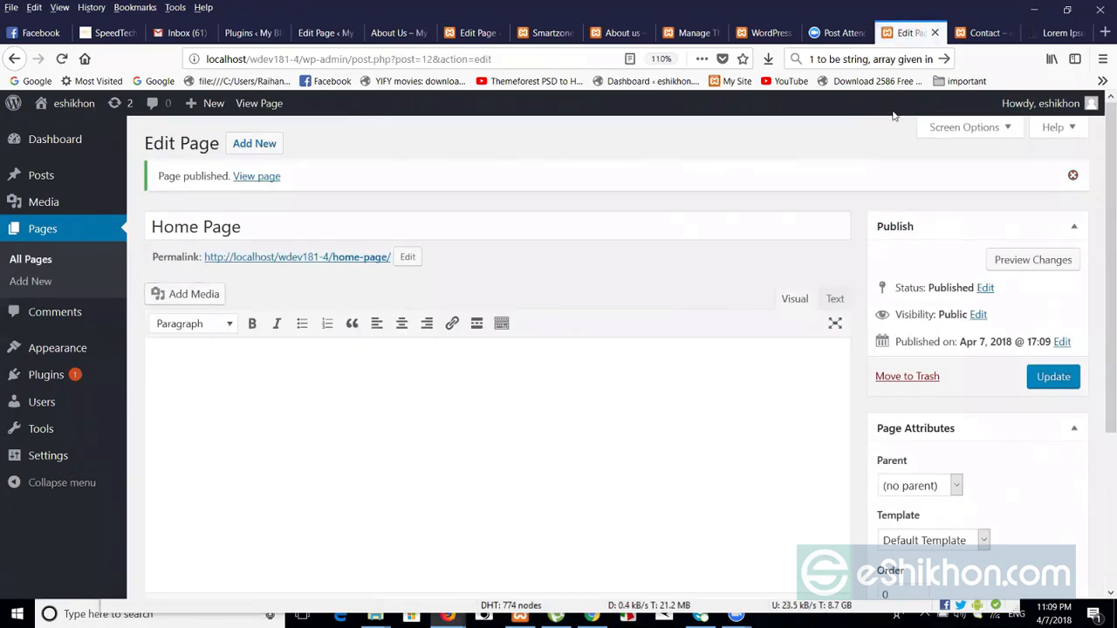
# - Return to the site's front end and load its home page to check the navigation
pyautogui.click(984, 32)
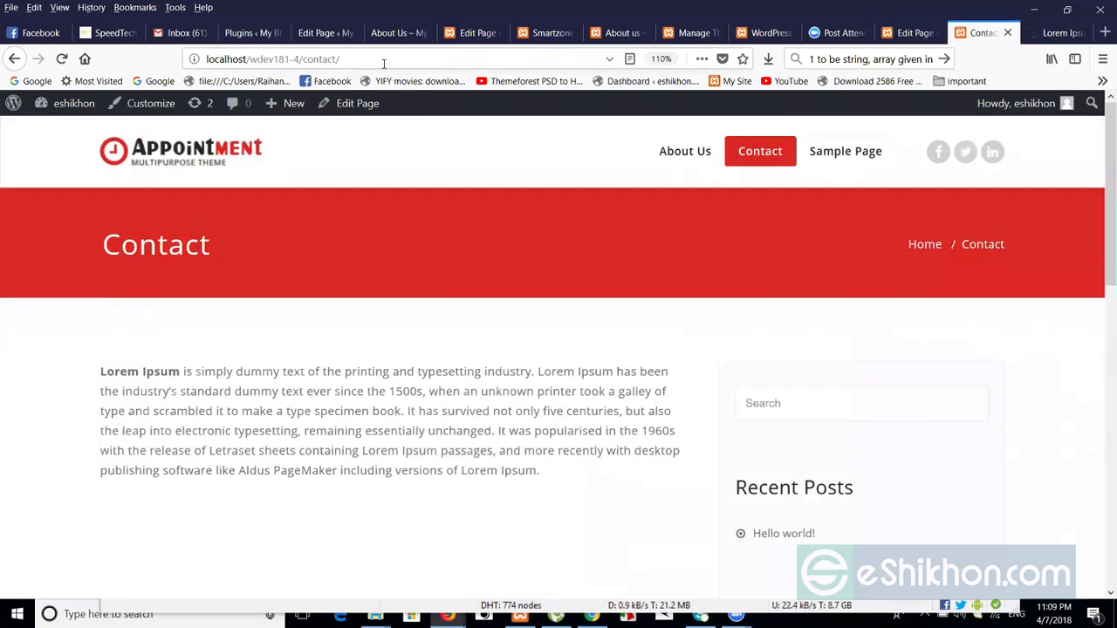
pyautogui.click(383, 63)
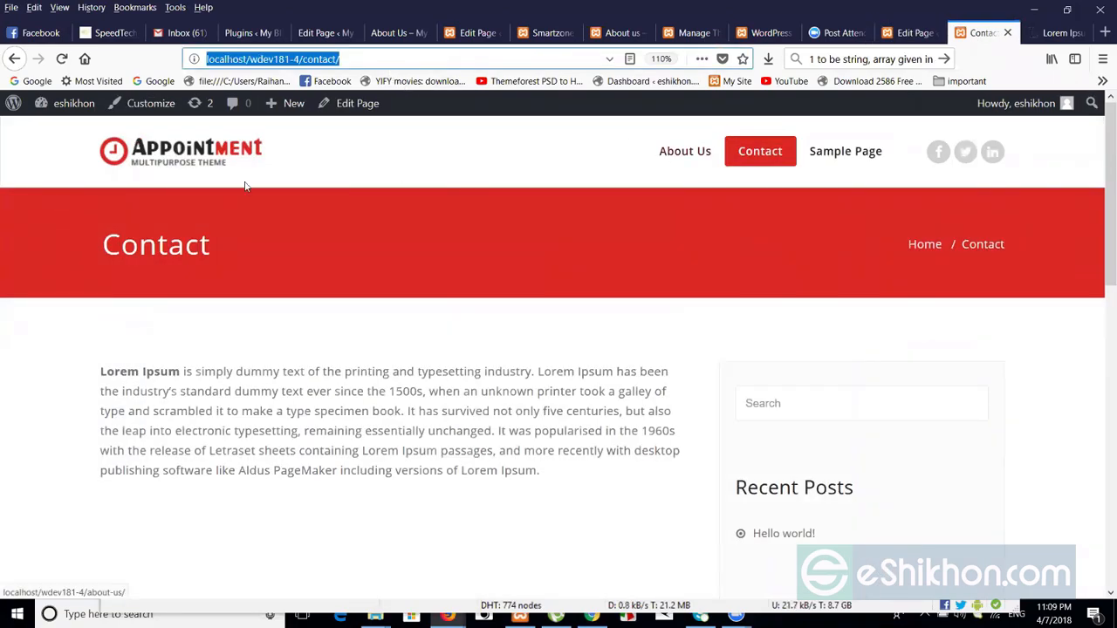
pyautogui.click(199, 151)
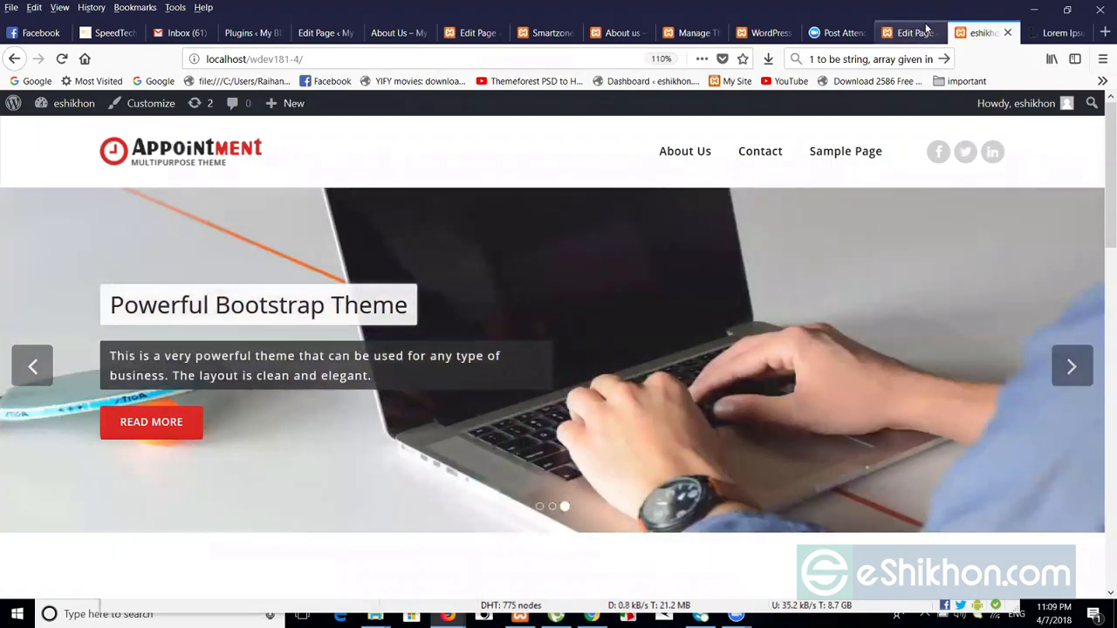
# - Open the Menus editor in the WordPress admin and add the Home Page to the menu structure
pyautogui.click(918, 31)
pyautogui.moveTo(48, 375)
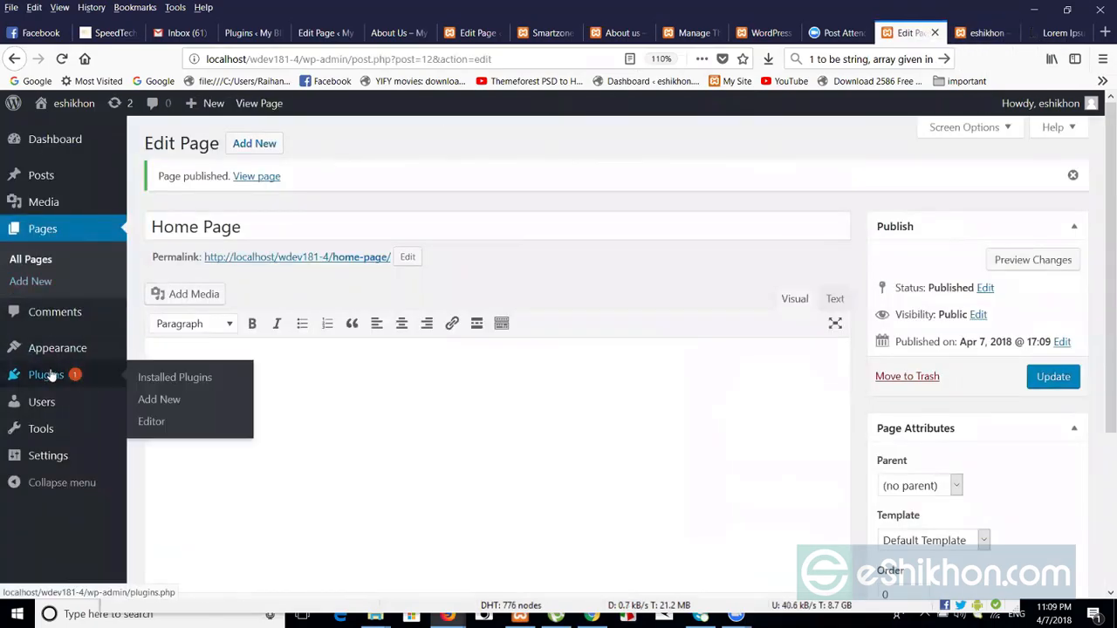
pyautogui.moveTo(75, 355)
pyautogui.click(165, 417)
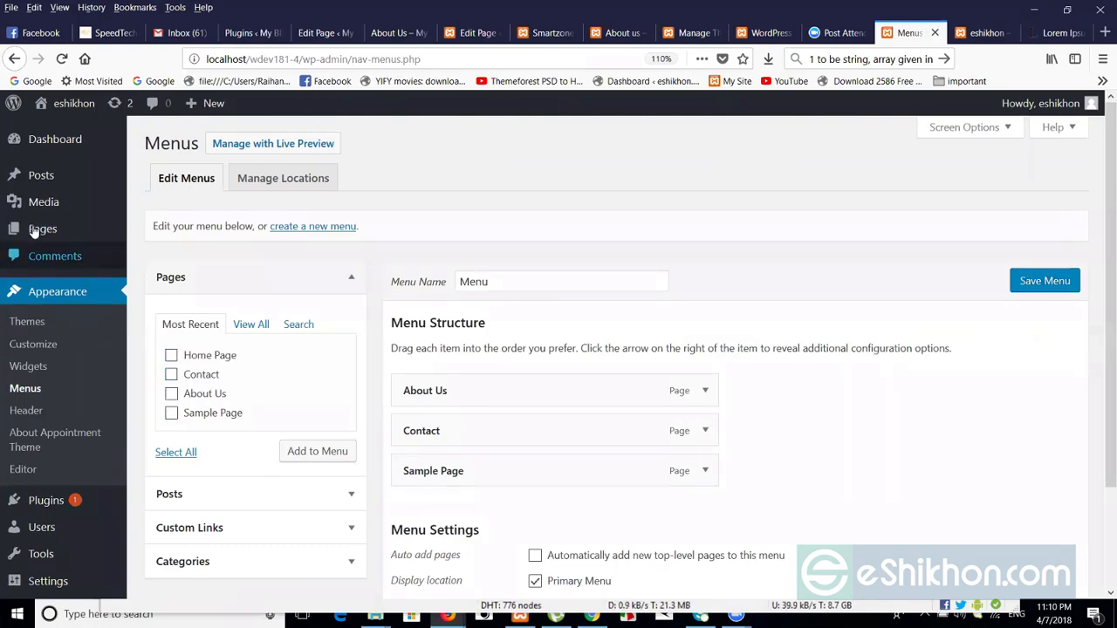
pyautogui.moveTo(17, 231)
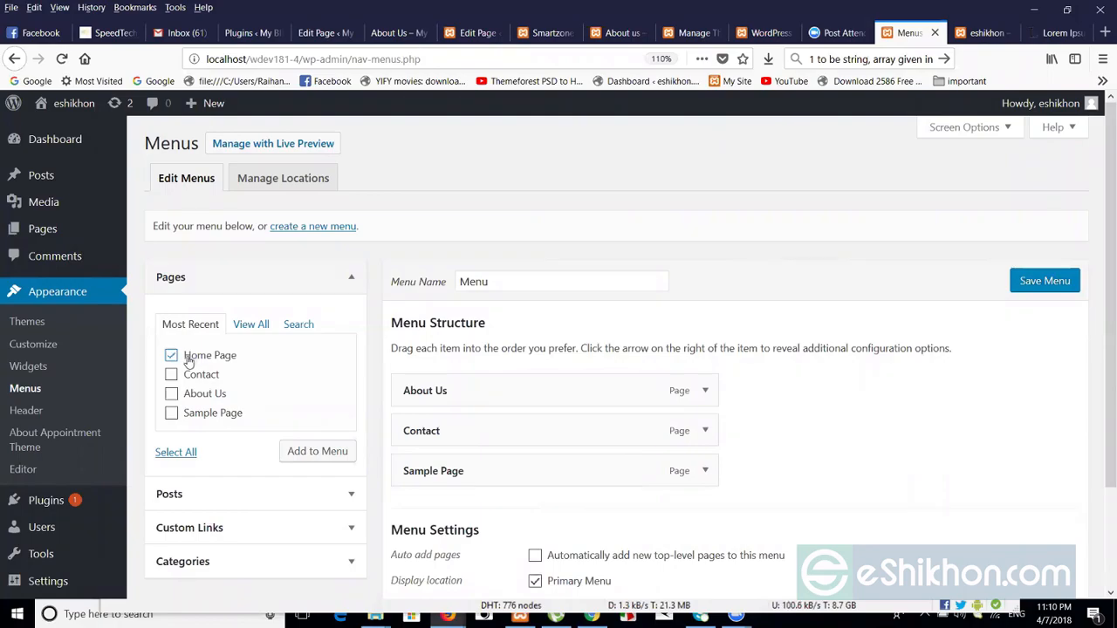
pyautogui.click(285, 454)
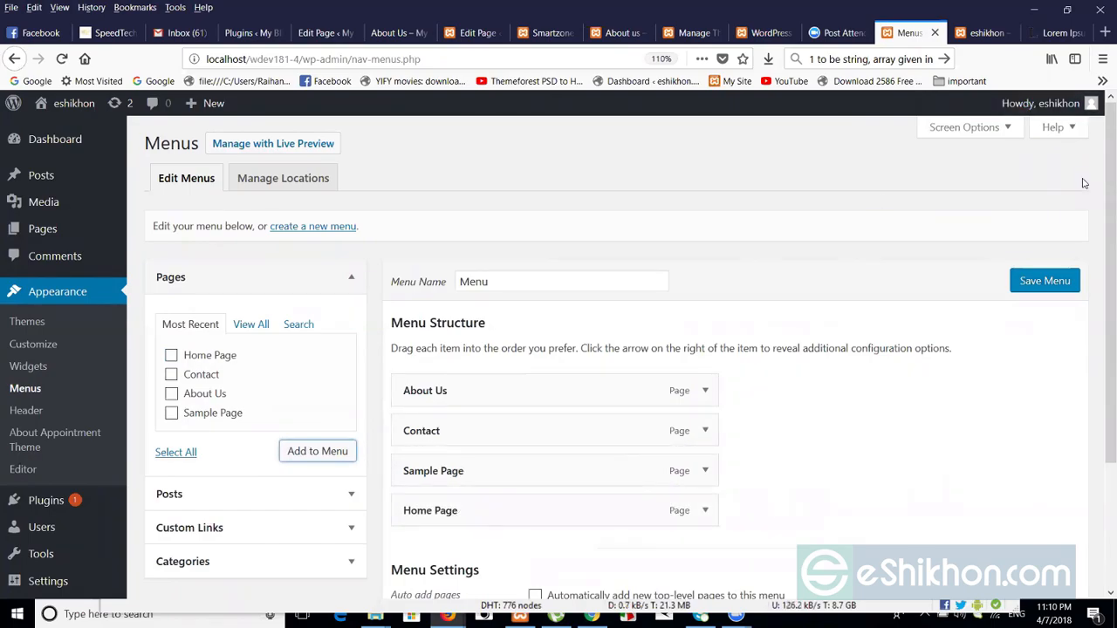
# - Save the menu with the added Home Page item and reload the site's front-end home page to check the navigation
pyautogui.click(1054, 282)
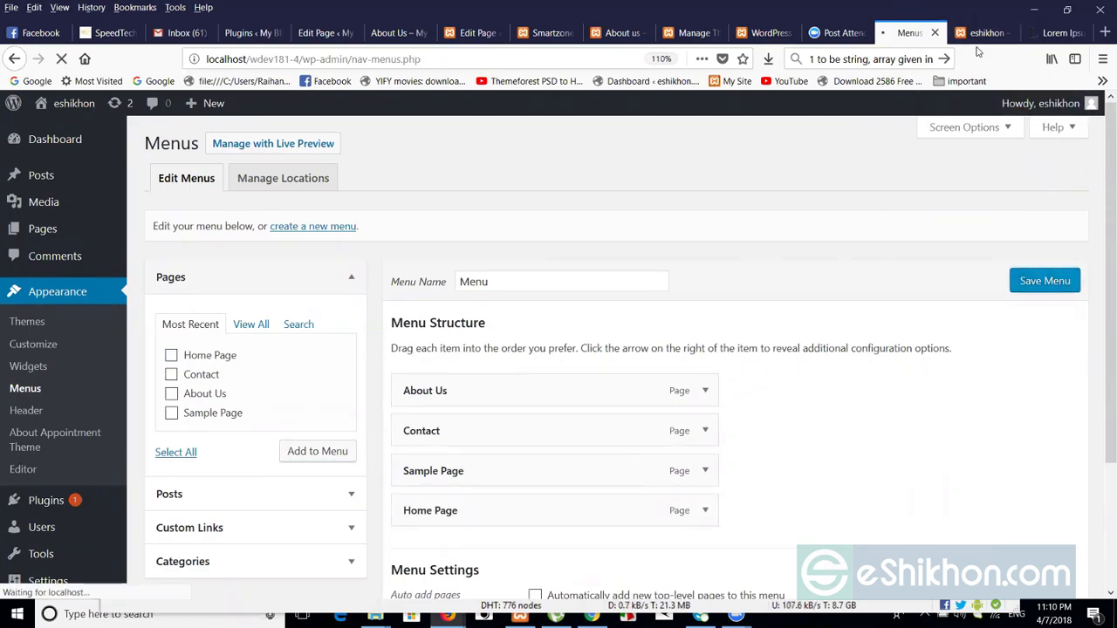
pyautogui.moveTo(977, 47); pyautogui.dragTo(977, 40)
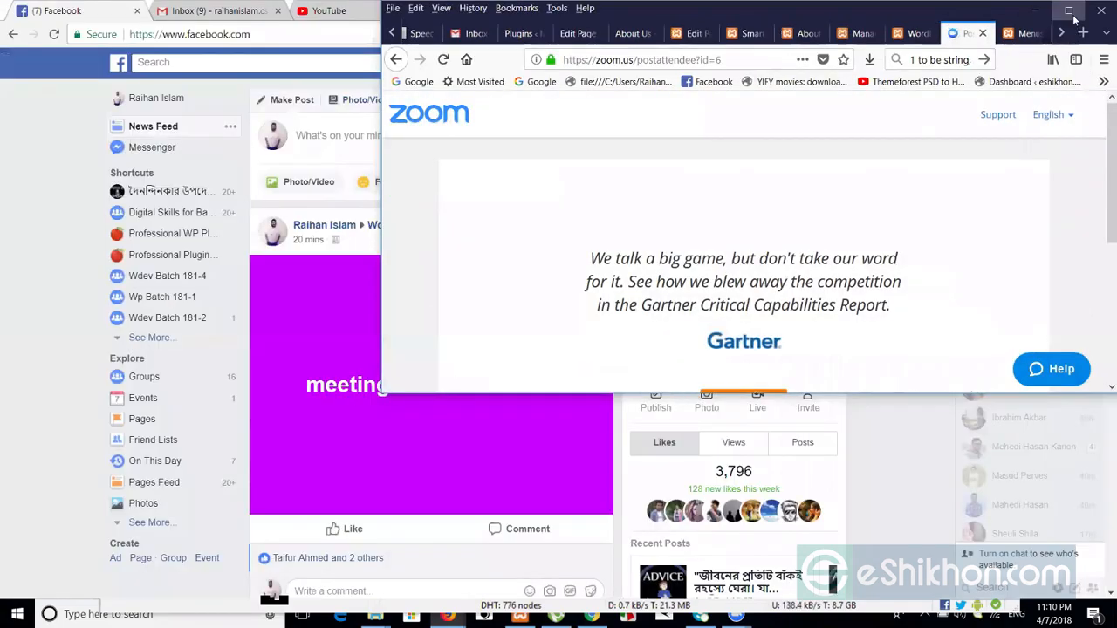
pyautogui.click(1068, 9)
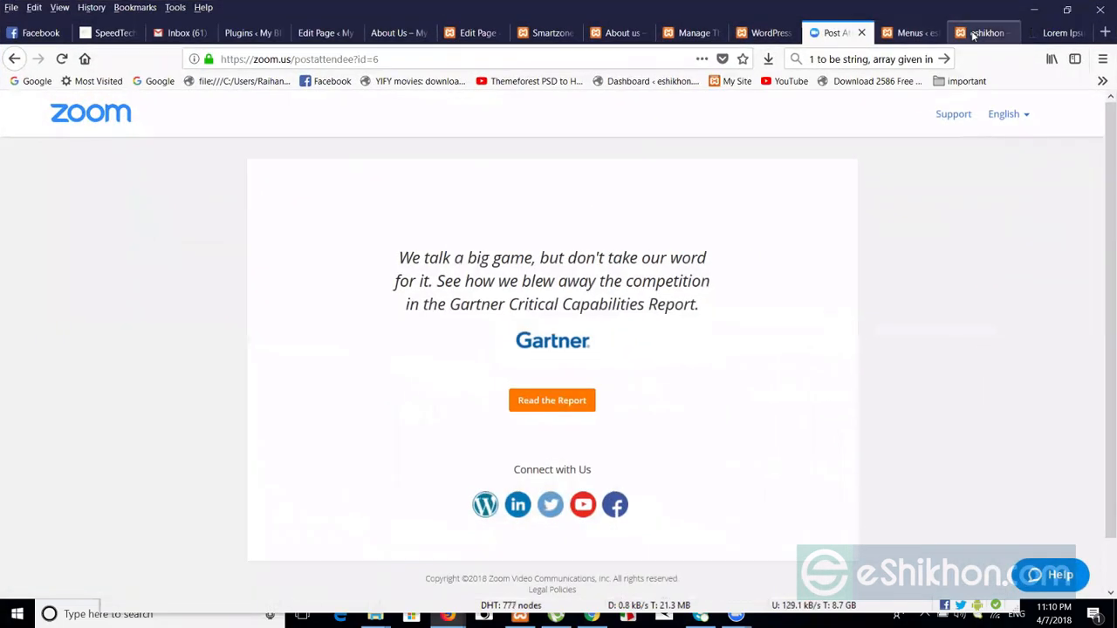
pyautogui.click(970, 32)
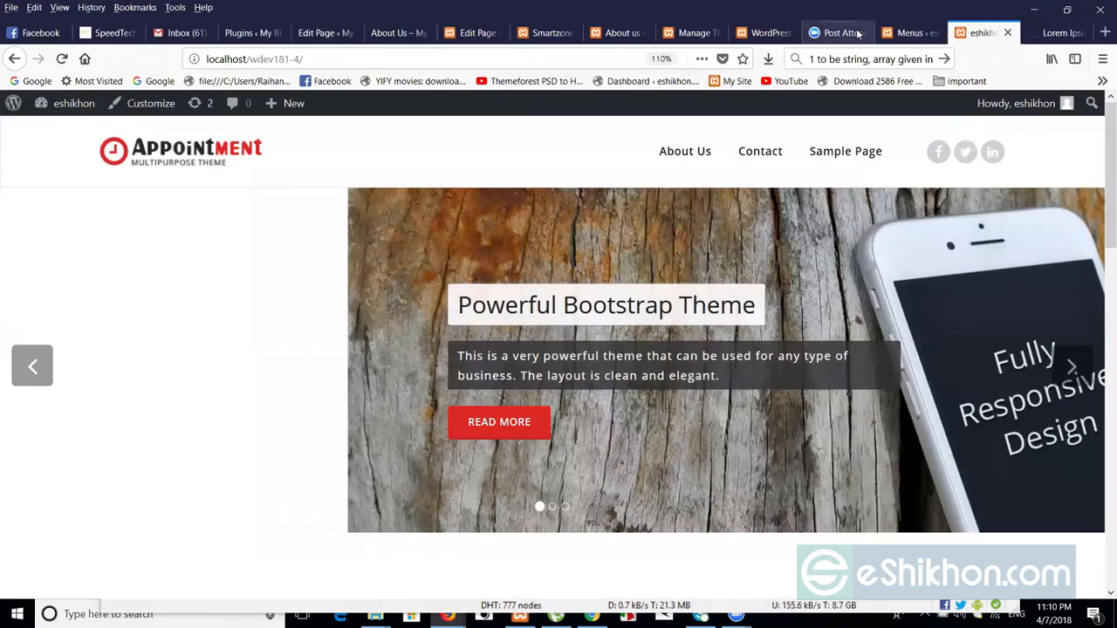
pyautogui.click(858, 33)
pyautogui.click(910, 33)
pyautogui.click(978, 33)
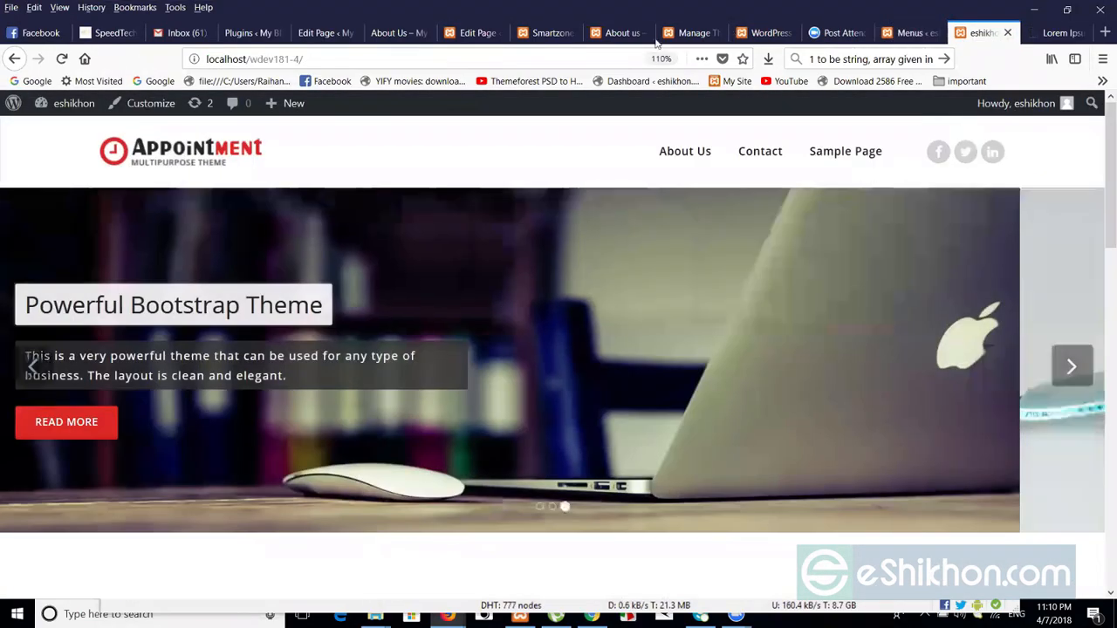
pyautogui.click(590, 60)
pyautogui.press('Return')
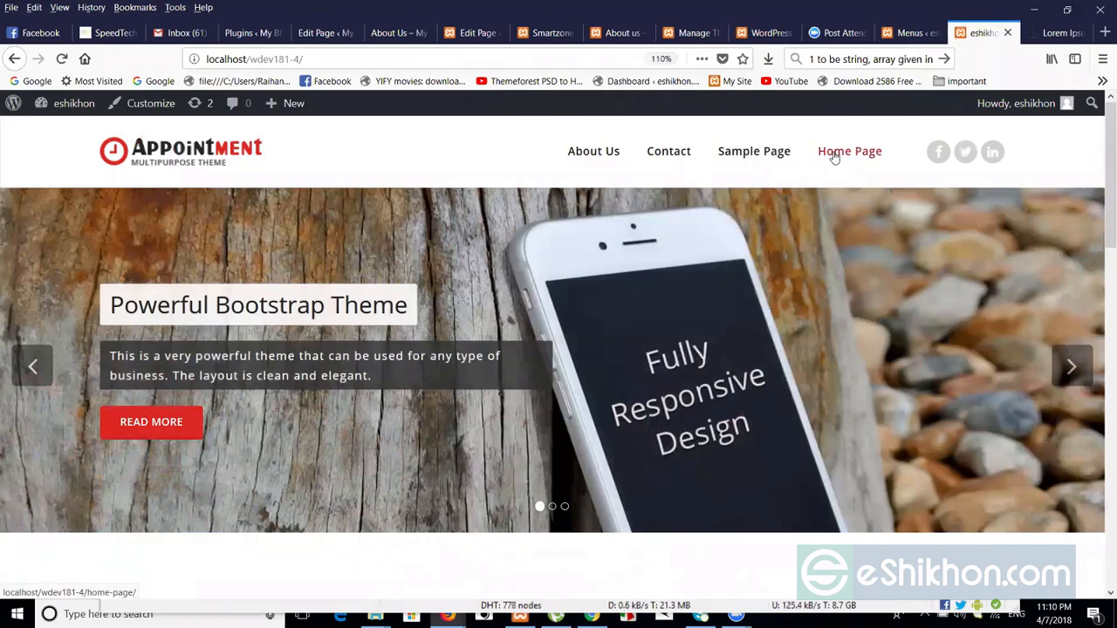
# - View the Home Page from the site navigation, return to localhost/wdev181-4/ and look over the front page
pyautogui.click(835, 155)
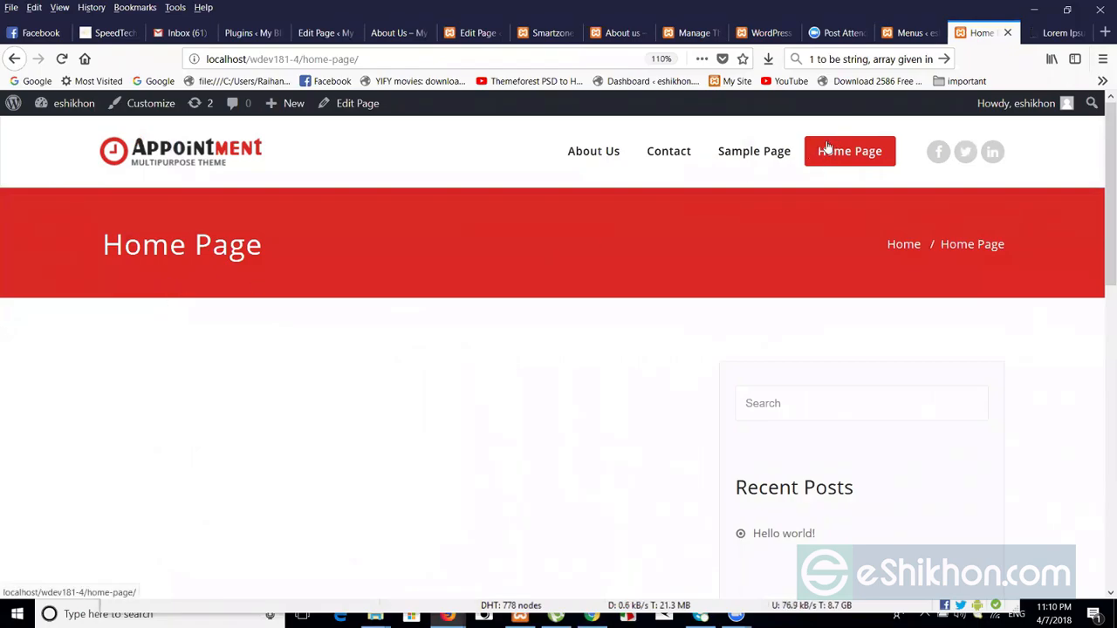
pyautogui.click(302, 59)
pyautogui.moveTo(301, 58); pyautogui.dragTo(417, 58)
pyautogui.press('BackSpace')
pyautogui.press('Return')
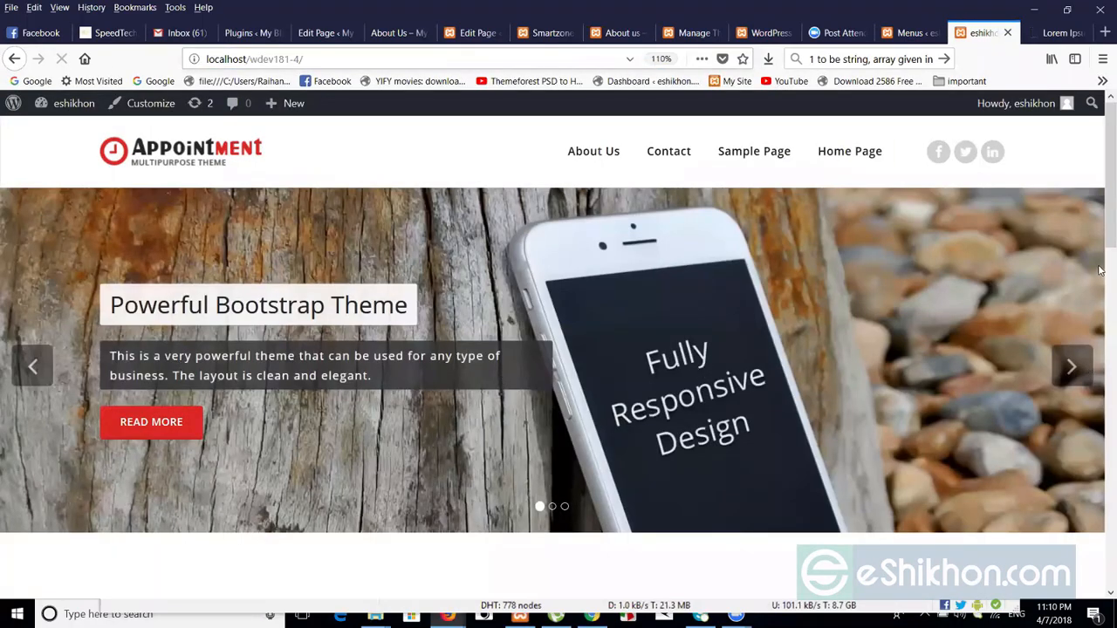
pyautogui.click(1099, 357)
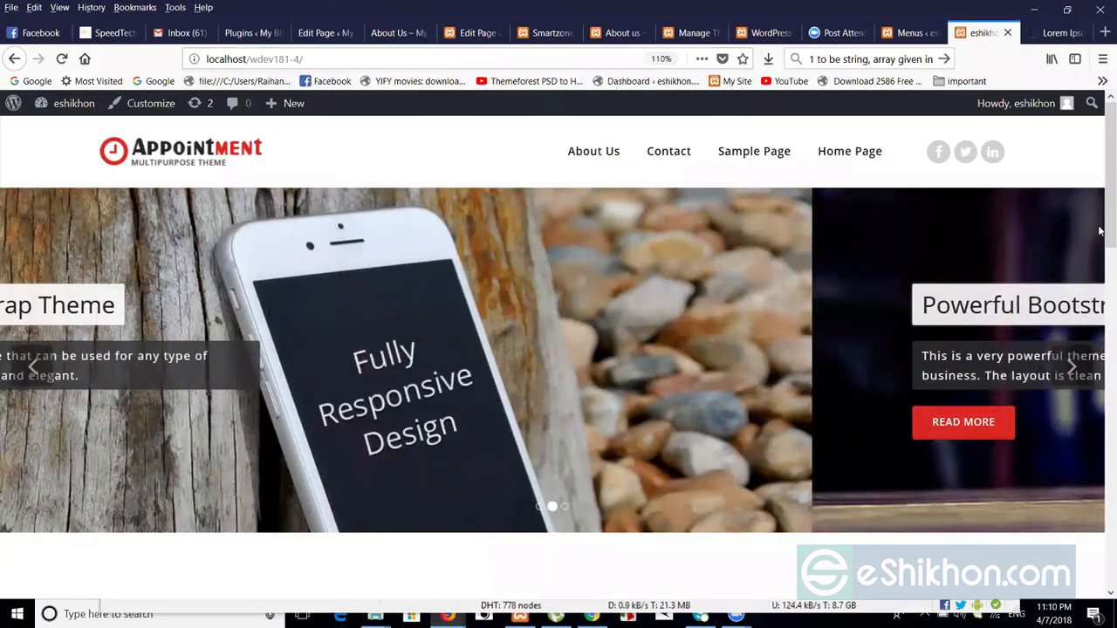
pyautogui.scroll(-3, 1100, 367)
pyautogui.scroll(3, 1100, 118)
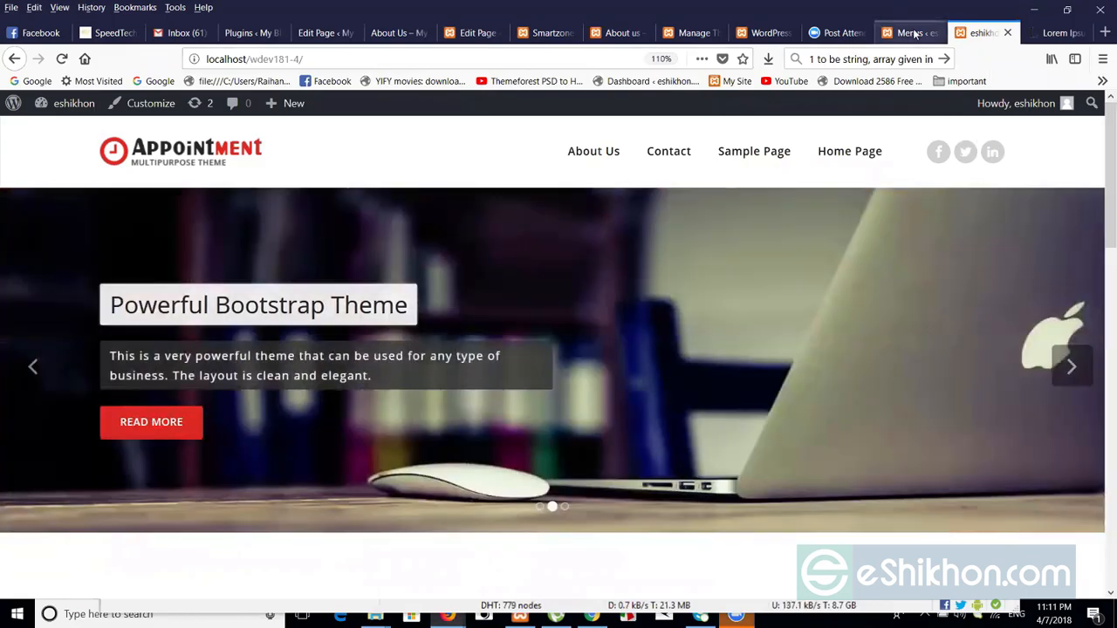
# - Return to the WordPress admin and start a new post from the Posts list
pyautogui.hotkey('ctrl', 'pageup')
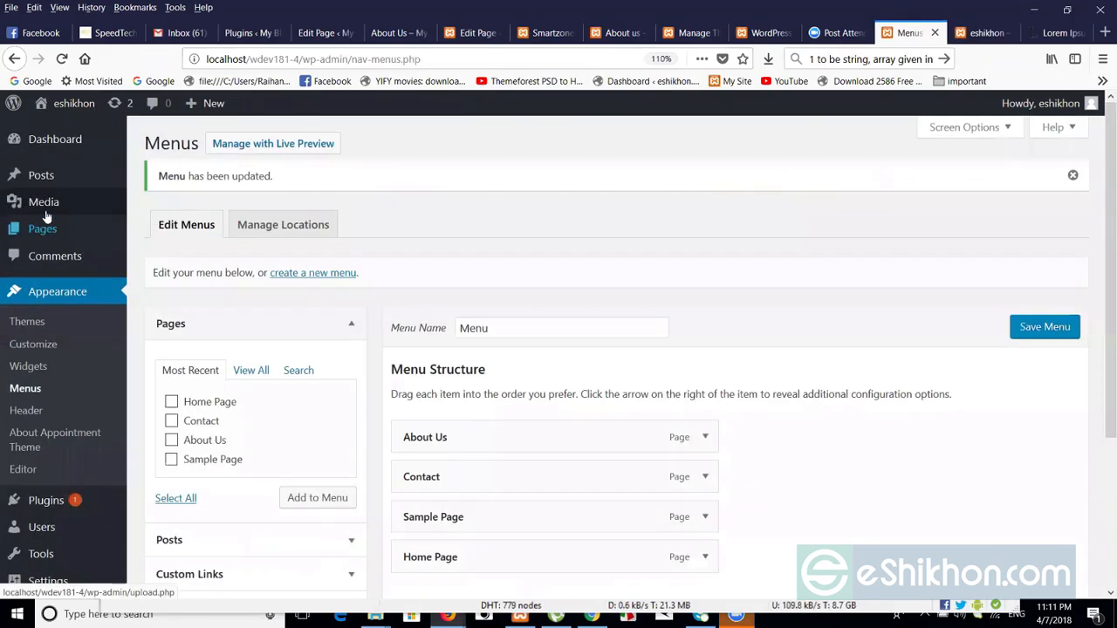
pyautogui.moveTo(46, 184)
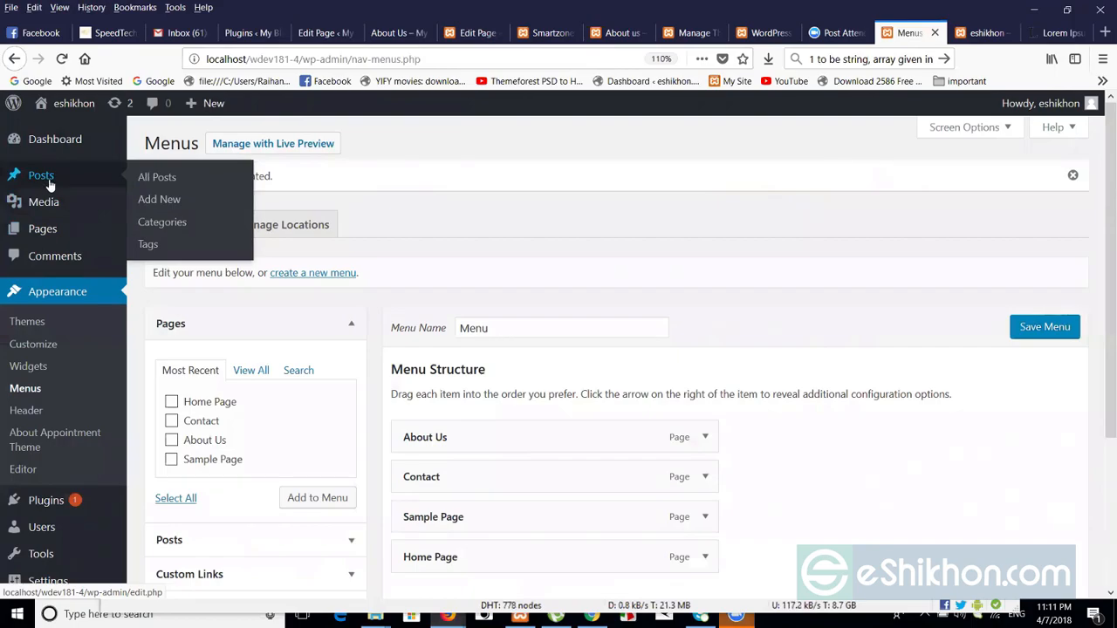
pyautogui.click(46, 184)
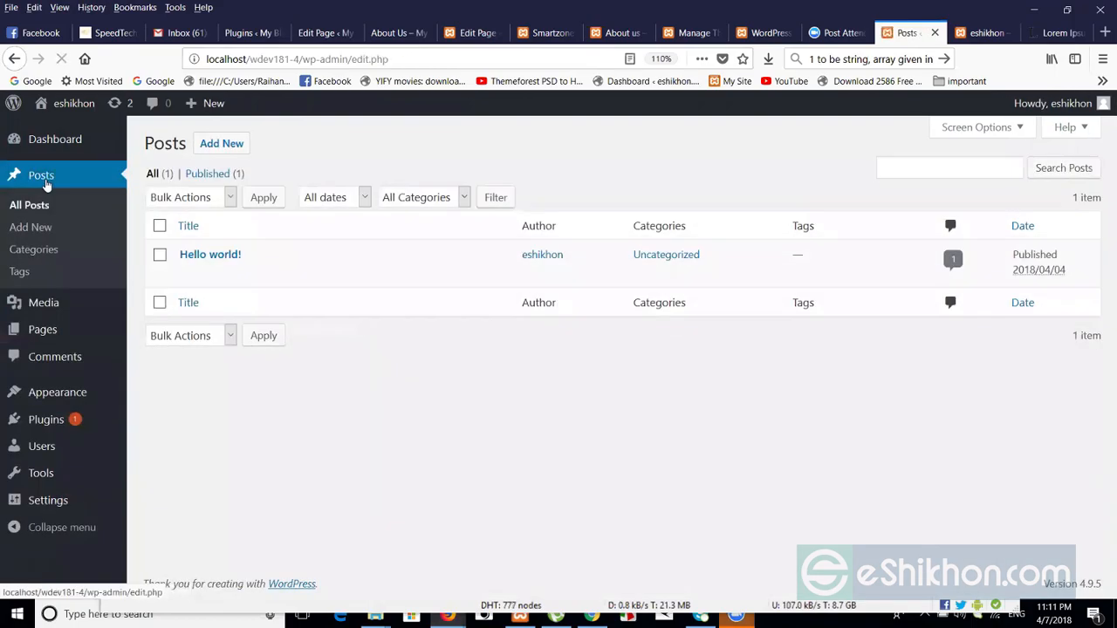
pyautogui.click(236, 152)
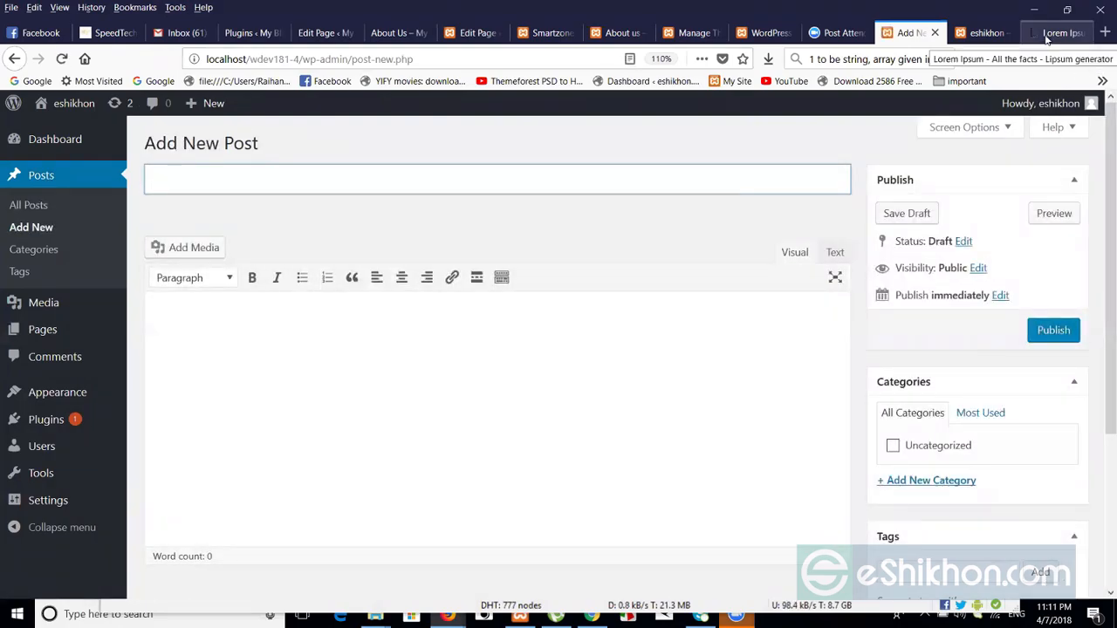
# - Copy the heading "What is Lorem Ipsum?" from the open lipsum.com page
pyautogui.hotkey('ctrl', 'Tab')
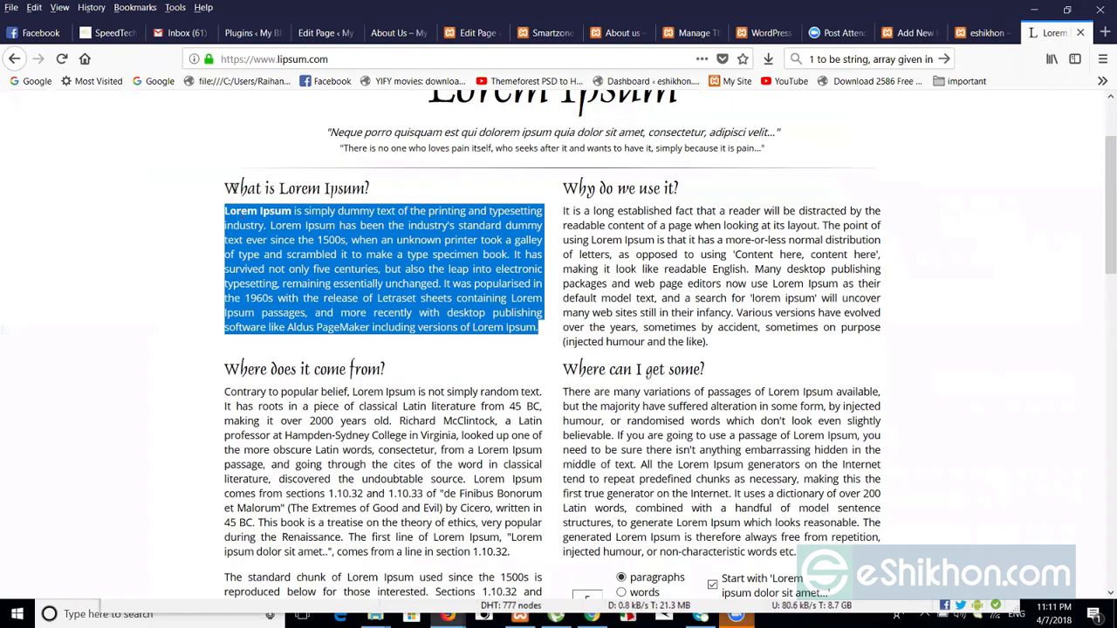
pyautogui.tripleClick(386, 184)
pyautogui.hotkey('ctrl', 'c')
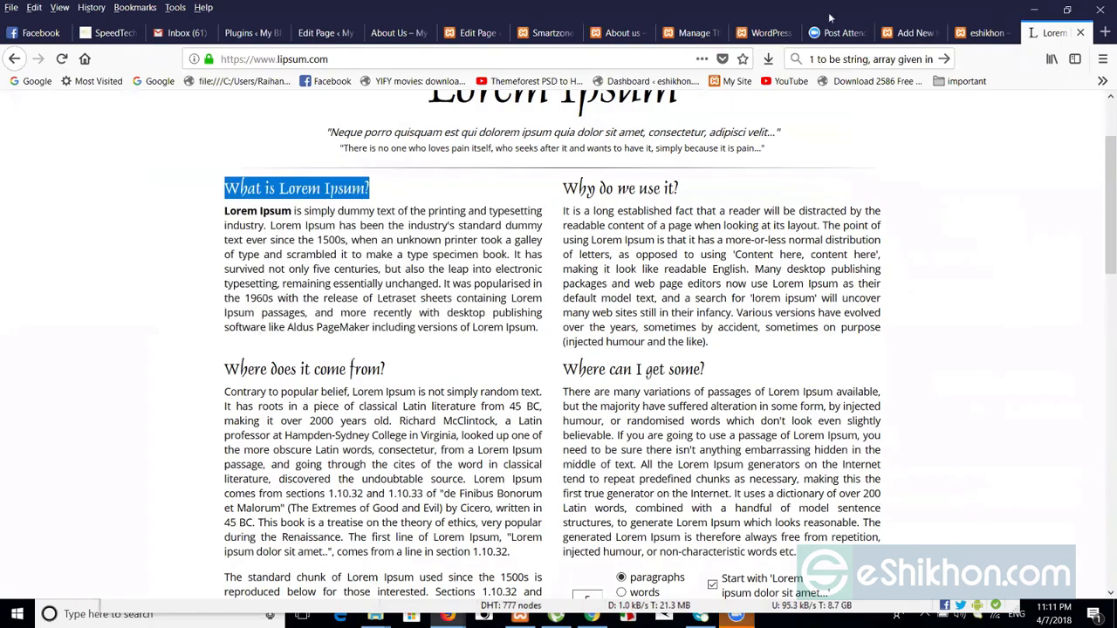
pyautogui.click(1035, 12)
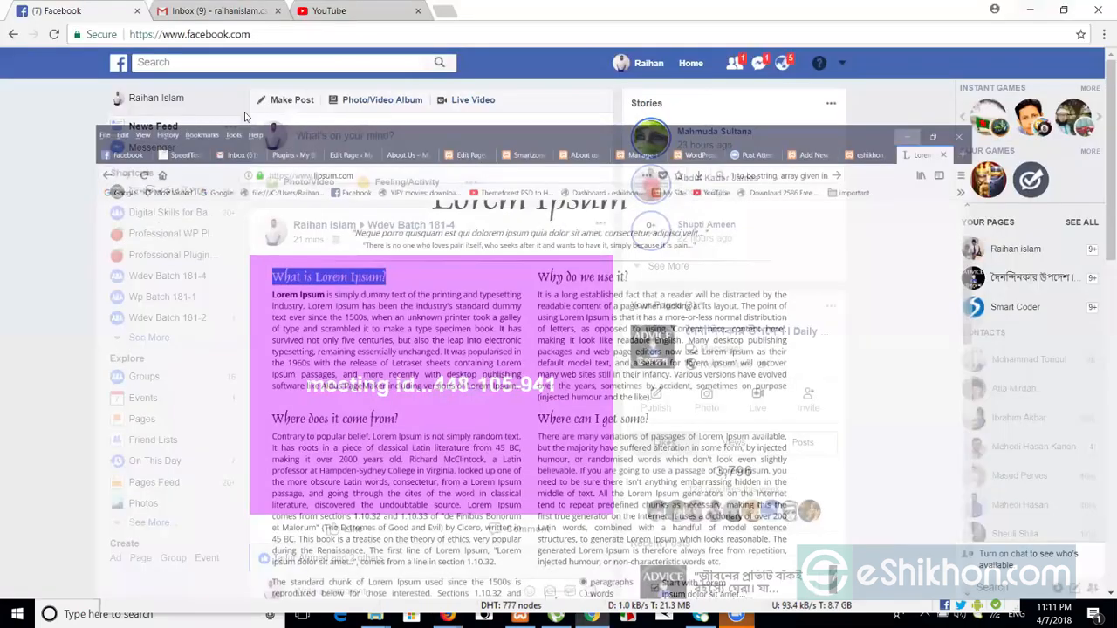
pyautogui.click(1031, 7)
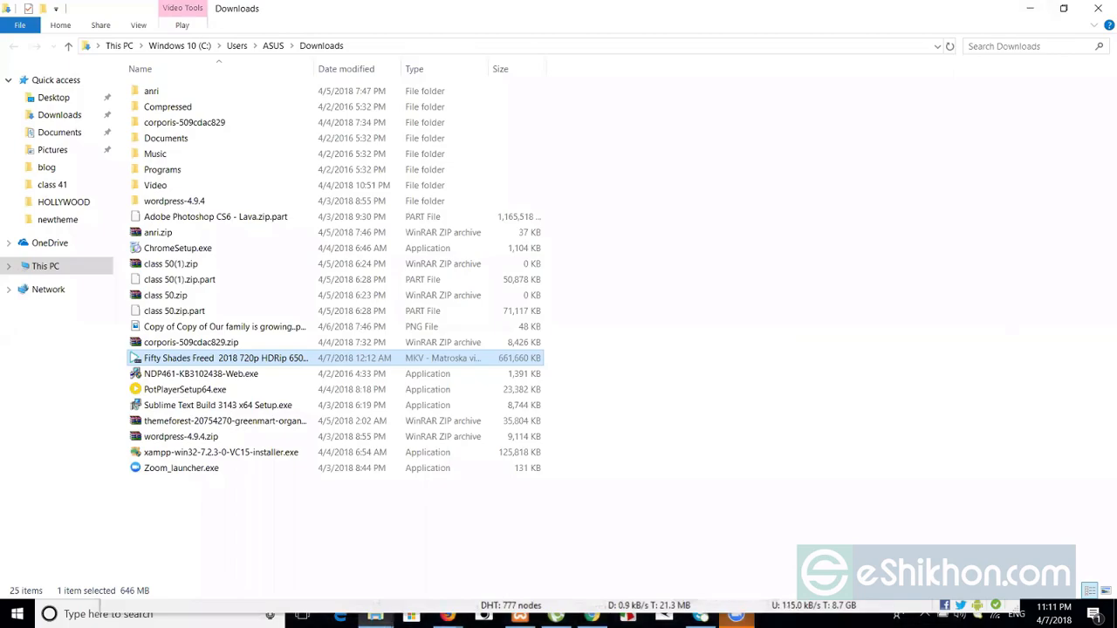
pyautogui.moveTo(447, 616)
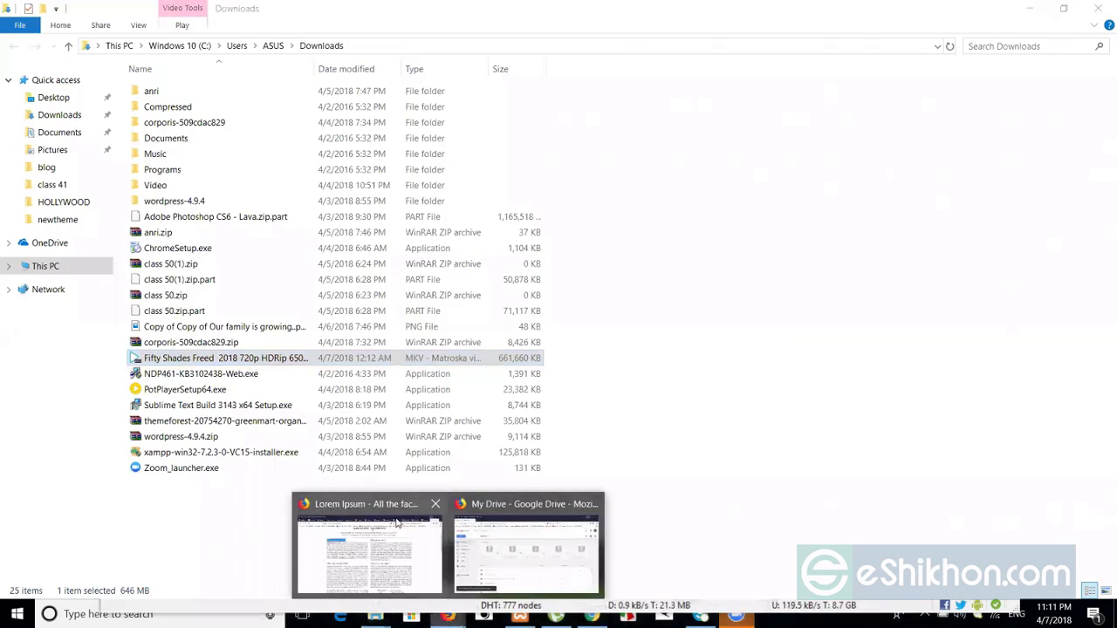
pyautogui.click(371, 546)
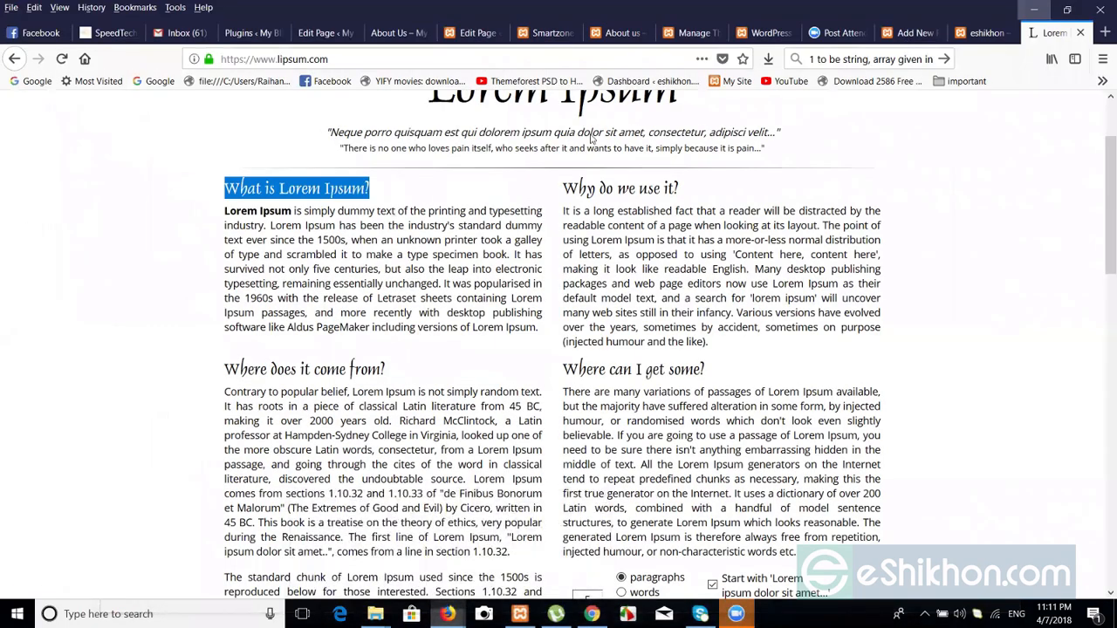
# - Return to the new post and paste "What is Lorem Ipsum?" as its title
pyautogui.hotkey('ctrl', 'shift', 'Tab')
pyautogui.hotkey('ctrl', 'shift', 'Tab')
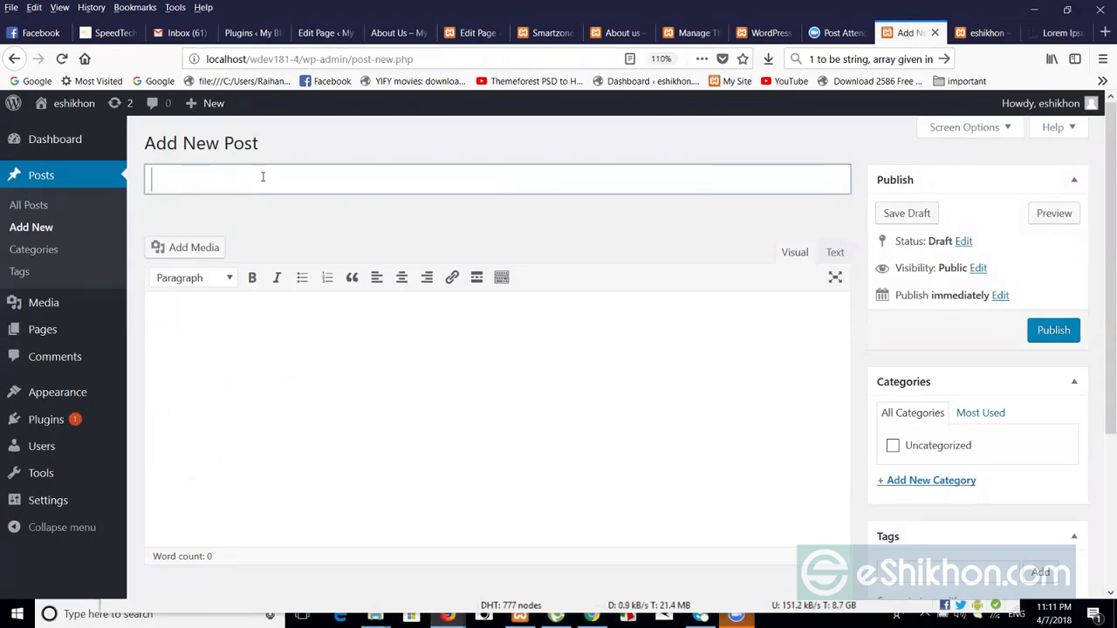
pyautogui.hotkey('ctrl', 'v')
pyautogui.click(252, 395)
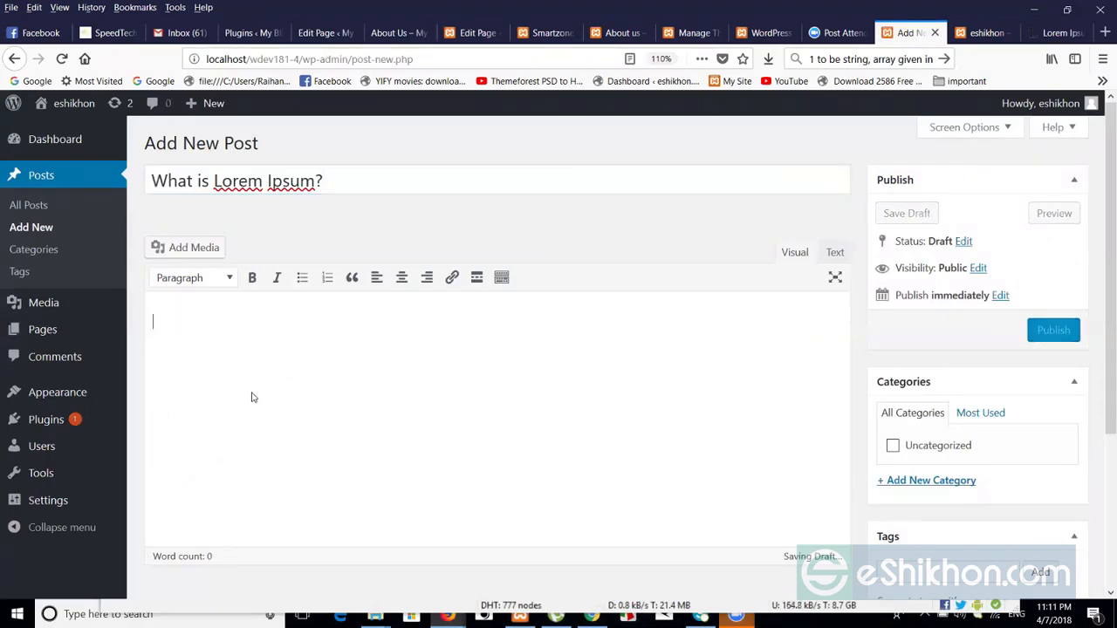
pyautogui.hotkey('ctrl', 'v')
pyautogui.press('BackSpace')
pyautogui.press('BackSpace')
pyautogui.press('BackSpace')
pyautogui.press('BackSpace')
pyautogui.press('BackSpace')
pyautogui.press('BackSpace')
pyautogui.press('BackSpace')
pyautogui.press('BackSpace')
pyautogui.press('BackSpace')
pyautogui.press('BackSpace')
pyautogui.press('BackSpace')
pyautogui.press('BackSpace')
pyautogui.press('BackSpace')
pyautogui.press('BackSpace')
pyautogui.press('BackSpace')
pyautogui.press('BackSpace')
pyautogui.press('BackSpace')
pyautogui.press('BackSpace')
pyautogui.press('BackSpace')
pyautogui.press('BackSpace')
pyautogui.press('BackSpace')
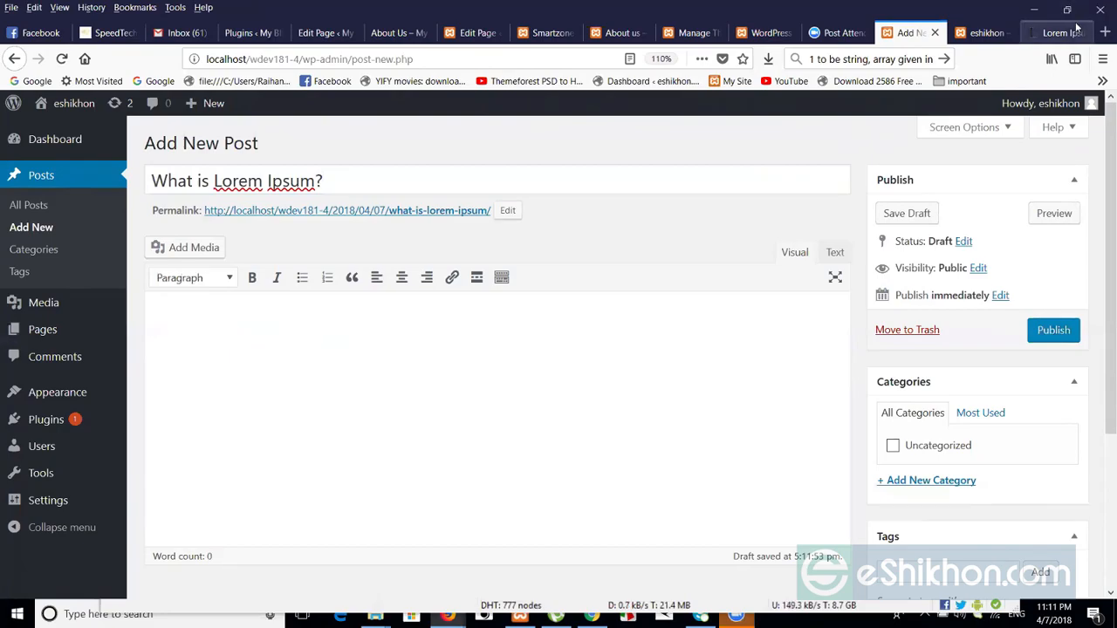
# - Copy the paragraph under "What is Lorem Ipsum?" from lipsum.com and paste it into the post's body
pyautogui.click(1058, 33)
pyautogui.moveTo(224, 212); pyautogui.dragTo(539, 327)
pyautogui.hotkey('ctrl', 'c')
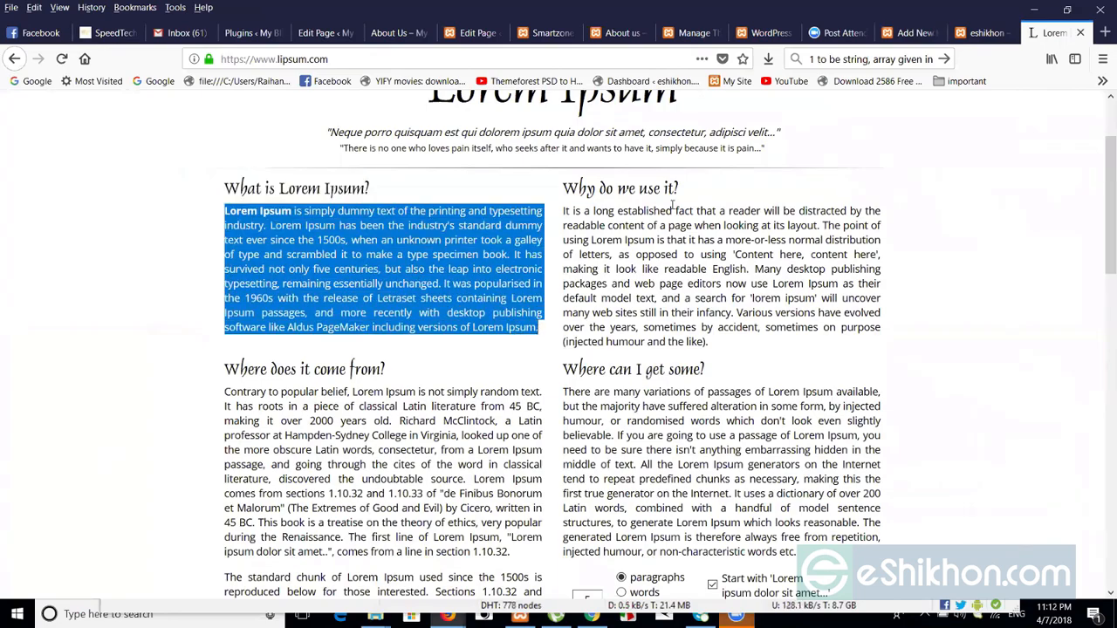
pyautogui.click(912, 32)
pyautogui.click(267, 329)
pyautogui.hotkey('ctrl', 'v')
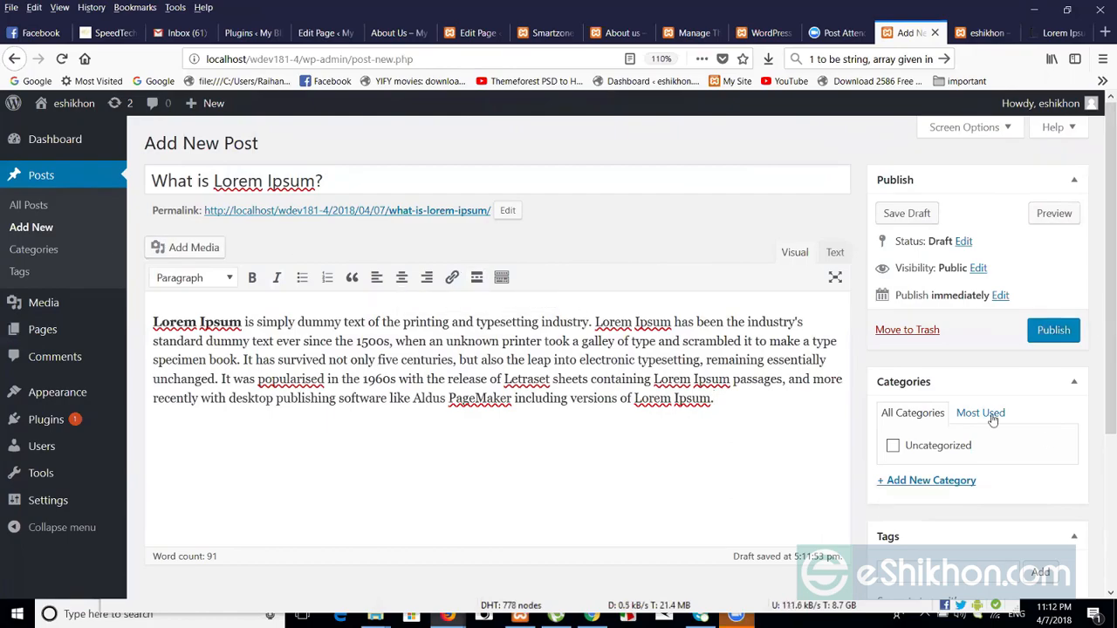
# - Add a new category named "new" with no parent to the post
pyautogui.scroll(-2, 1101, 377)
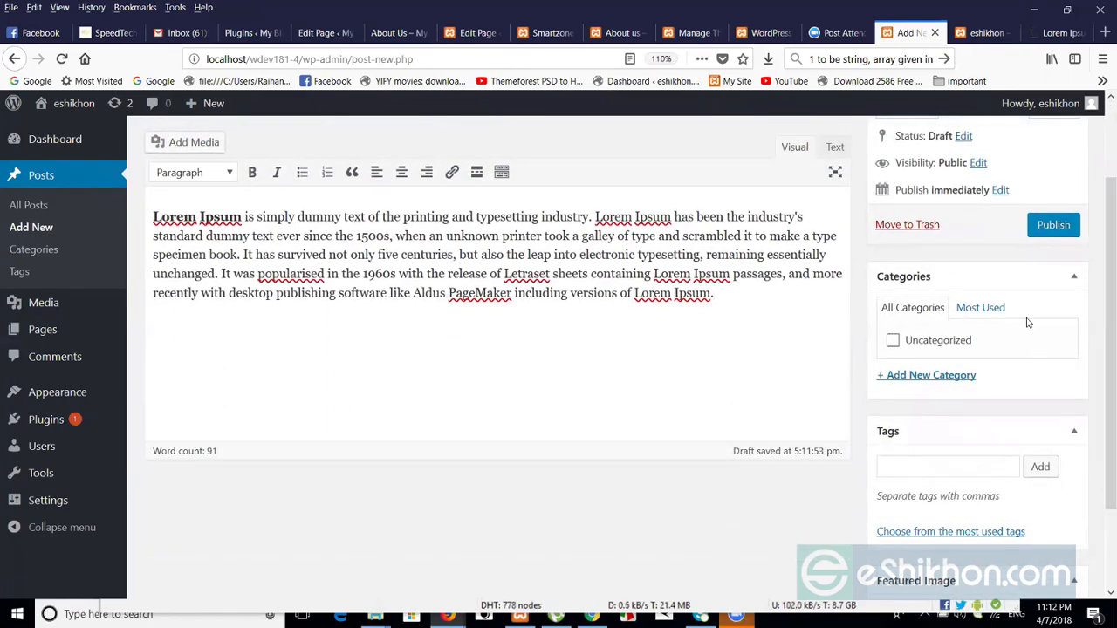
pyautogui.click(928, 375)
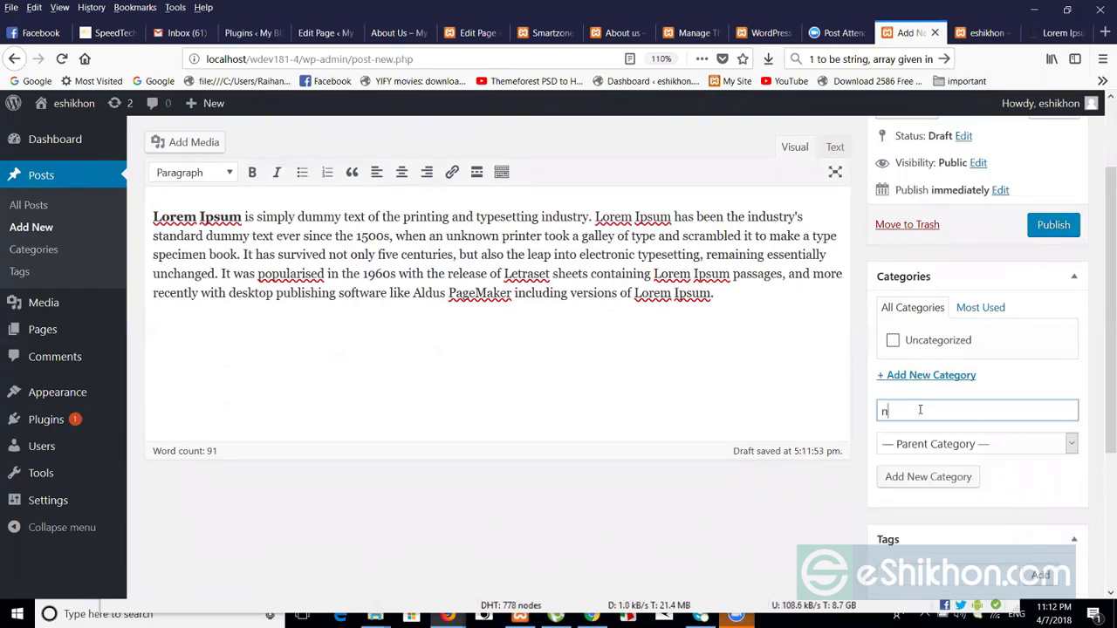
pyautogui.press('Return')
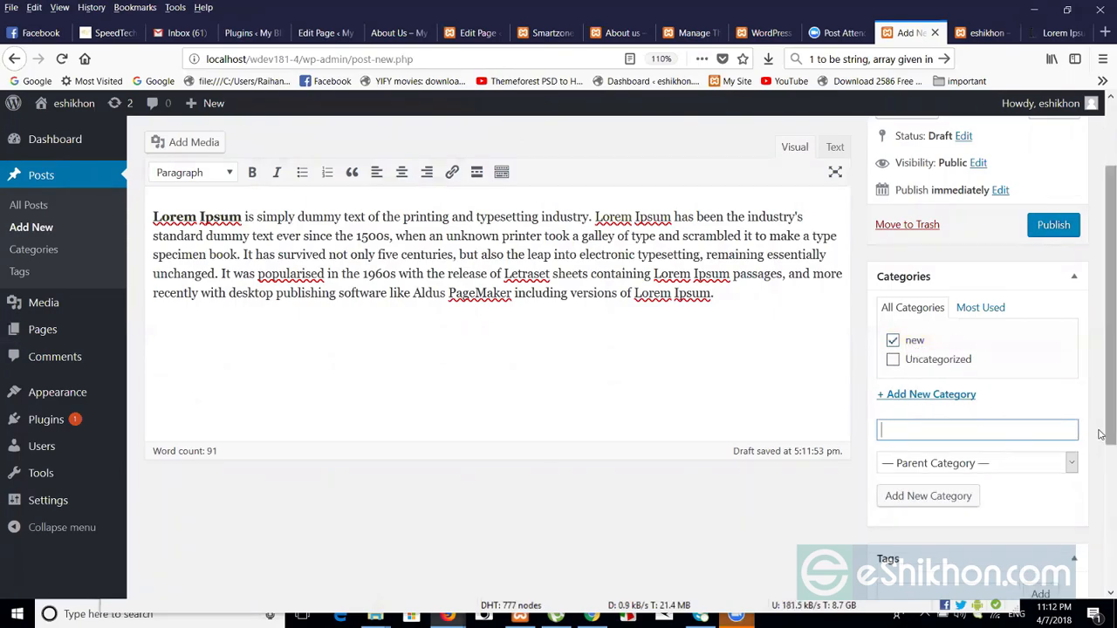
# - Upload 04.jpg from the corporate images folder and set it as the post's featured image
pyautogui.scroll(-5, 1100, 436)
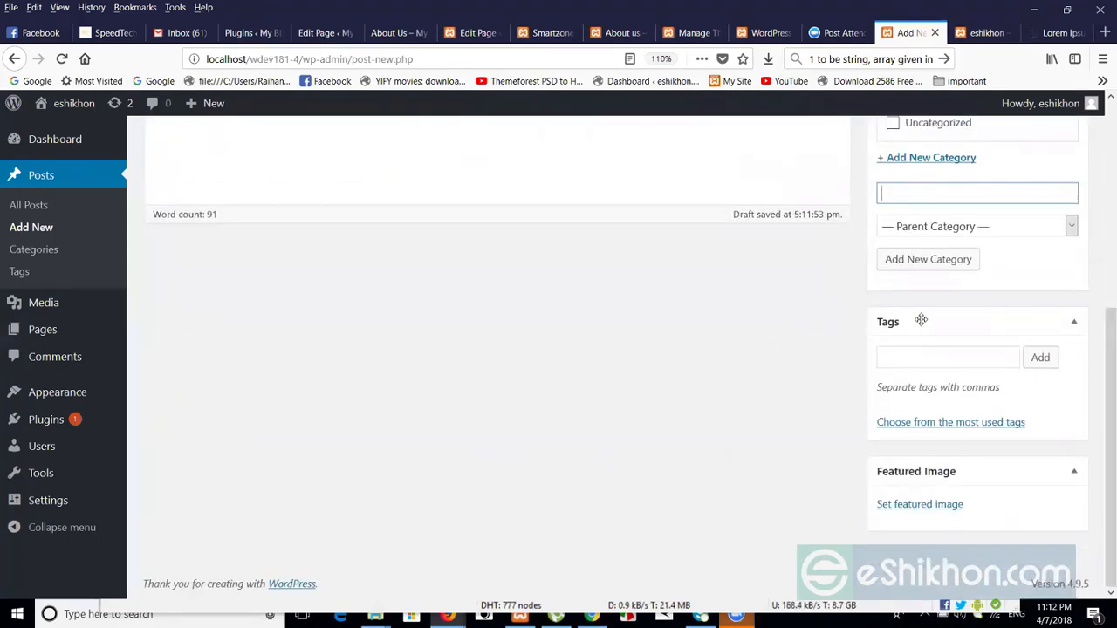
pyautogui.click(939, 514)
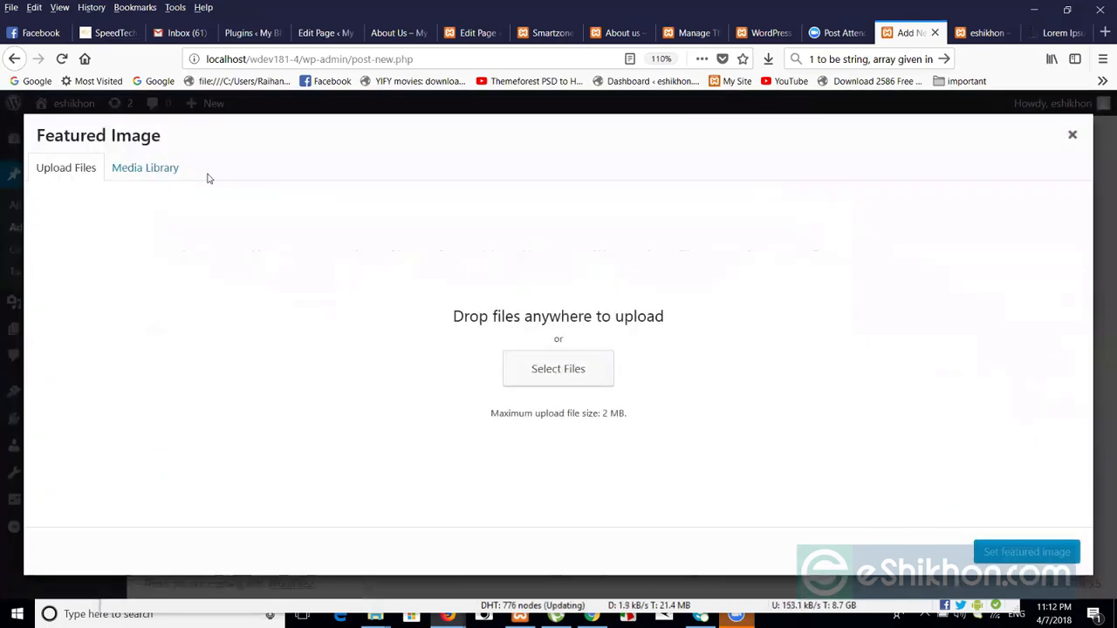
pyautogui.click(148, 172)
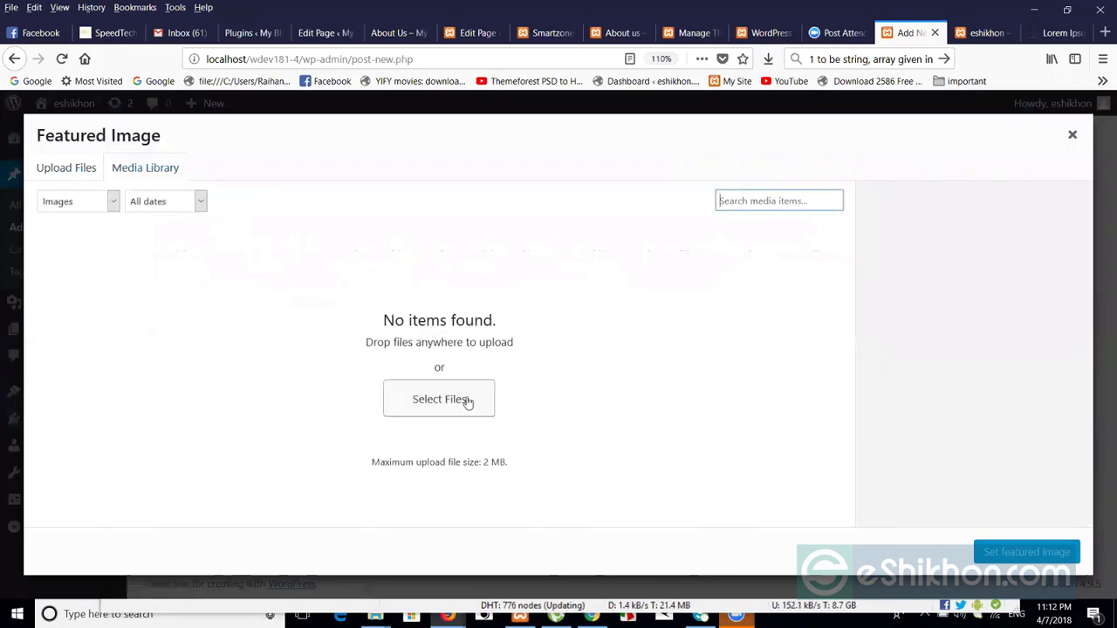
pyautogui.click(470, 398)
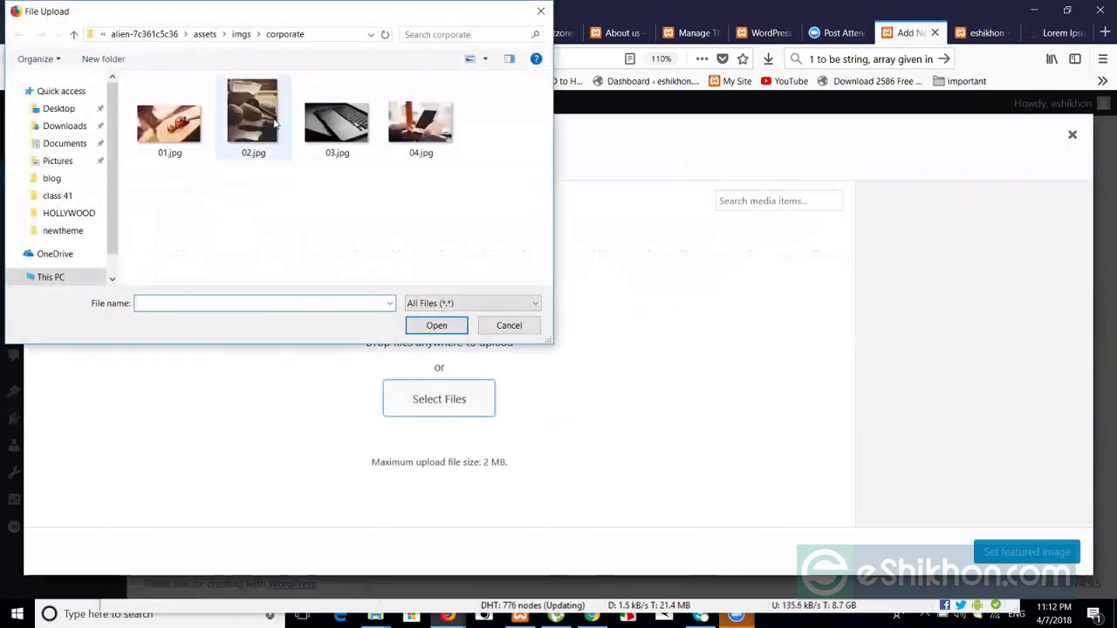
pyautogui.doubleClick(420, 125)
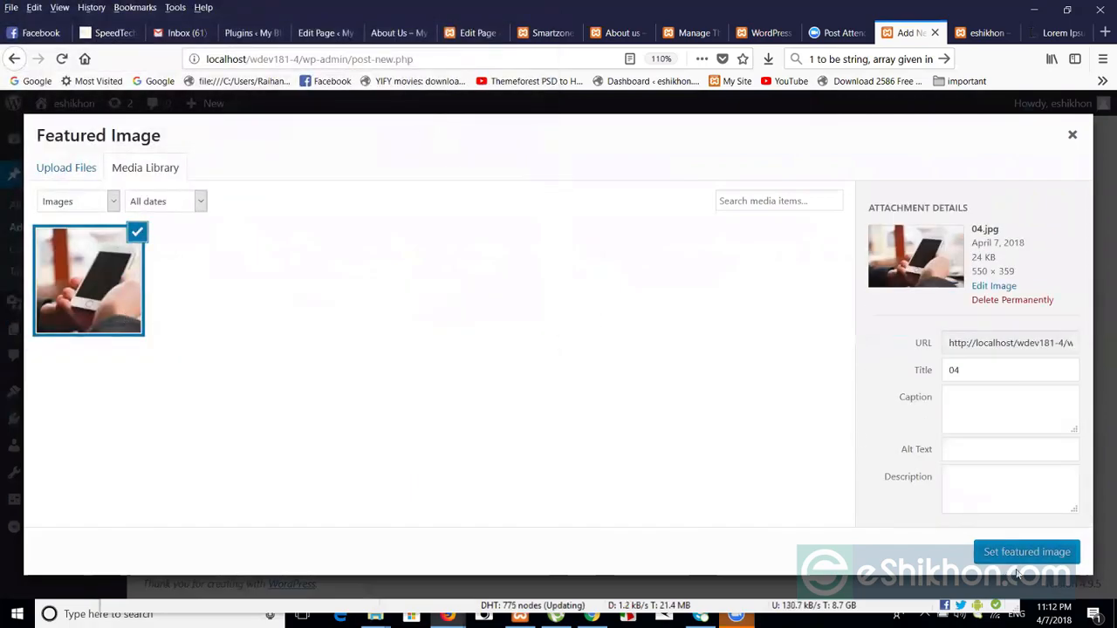
pyautogui.click(1015, 552)
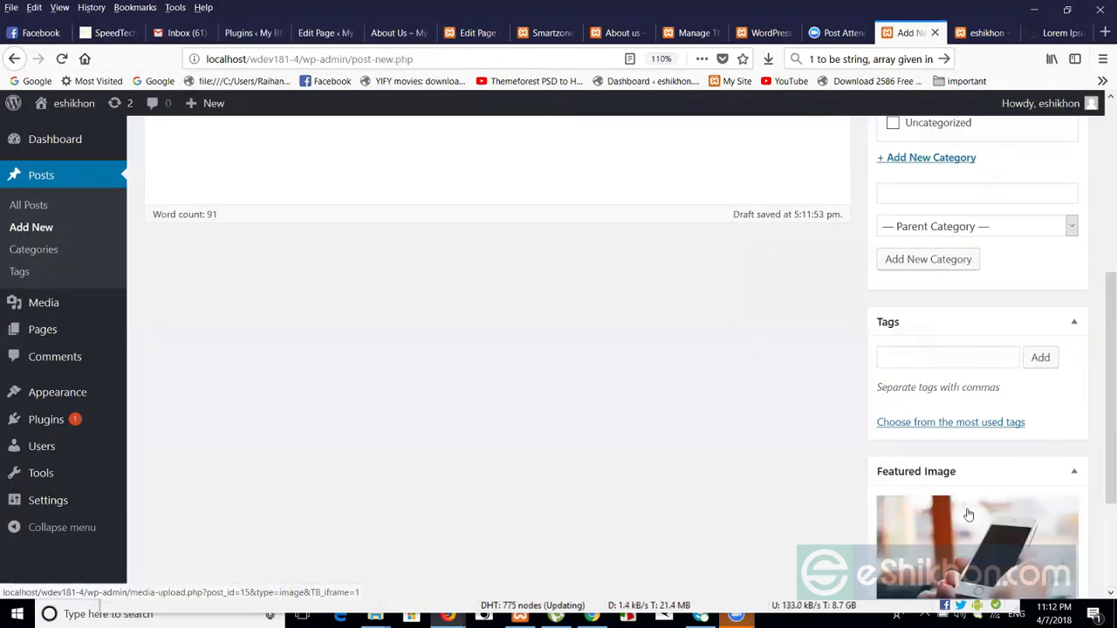
pyautogui.scroll(-3, 1099, 454)
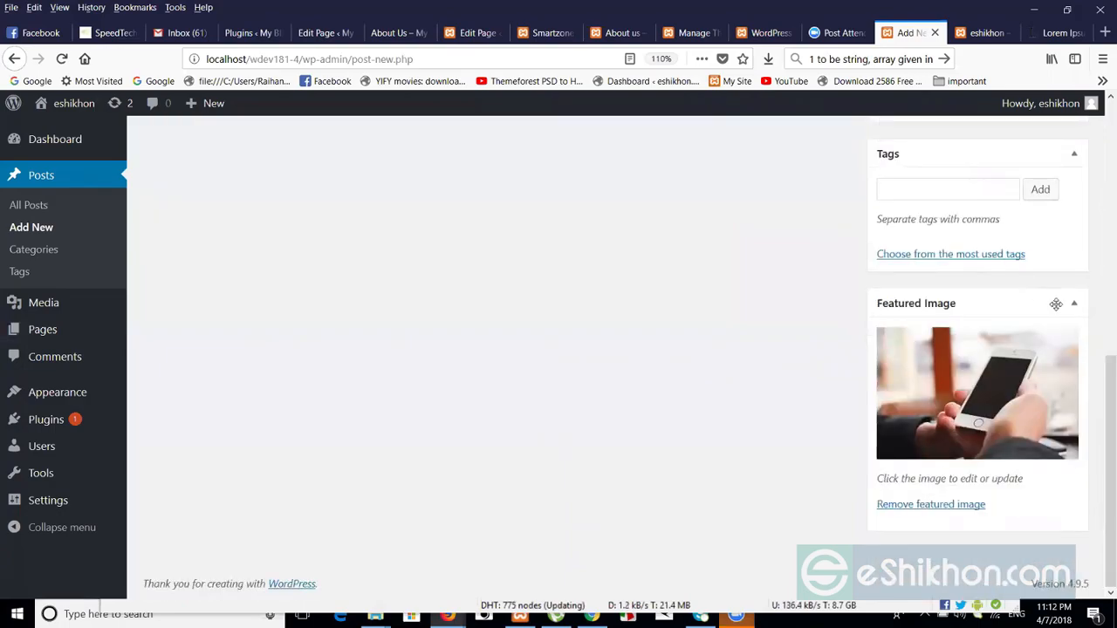
# - Publish the "What is Lorem Ipsum?" post and start another new post
pyautogui.scroll(10, 1101, 392)
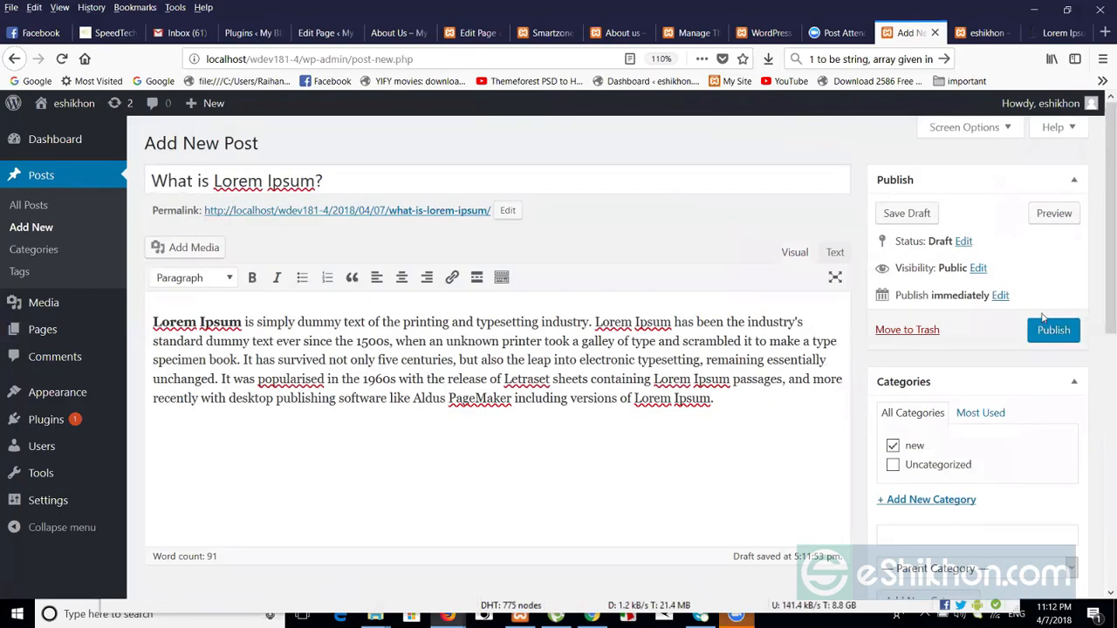
pyautogui.click(1040, 339)
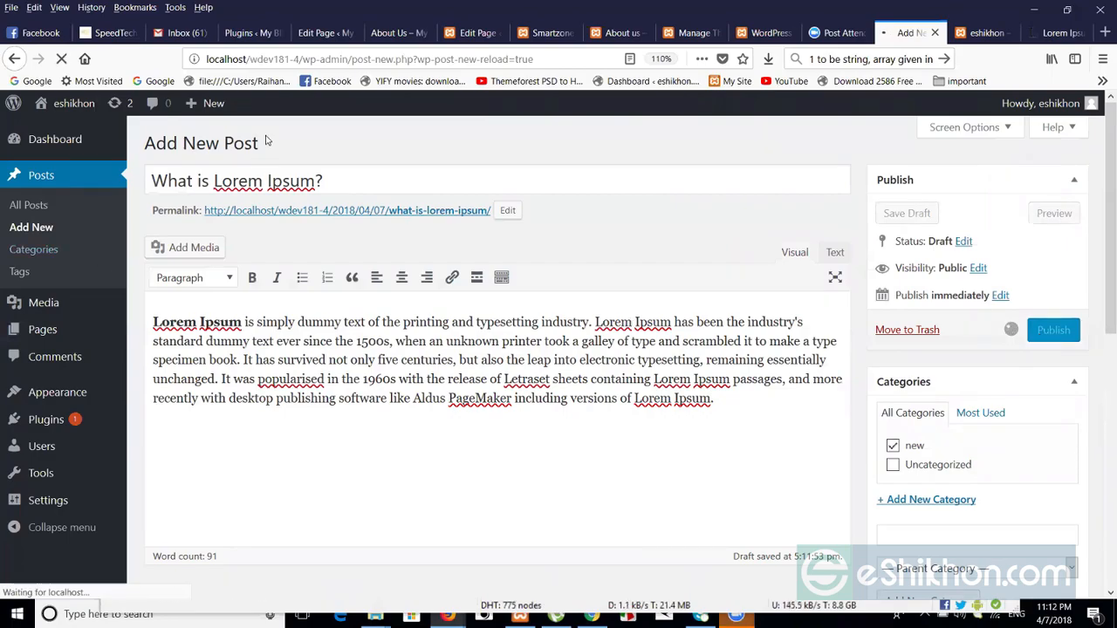
pyautogui.click(31, 226)
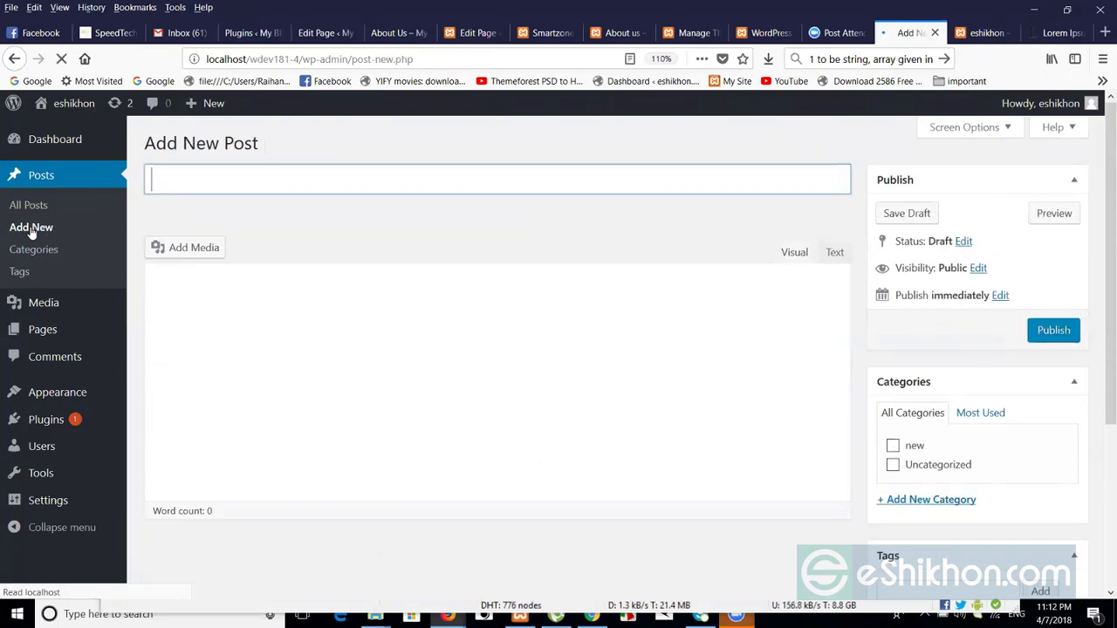
# - Copy the heading "Why do we use it?" from lipsum.com and paste it as the new post's title
pyautogui.click(1058, 32)
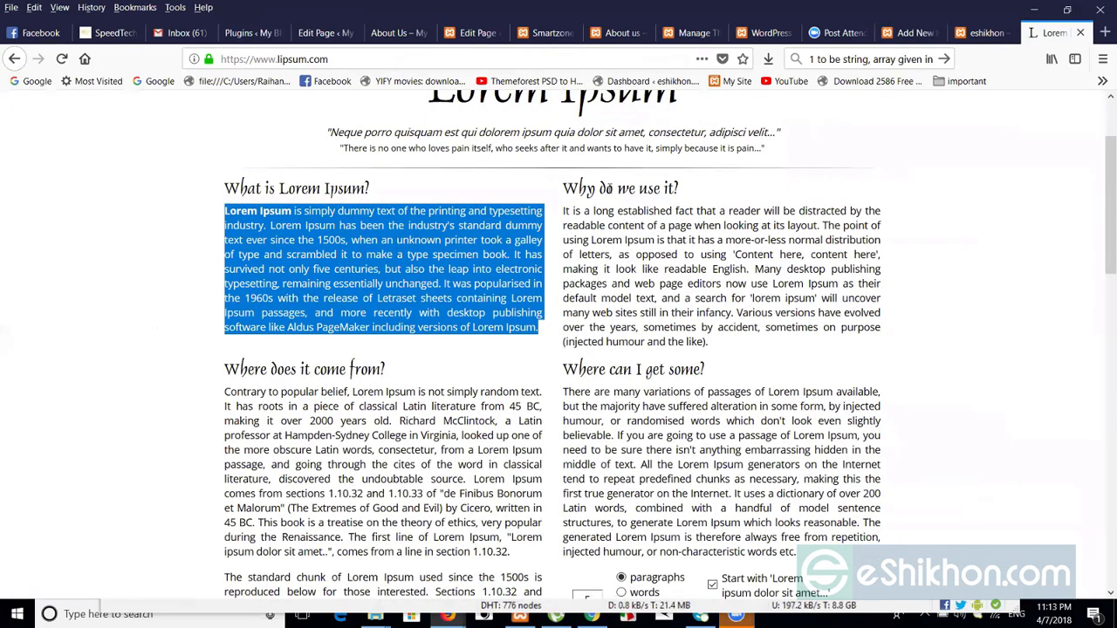
pyautogui.tripleClick(680, 195)
pyautogui.hotkey('ctrl', 'c')
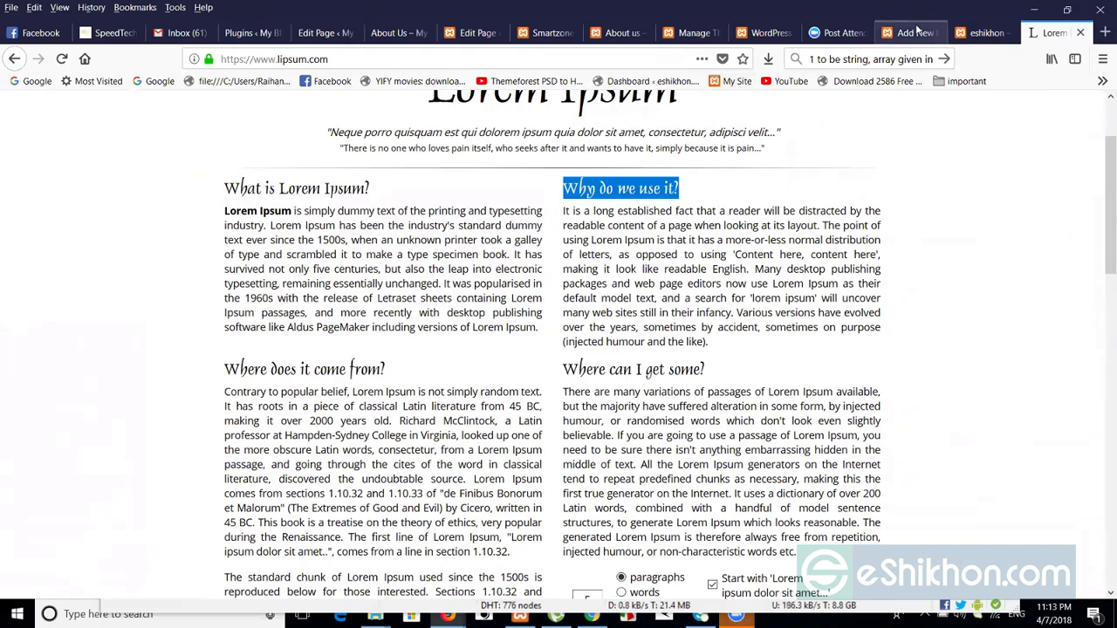
pyautogui.click(912, 32)
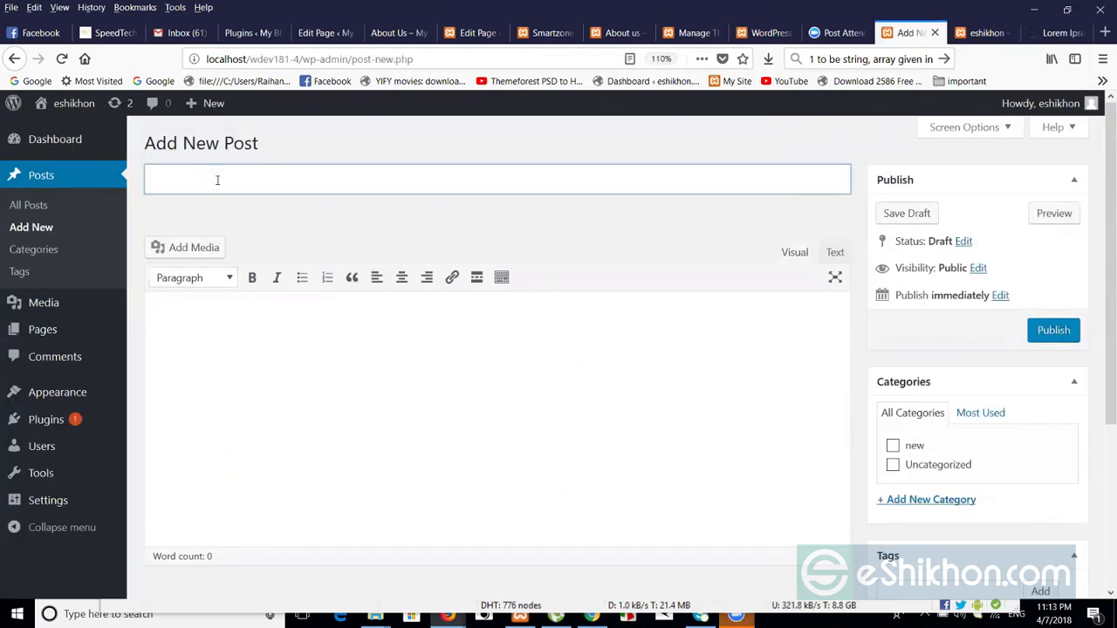
pyautogui.hotkey('ctrl', 'v')
# - Copy the paragraph under "Why do we use it?" from lipsum.com and paste it into the post's body
pyautogui.click(314, 425)
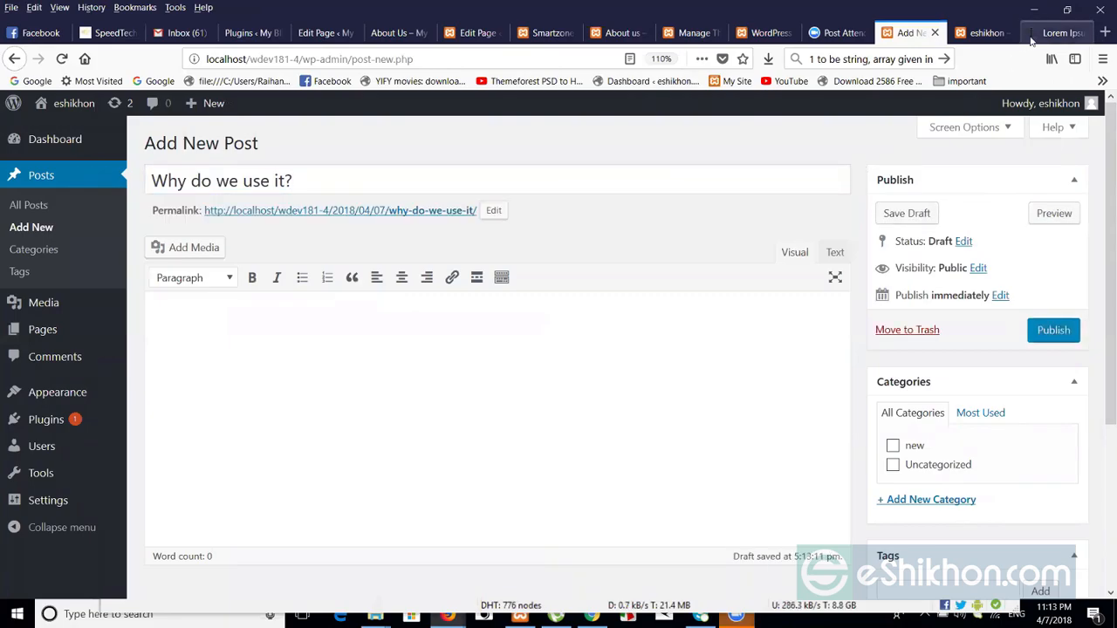
pyautogui.click(1032, 35)
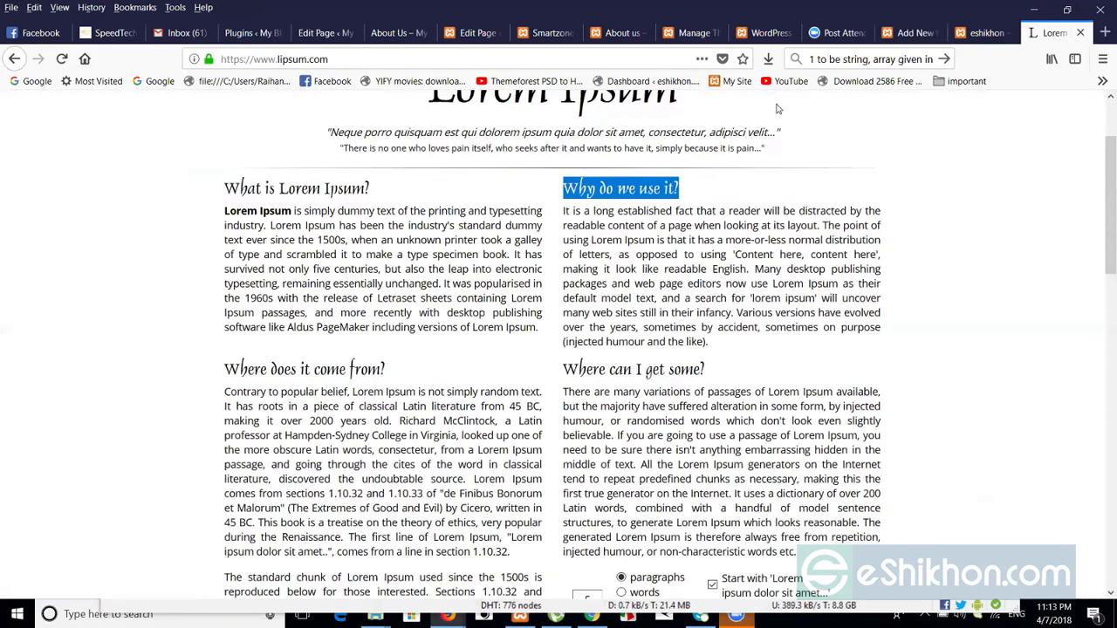
pyautogui.tripleClick(564, 212)
pyautogui.hotkey('ctrl', 'c')
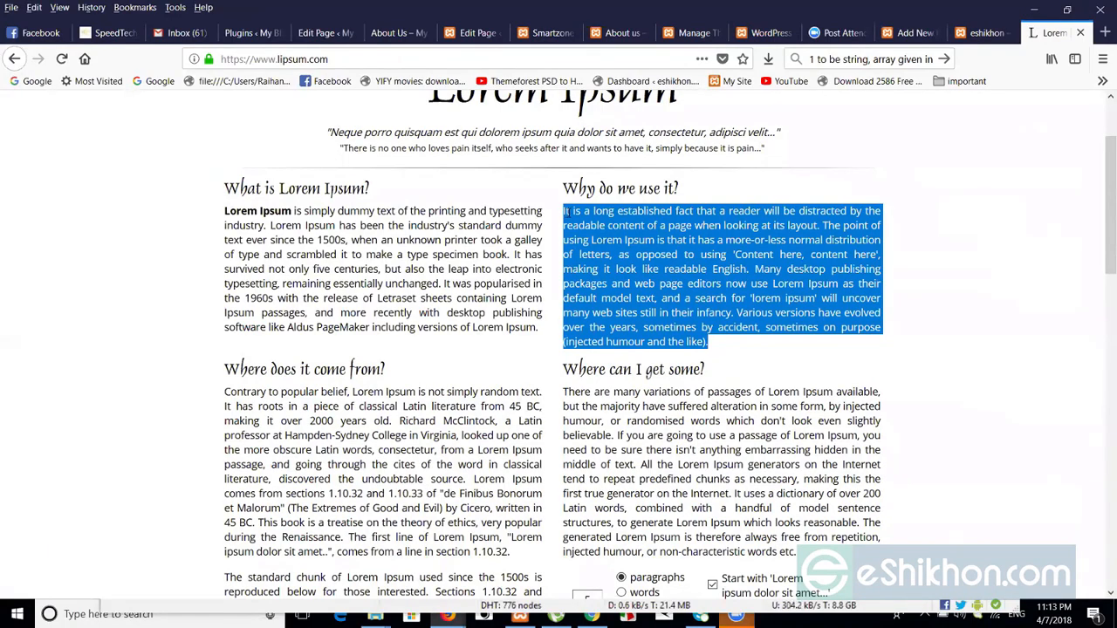
pyautogui.click(908, 32)
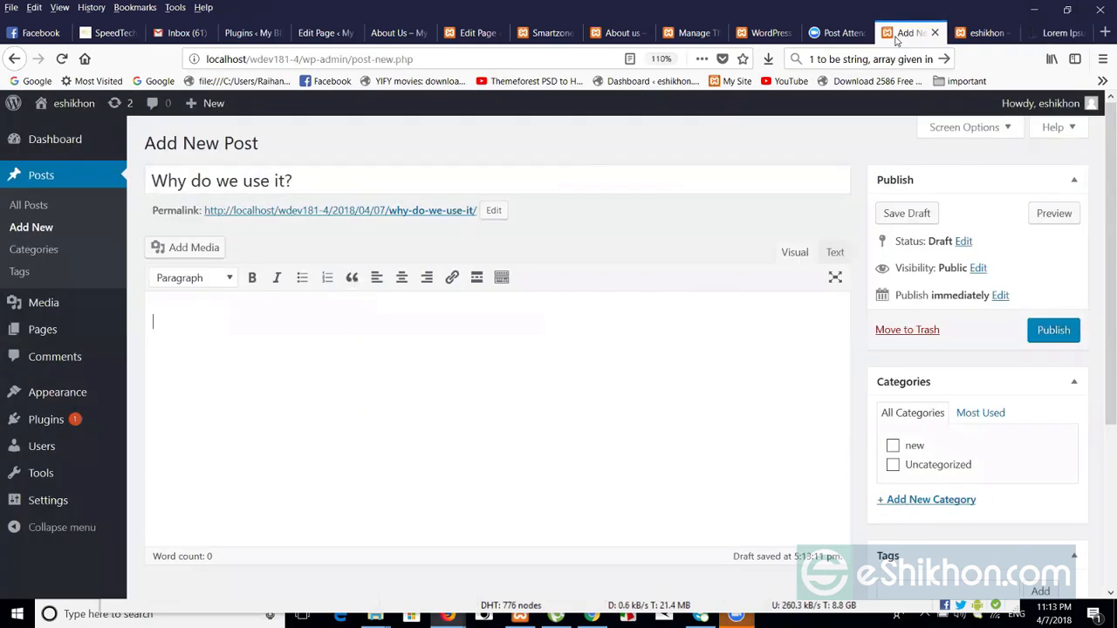
pyautogui.click(306, 345)
pyautogui.hotkey('ctrl', 'v')
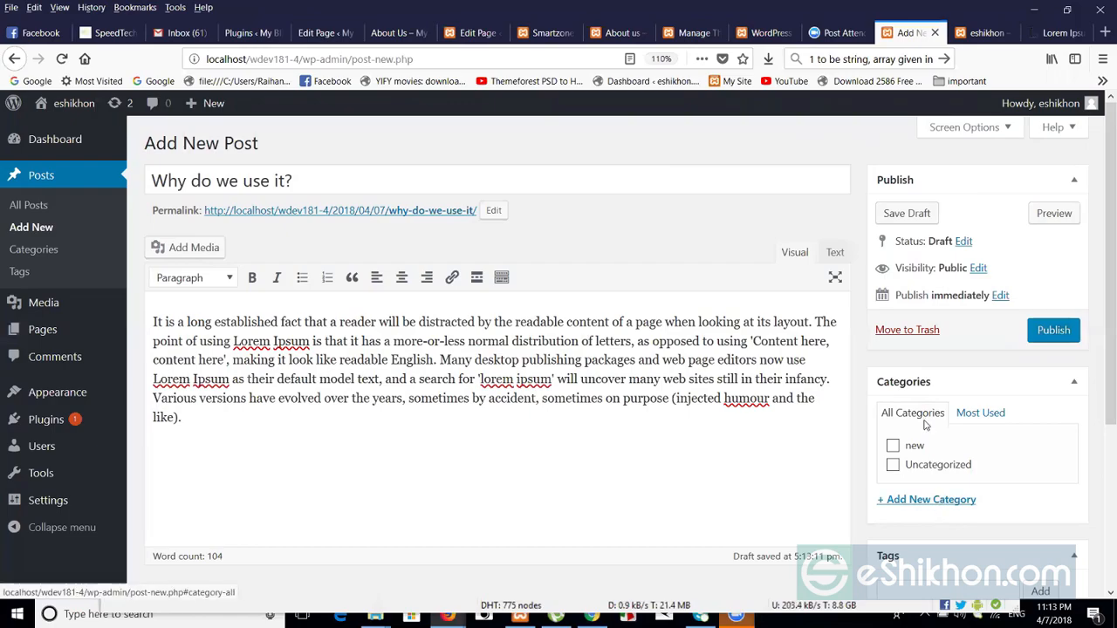
# - Assign the post to the category "new" and upload 03.jpg from the corporate images folder as its featured image
pyautogui.click(915, 447)
pyautogui.scroll(-3, 1101, 381)
pyautogui.scroll(-4, 1101, 450)
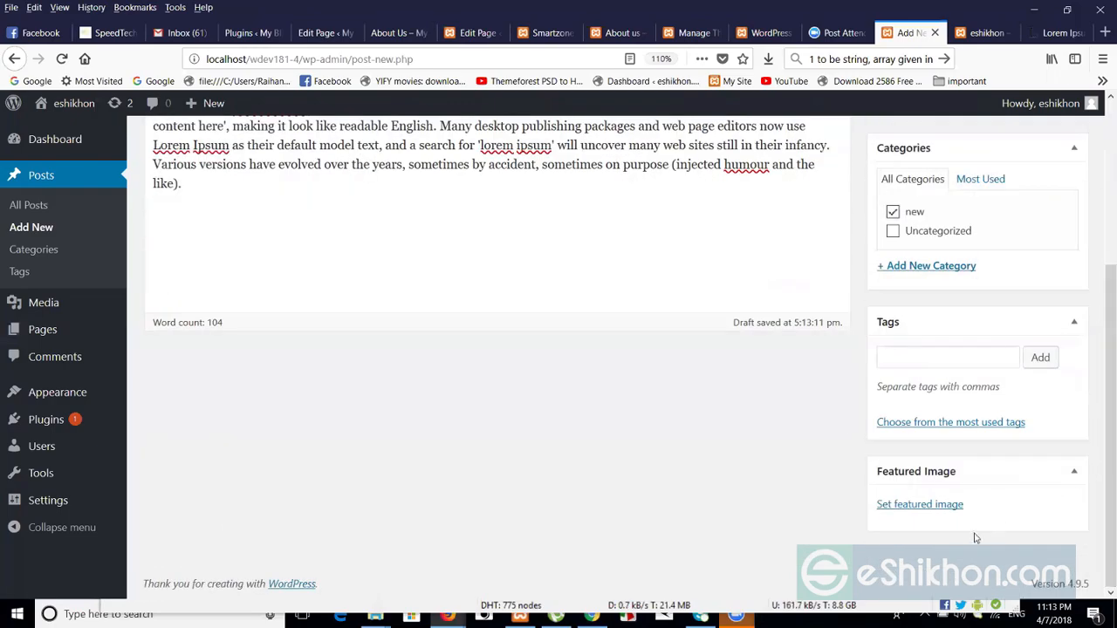
pyautogui.click(920, 506)
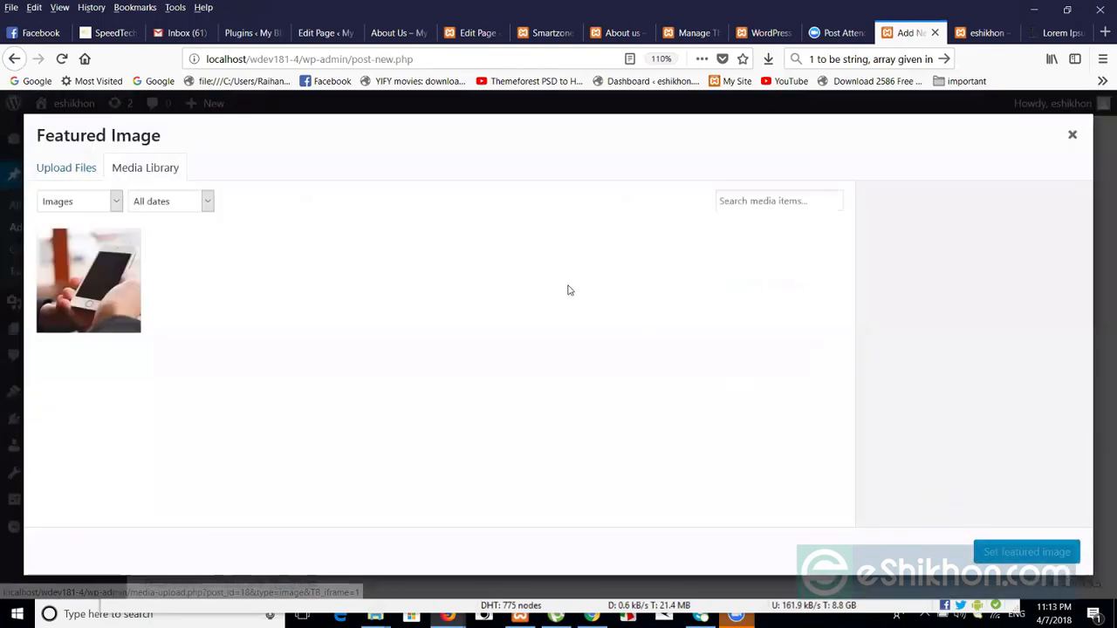
pyautogui.click(87, 168)
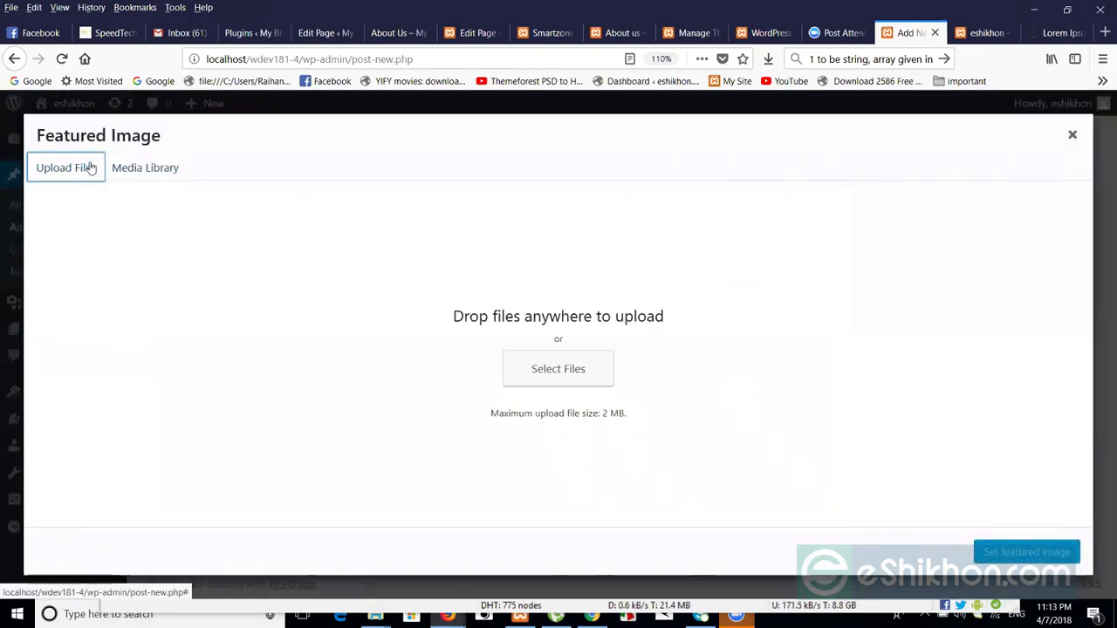
pyautogui.click(576, 356)
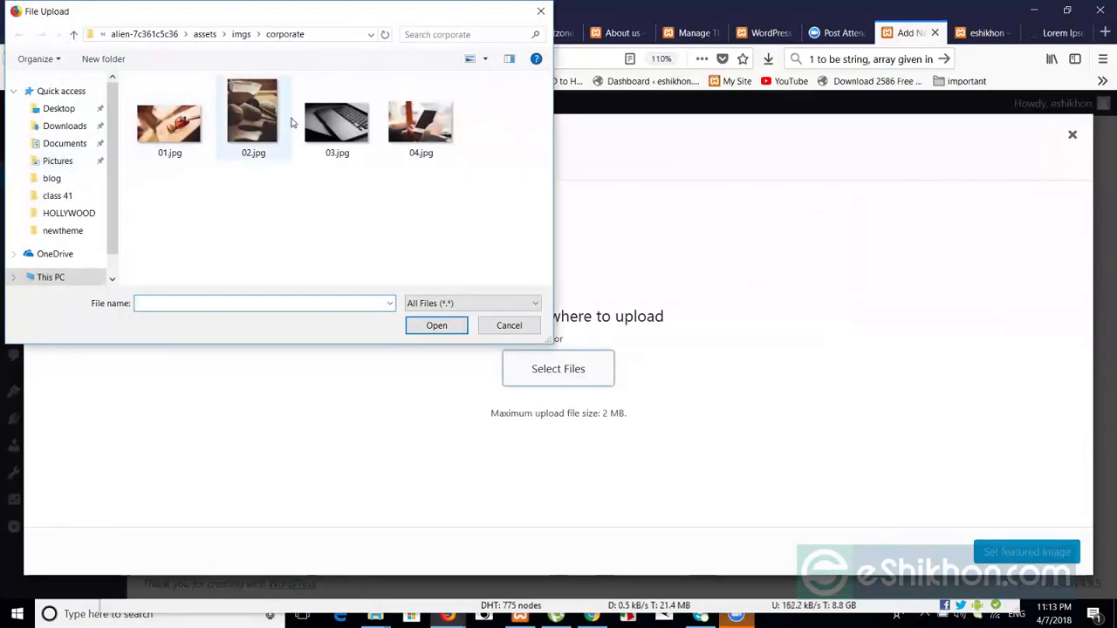
pyautogui.doubleClick(337, 122)
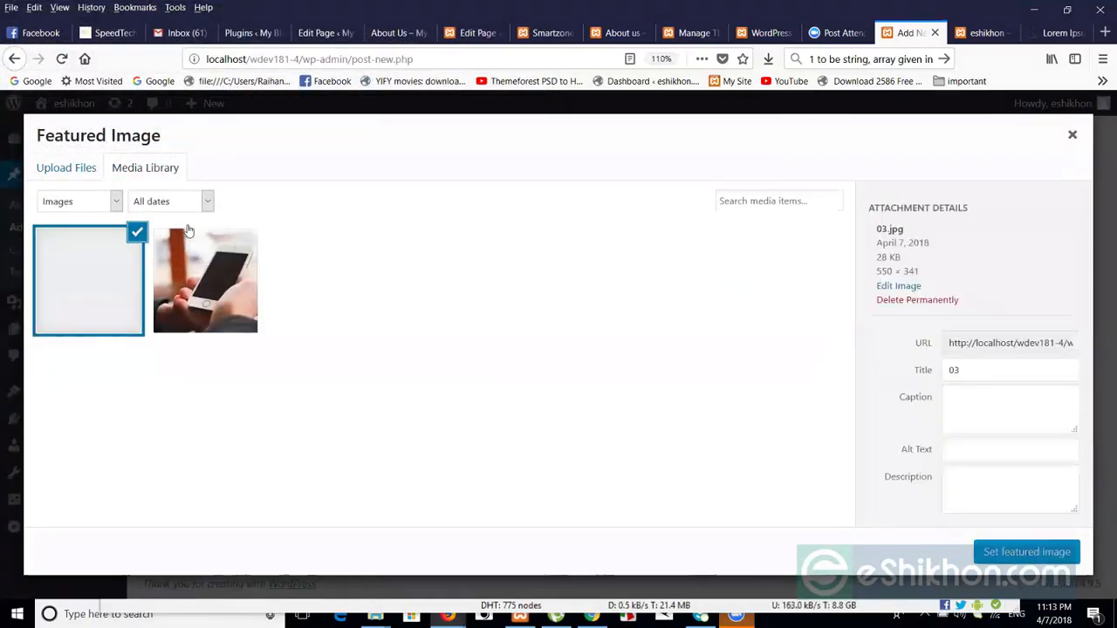
pyautogui.click(995, 560)
# - Publish the "Why do we use it?" post and open the list of all posts
pyautogui.moveTo(1102, 387); pyautogui.dragTo(1101, 242)
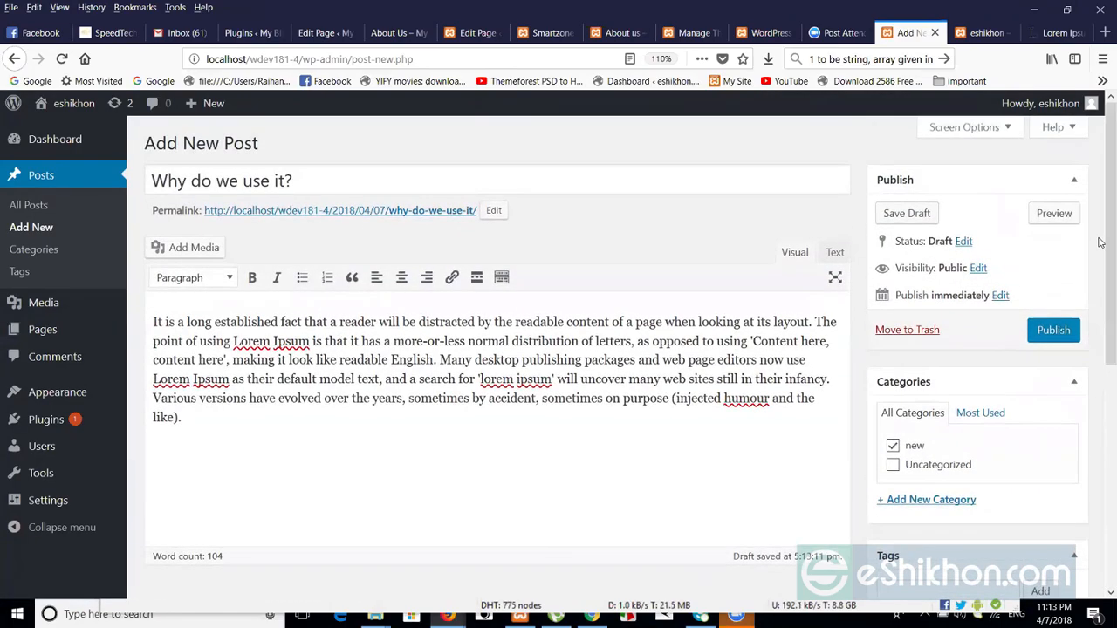
pyautogui.click(1039, 342)
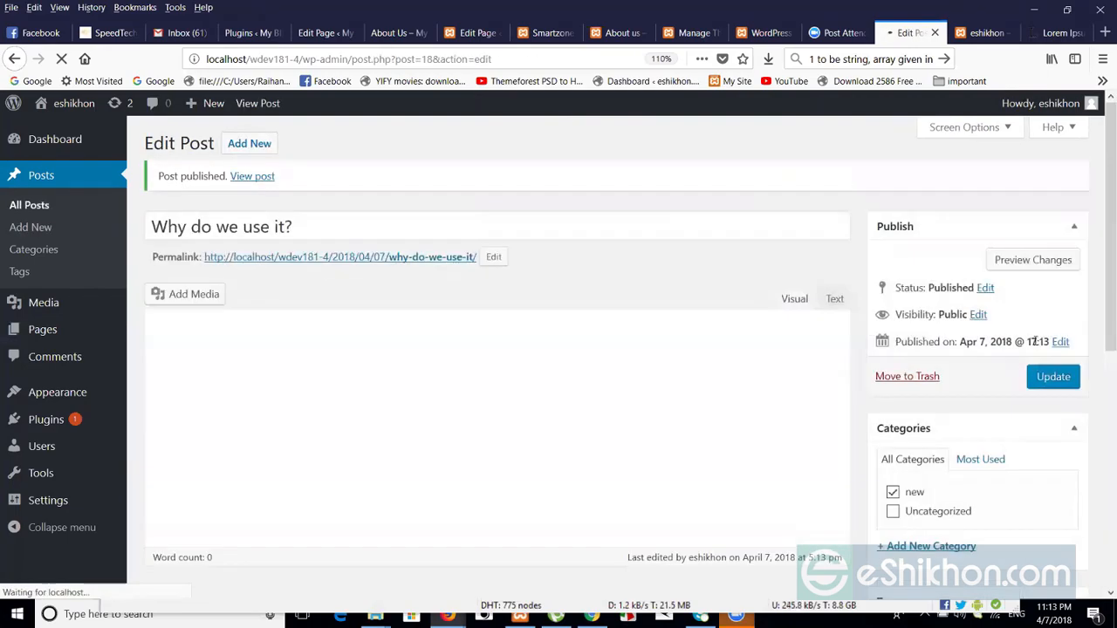
pyautogui.click(26, 204)
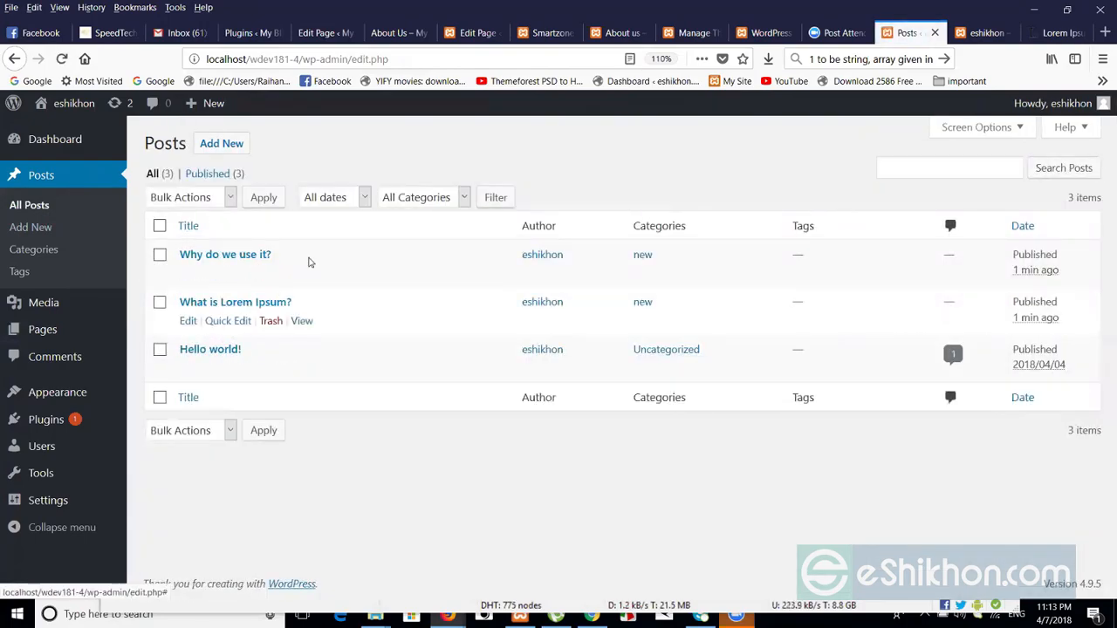
# - Reload the site's front page and check which posts its Latest news section shows
pyautogui.click(960, 39)
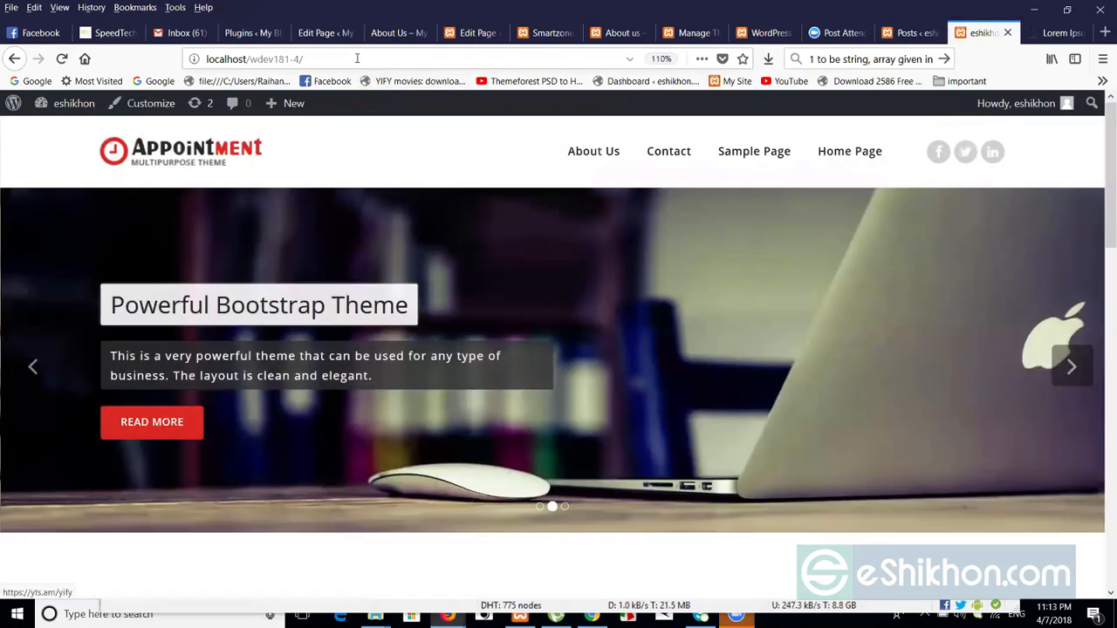
pyautogui.click(357, 58)
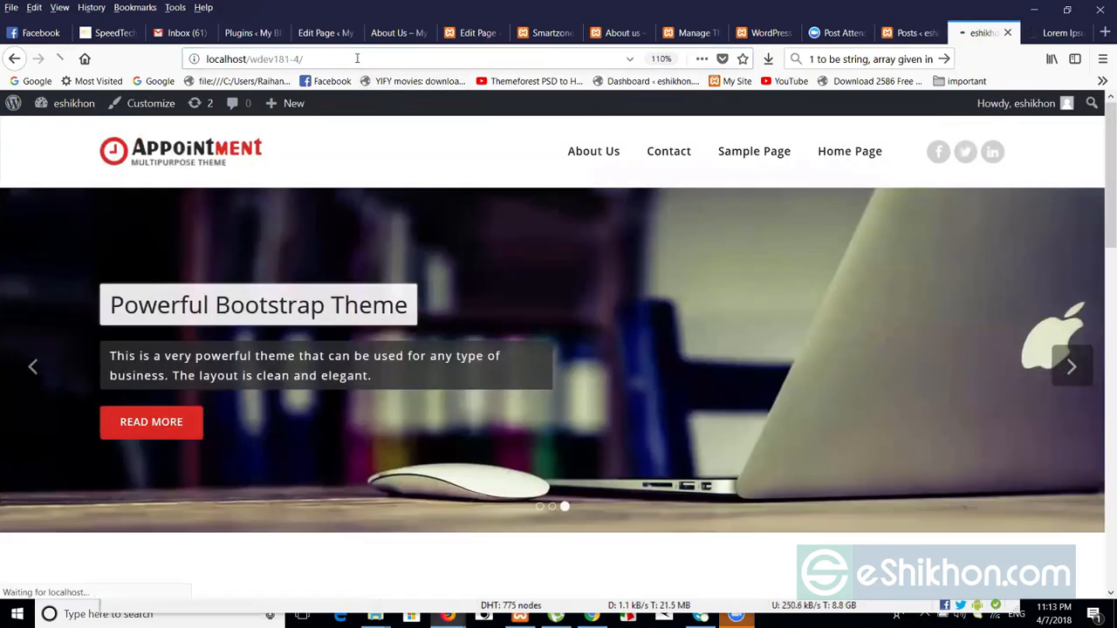
pyautogui.scroll(-4, 1101, 352)
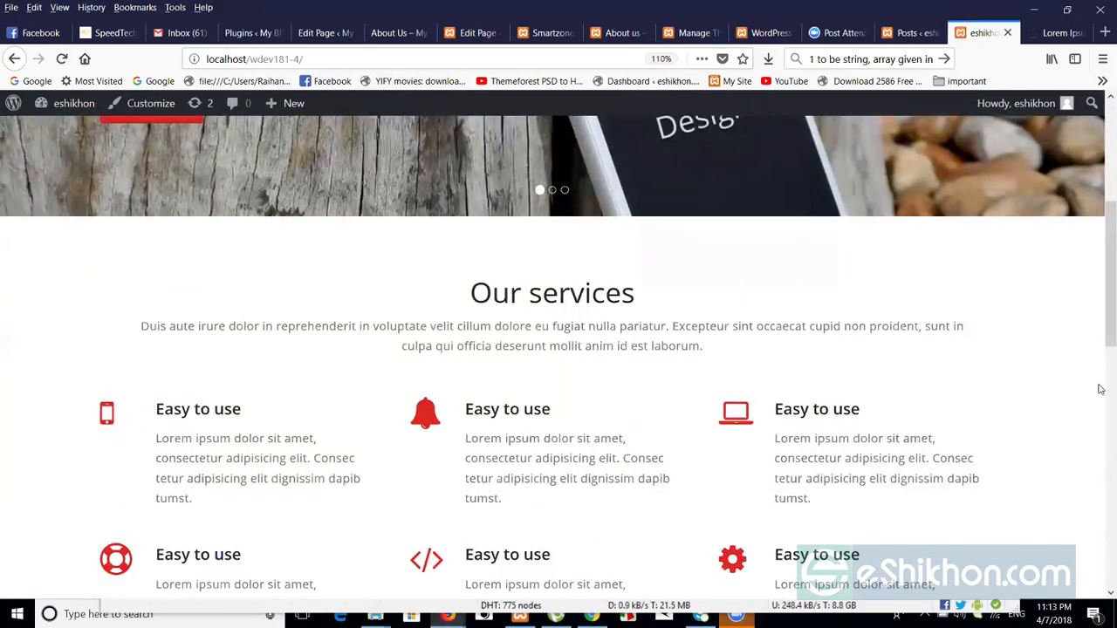
pyautogui.scroll(-8, 1101, 375)
pyautogui.scroll(-2, 1101, 569)
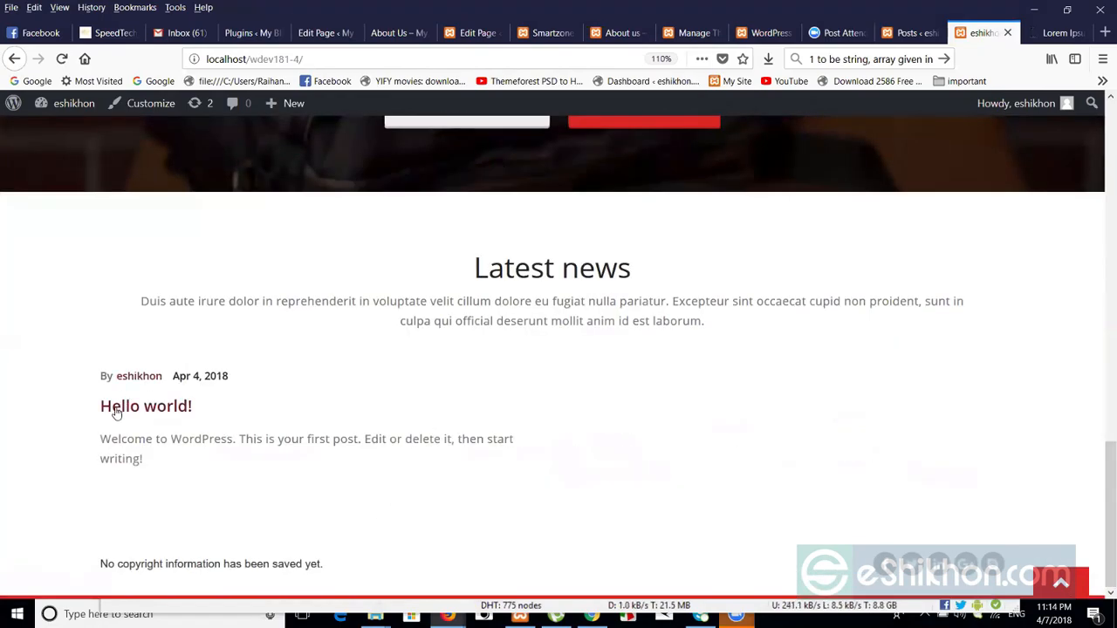
pyautogui.moveTo(1101, 458); pyautogui.dragTo(1101, 123)
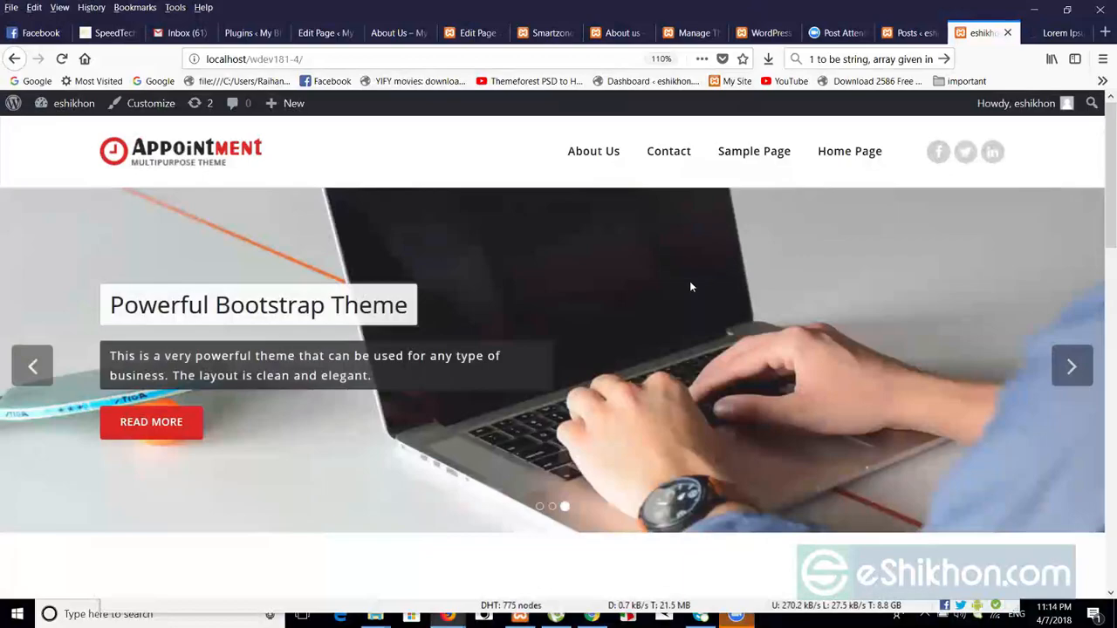
# - Return to the admin area, then create and publish a new page titled "blog"
pyautogui.click(907, 32)
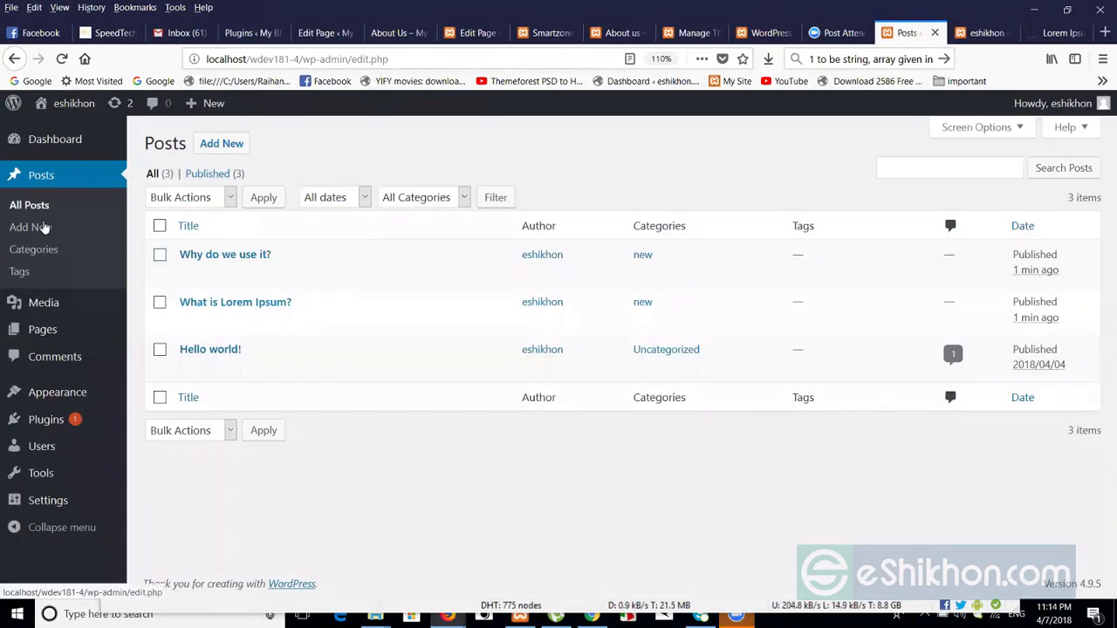
pyautogui.click(50, 335)
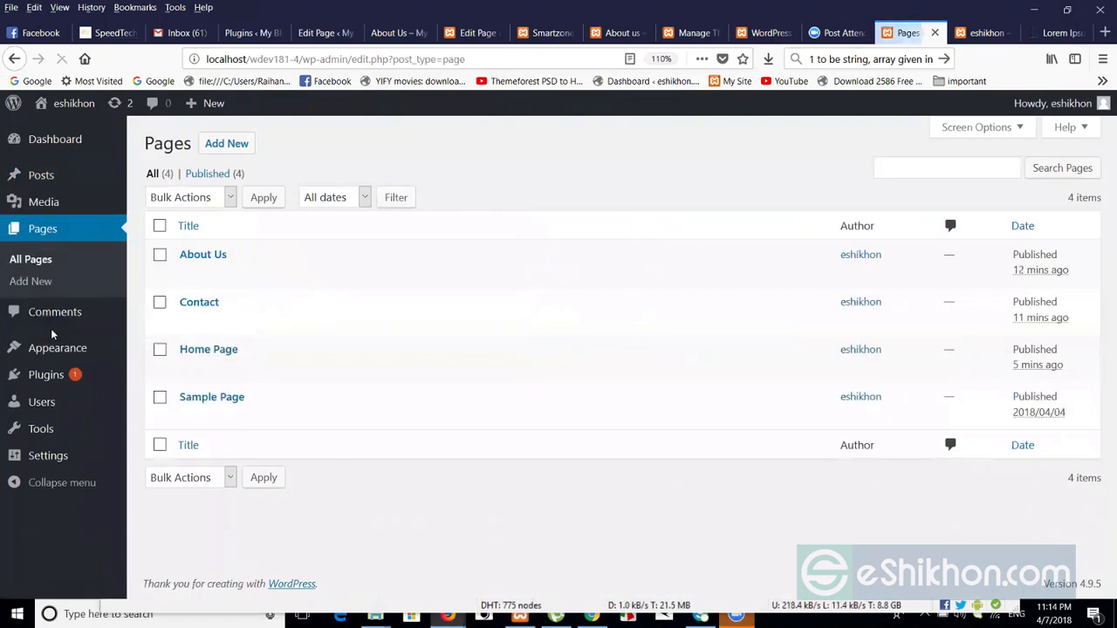
pyautogui.click(231, 143)
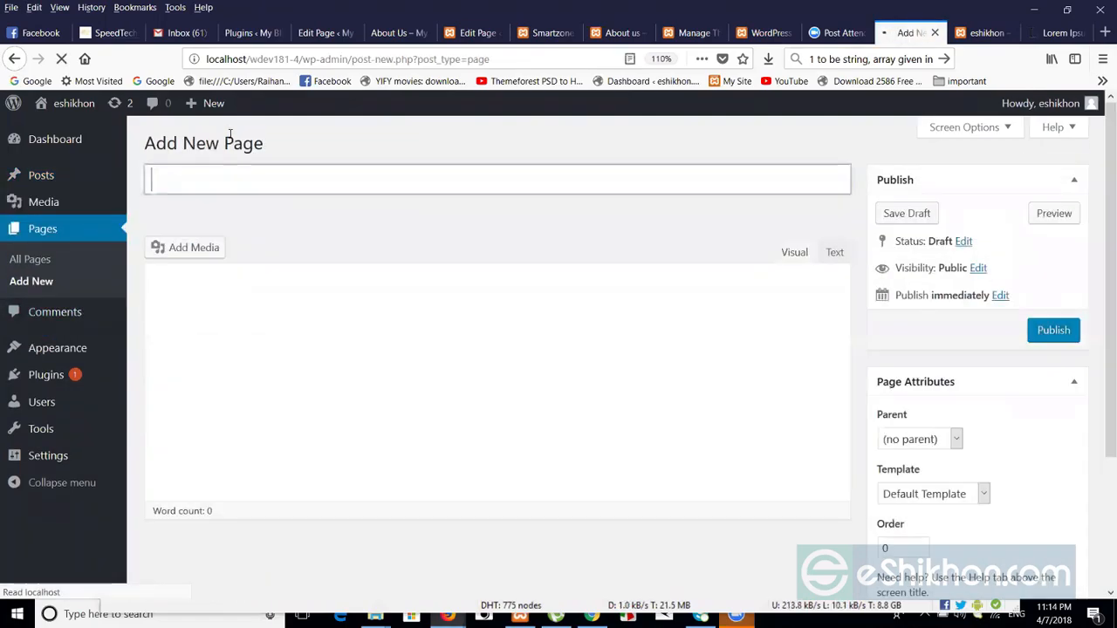
pyautogui.click(236, 183)
pyautogui.write('blog')
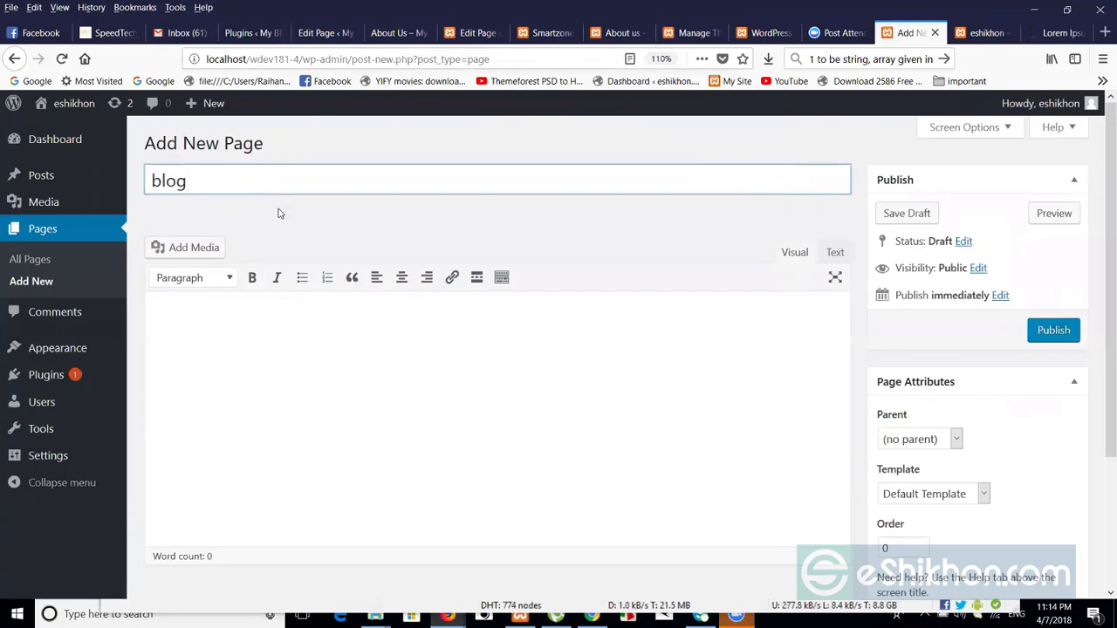
pyautogui.click(1038, 329)
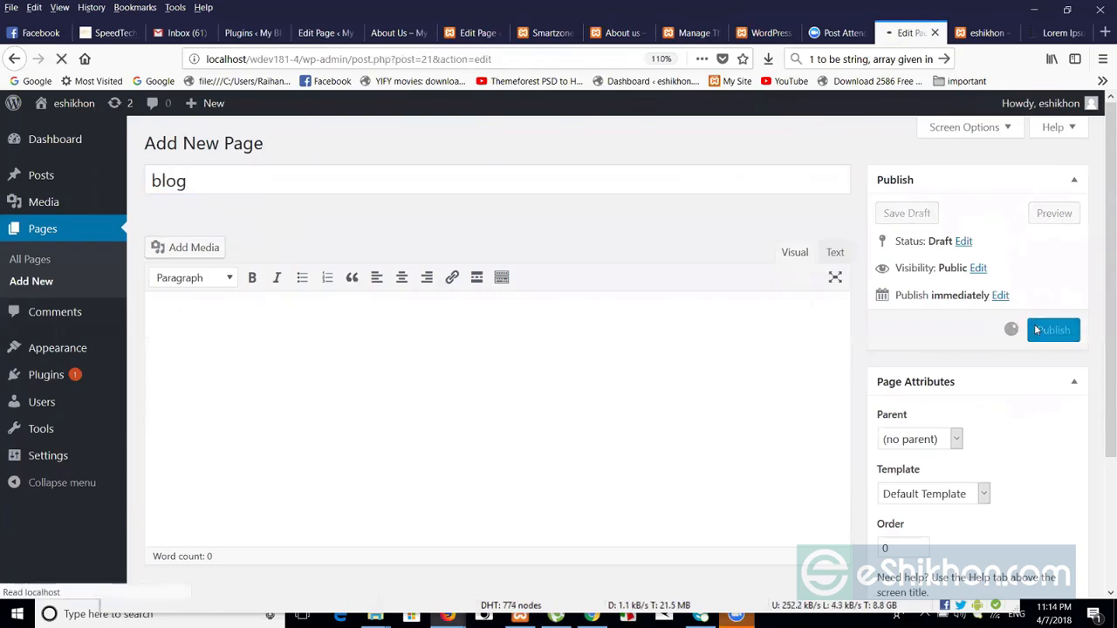
# - Open the site's menu for editing and move Home Page to the first position, above About Us
pyautogui.moveTo(87, 347)
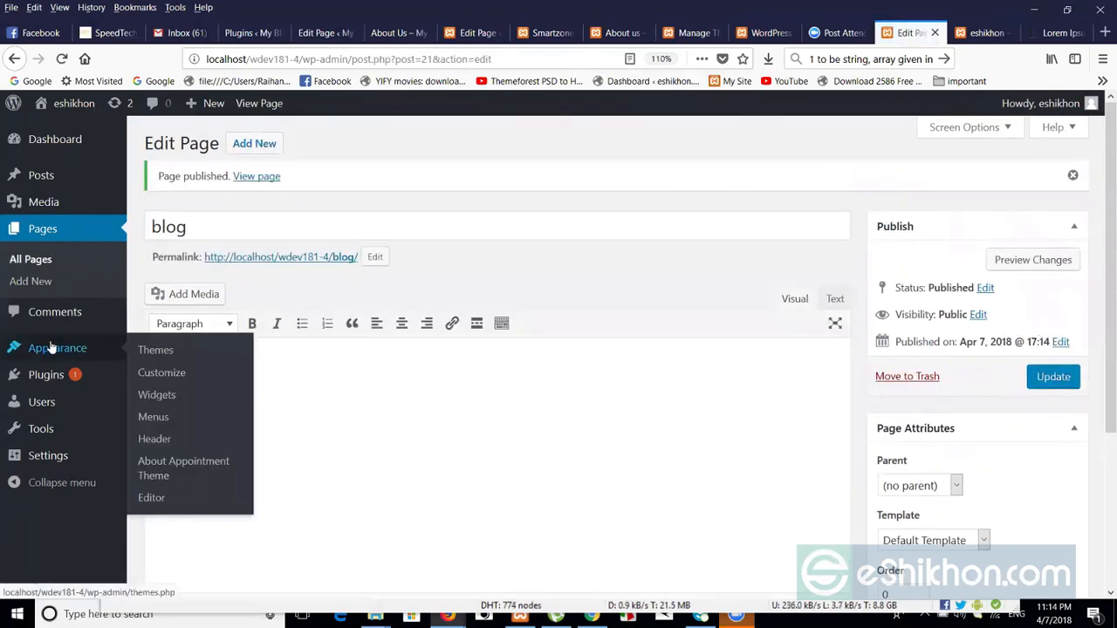
pyautogui.click(152, 417)
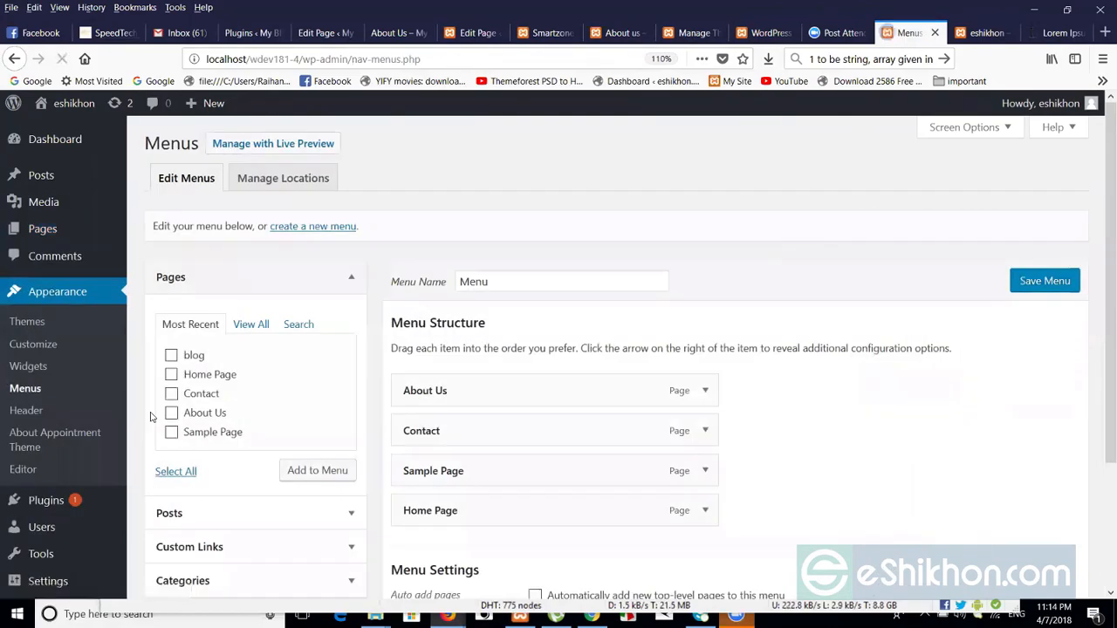
pyautogui.scroll(-3, 1101, 269)
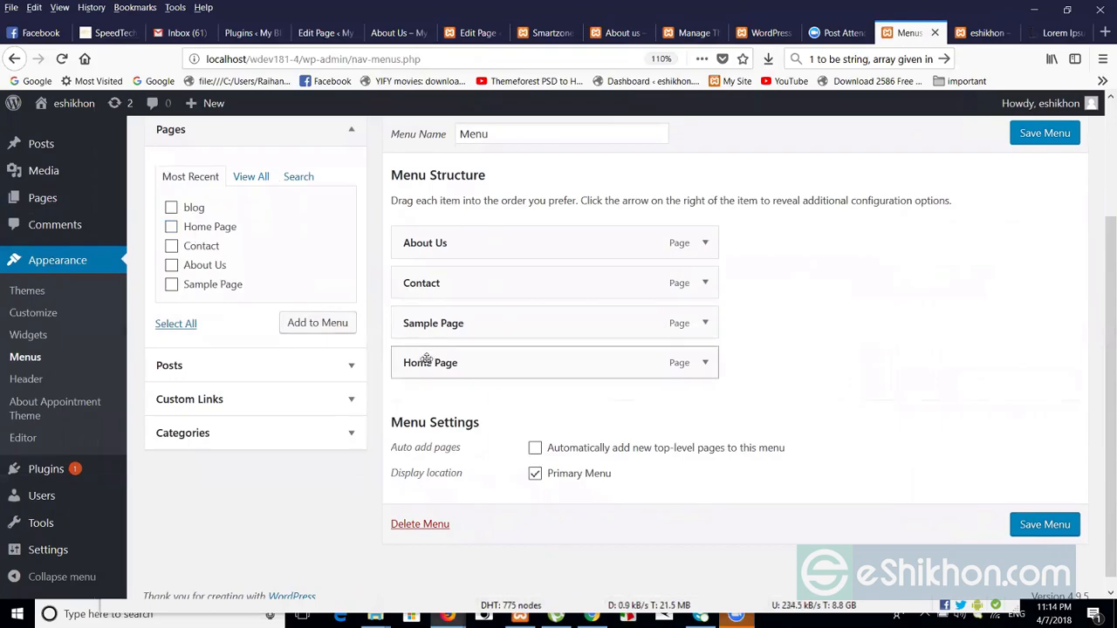
pyautogui.scroll(1, 425, 359)
pyautogui.moveTo(428, 389); pyautogui.dragTo(430, 268)
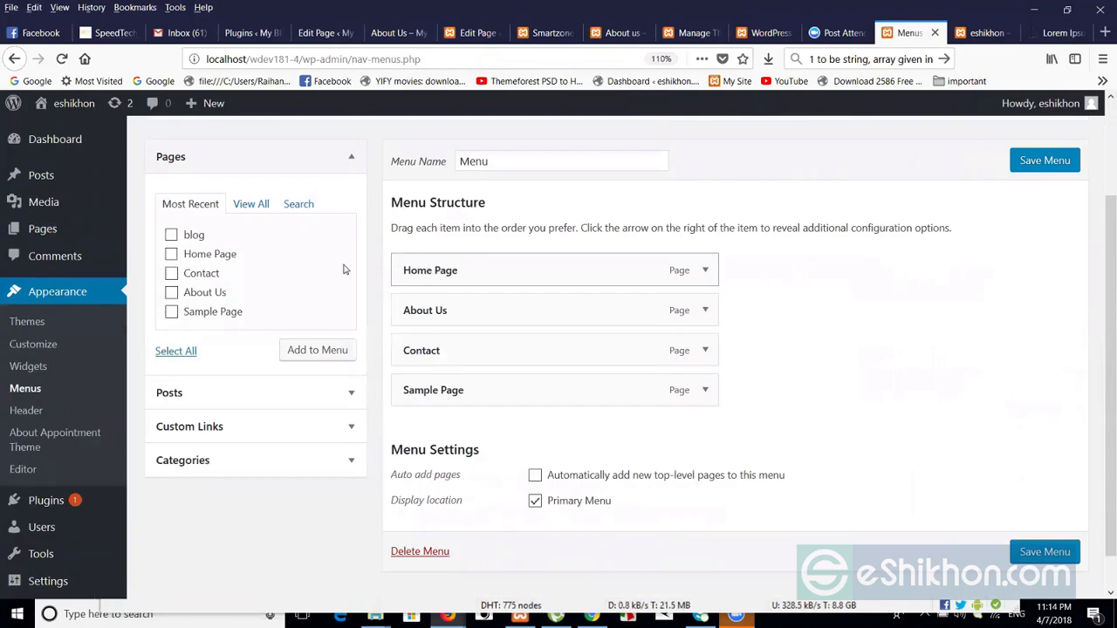
# - Add the blog page to the menu and place it directly below Home Page
pyautogui.click(195, 241)
pyautogui.click(313, 352)
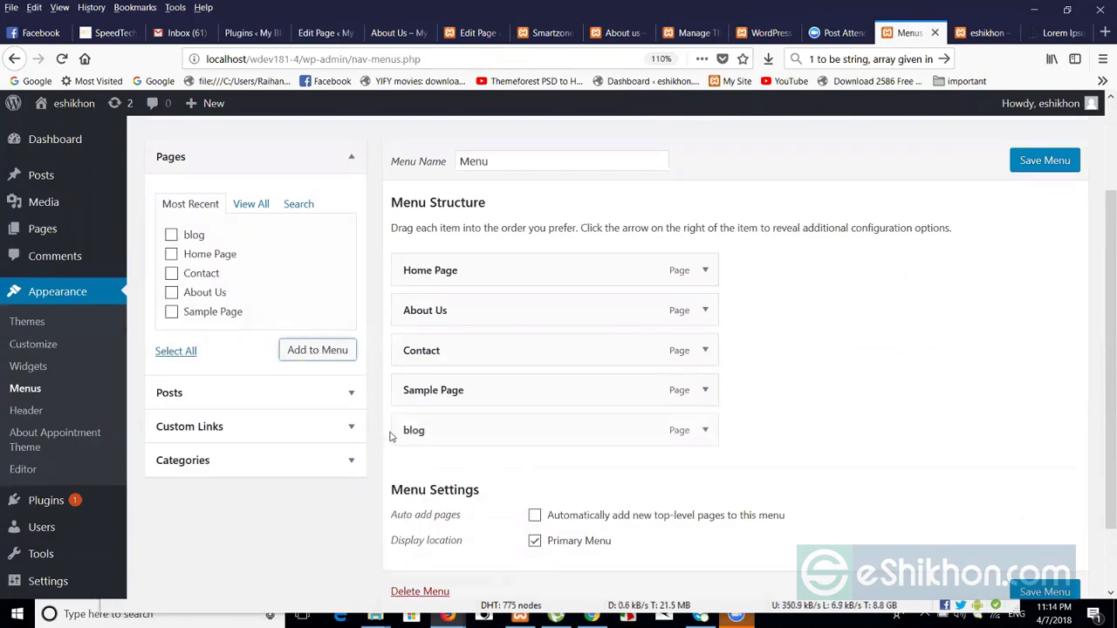
pyautogui.moveTo(411, 428); pyautogui.dragTo(417, 311)
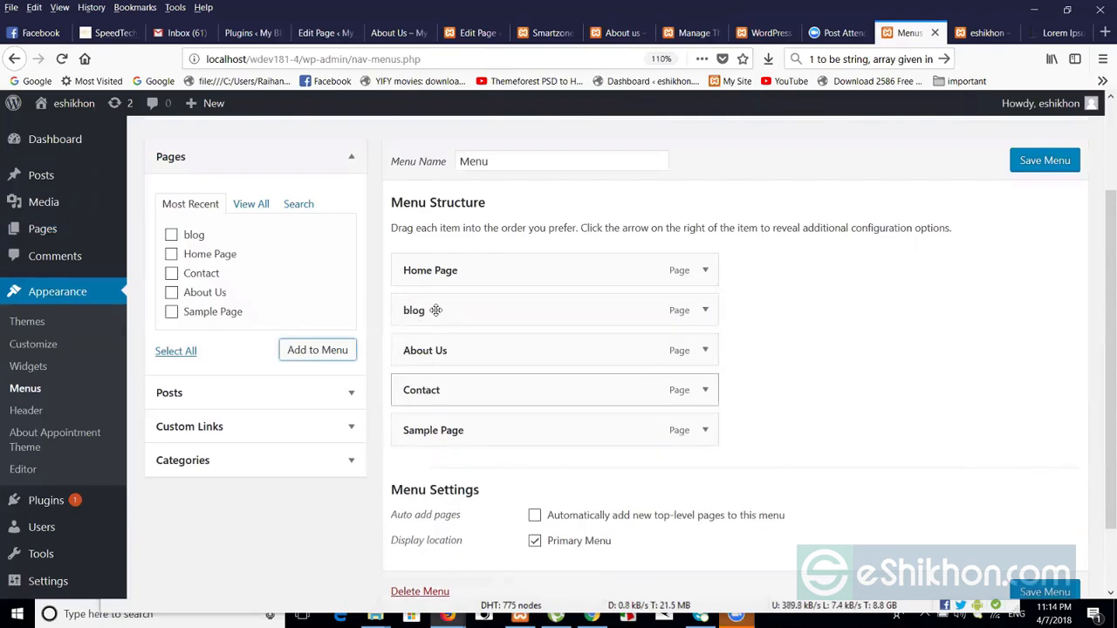
# - Save the menu and reload the site's front page to check the new menu order
pyautogui.click(1023, 166)
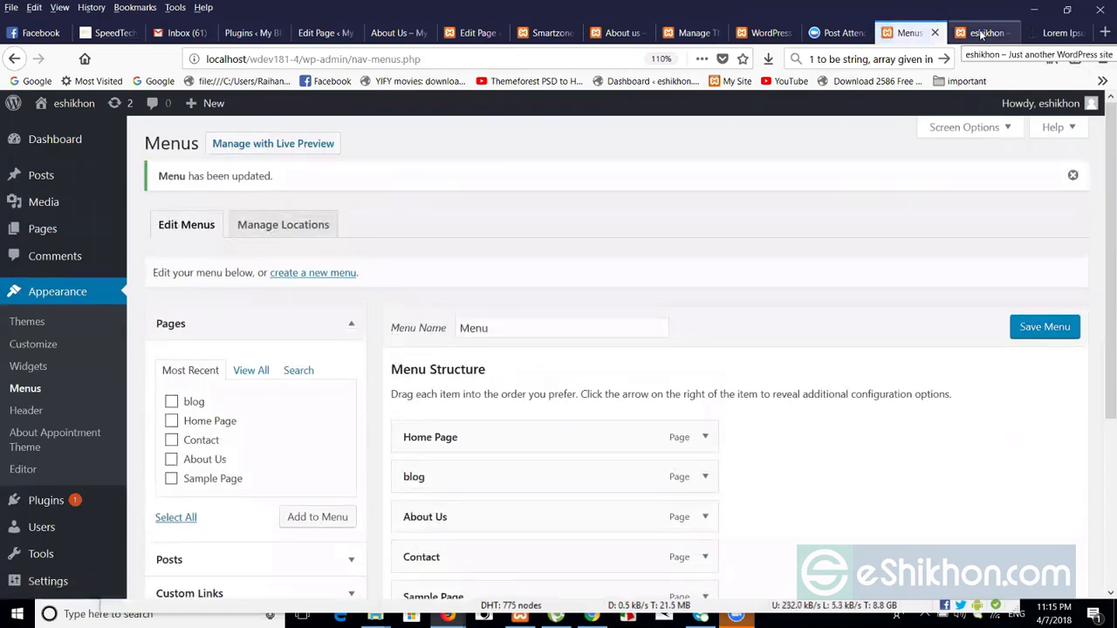
pyautogui.click(984, 32)
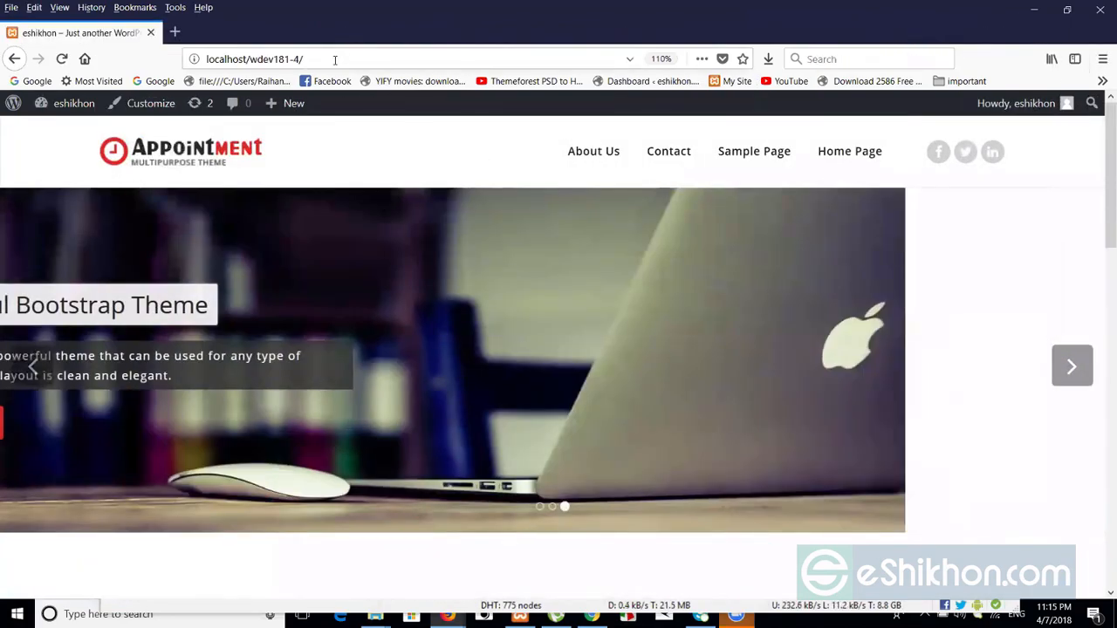
pyautogui.click(334, 59)
pyautogui.press('Return')
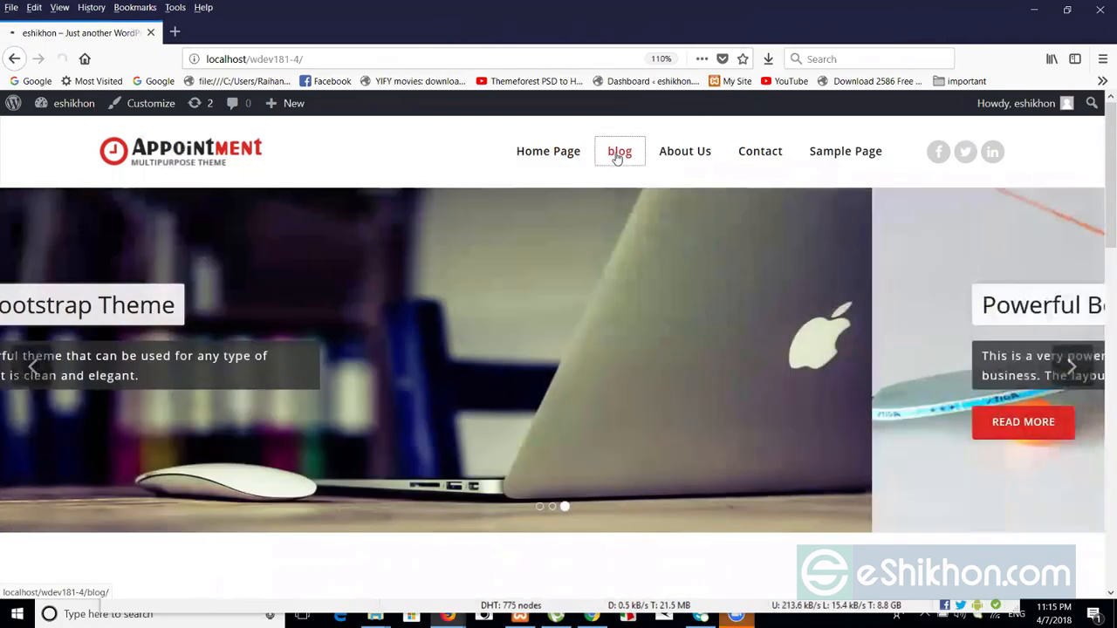
# - Check the blog and Home Page menu links, return to the site's root address, and close the site view
pyautogui.click(617, 155)
pyautogui.click(517, 153)
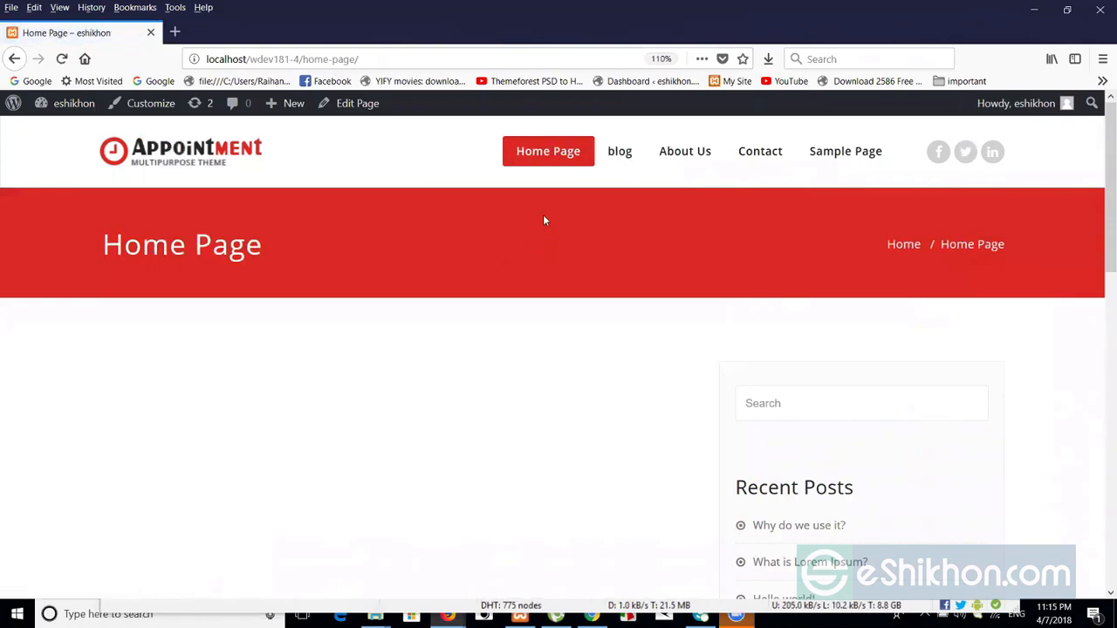
pyautogui.moveTo(305, 59); pyautogui.dragTo(366, 61)
pyautogui.press('BackSpace')
pyautogui.press('Return')
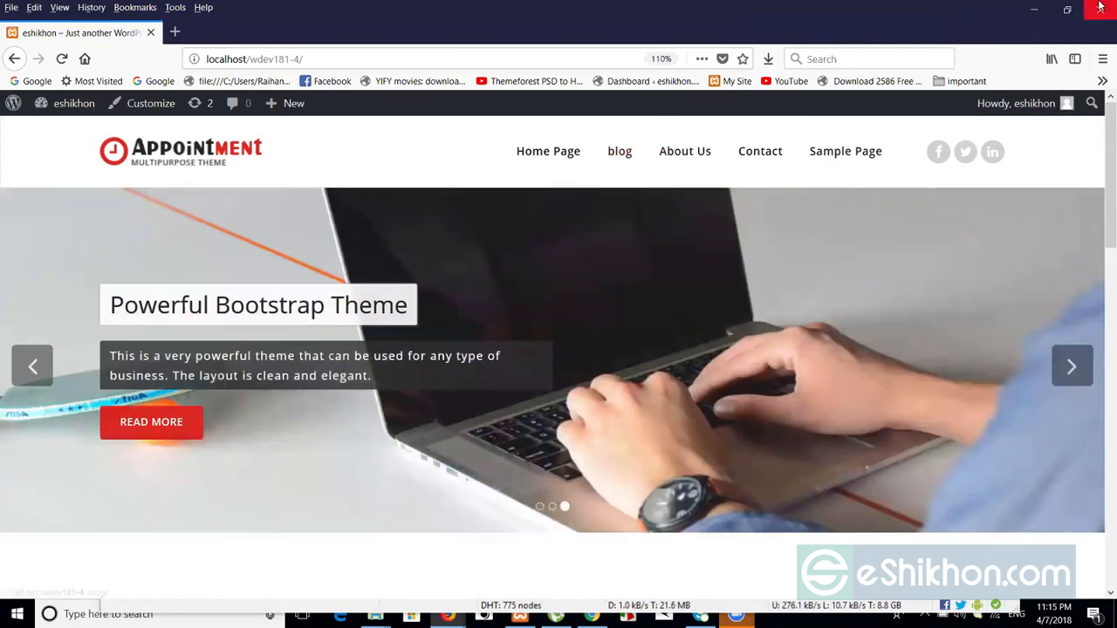
pyautogui.click(1100, 7)
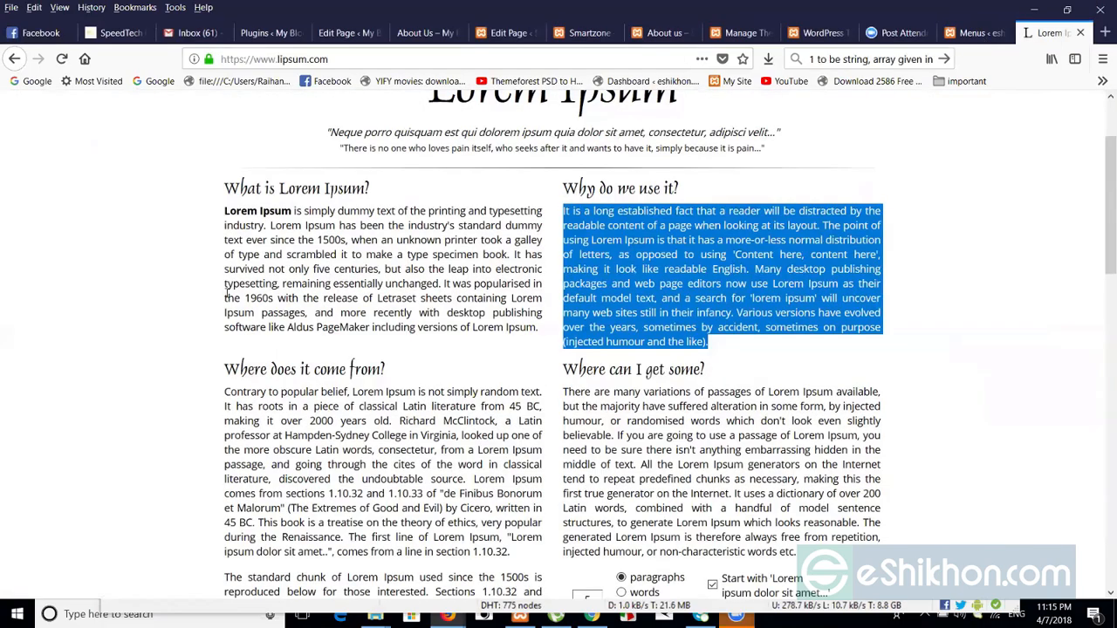
# - In the admin Reading settings, make the homepage display a static page, with Home Page as the homepage
pyautogui.hotkey('ctrl', 'shift', 'Tab')
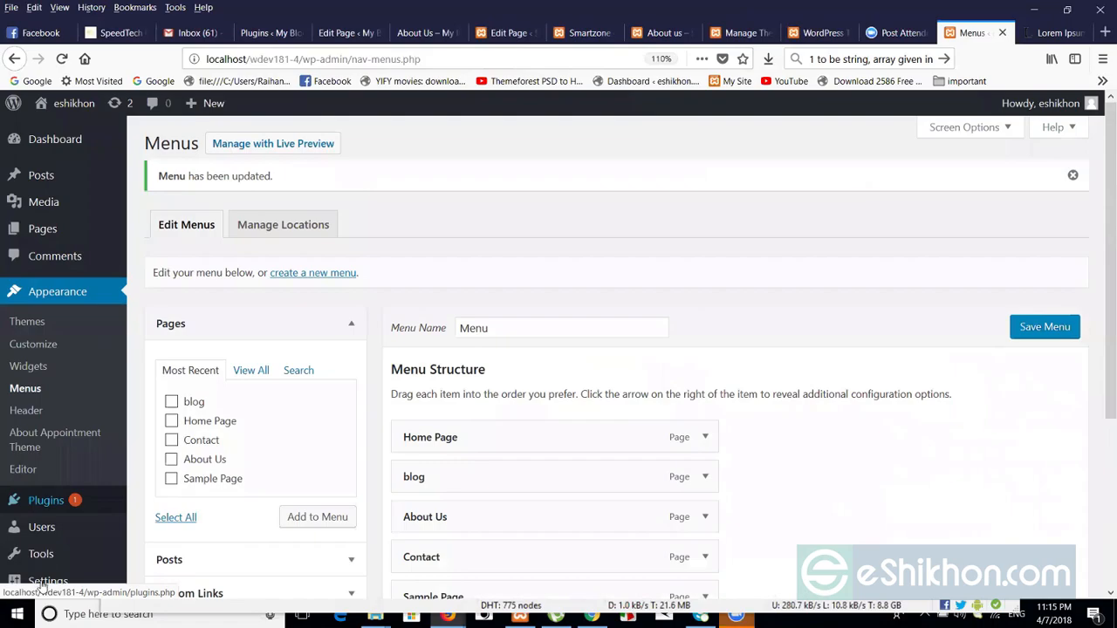
pyautogui.moveTo(40, 588)
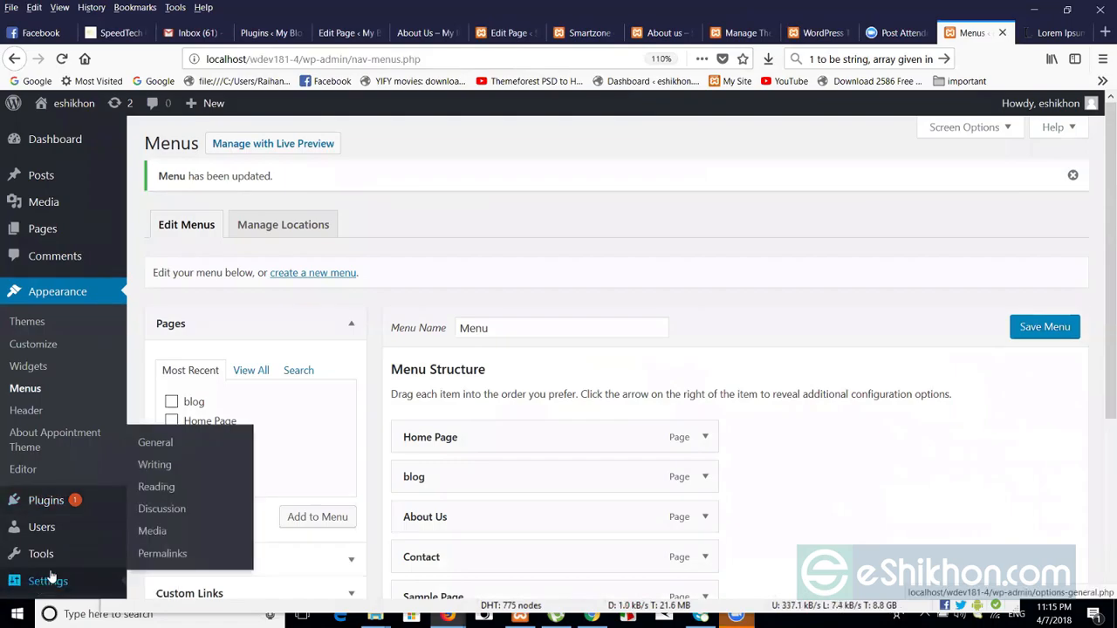
pyautogui.click(163, 498)
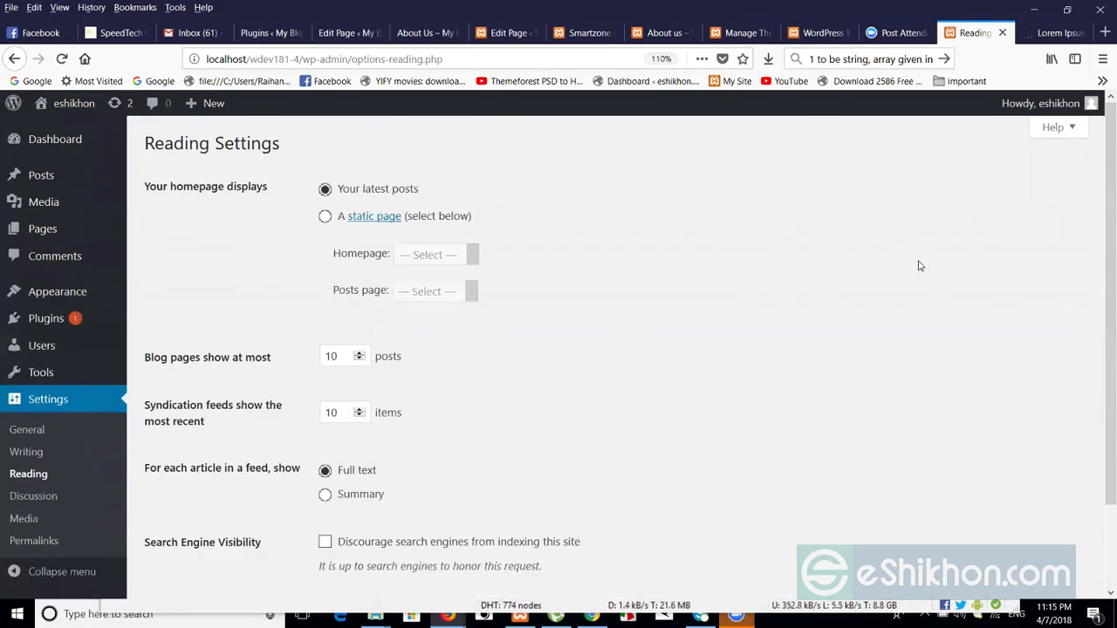
pyautogui.moveTo(1106, 263); pyautogui.dragTo(1107, 299)
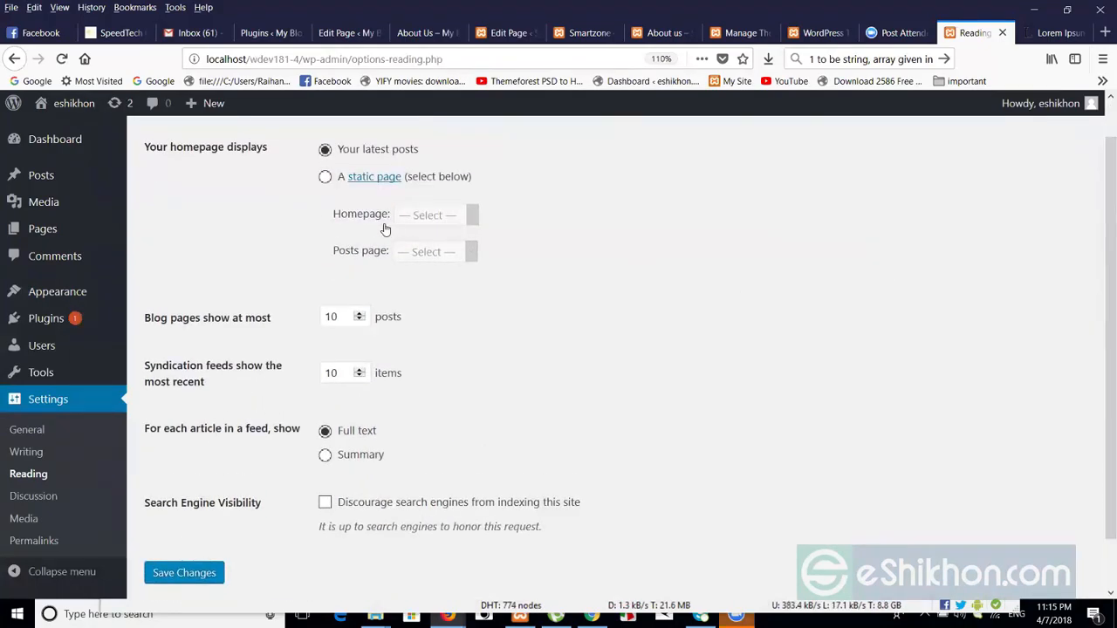
pyautogui.click(326, 178)
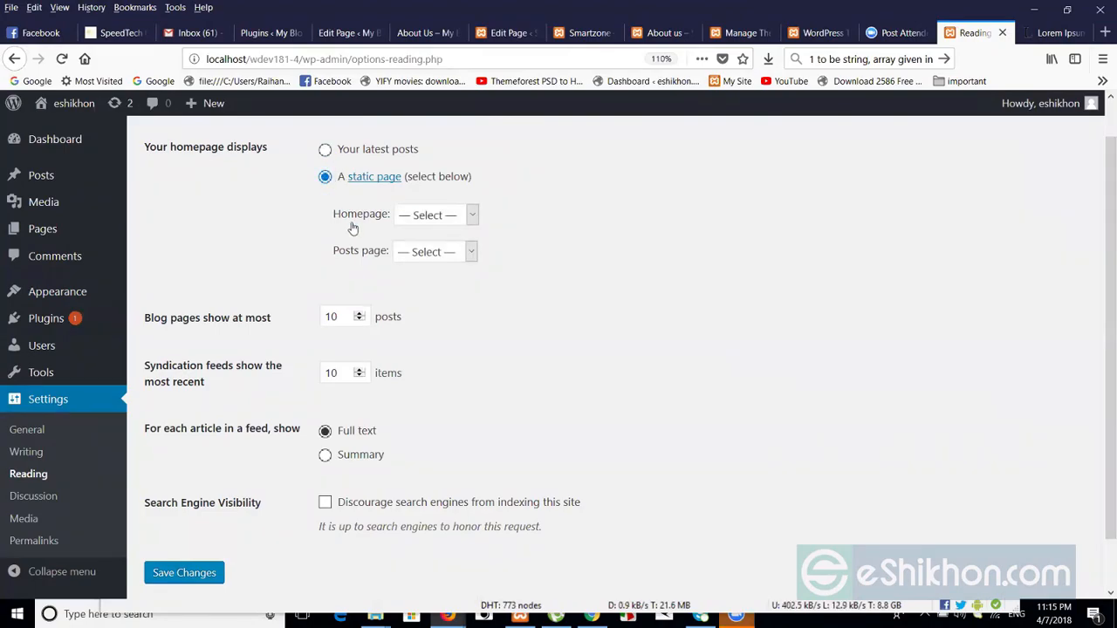
pyautogui.click(447, 219)
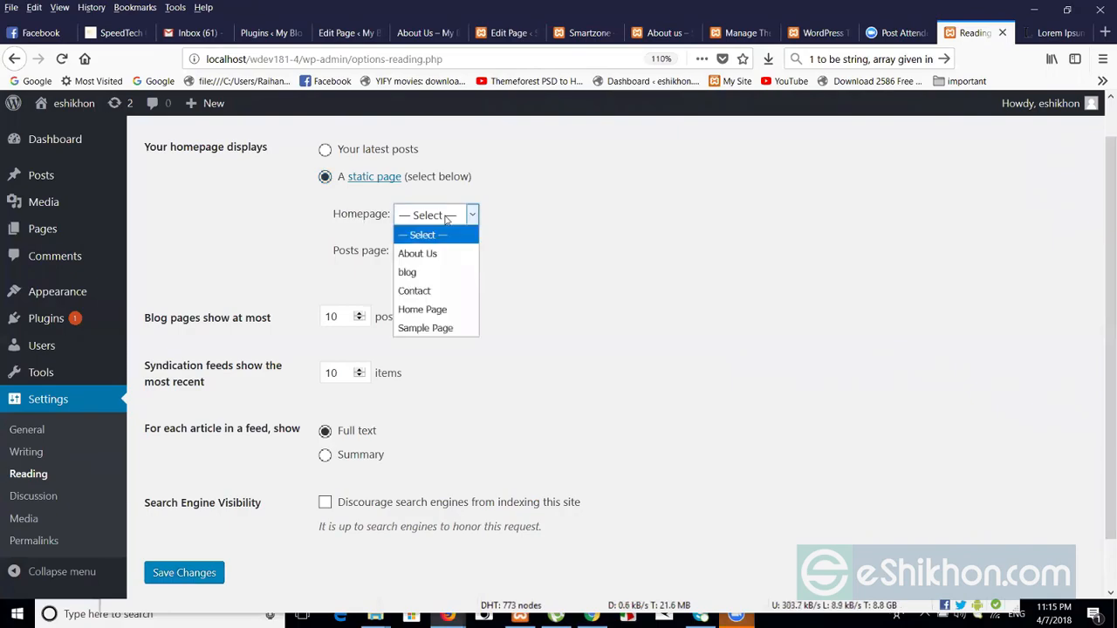
pyautogui.click(410, 309)
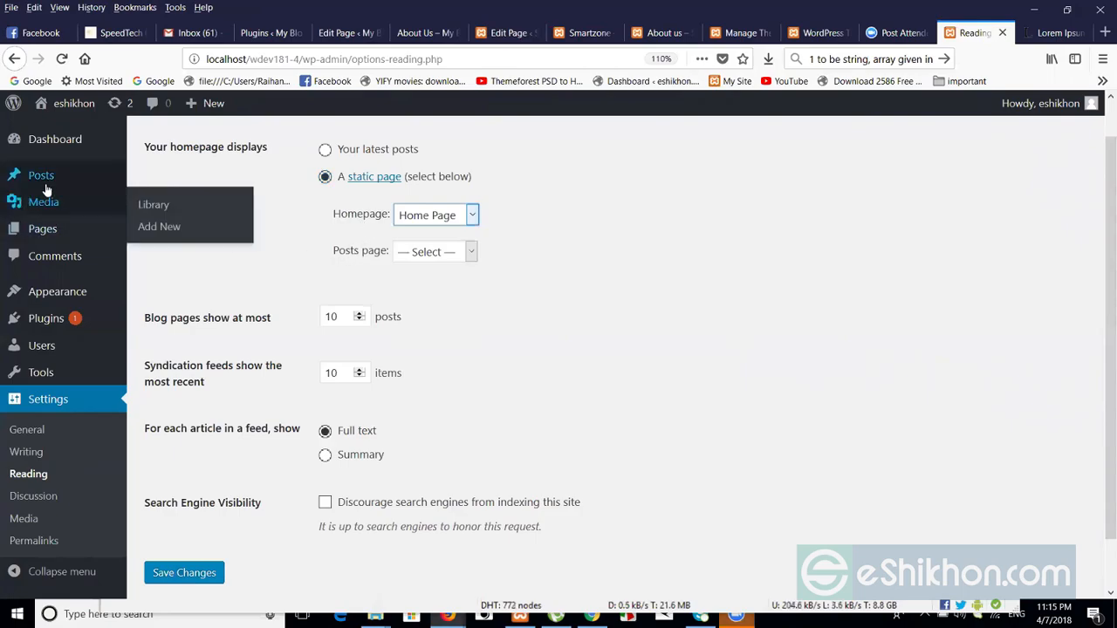
# - Choose blog as the posts page and save the Reading settings
pyautogui.moveTo(44, 181)
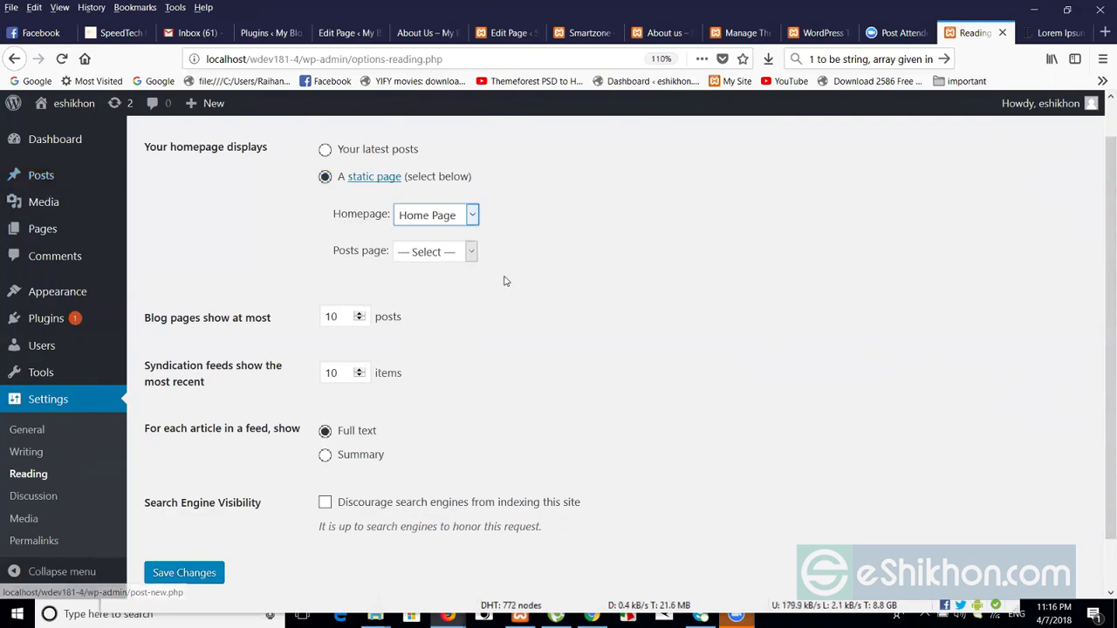
pyautogui.click(421, 254)
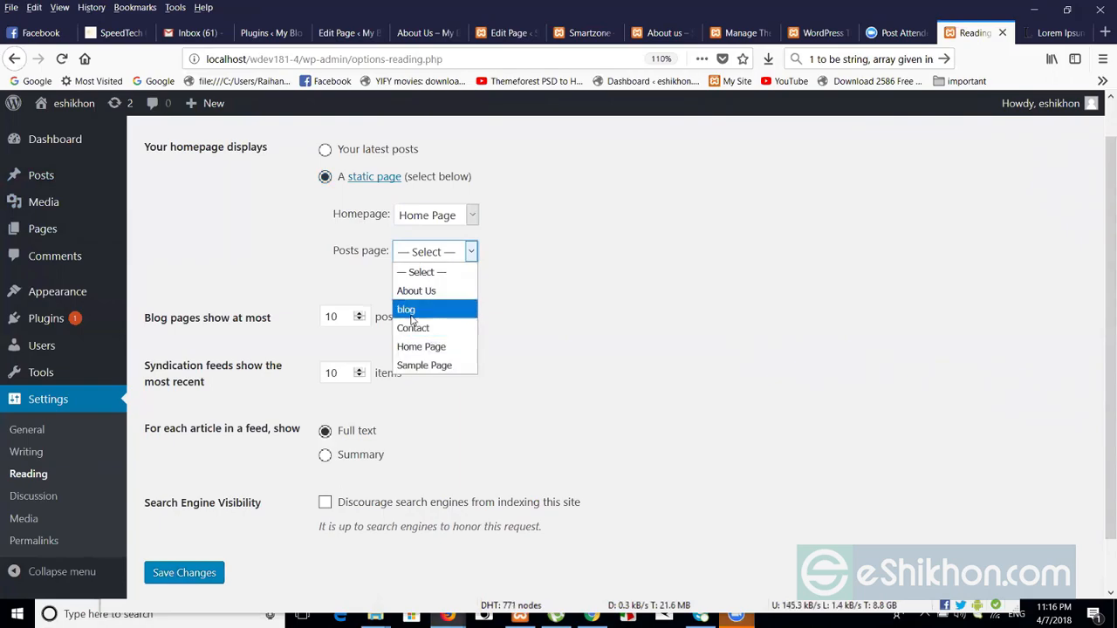
pyautogui.click(411, 313)
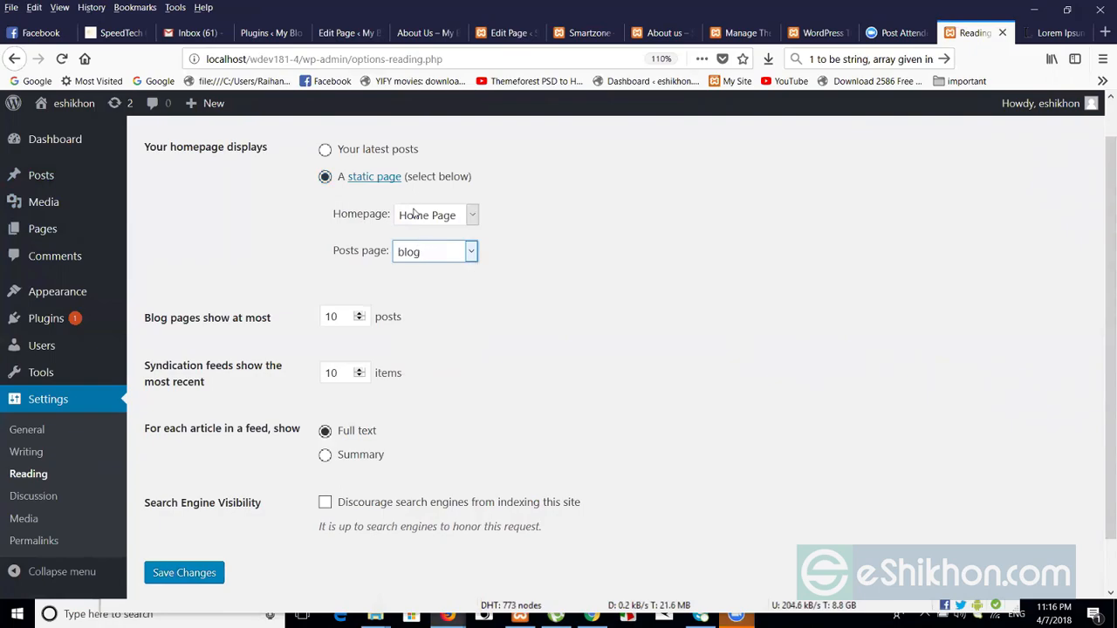
pyautogui.click(189, 577)
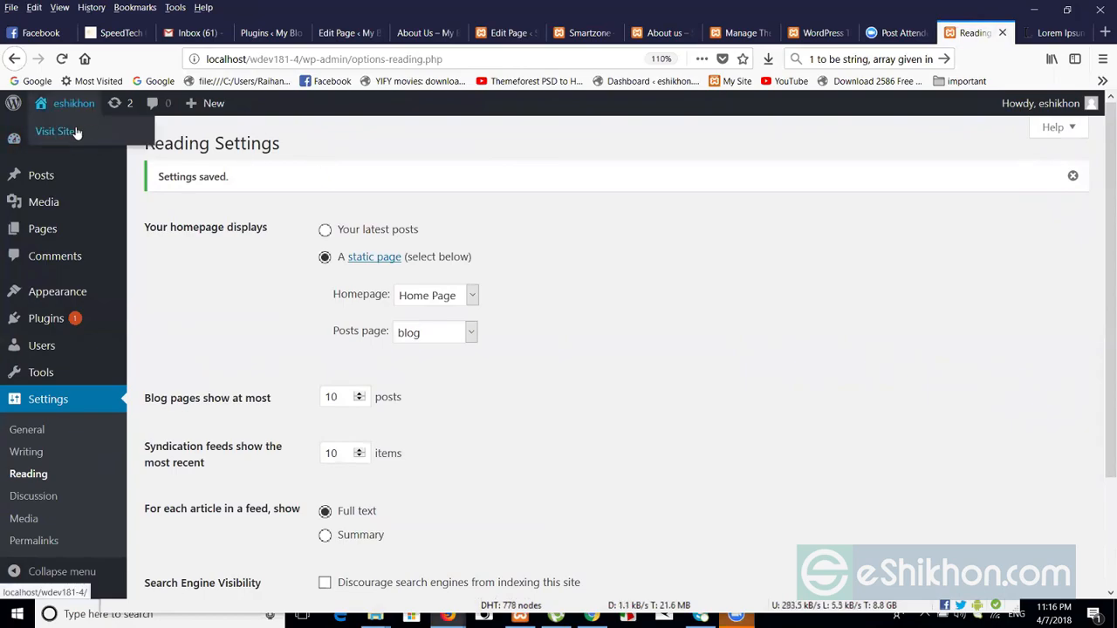
# - Visit the site in a new tab and examine the posts on the blog page and the content of Home Page
pyautogui.rightClick(77, 131)
pyautogui.click(95, 137)
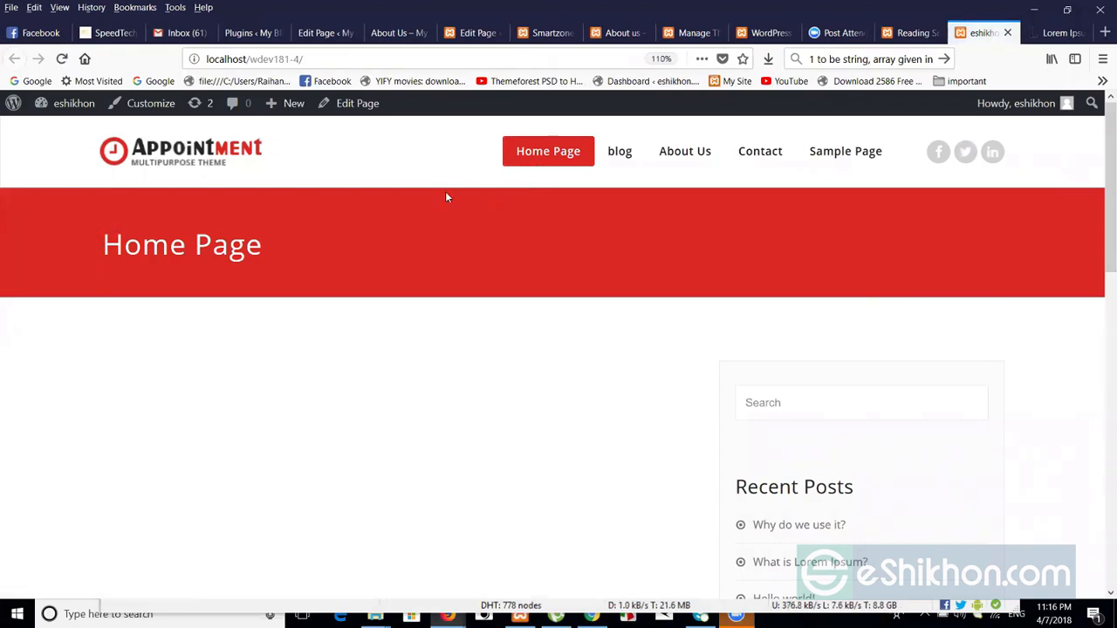
pyautogui.click(618, 154)
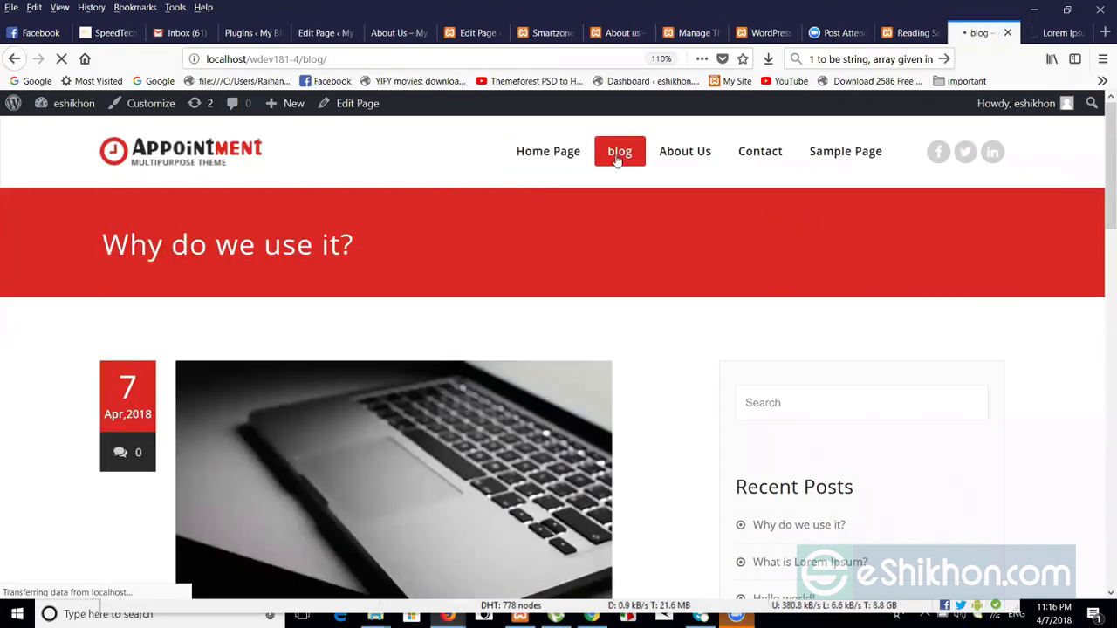
pyautogui.moveTo(1100, 141); pyautogui.dragTo(1101, 207)
pyautogui.scroll(-2, 1101, 207)
pyautogui.moveTo(1101, 312); pyautogui.dragTo(1100, 504)
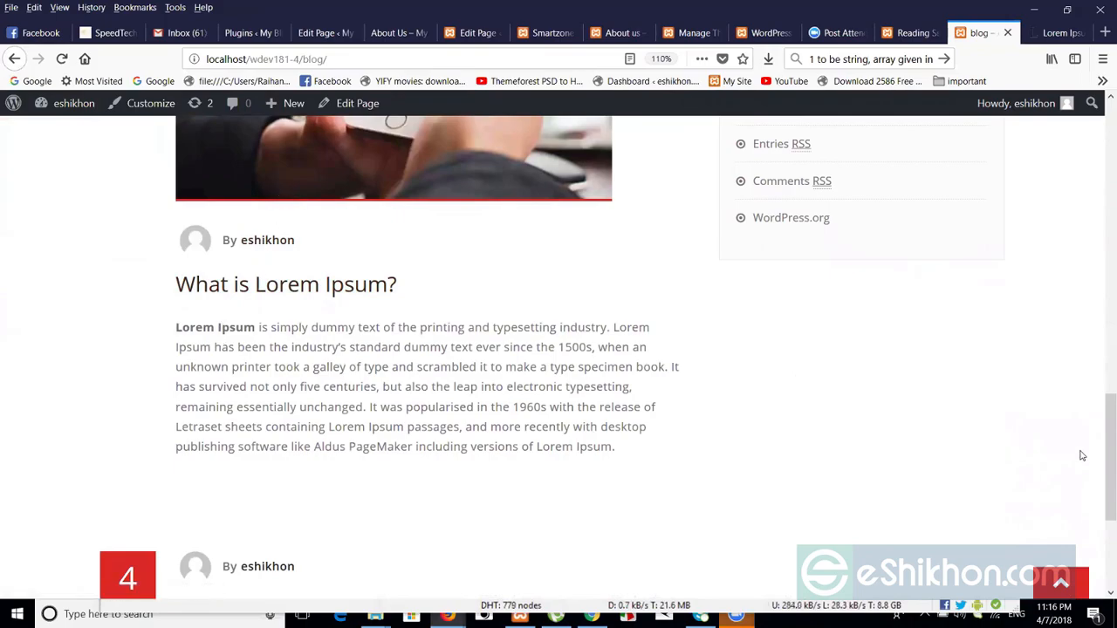
pyautogui.moveTo(1101, 464); pyautogui.dragTo(1101, 379)
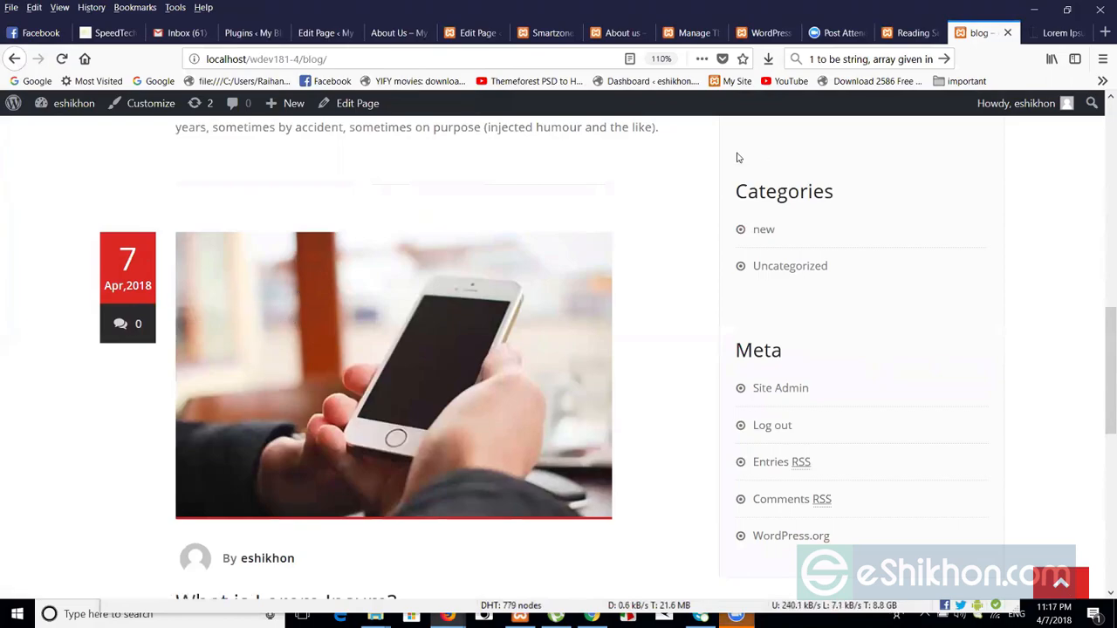
pyautogui.moveTo(1100, 339); pyautogui.dragTo(1100, 116)
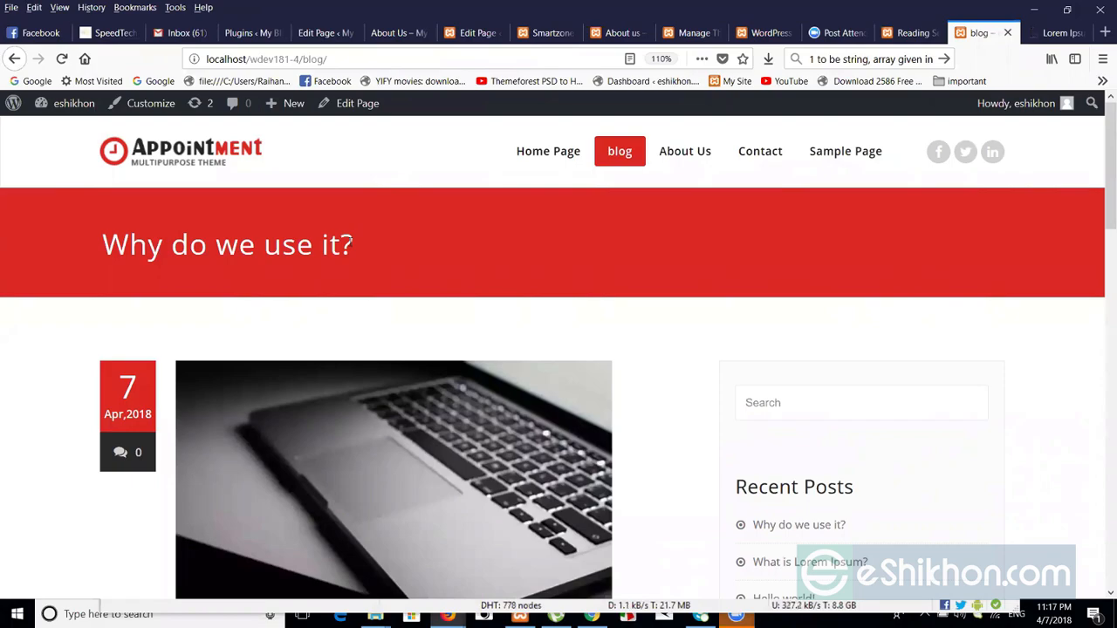
pyautogui.click(537, 154)
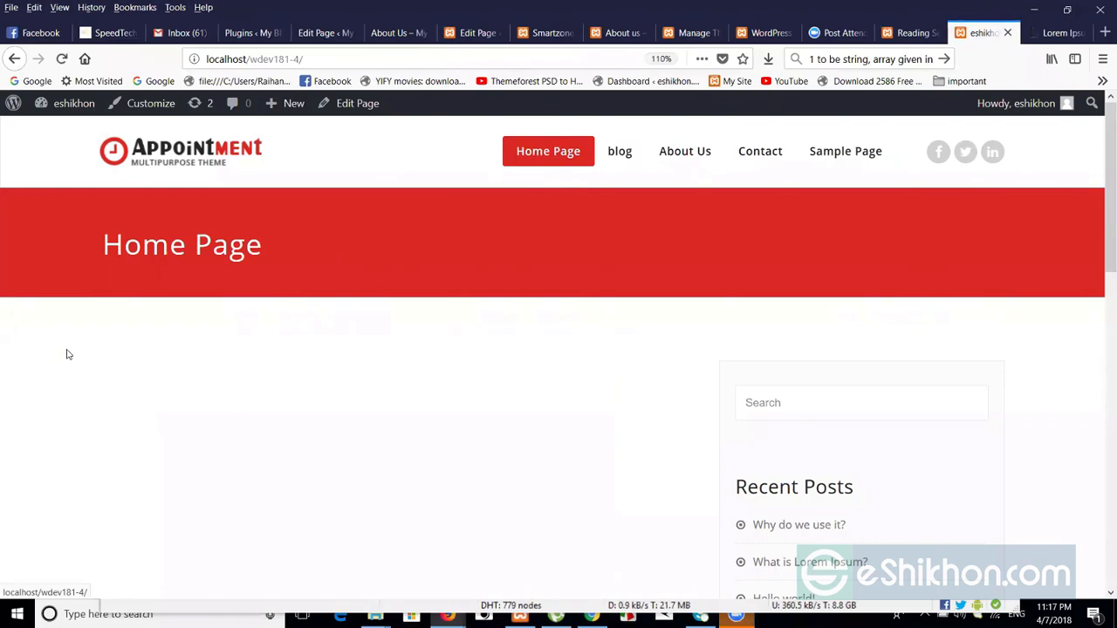
# - Return to the admin area, open Home Page for editing, assign it the Home Page template, and update it
pyautogui.click(907, 33)
pyautogui.click(19, 228)
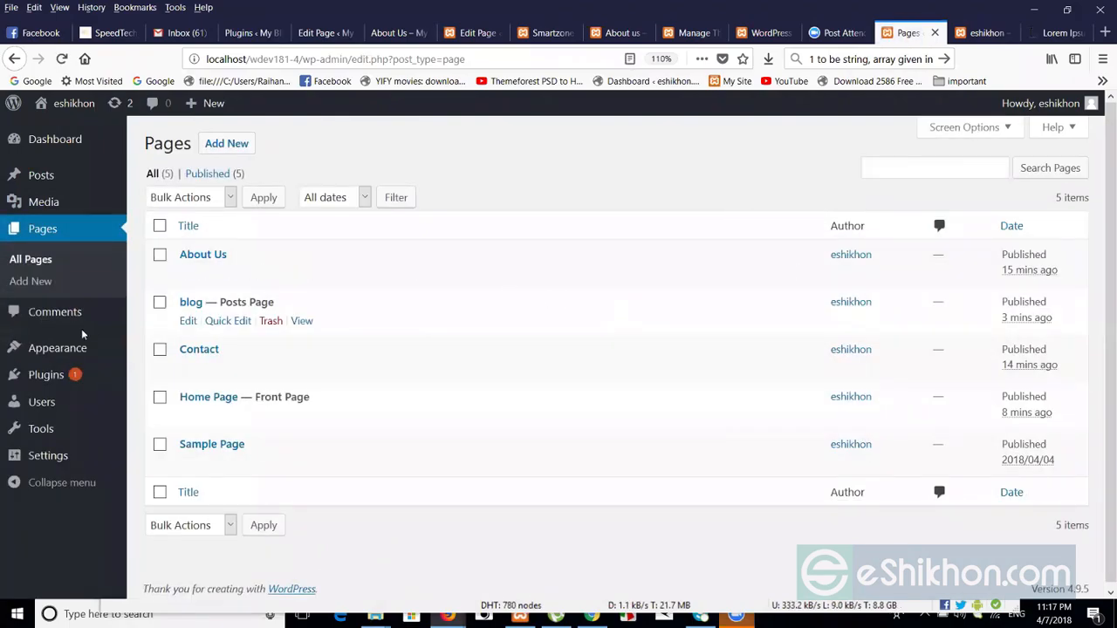
pyautogui.click(209, 403)
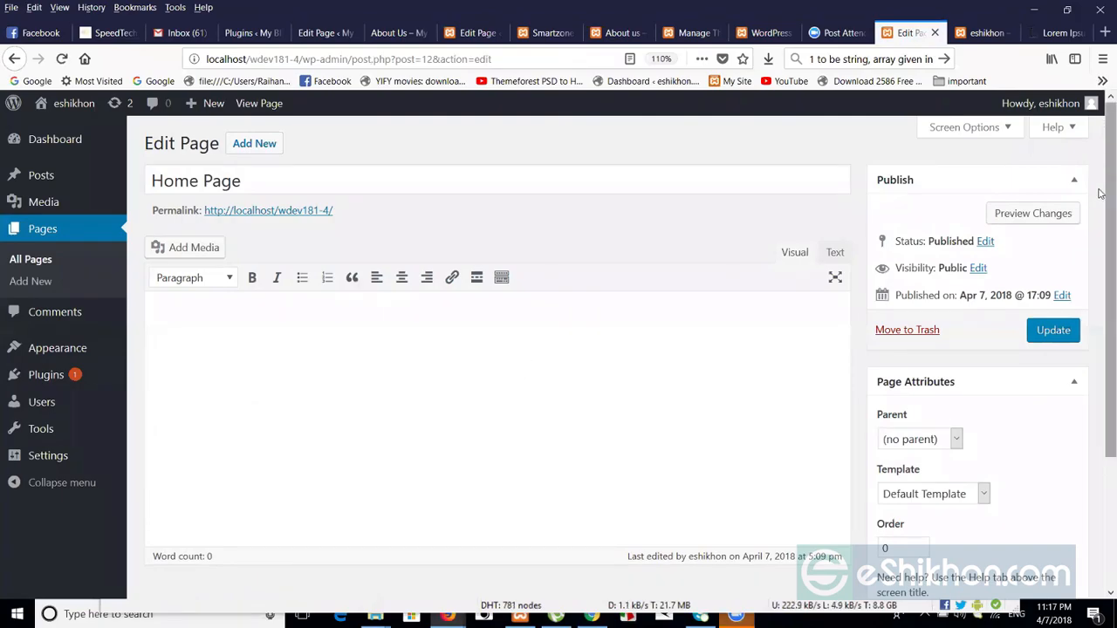
pyautogui.scroll(-3, 1101, 163)
pyautogui.click(951, 356)
pyautogui.click(899, 450)
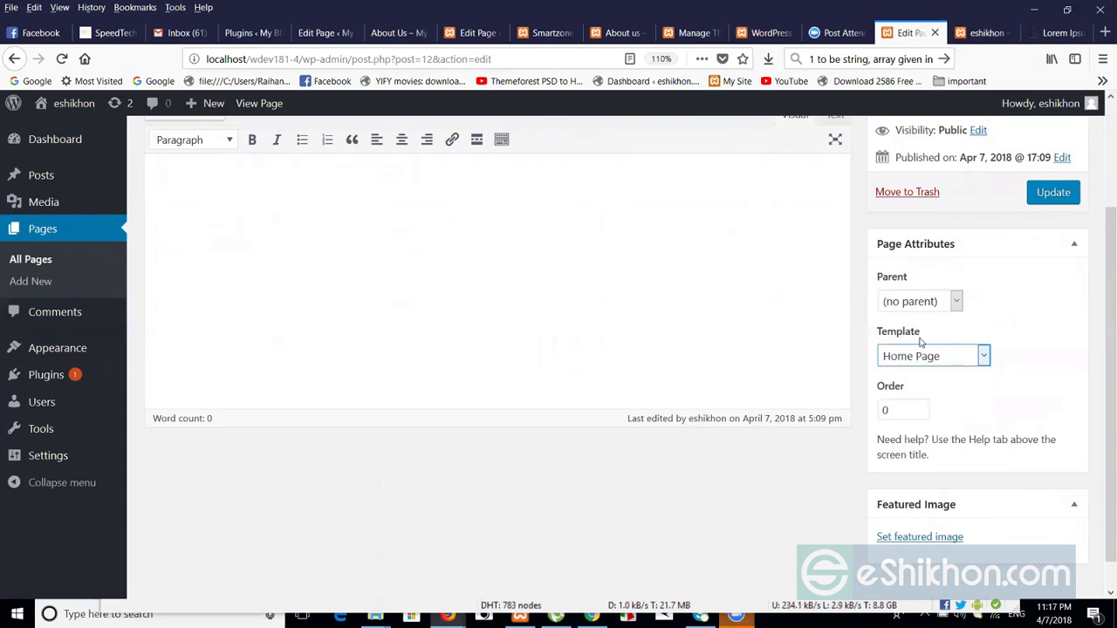
pyautogui.click(1053, 193)
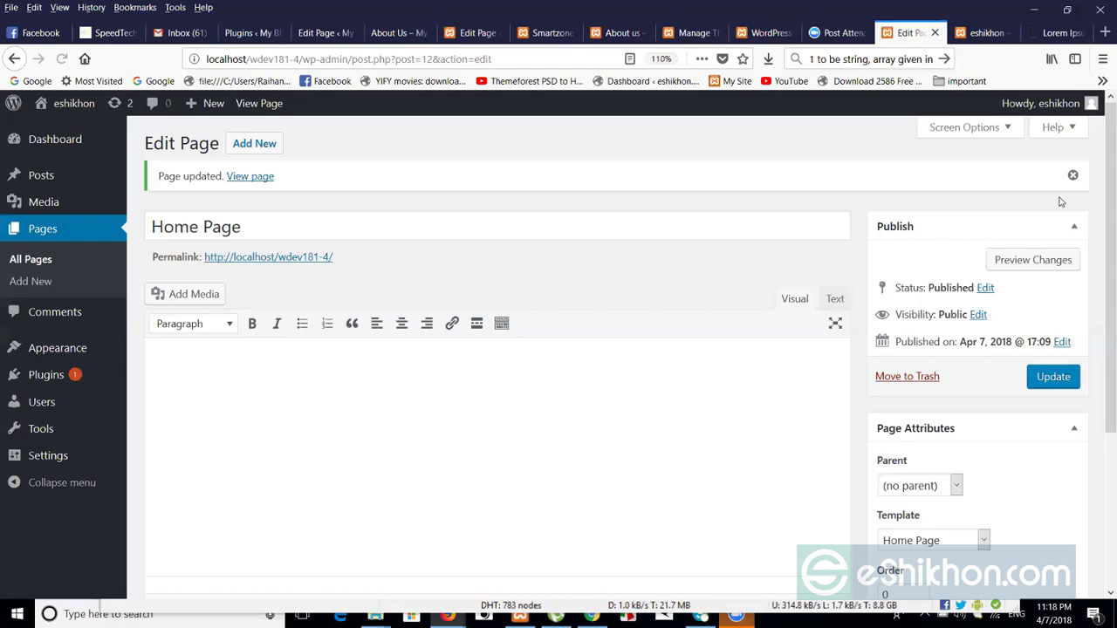
# - Reload the site's front page and check how Home Page displays with its template
pyautogui.click(996, 33)
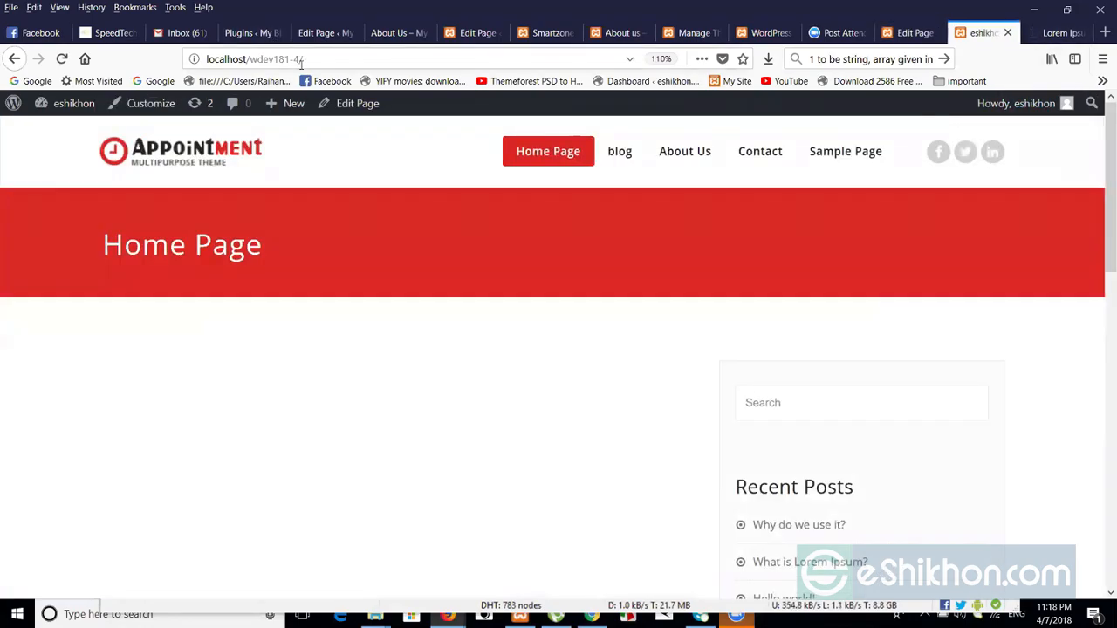
pyautogui.click(300, 60)
pyautogui.press('Return')
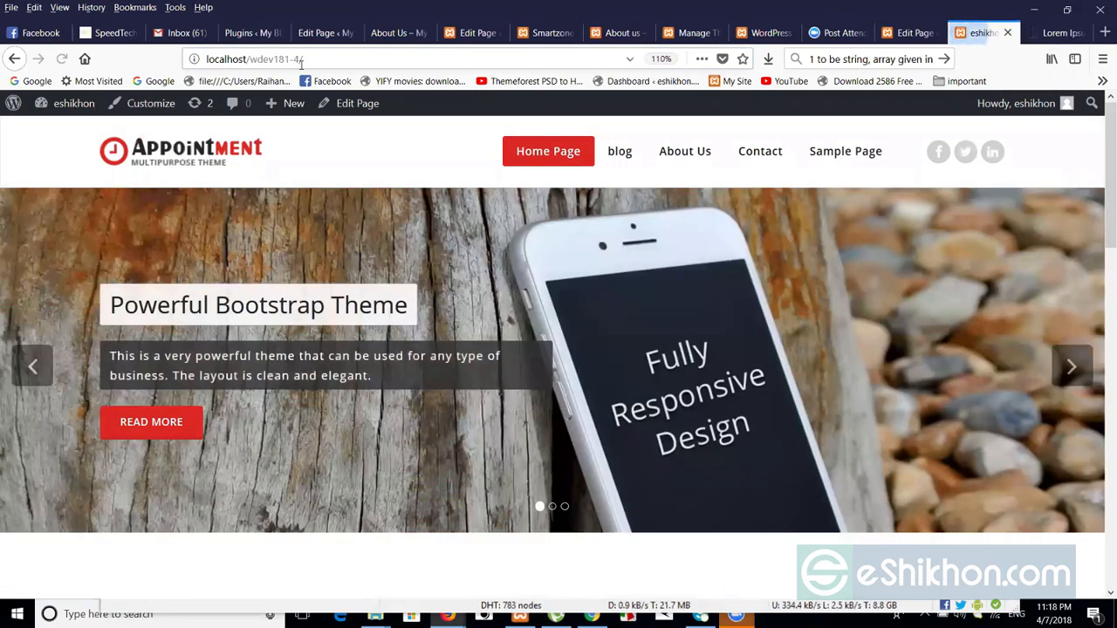
pyautogui.click(514, 152)
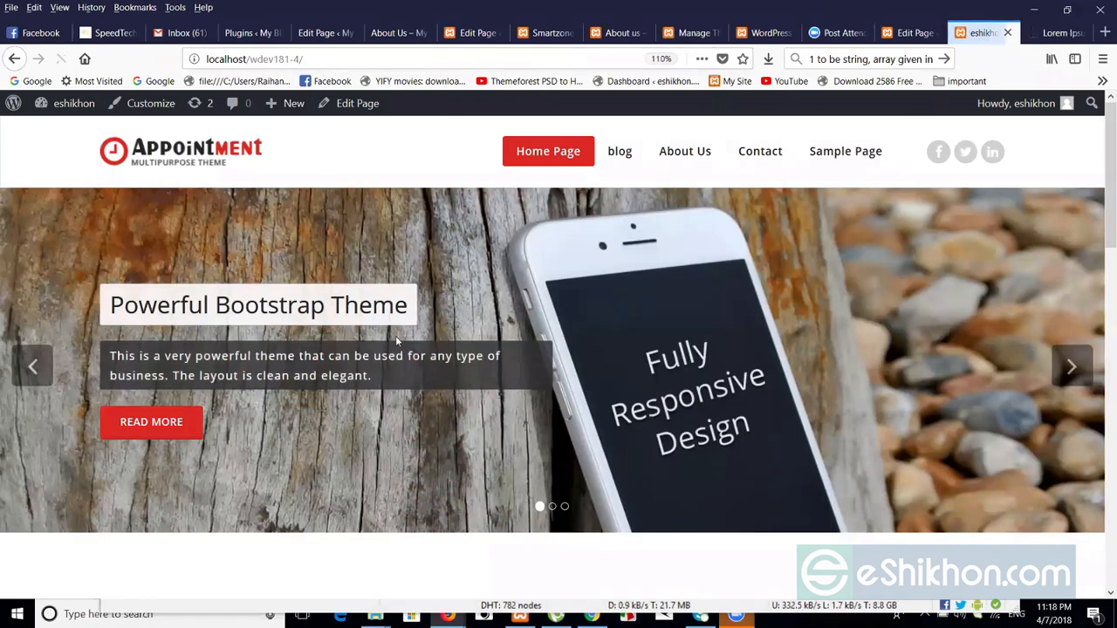
# - Look through the site's blog, About Us, Contact and Sample Page pages using its menu
pyautogui.click(619, 154)
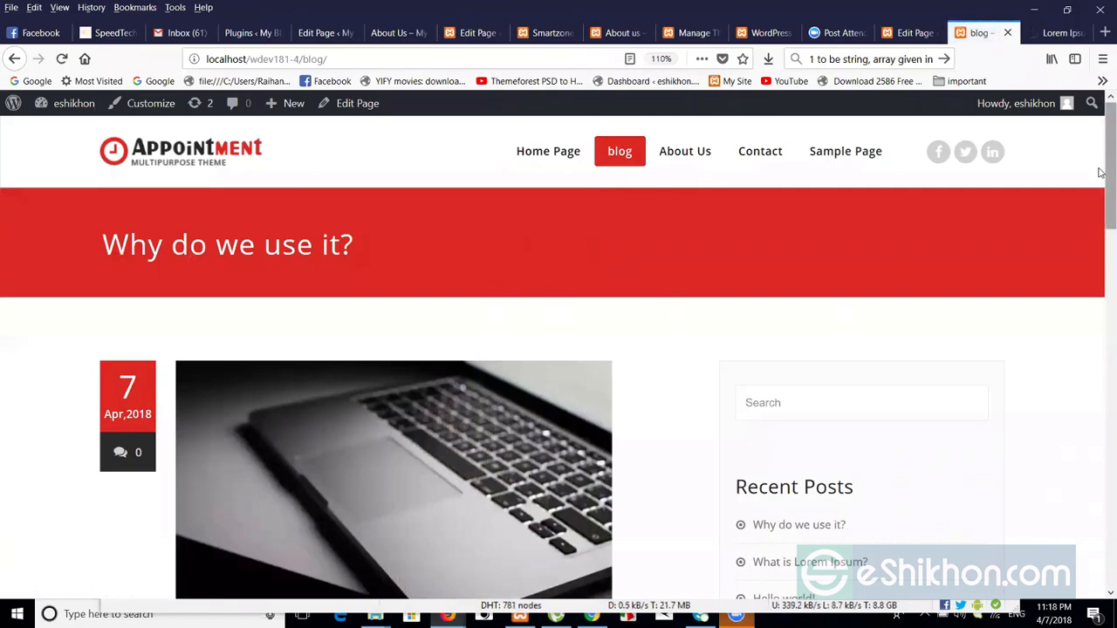
pyautogui.scroll(-10, 1099, 175)
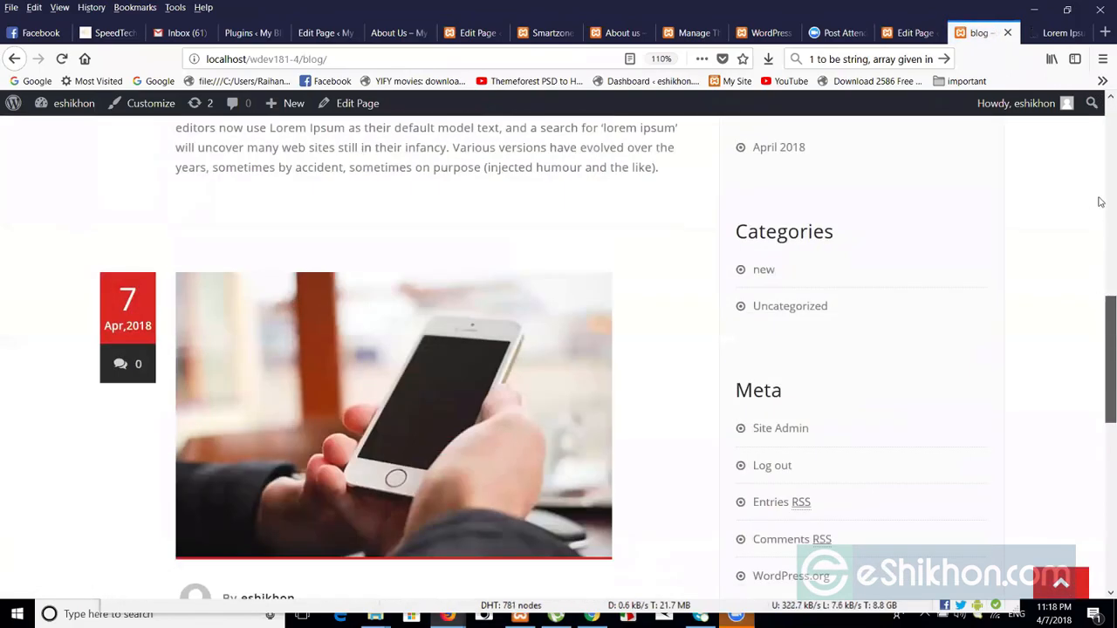
pyautogui.scroll(10, 1100, 202)
pyautogui.click(698, 151)
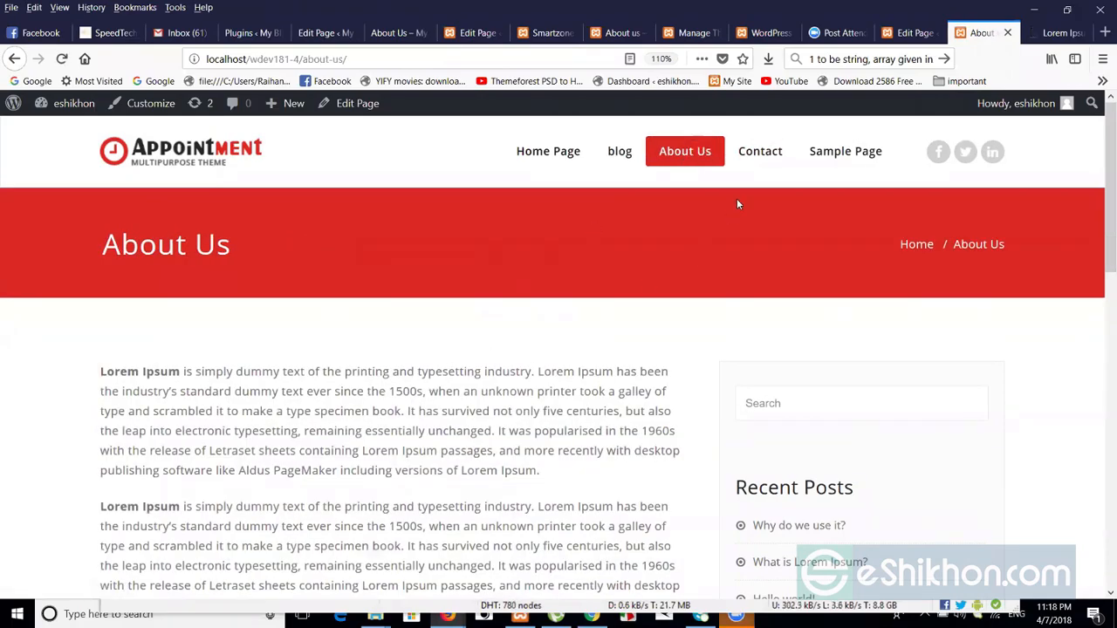
pyautogui.click(757, 154)
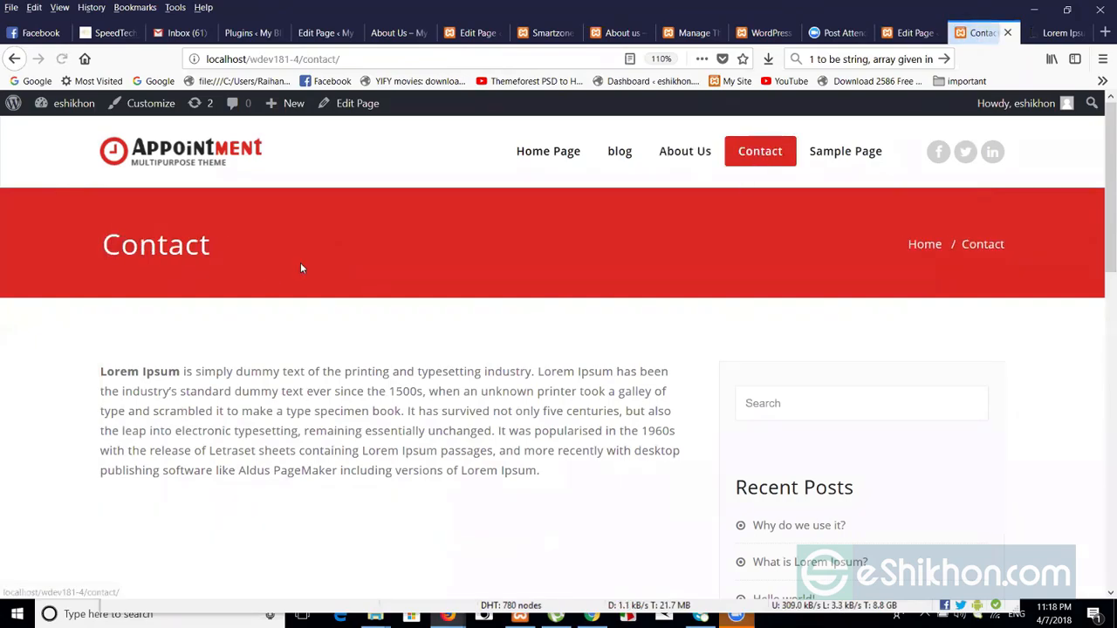
pyautogui.click(848, 152)
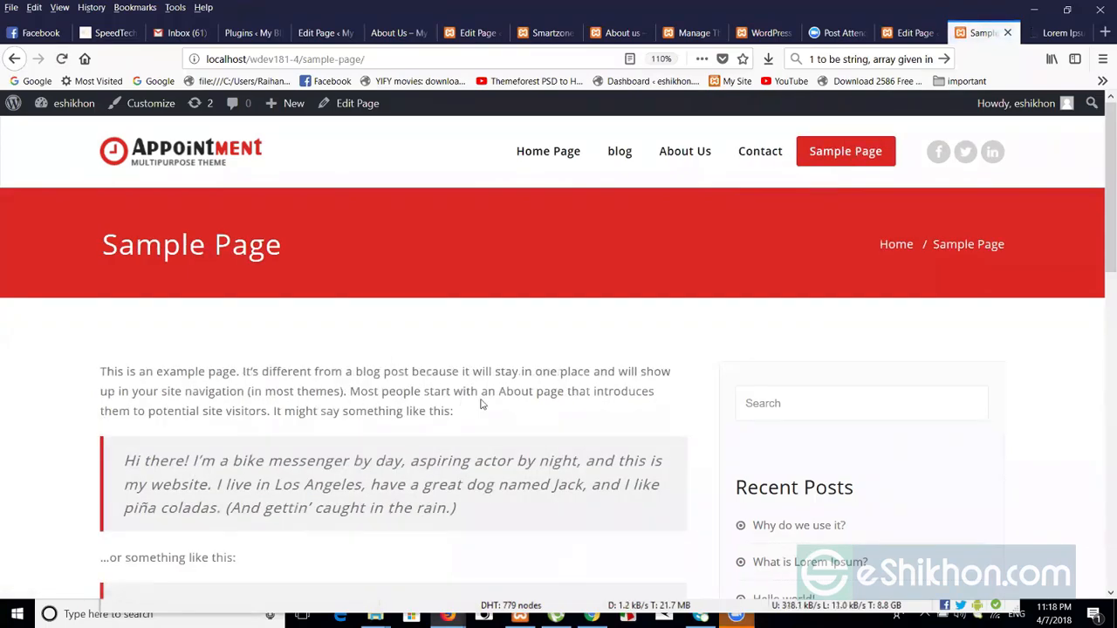
# - Examine the content of Sample Page, then open Home Page from the site's menu and look over its sections
pyautogui.scroll(-3, 1101, 349)
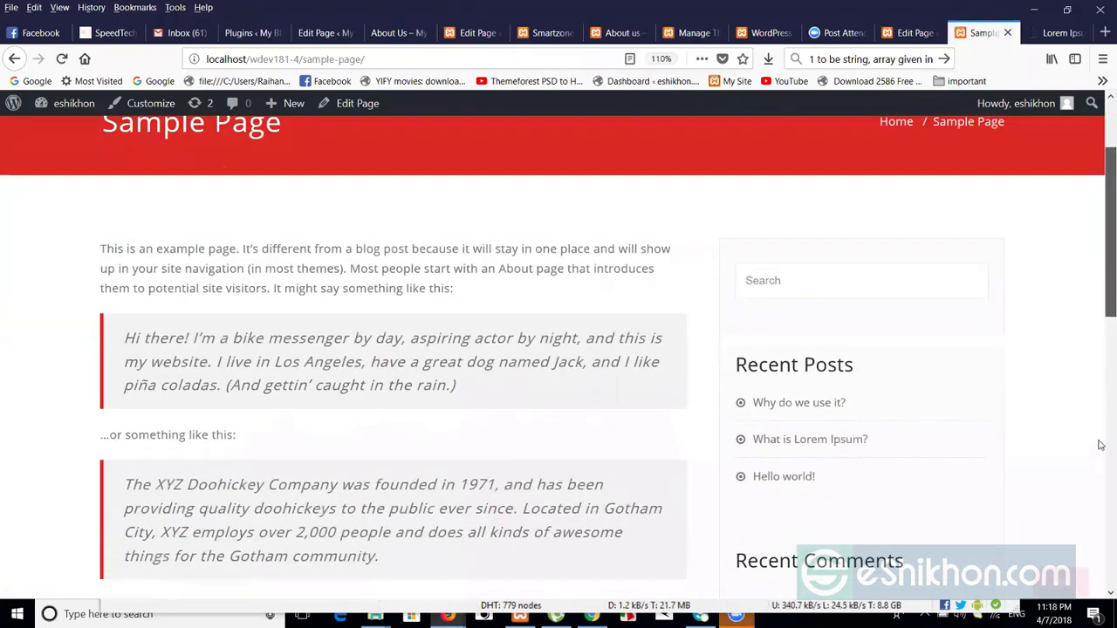
pyautogui.scroll(3, 1101, 461)
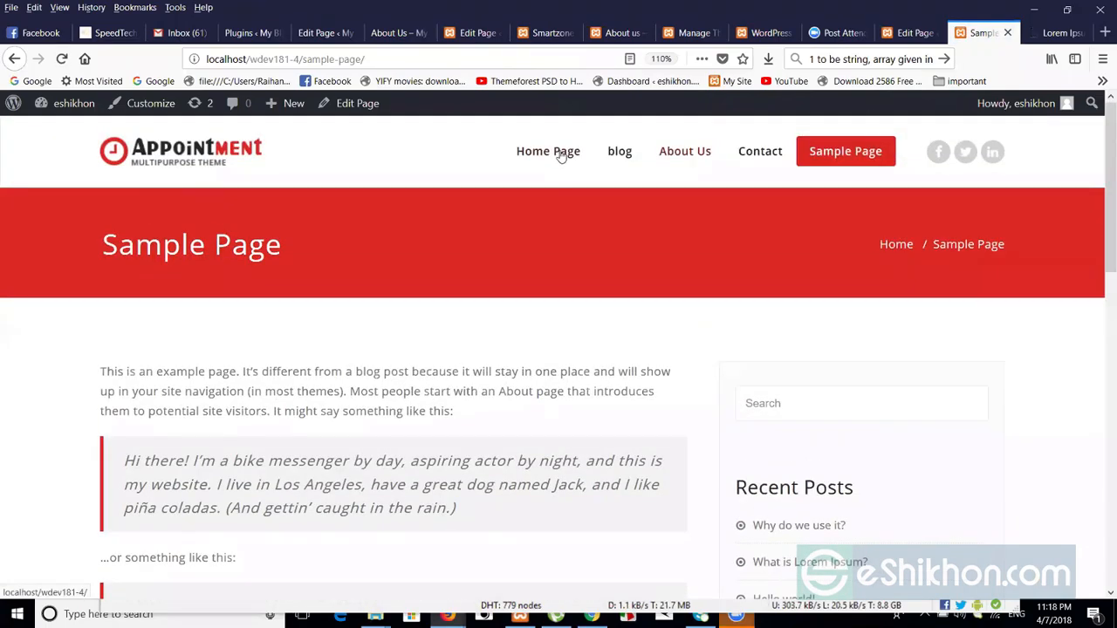
pyautogui.click(562, 154)
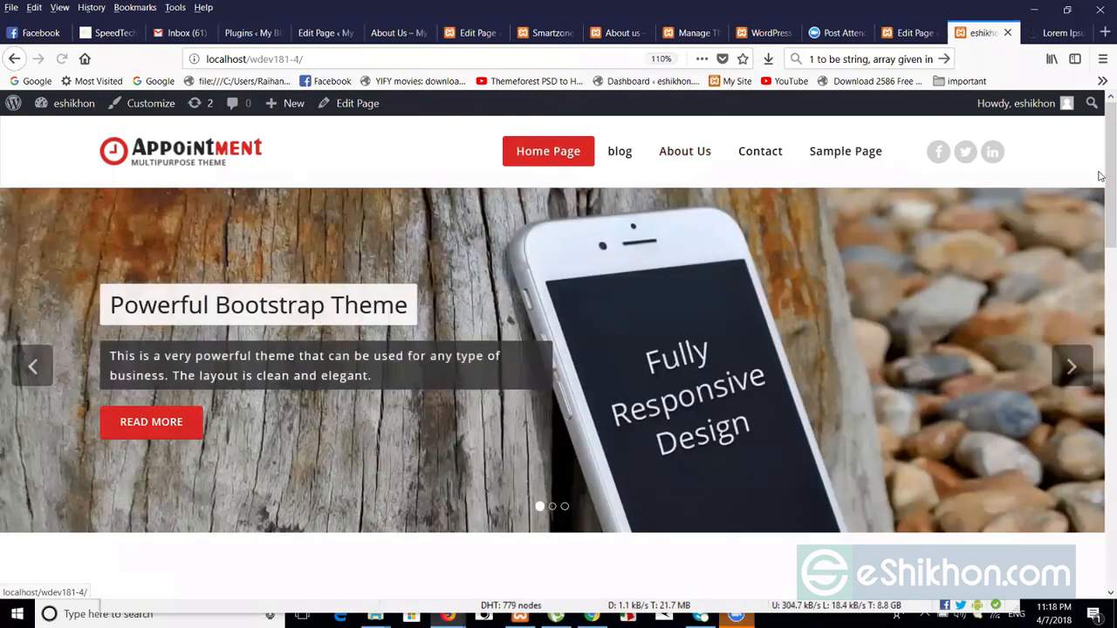
pyautogui.scroll(-1, 1100, 233)
pyautogui.moveTo(1099, 233); pyautogui.dragTo(1101, 316)
pyautogui.scroll(15, 1101, 223)
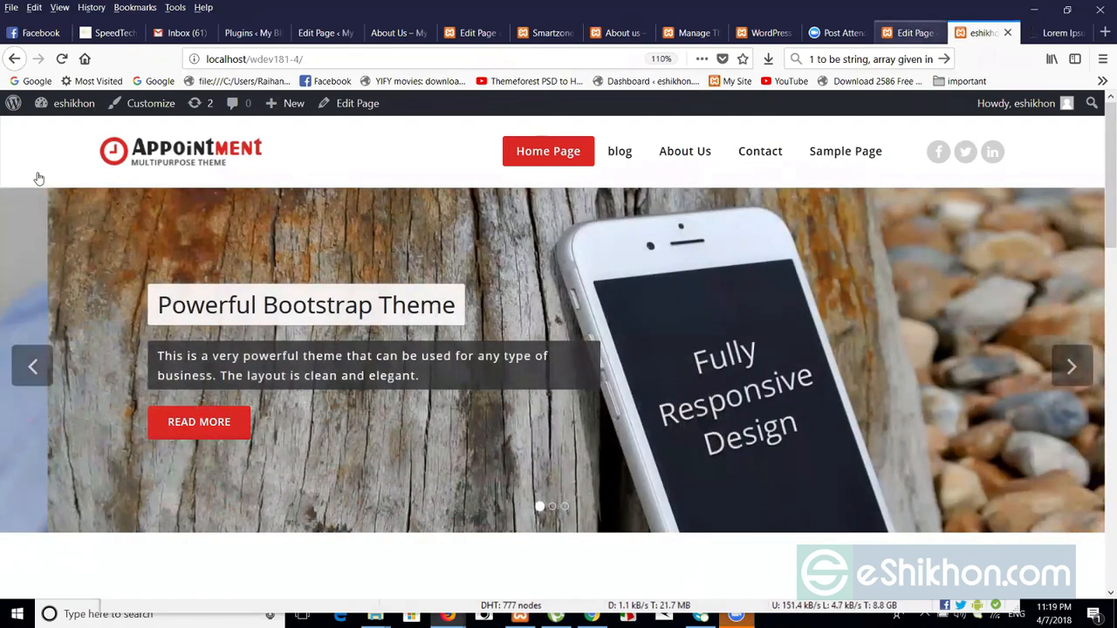
pyautogui.hotkey('ctrl', 'shift', 'Tab')
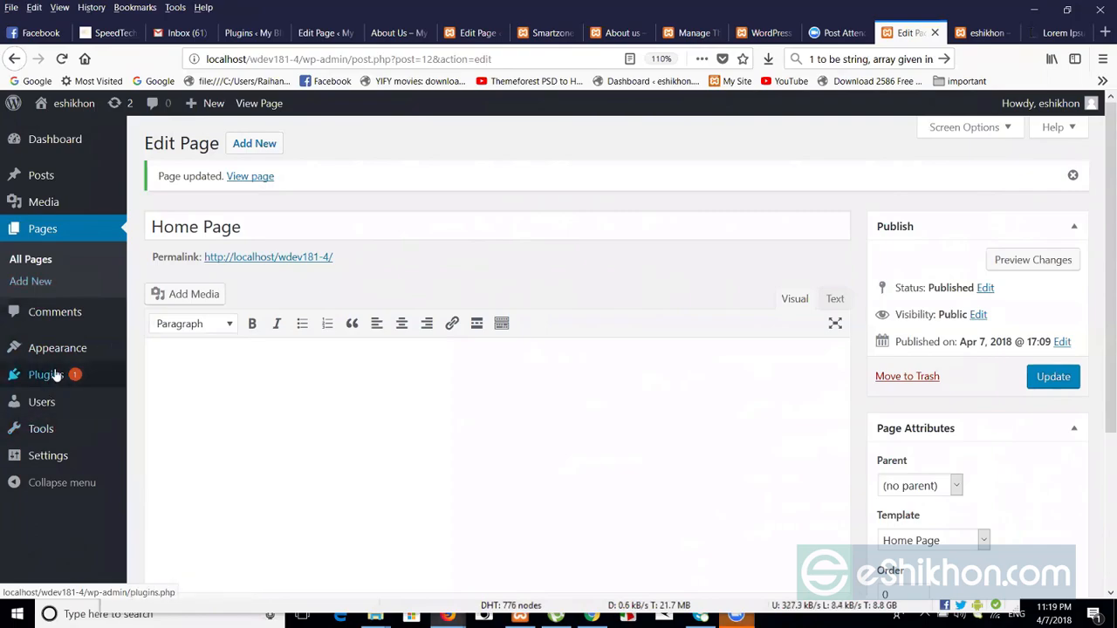
pyautogui.moveTo(57, 375)
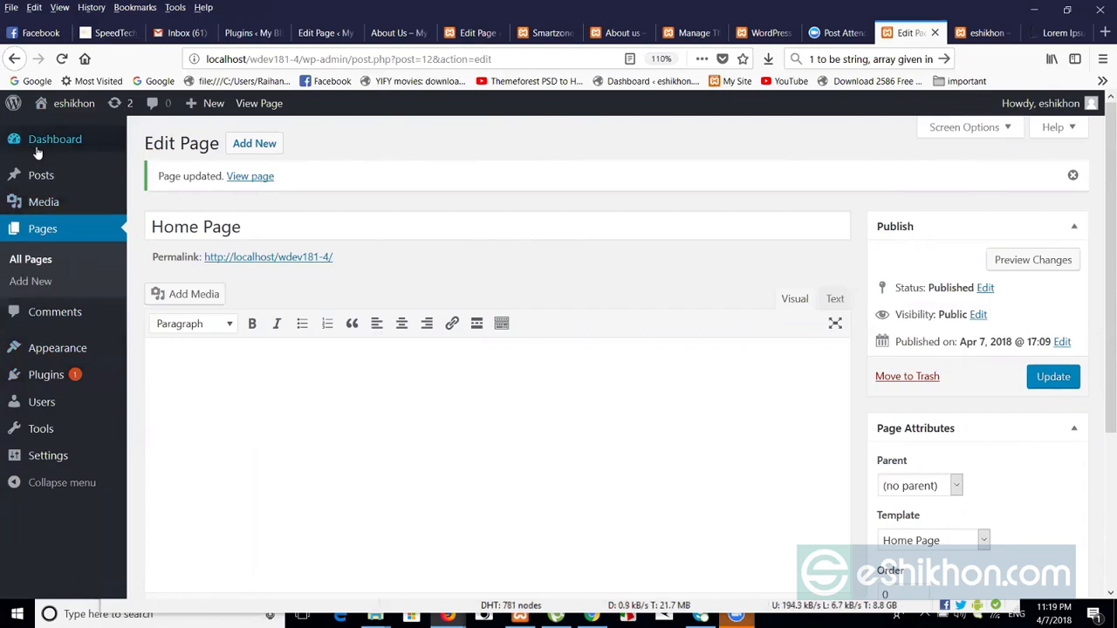
pyautogui.click(981, 32)
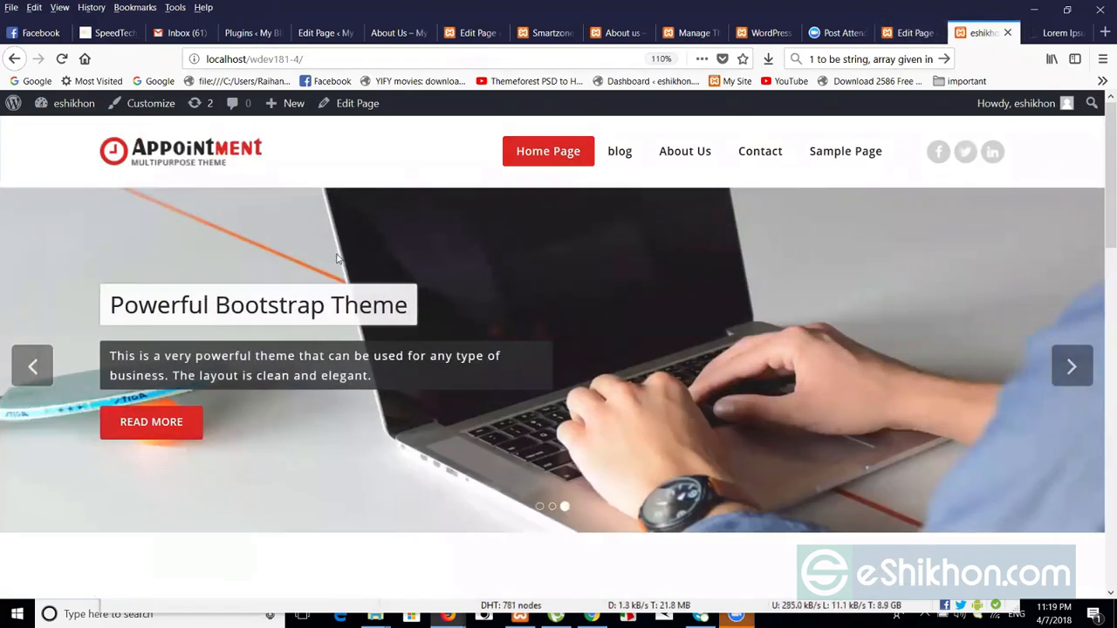
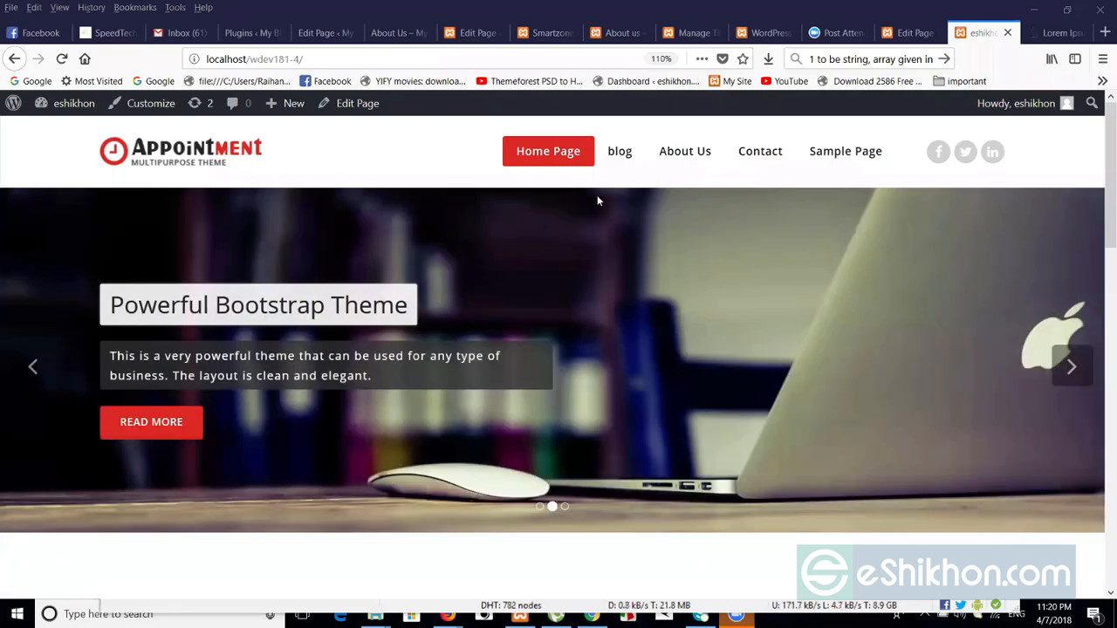
# - Open the site's About Us page and examine its Lorem Ipsum paragraphs
pyautogui.click(683, 160)
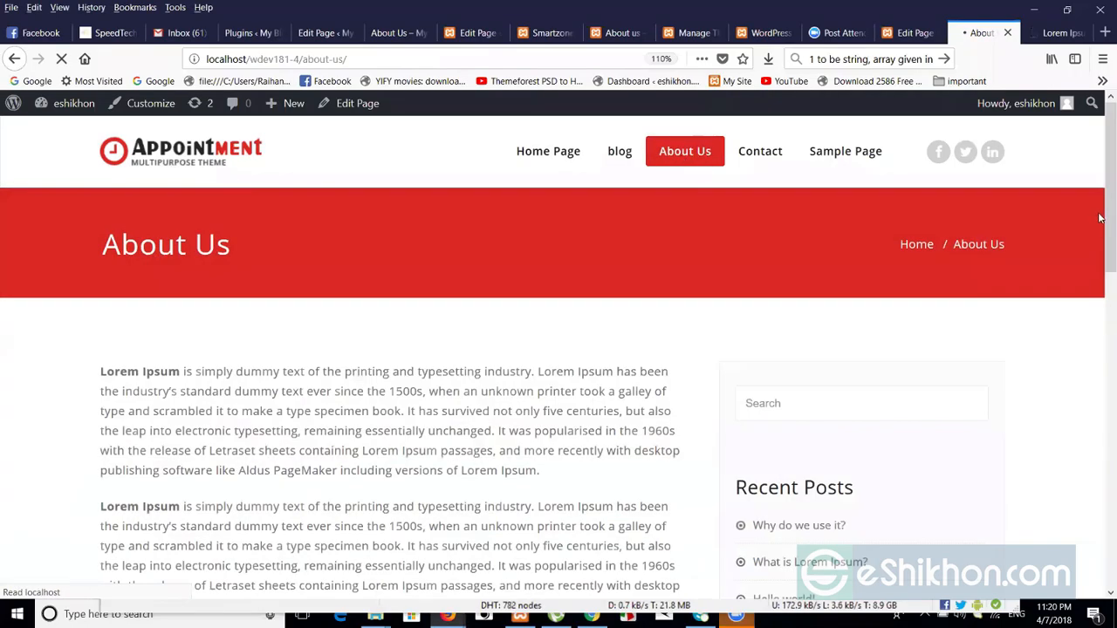
pyautogui.scroll(-3, 1100, 281)
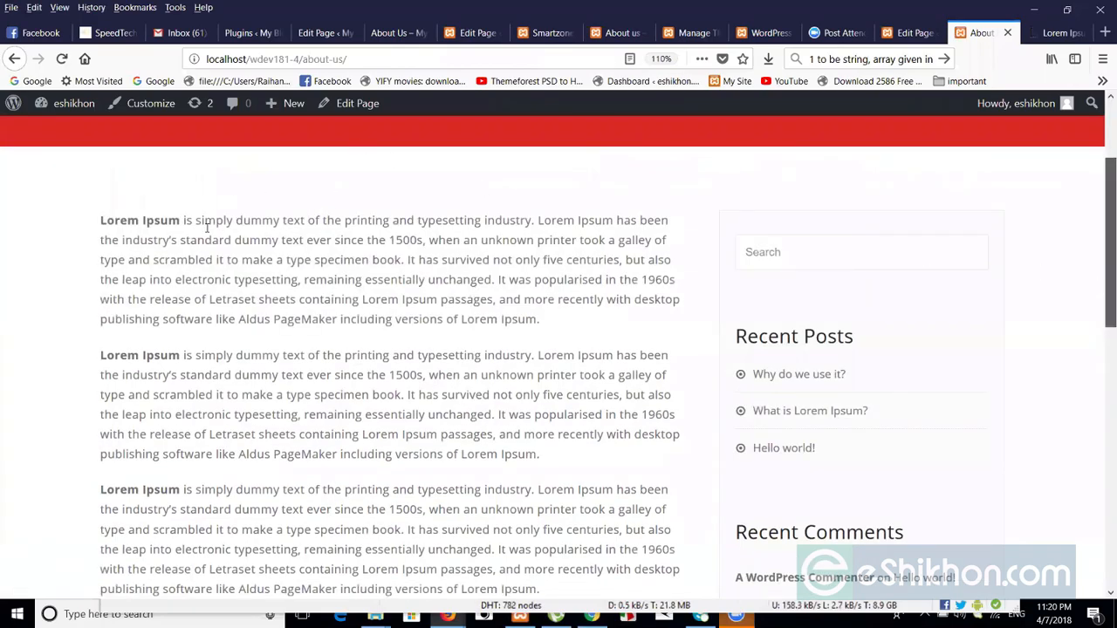
pyautogui.scroll(-1, 208, 208)
pyautogui.moveTo(104, 188); pyautogui.dragTo(118, 263)
pyautogui.click(118, 263)
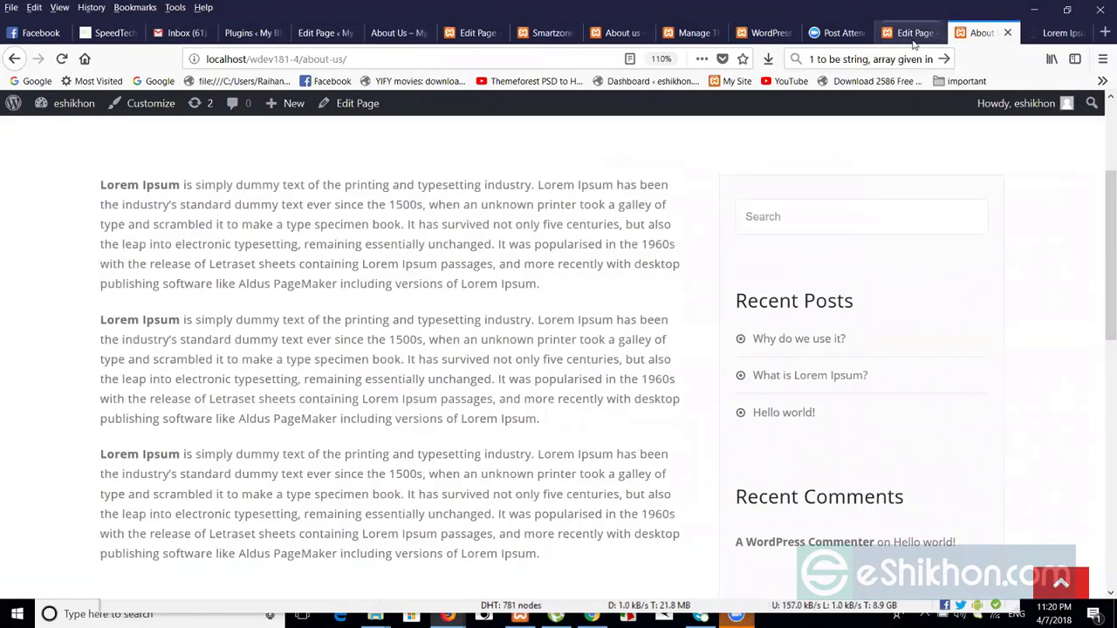
# - Return to the admin area and open the About Us page for editing from the list of all pages
pyautogui.click(912, 33)
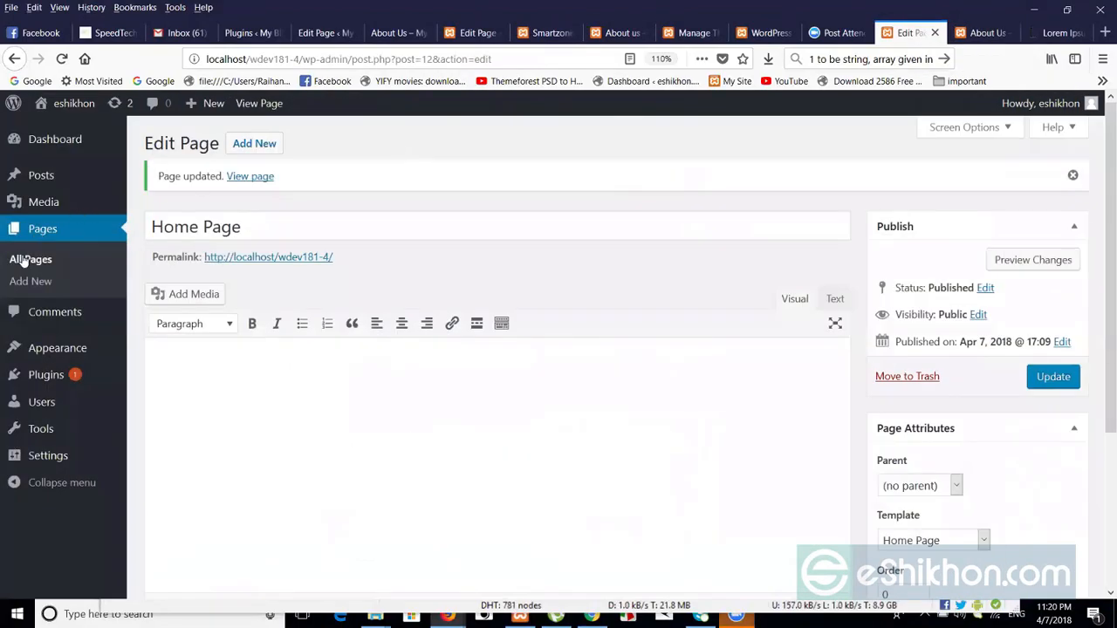
pyautogui.click(26, 261)
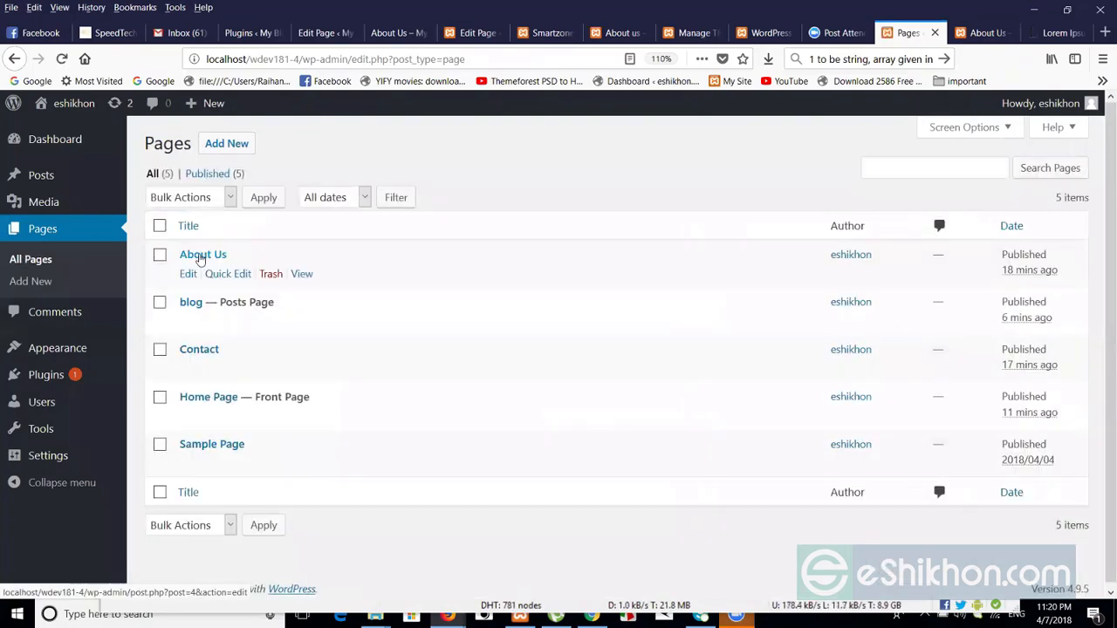
pyautogui.click(203, 254)
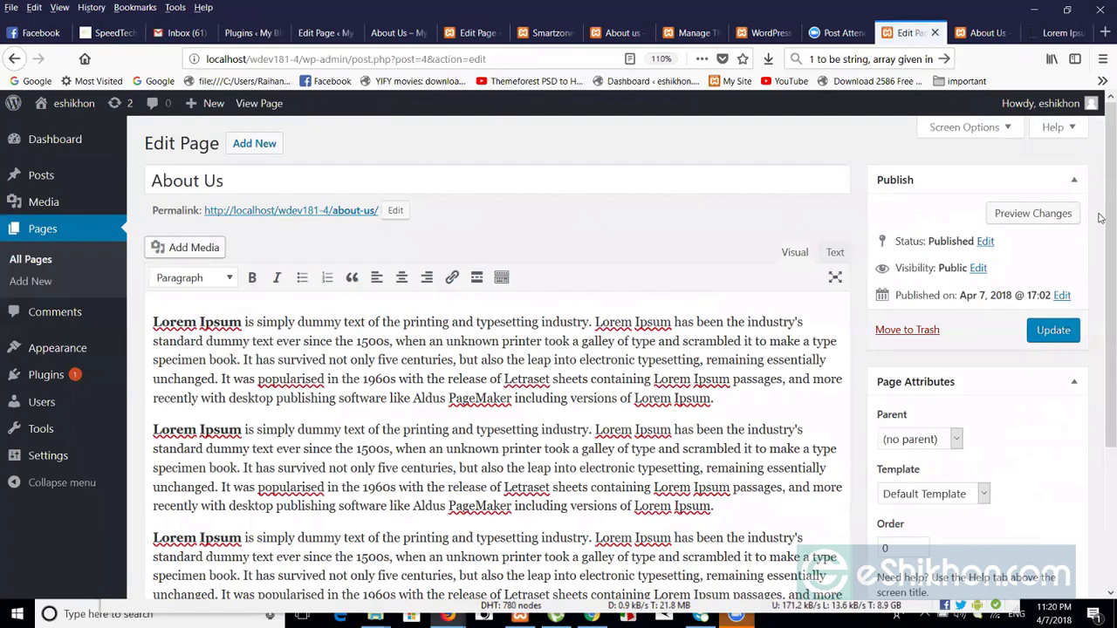
# - Make the entire first paragraph of About Us bold and update the page
pyautogui.scroll(-1, 1101, 229)
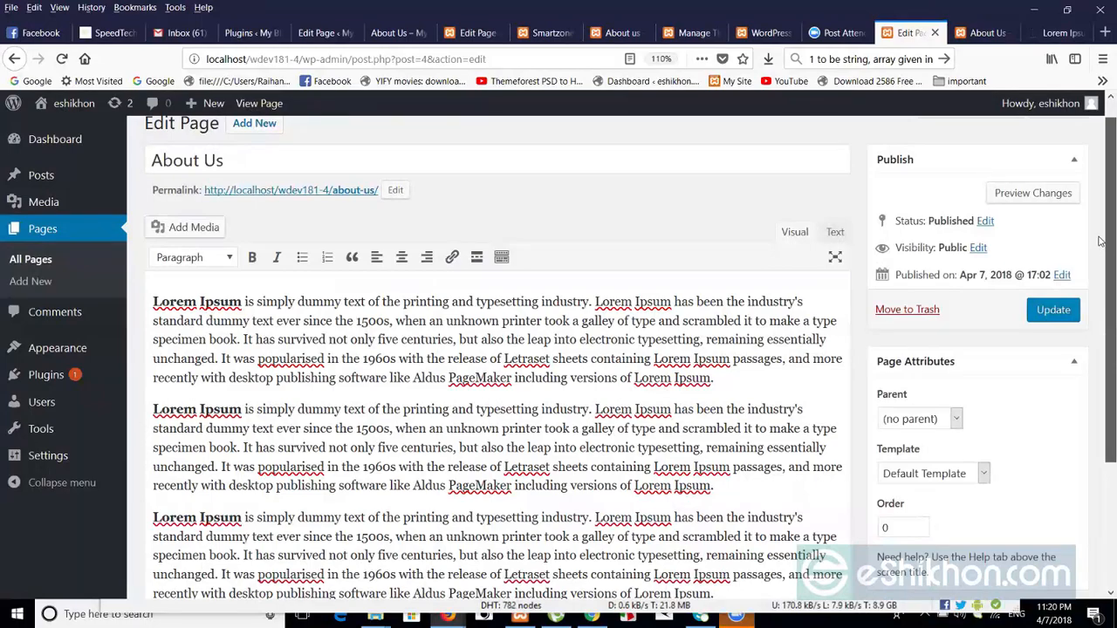
pyautogui.scroll(-1, 1101, 249)
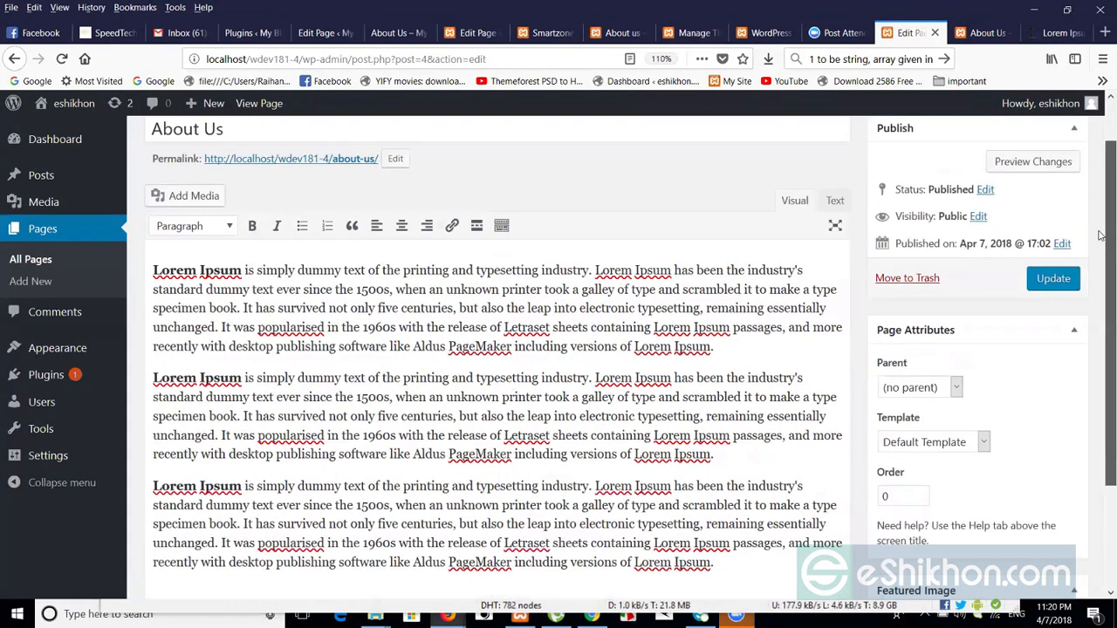
pyautogui.scroll(-2, 1101, 253)
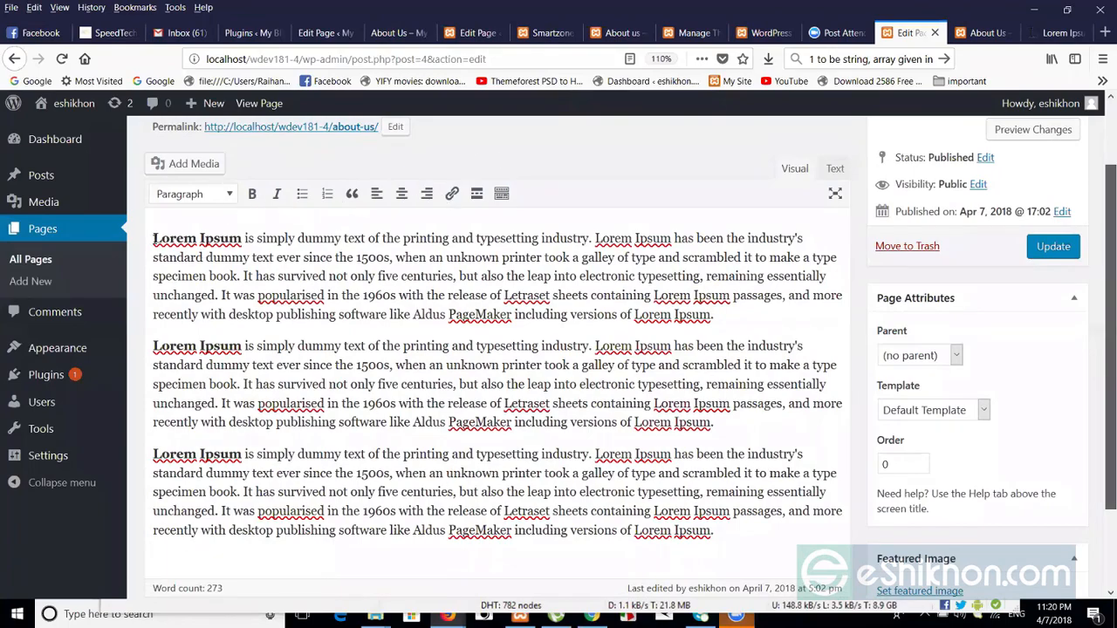
pyautogui.moveTo(152, 238); pyautogui.dragTo(719, 307)
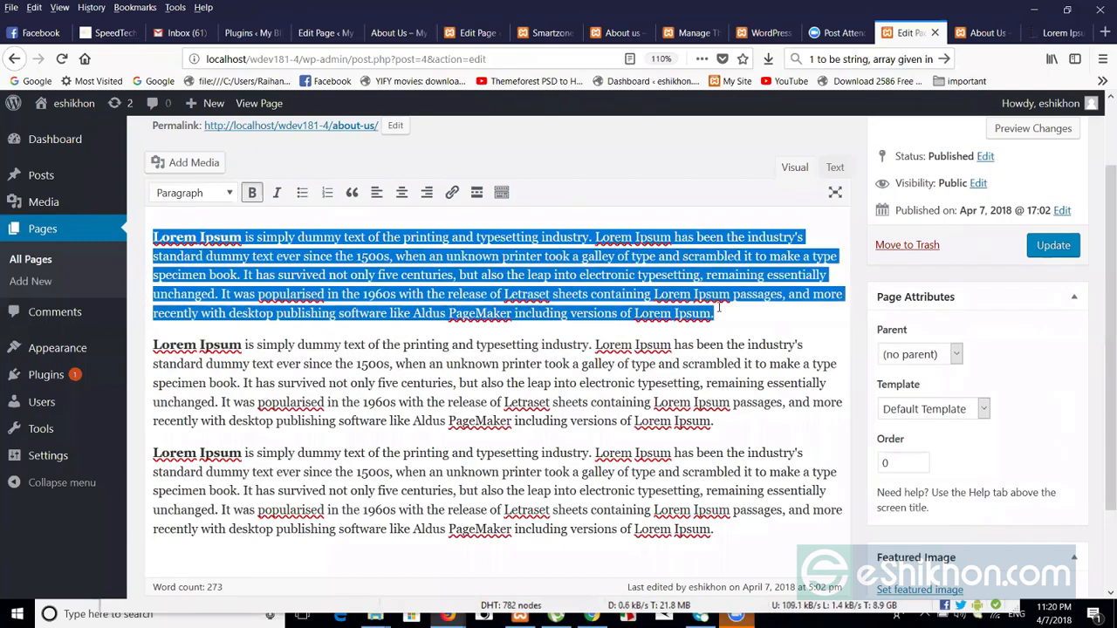
pyautogui.click(251, 194)
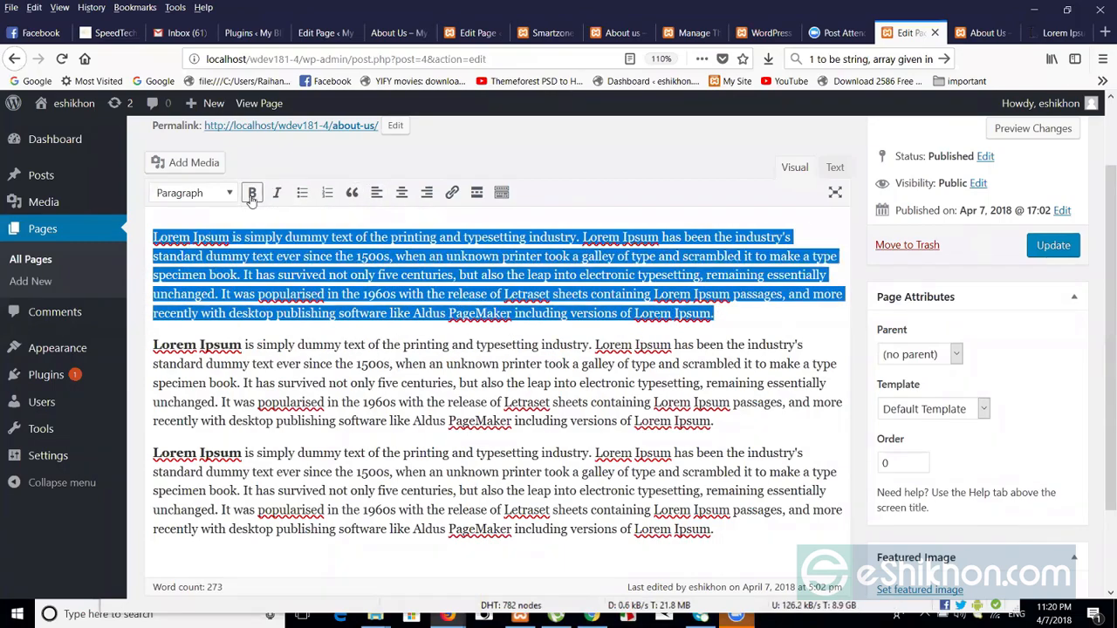
pyautogui.click(252, 193)
pyautogui.click(273, 274)
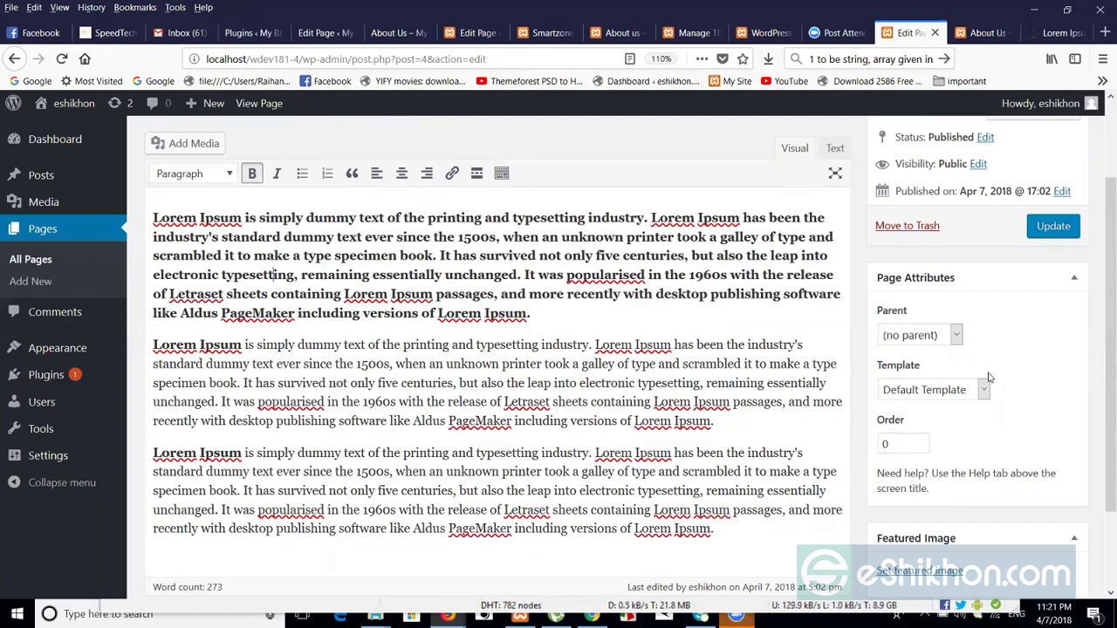
pyautogui.click(1043, 231)
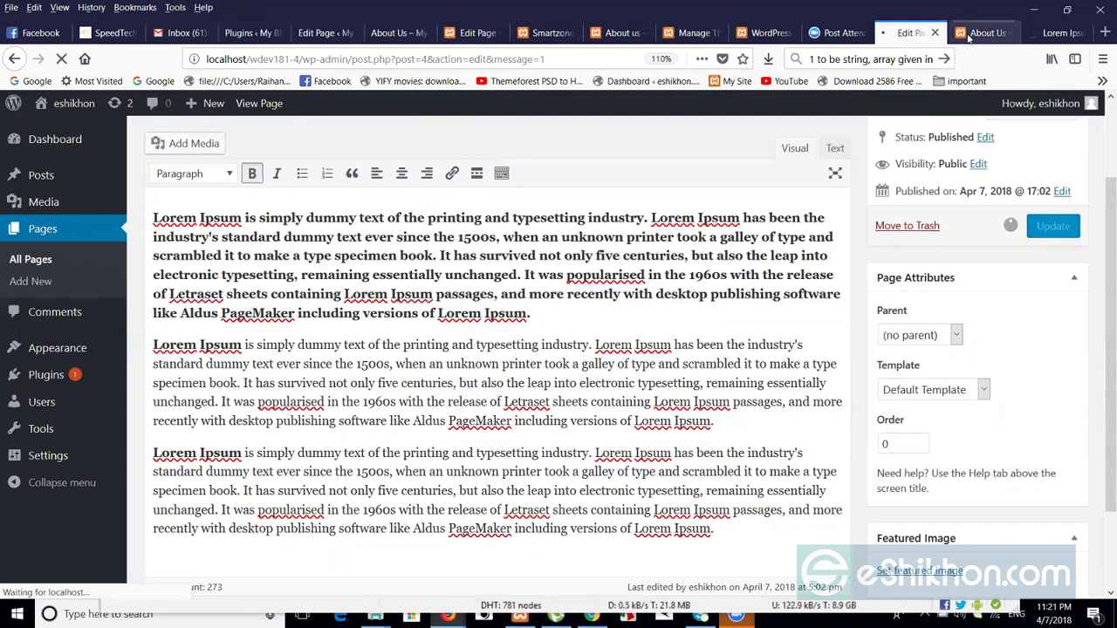
# - Reload the live About Us page and check the formatting of its first paragraph
pyautogui.hotkey('ctrl', 'Tab')
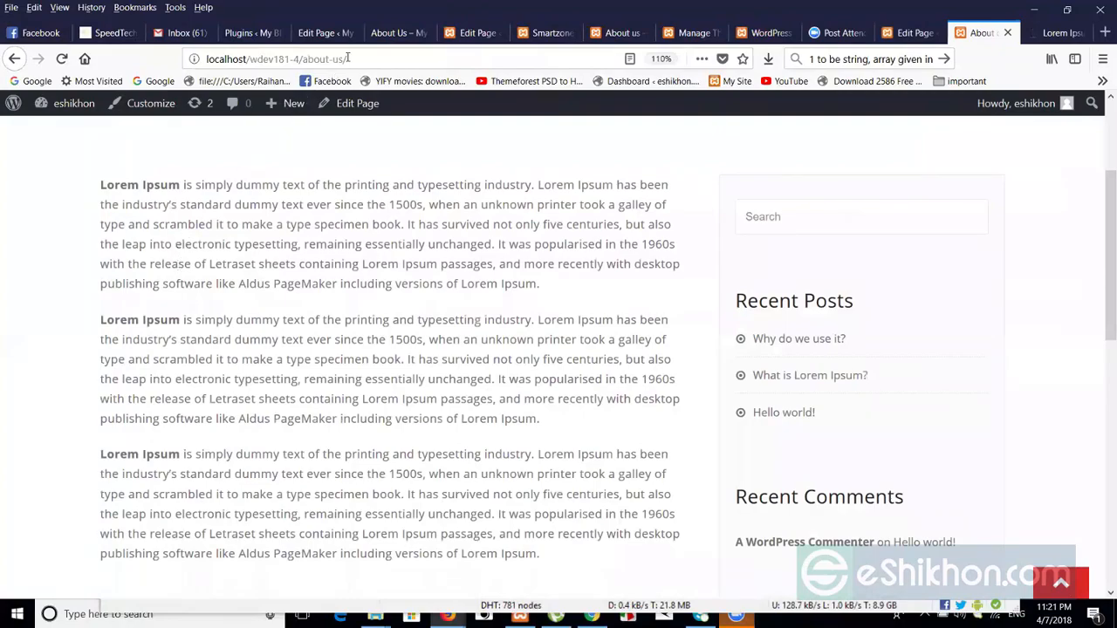
pyautogui.press('F5')
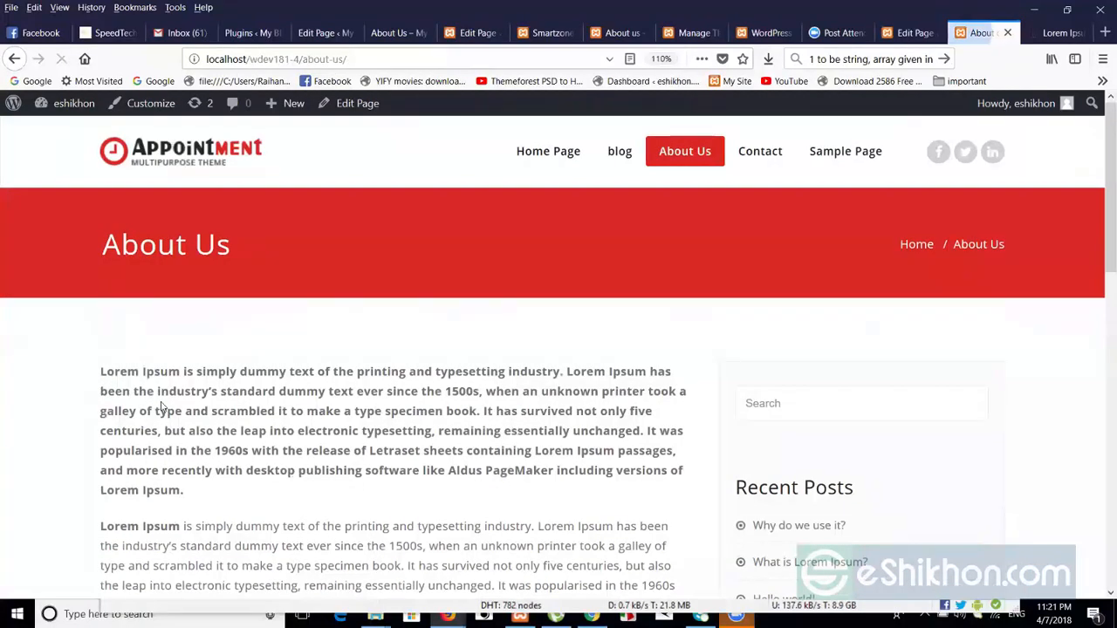
pyautogui.moveTo(100, 374); pyautogui.dragTo(214, 488)
pyautogui.click(213, 489)
# - Return to the About Us editor and compare the first paragraph's strong tags in the HTML source with its visual version
pyautogui.click(907, 32)
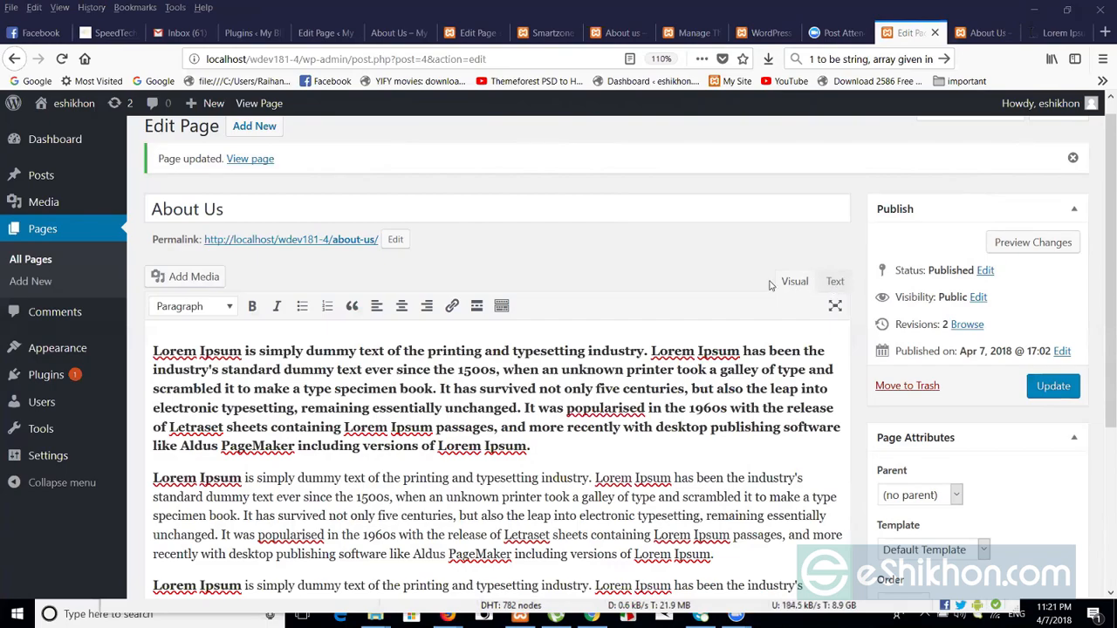
pyautogui.click(834, 281)
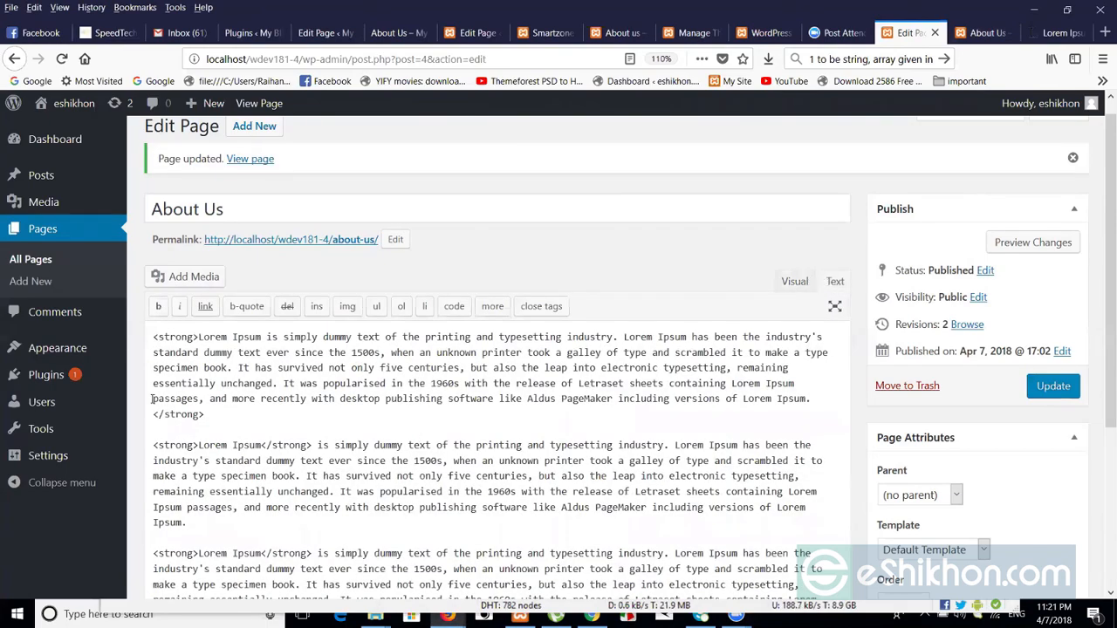
pyautogui.doubleClick(167, 338)
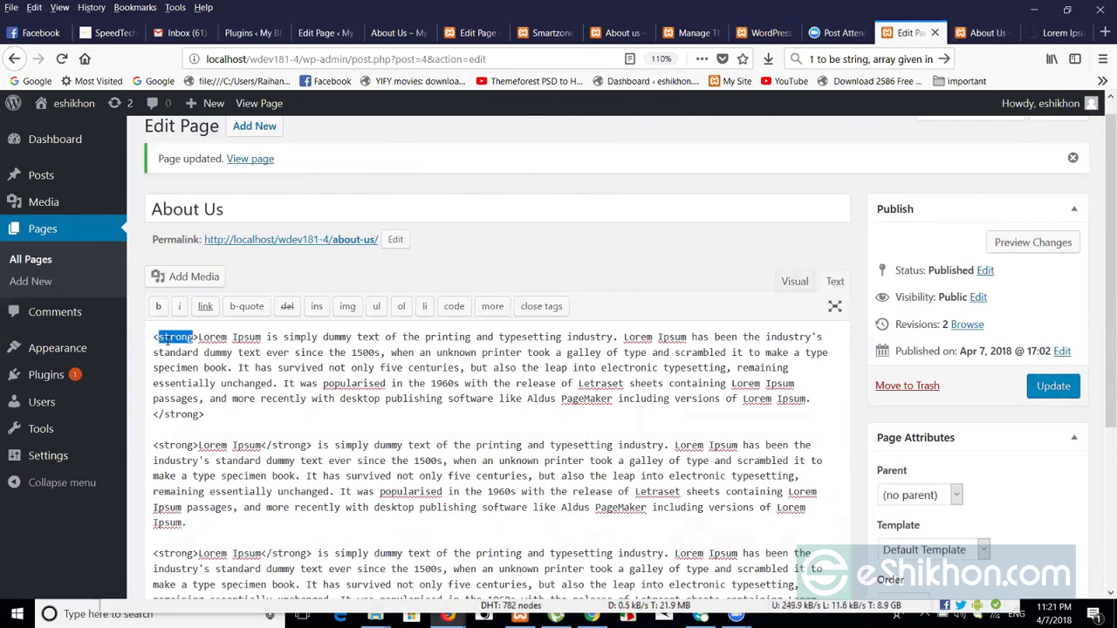
pyautogui.doubleClick(179, 414)
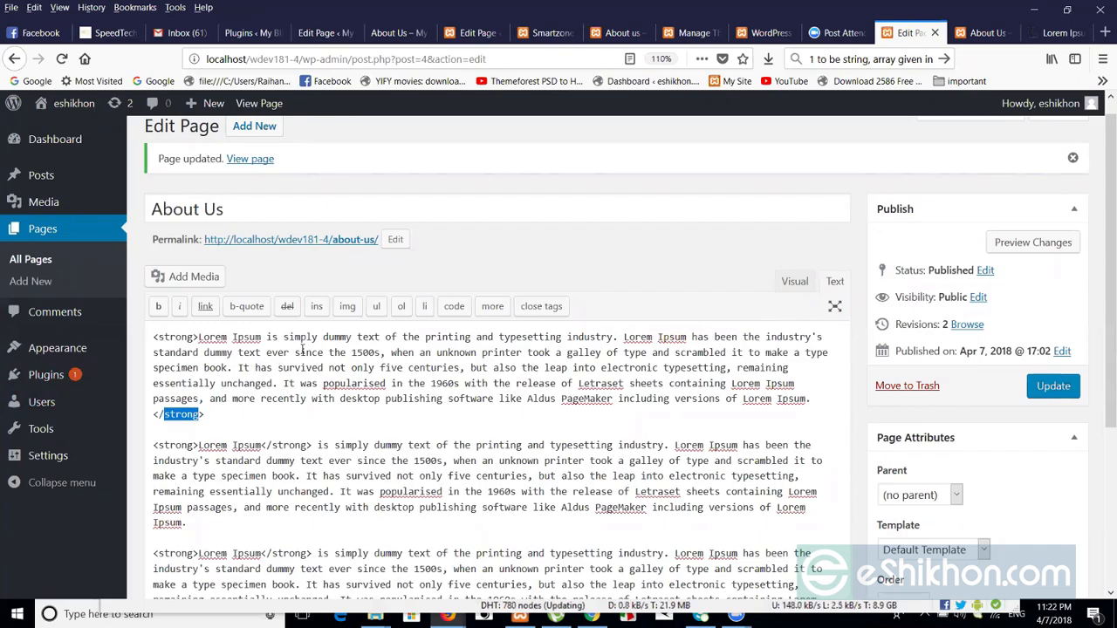
pyautogui.click(796, 281)
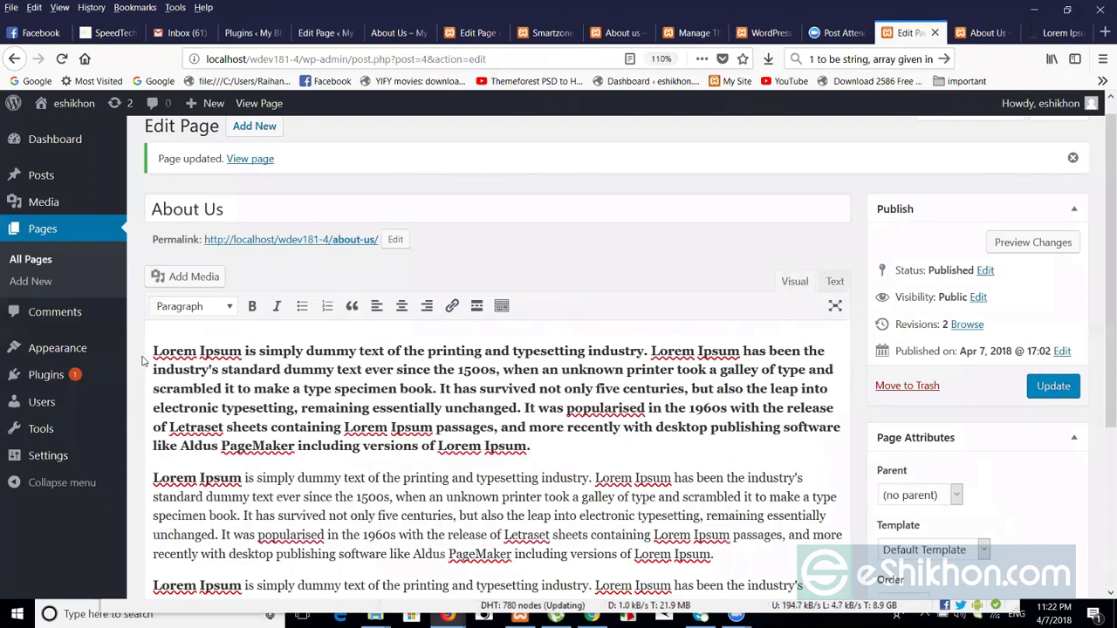
pyautogui.moveTo(153, 350); pyautogui.dragTo(224, 354)
pyautogui.click(226, 353)
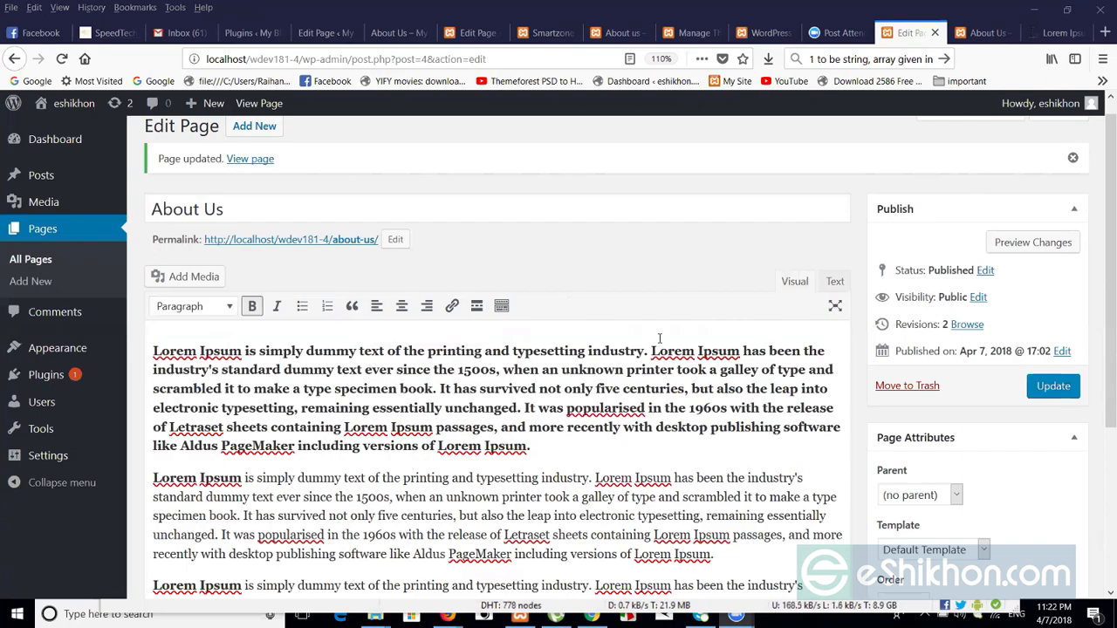
# - In the HTML source of About Us, enclose the first paragraph's opening words "Lorem Ipsum" in <h1> and </h1> tags
pyautogui.click(832, 288)
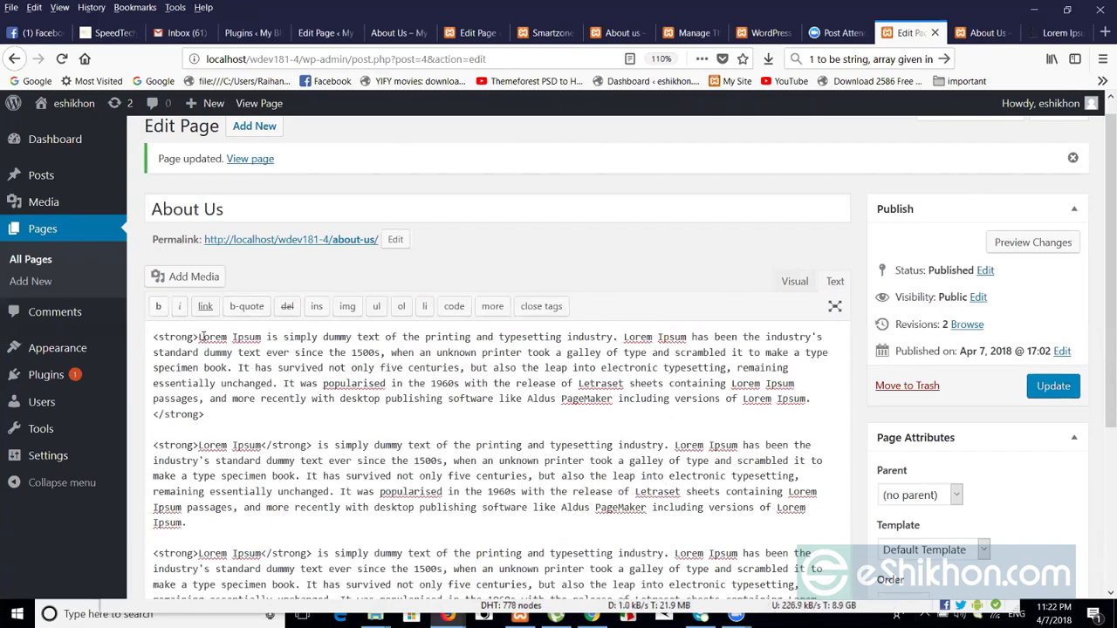
pyautogui.hotkey('shift', 'Right')
pyautogui.hotkey('shift', 'Right')
pyautogui.hotkey('shift', 'Right')
pyautogui.hotkey('shift', 'Right')
pyautogui.hotkey('shift', 'Right')
pyautogui.hotkey('shift', 'Right')
pyautogui.hotkey('shift', 'Right')
pyautogui.hotkey('shift', 'Right')
pyautogui.hotkey('shift', 'Right')
pyautogui.hotkey('shift', 'Right')
pyautogui.hotkey('shift', 'Right')
pyautogui.press('Right')
pyautogui.click(198, 337)
pyautogui.write('<h1')
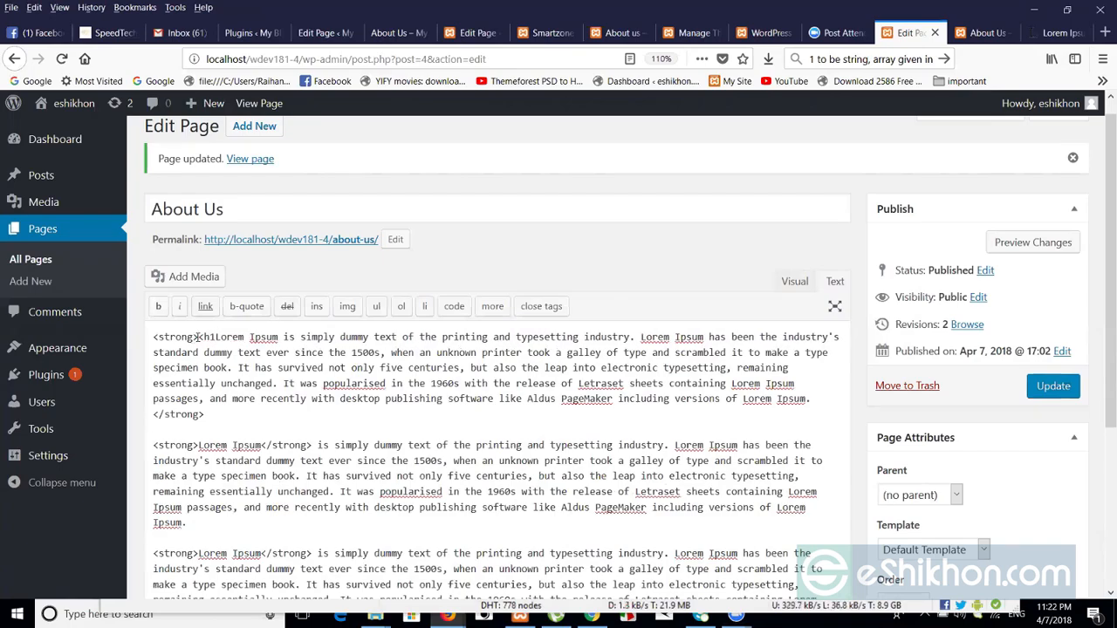
pyautogui.write('>')
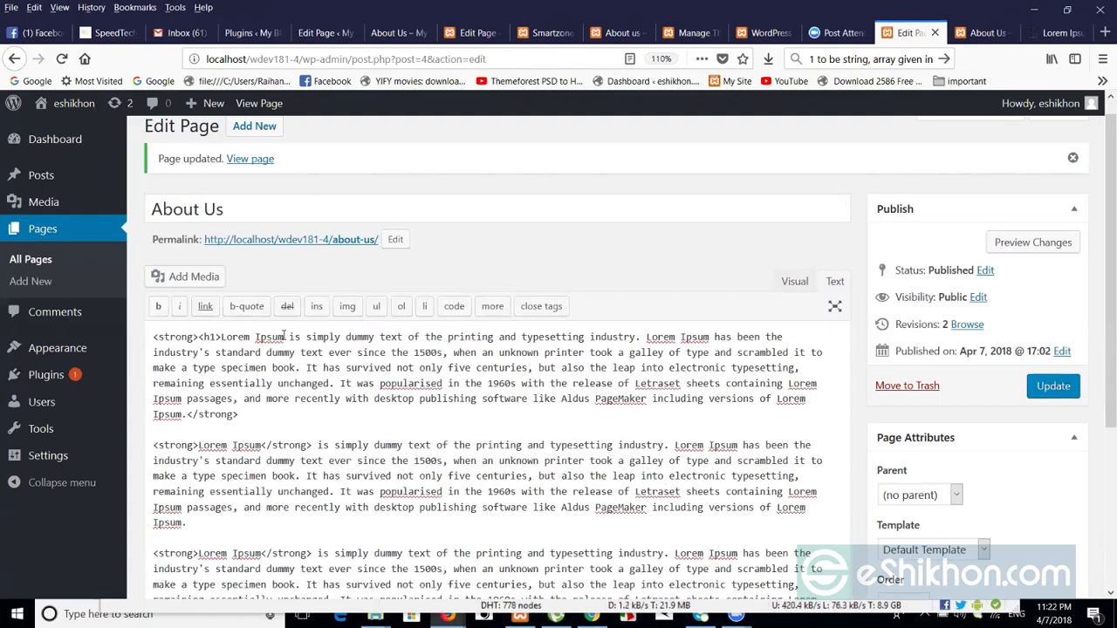
pyautogui.click(285, 337)
pyautogui.write('</')
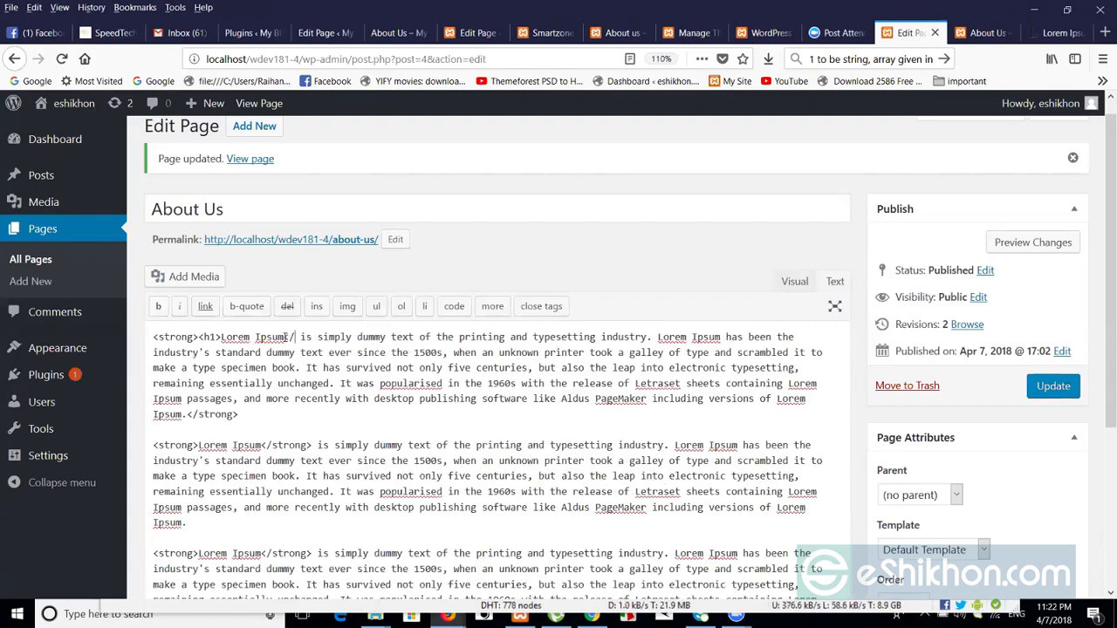
pyautogui.write('h1')
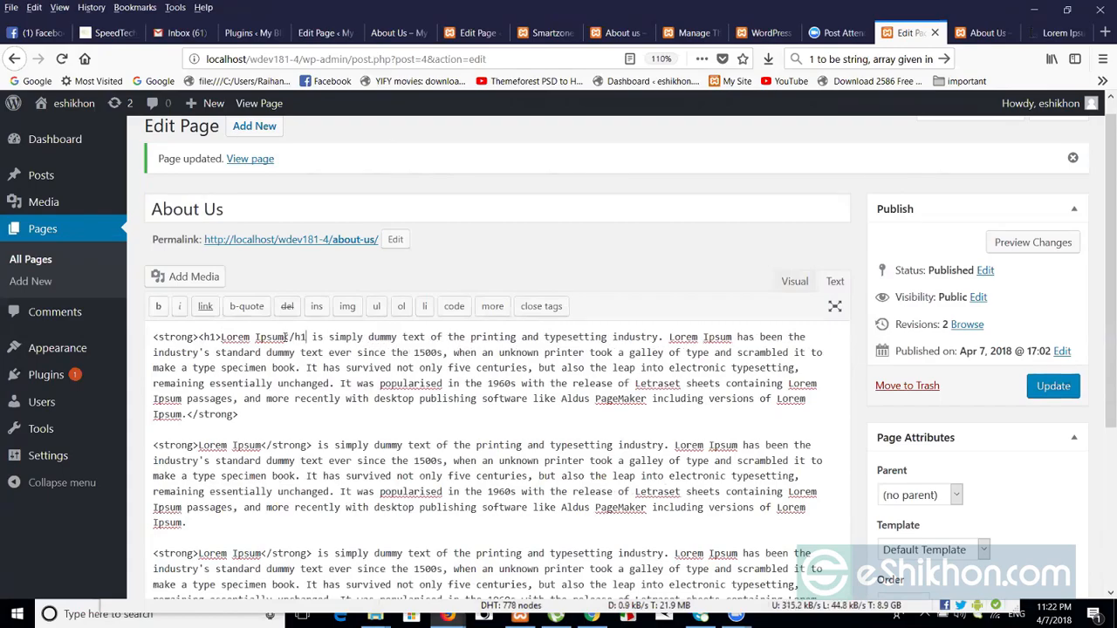
pyautogui.write('>')
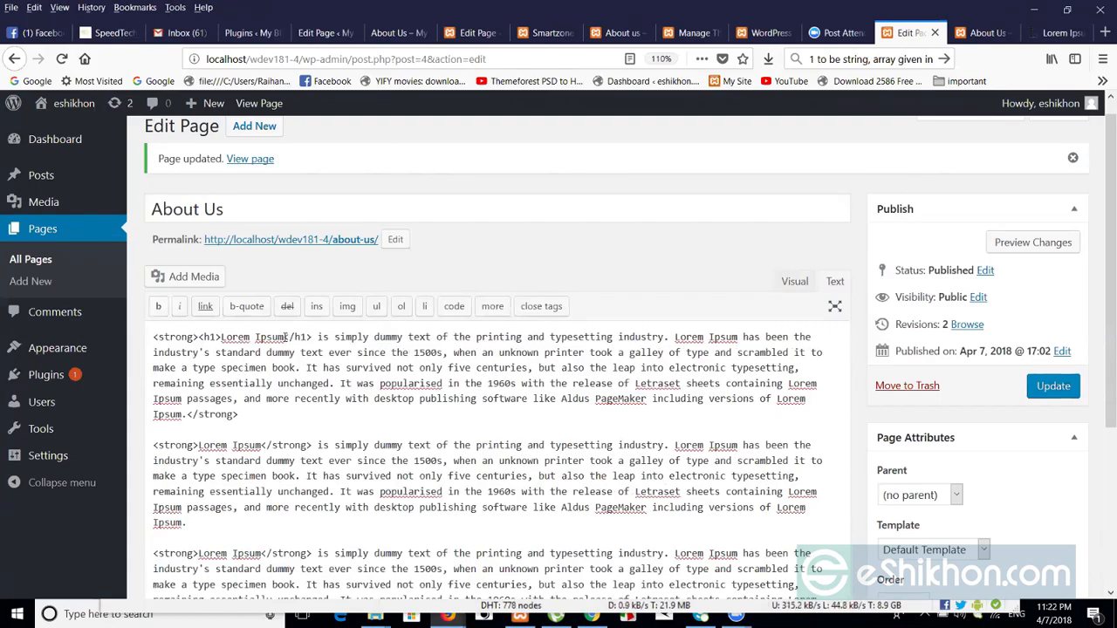
# - Switch About Us to its visual version, update the page with the new heading, and reload the live About Us page
pyautogui.click(794, 288)
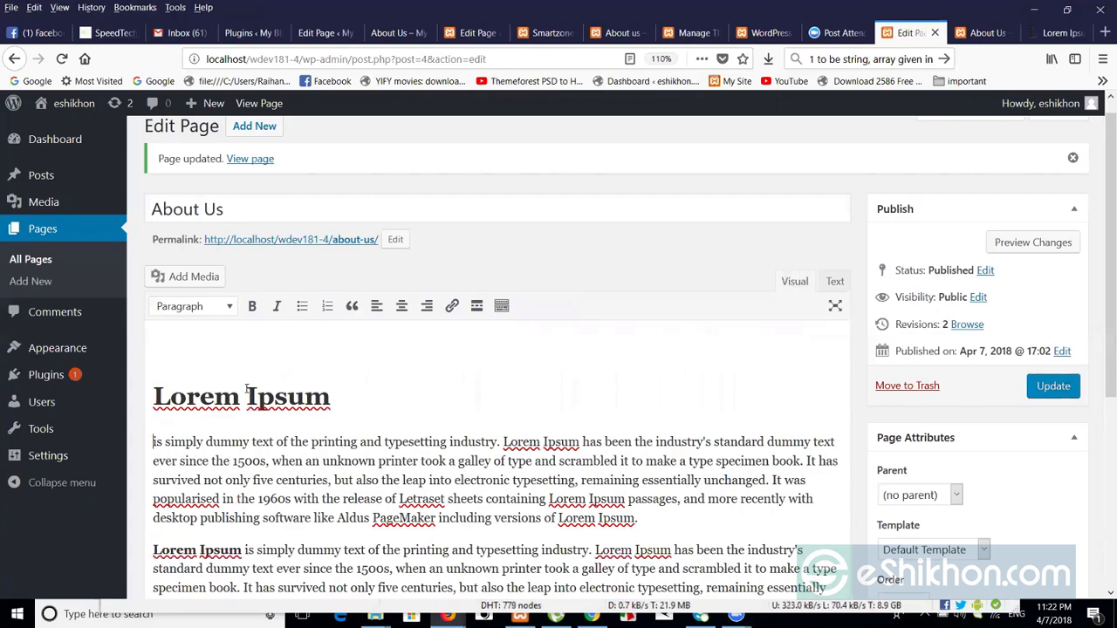
pyautogui.click(1053, 387)
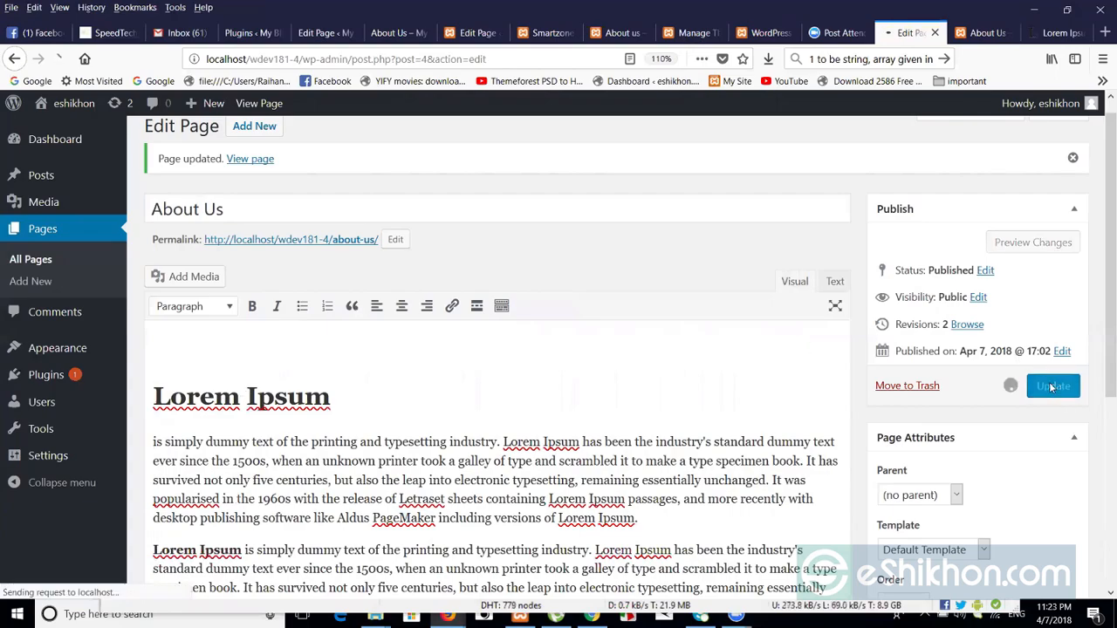
pyautogui.click(984, 33)
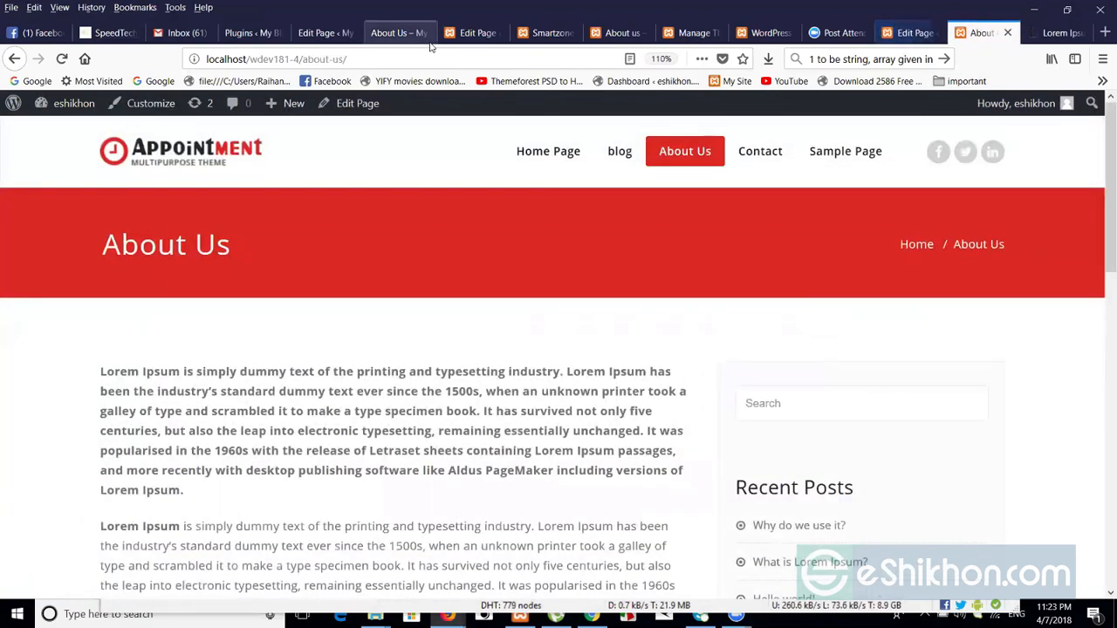
pyautogui.click(402, 57)
pyautogui.press('Return')
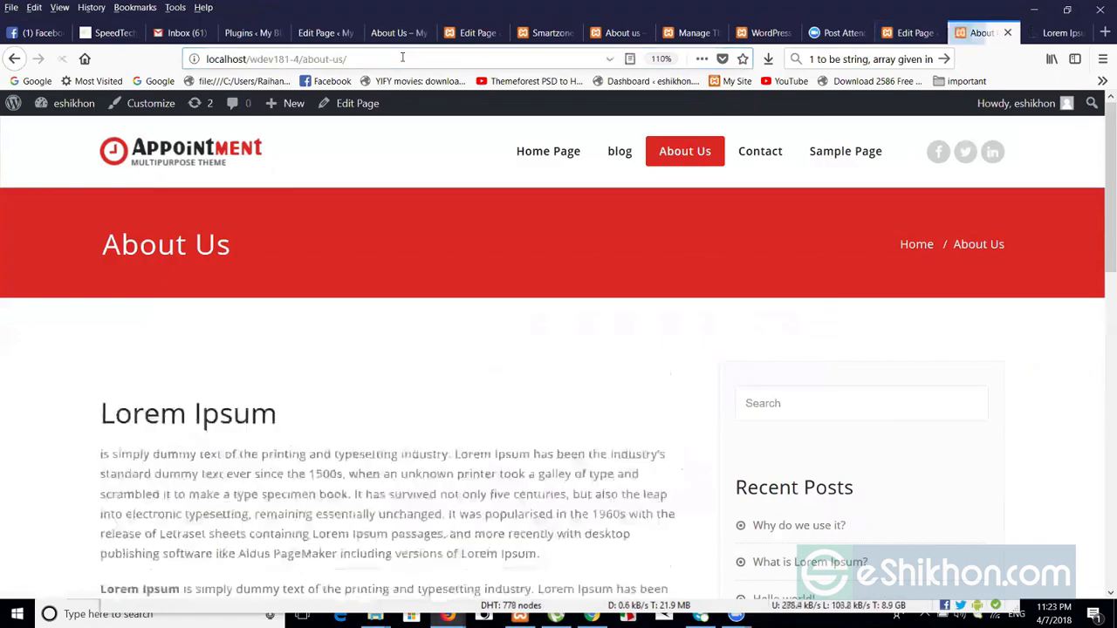
# - Examine how the "Lorem Ipsum" heading is displayed on the live About Us page and return to its editor
pyautogui.moveTo(101, 408); pyautogui.dragTo(268, 410)
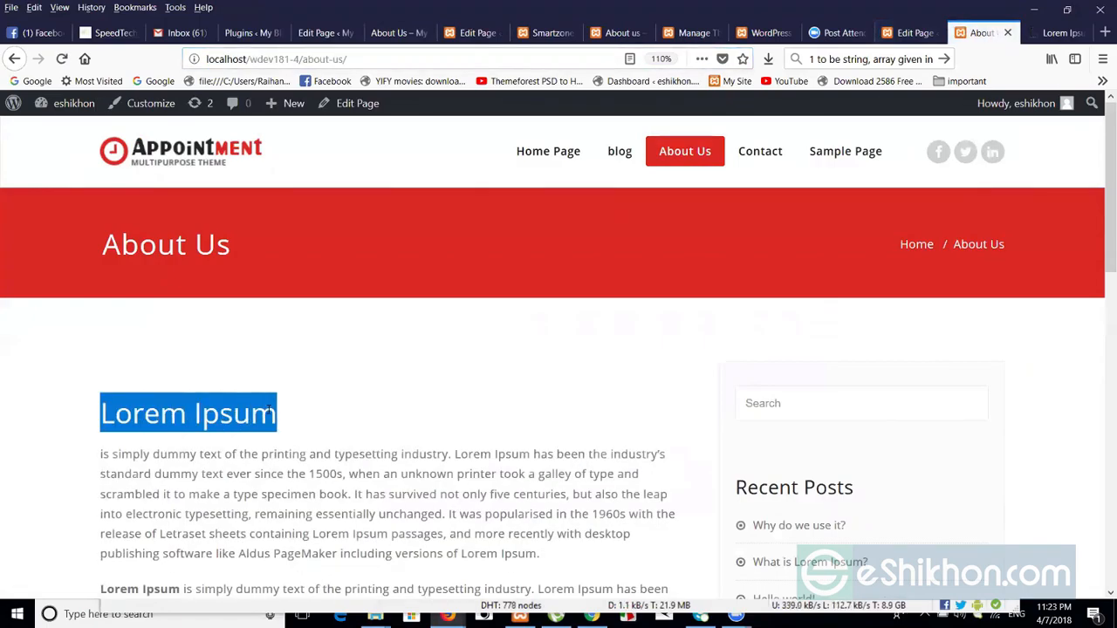
pyautogui.click(384, 403)
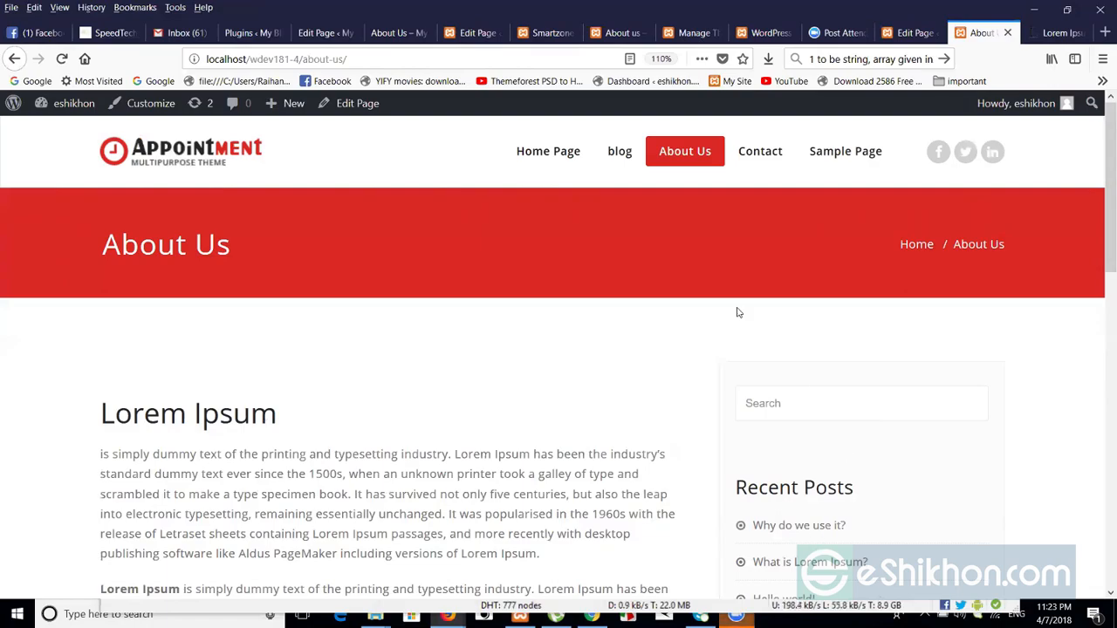
pyautogui.moveTo(278, 417); pyautogui.dragTo(104, 421)
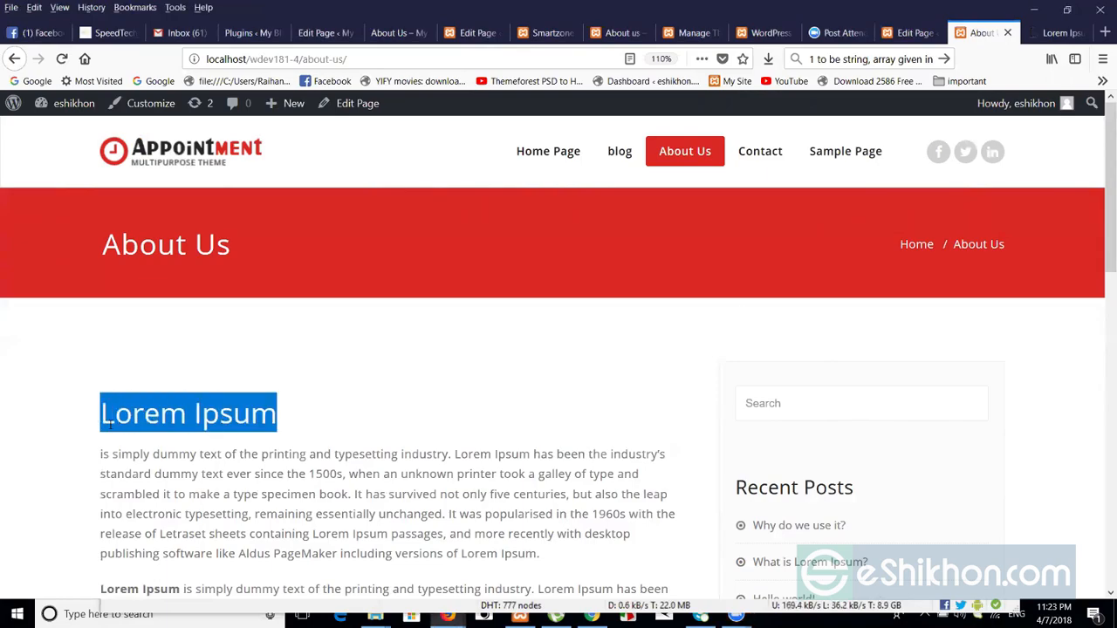
pyautogui.click(342, 424)
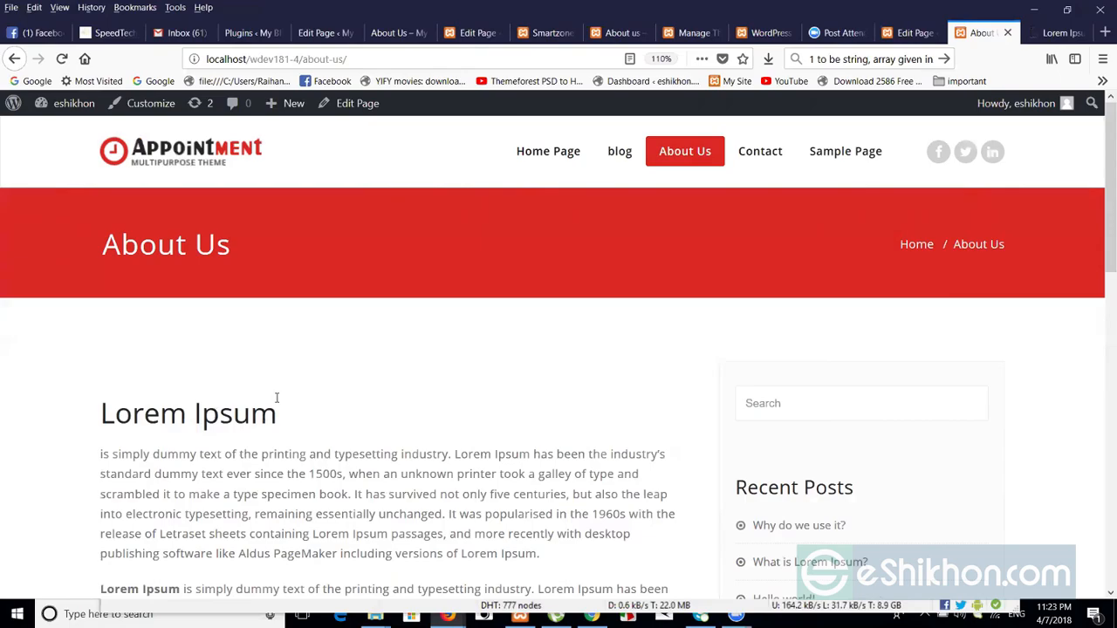
pyautogui.moveTo(282, 425); pyautogui.dragTo(90, 422)
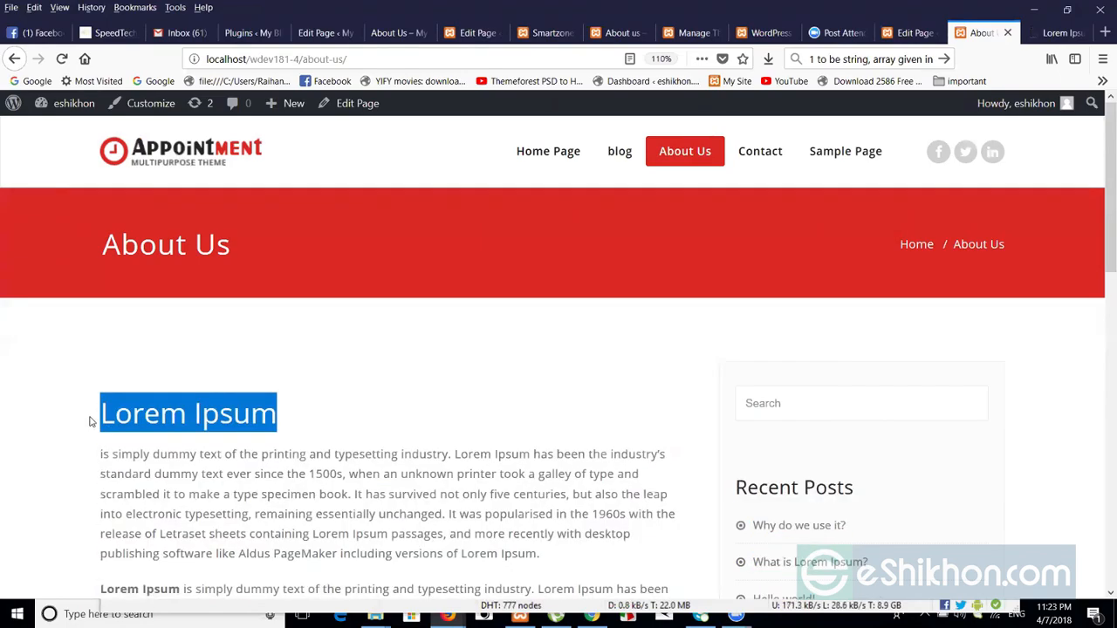
pyautogui.click(149, 450)
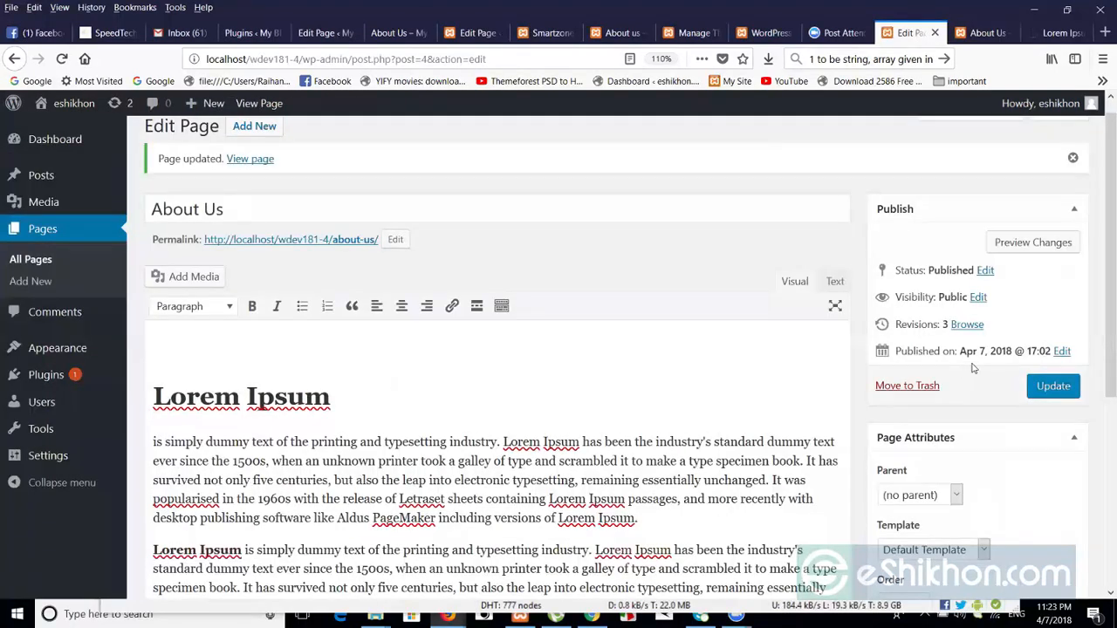
# - In the HTML source of About Us, add style="color:red" to the opening h1 tag and update the page
pyautogui.click(829, 282)
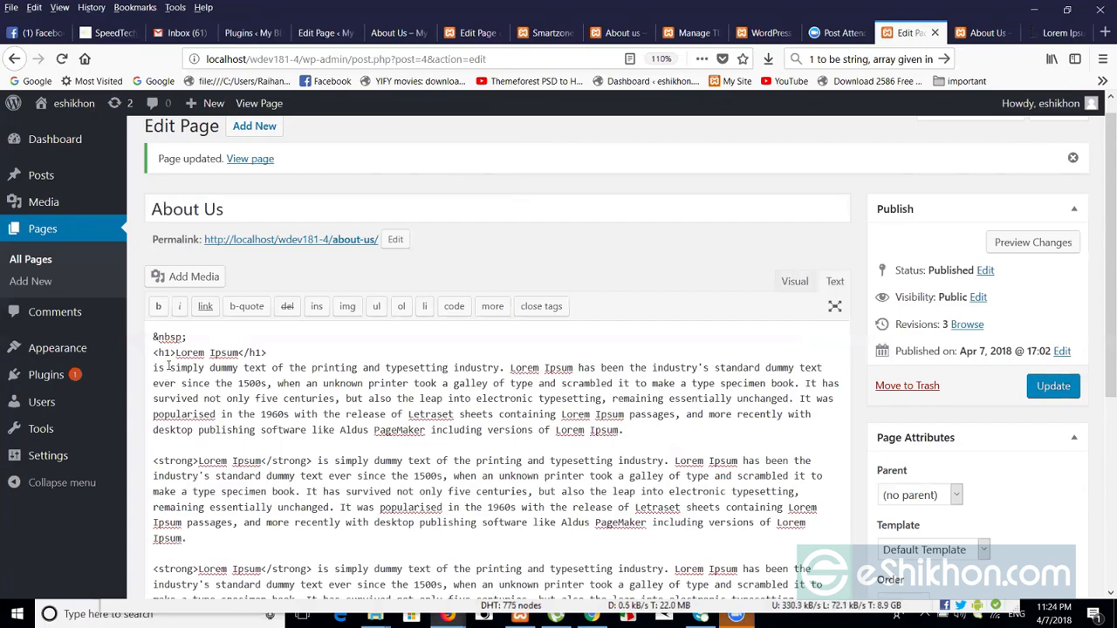
pyautogui.click(977, 32)
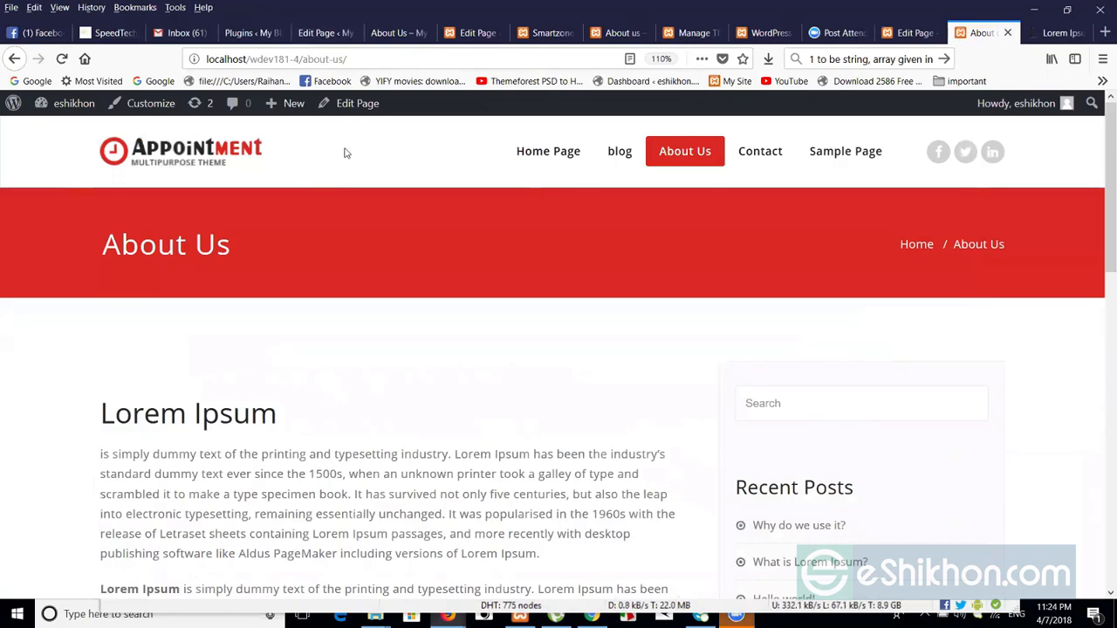
pyautogui.hotkey('ctrl', 'shift', 'Tab')
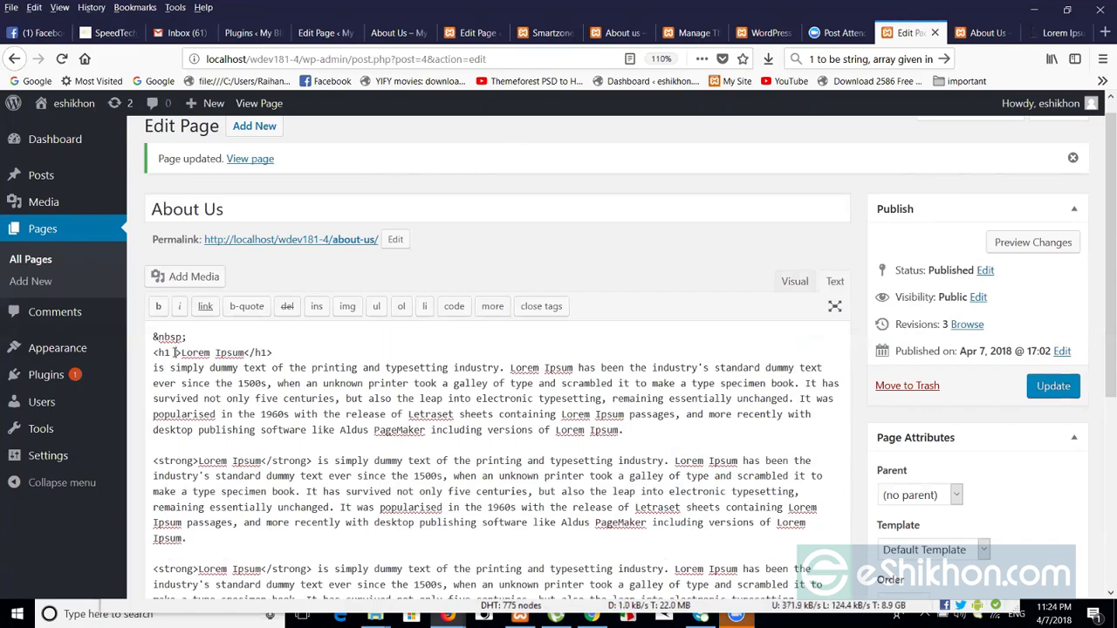
pyautogui.write('style')
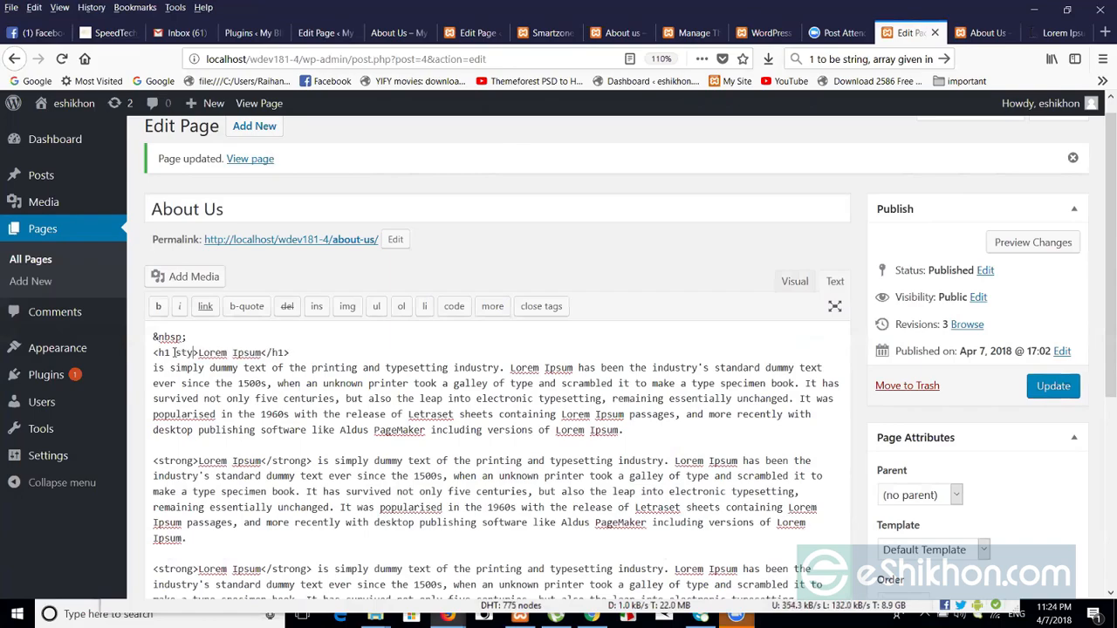
pyautogui.write('=""')
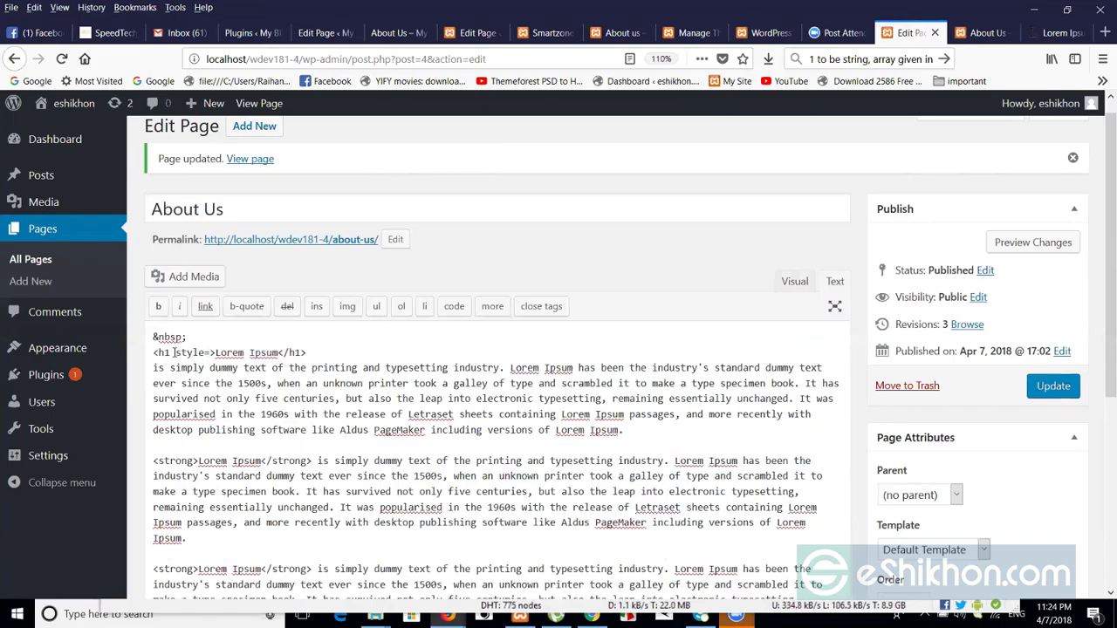
pyautogui.write('color:red')
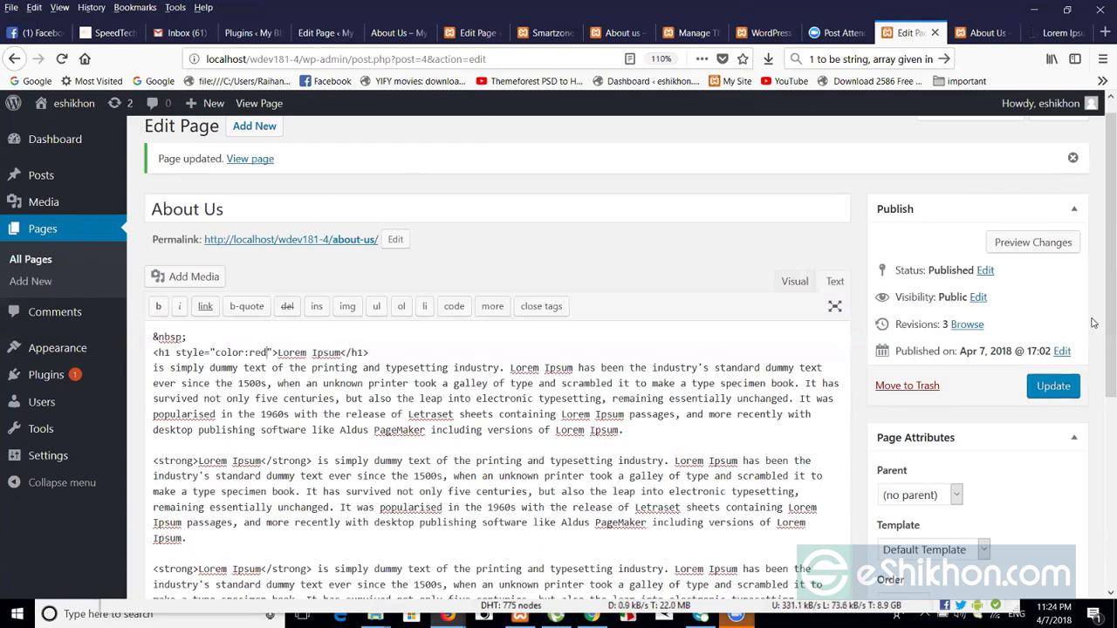
pyautogui.click(1056, 384)
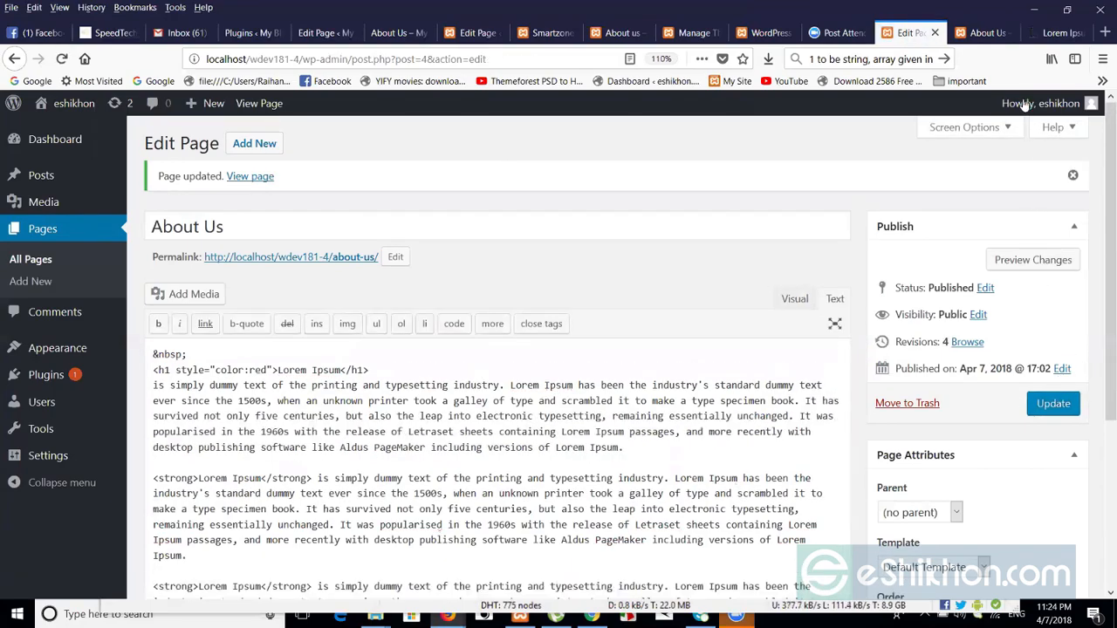
# - Reload the live About Us page to check the heading's color and return to the h1 style attribute in the HTML source
pyautogui.click(984, 32)
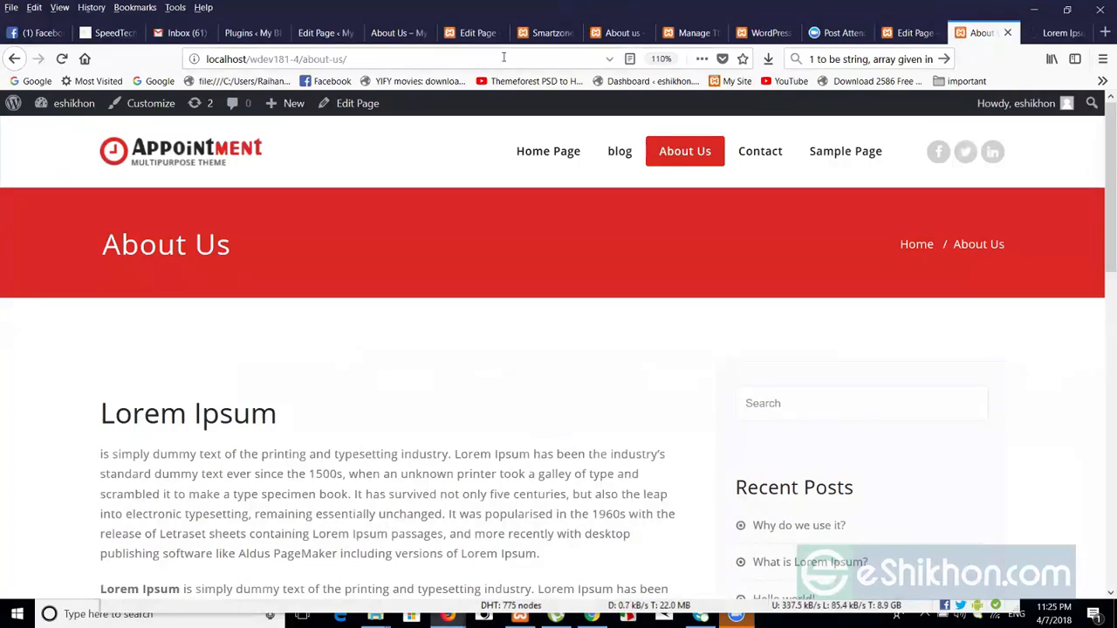
pyautogui.click(504, 57)
pyautogui.press('Return')
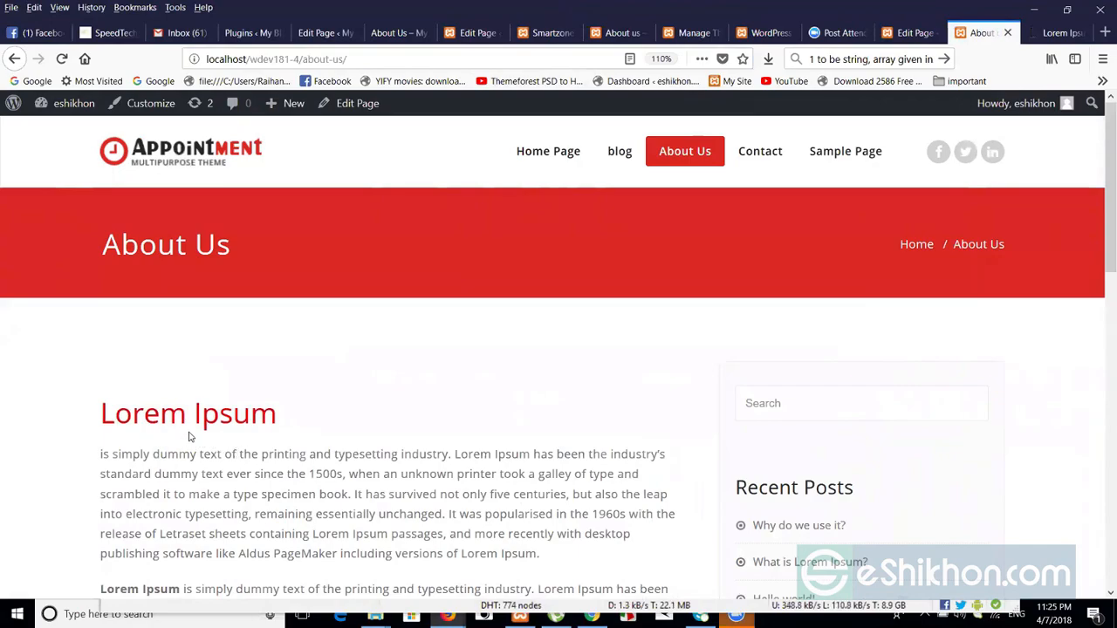
pyautogui.click(904, 35)
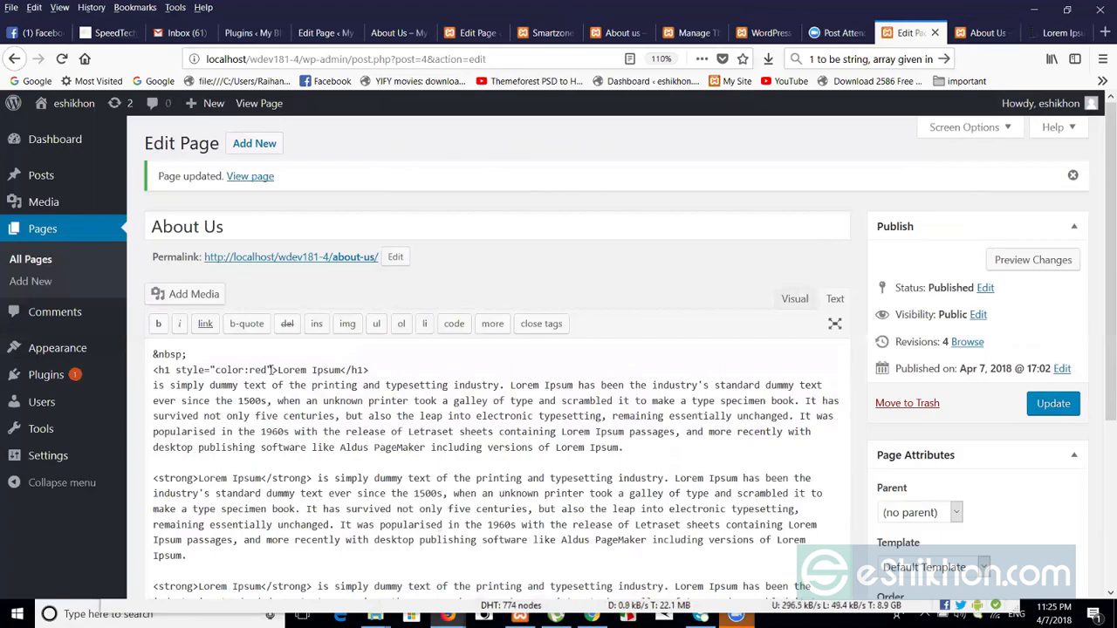
pyautogui.click(272, 370)
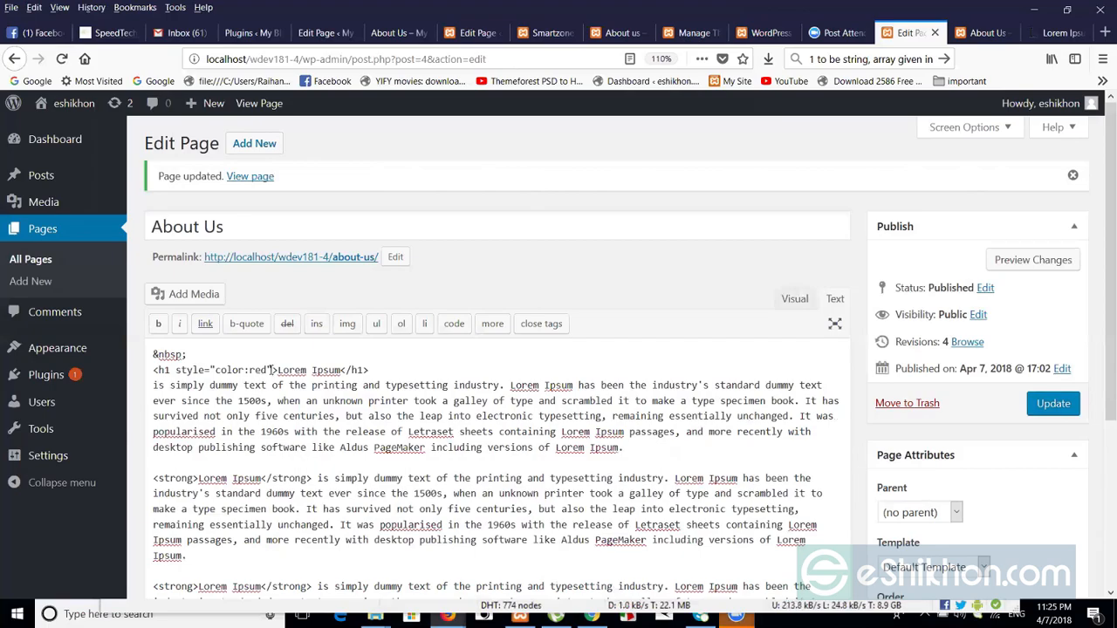
pyautogui.write('style')
pyautogui.press('BackSpace')
pyautogui.press('BackSpace')
pyautogui.press('BackSpace')
pyautogui.press('BackSpace')
pyautogui.press('BackSpace')
pyautogui.press('BackSpace')
# - Extend the h1 style attribute after color:red with a semicolon and the declaration background:black;
pyautogui.write(';')
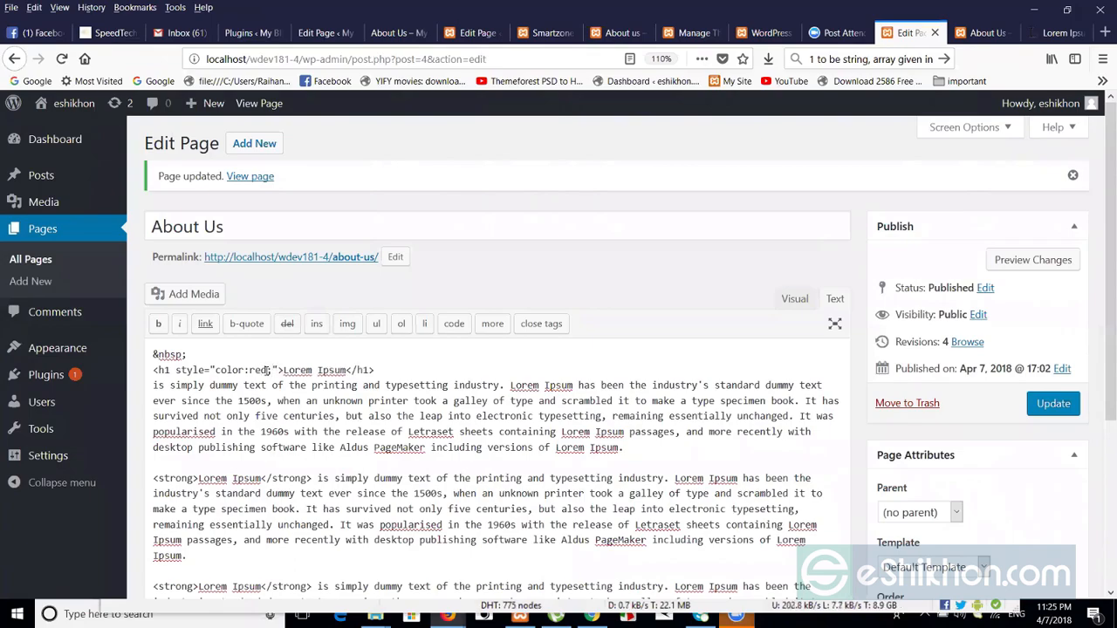
pyautogui.write('back')
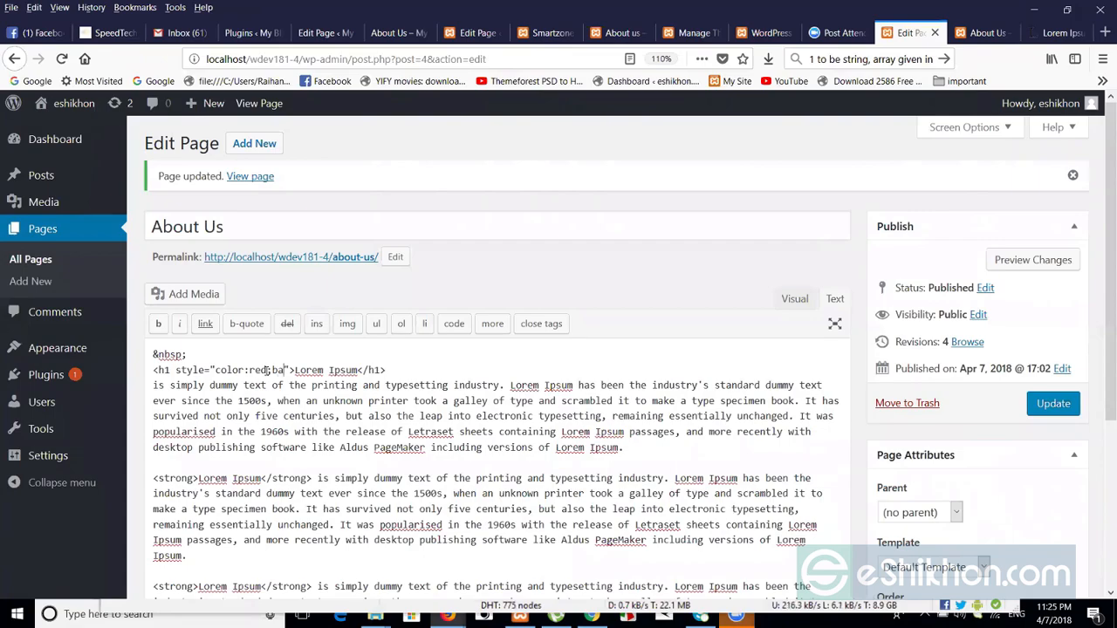
pyautogui.write('ground')
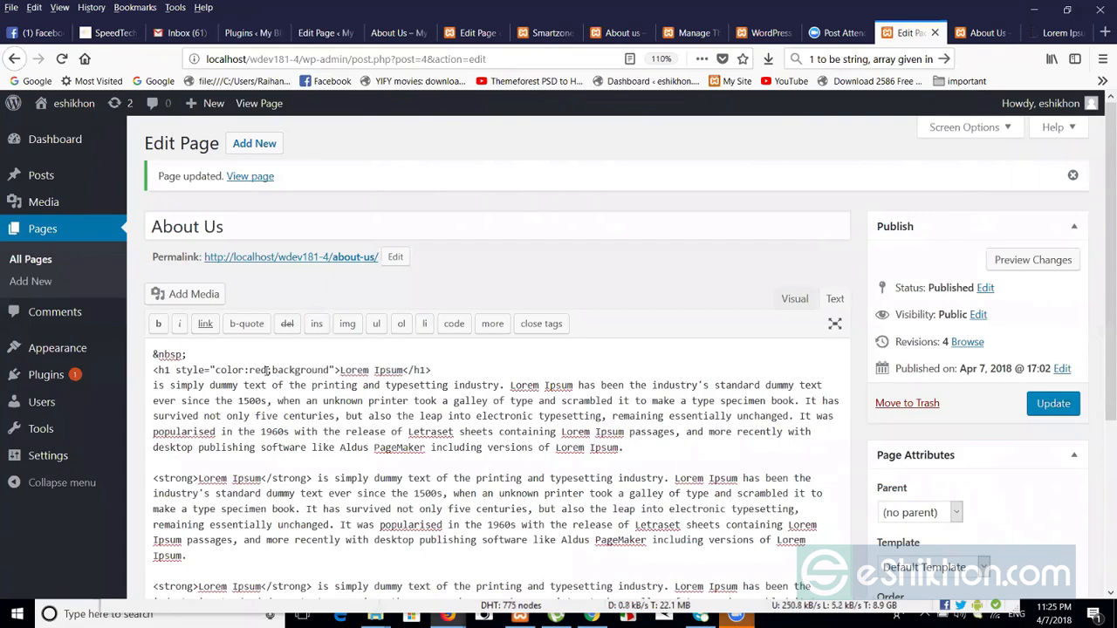
pyautogui.write(':')
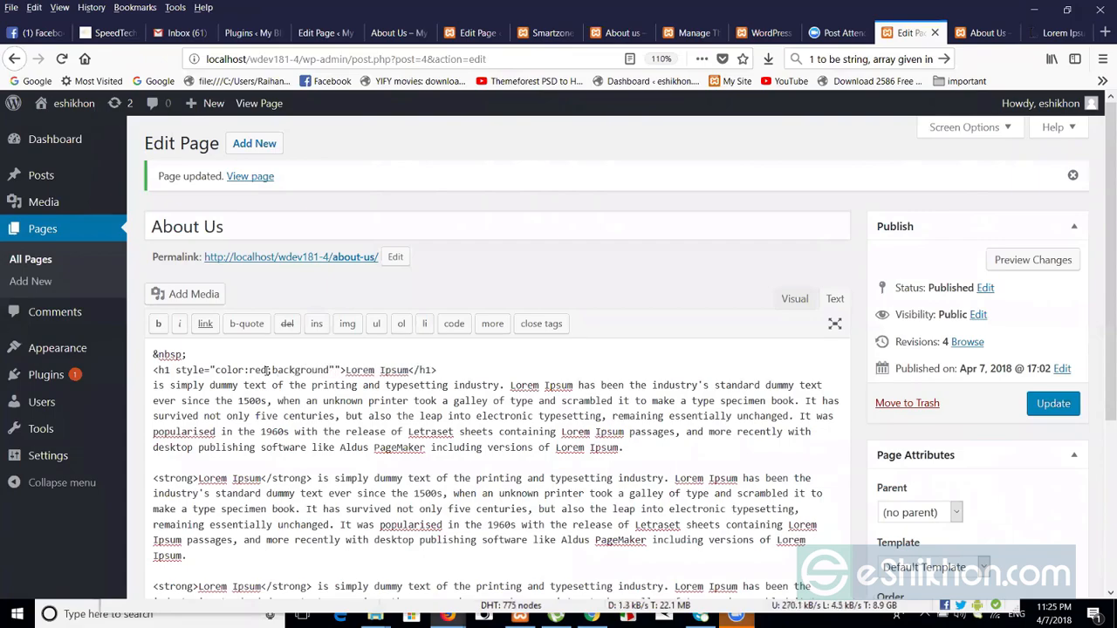
pyautogui.write('b')
pyautogui.write('lack')
pyautogui.write(';')
# - Add padding:50px; to the end of the h1 style attribute and update the About Us page
pyautogui.write('paddi')
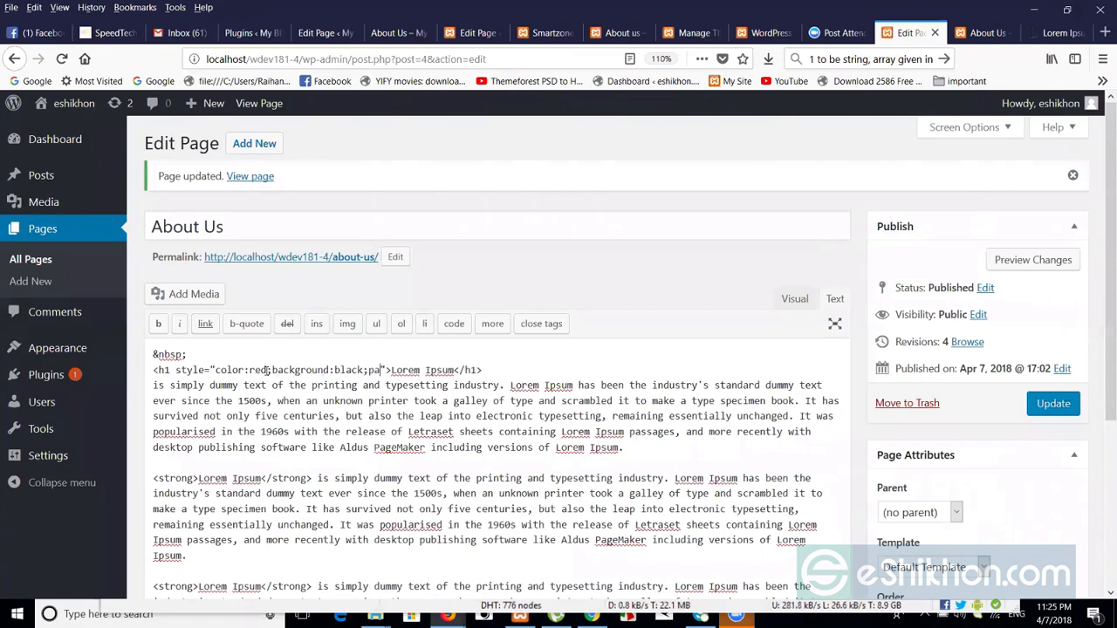
pyautogui.write('ng')
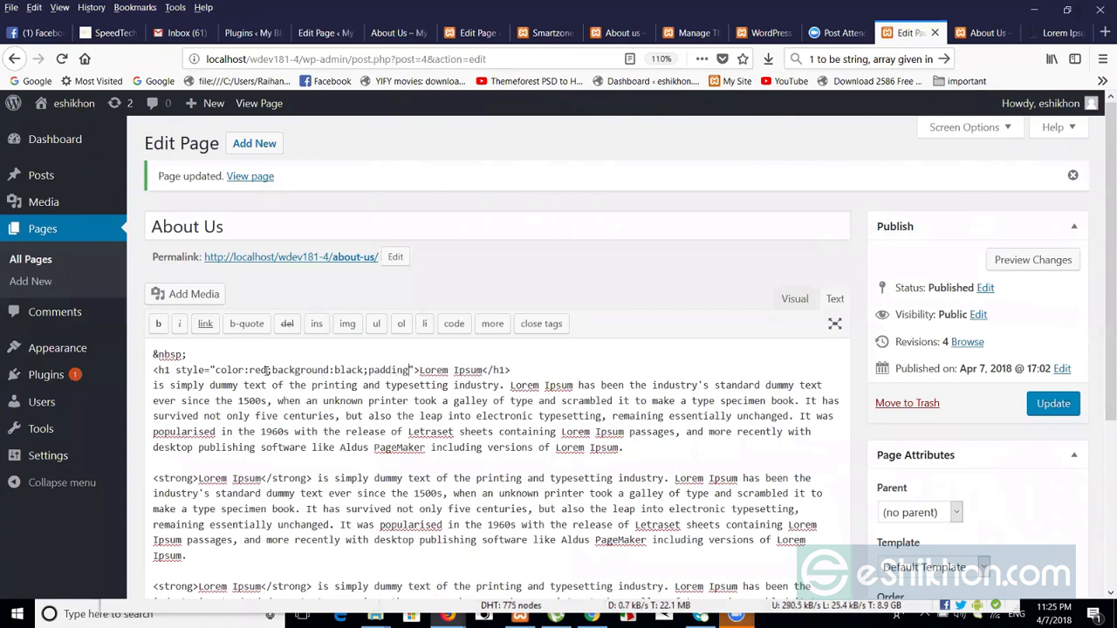
pyautogui.write(':')
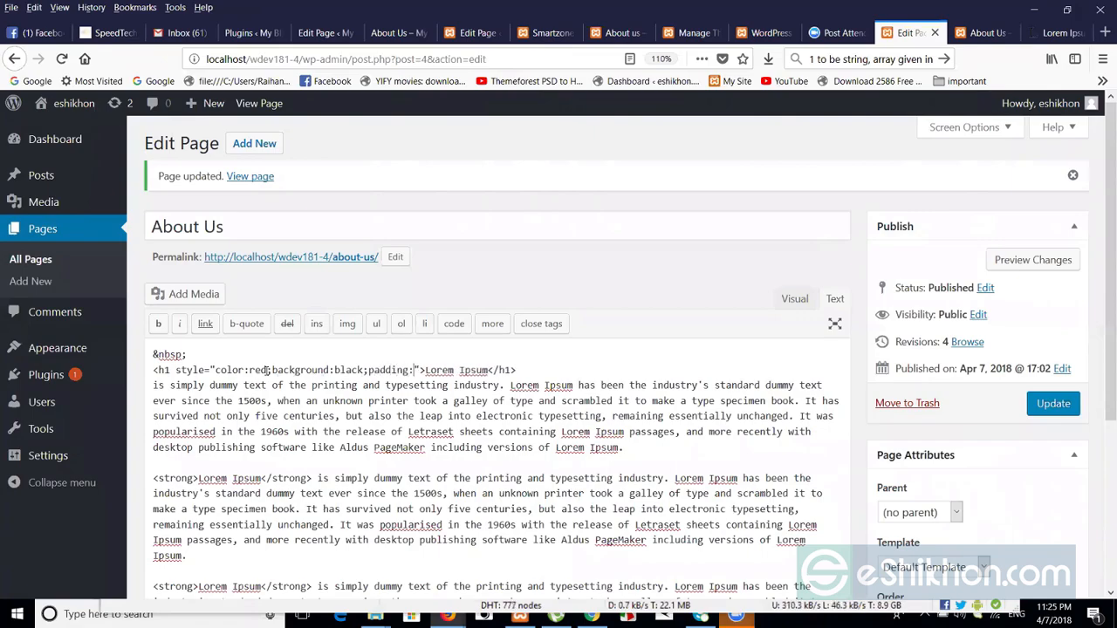
pyautogui.write('50p')
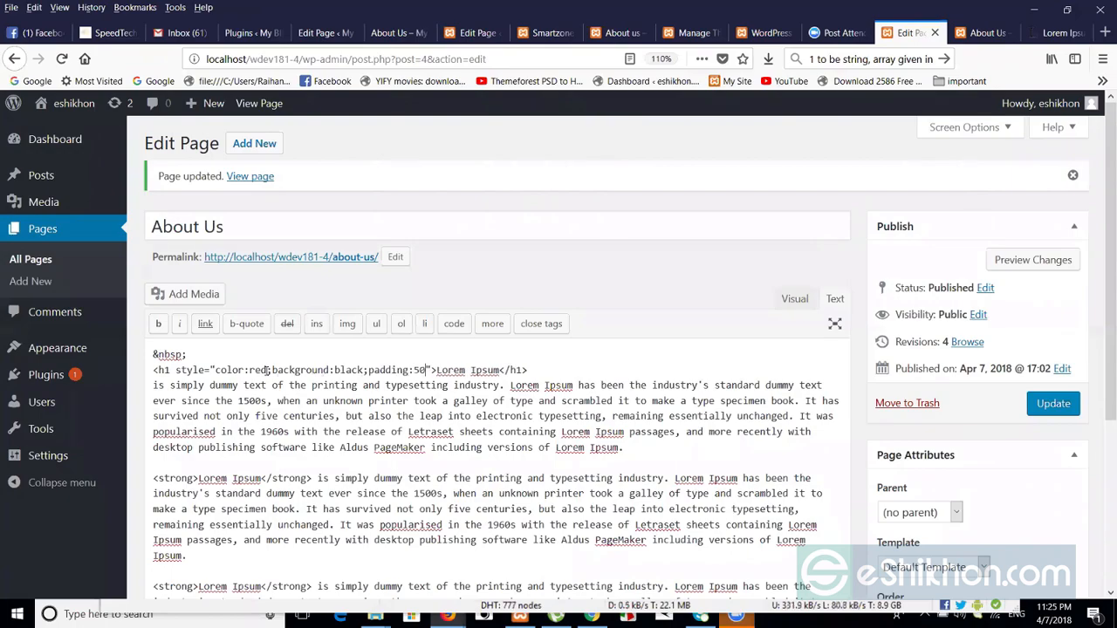
pyautogui.write('x;')
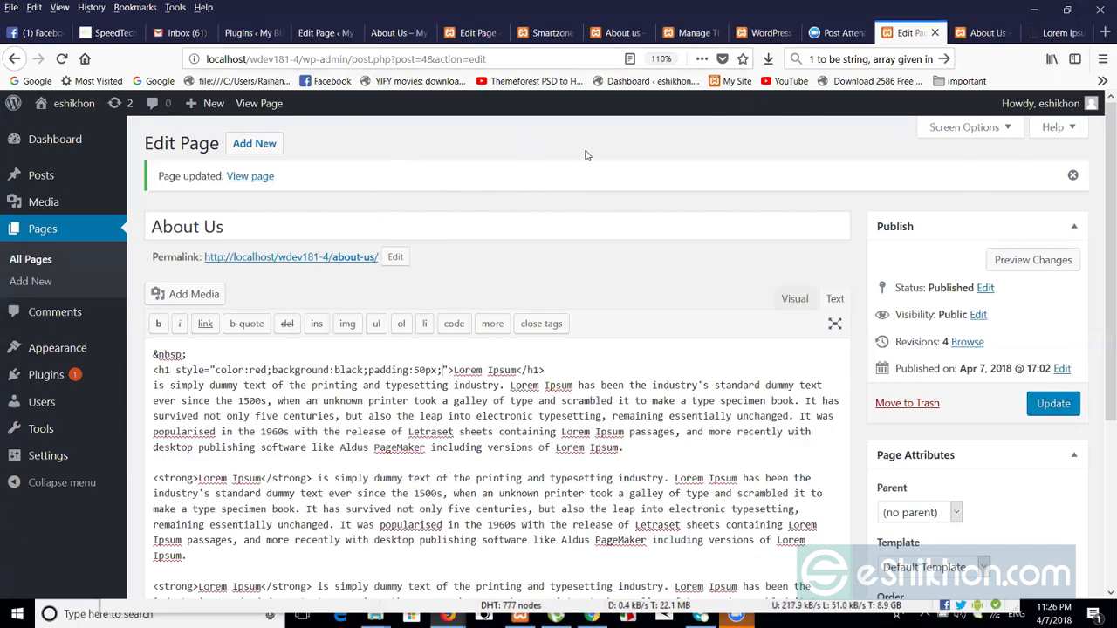
pyautogui.click(1051, 410)
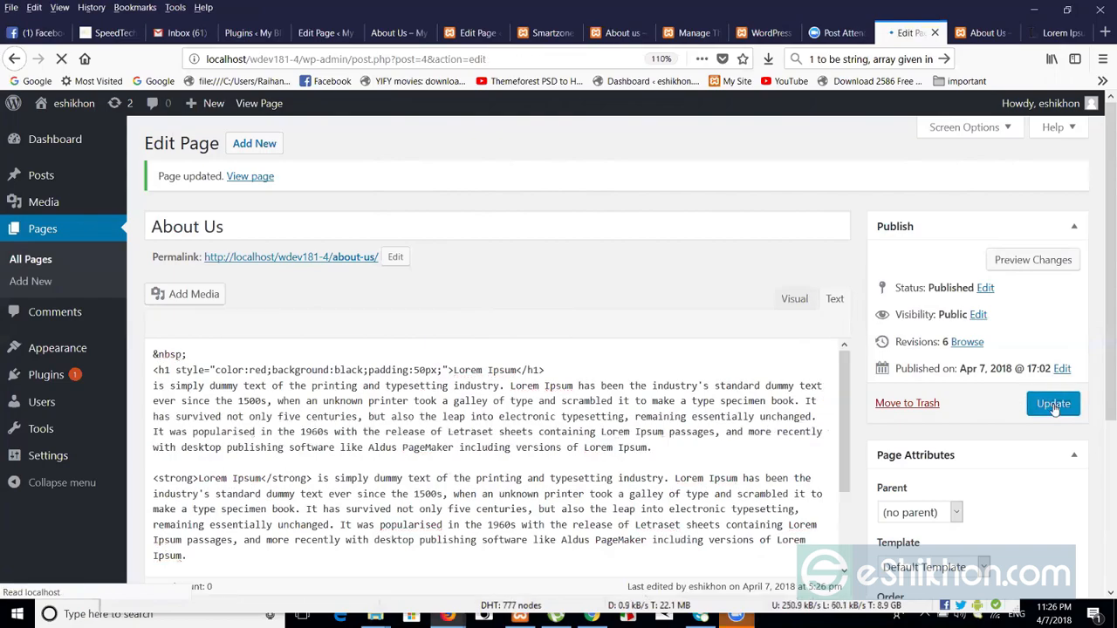
# - Reload the live About Us page, inspect the heading's background and padding, and return to the page editor
pyautogui.click(984, 32)
pyautogui.click(563, 58)
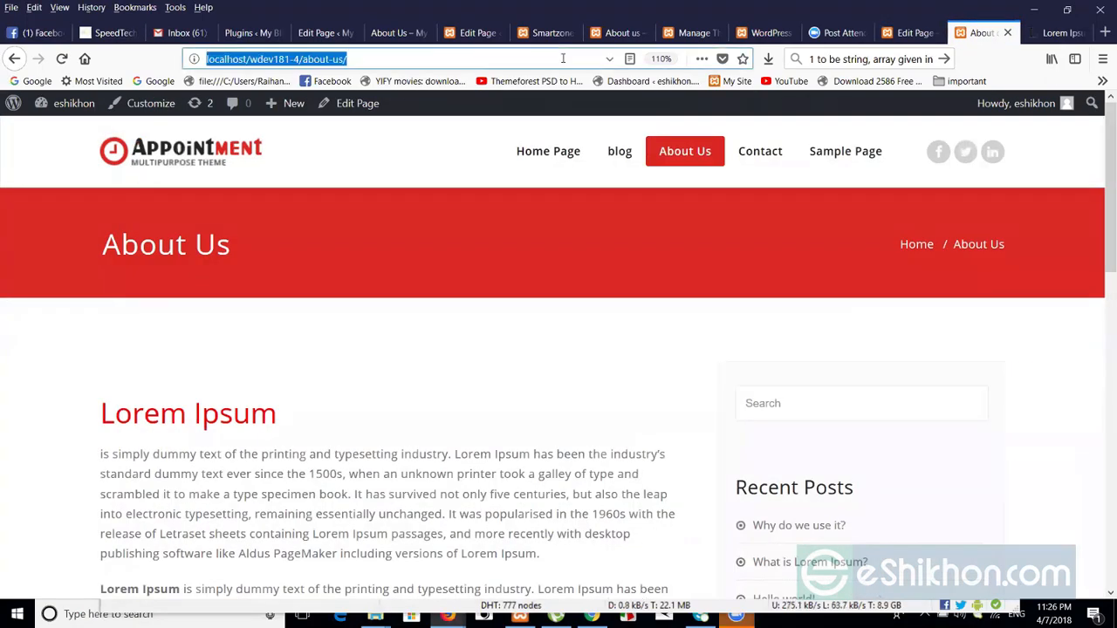
pyautogui.press('Return')
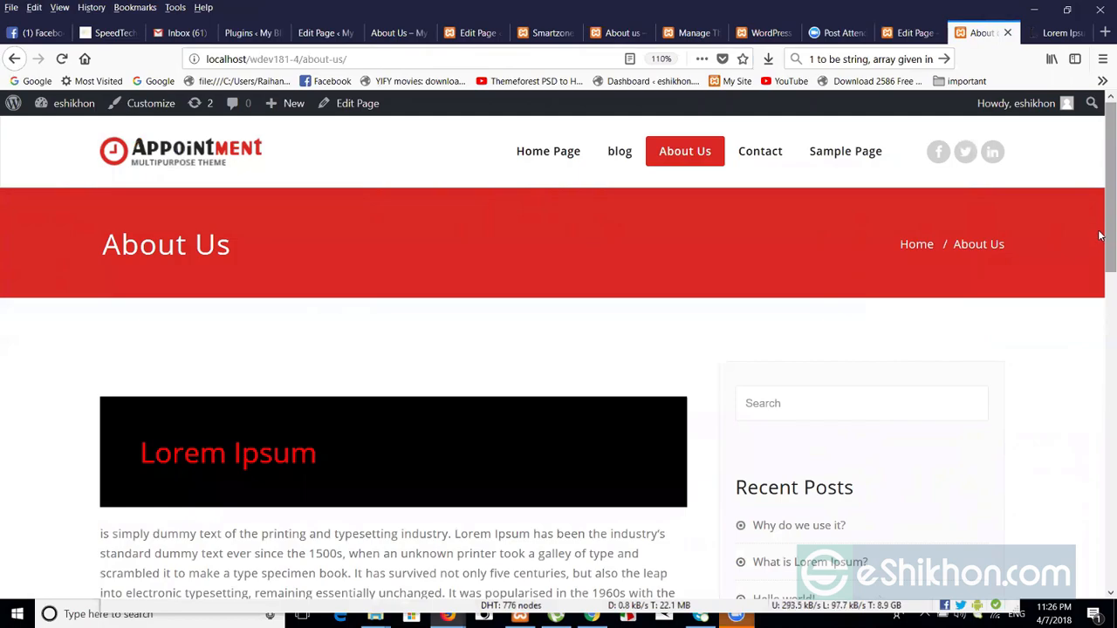
pyautogui.moveTo(1099, 236); pyautogui.dragTo(1099, 295)
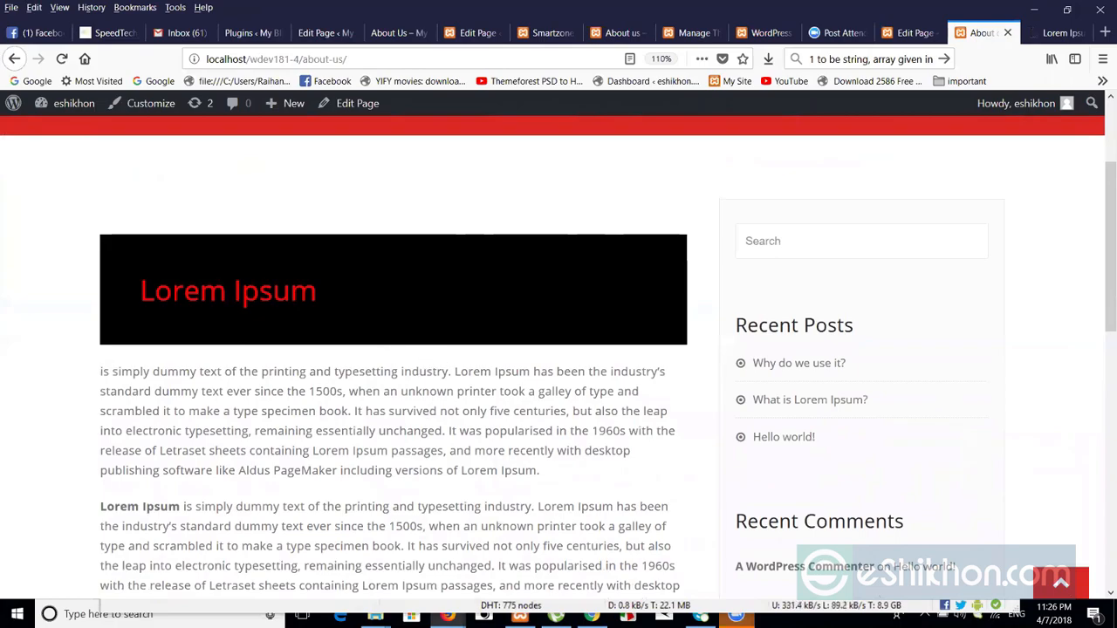
pyautogui.click(909, 33)
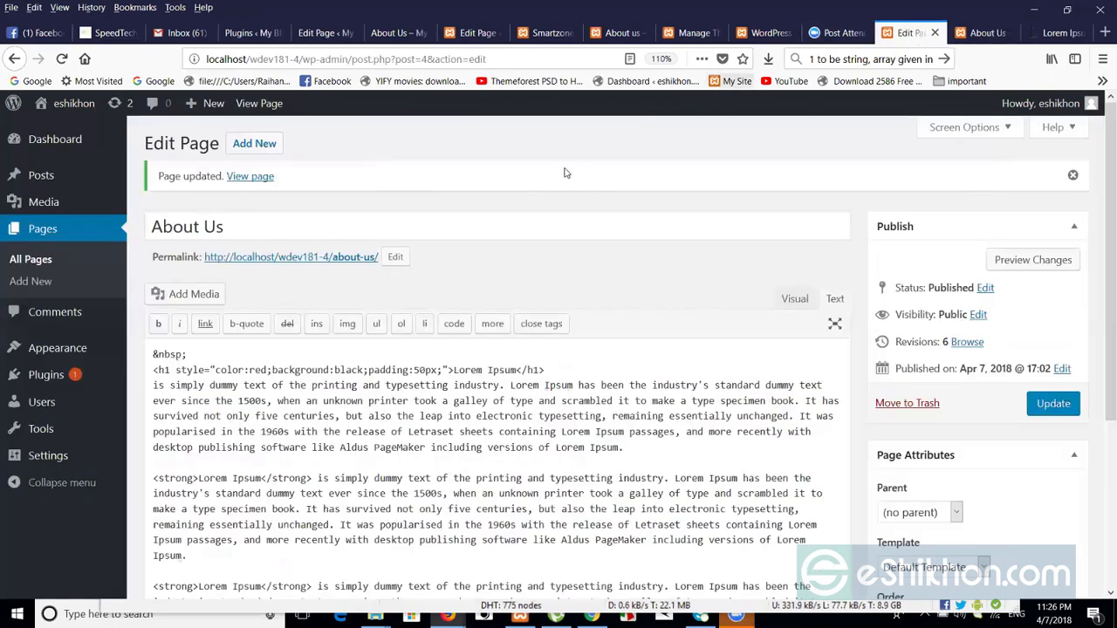
# - Set the h1 background to blue, append text-align:center to its style attribute, and update the About Us page
pyautogui.doubleClick(347, 370)
pyautogui.write('blue')
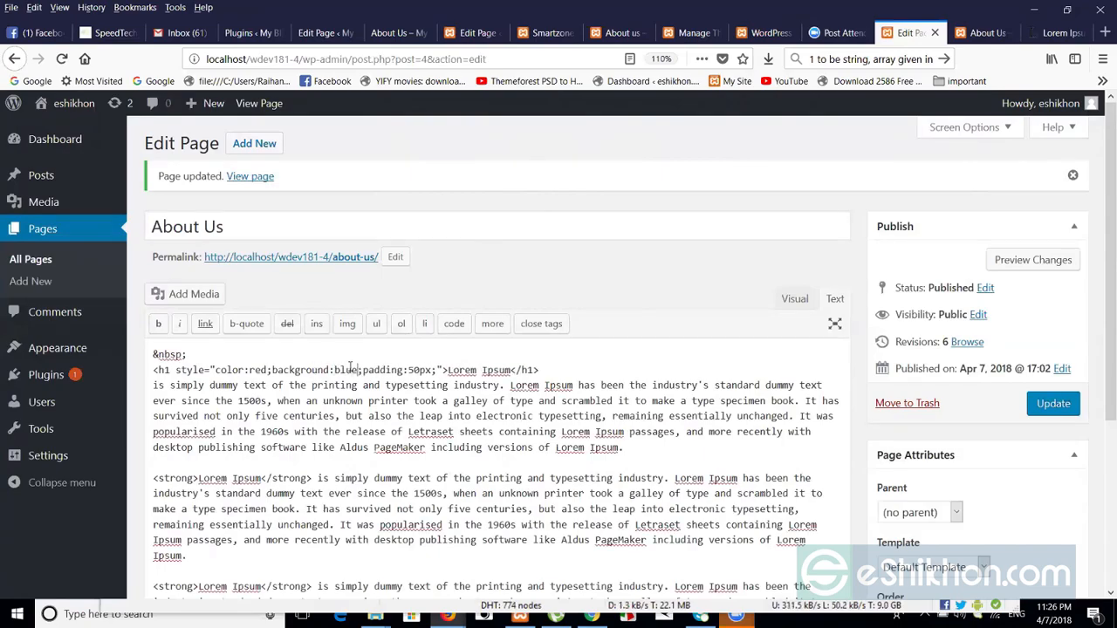
pyautogui.click(438, 370)
pyautogui.write('text')
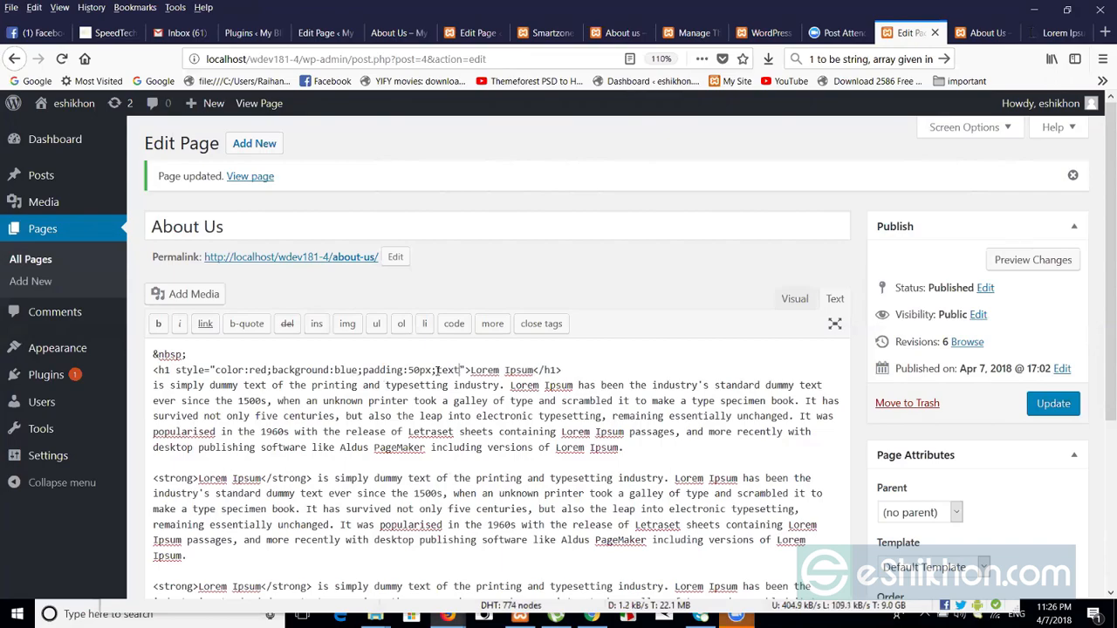
pyautogui.write('-alig')
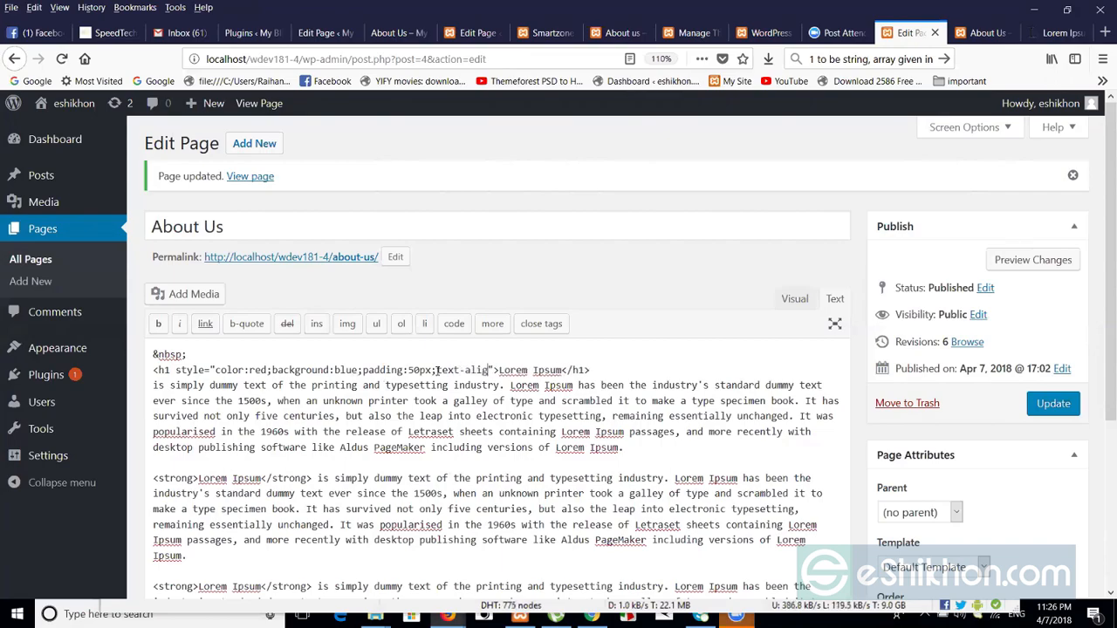
pyautogui.write('n:cw')
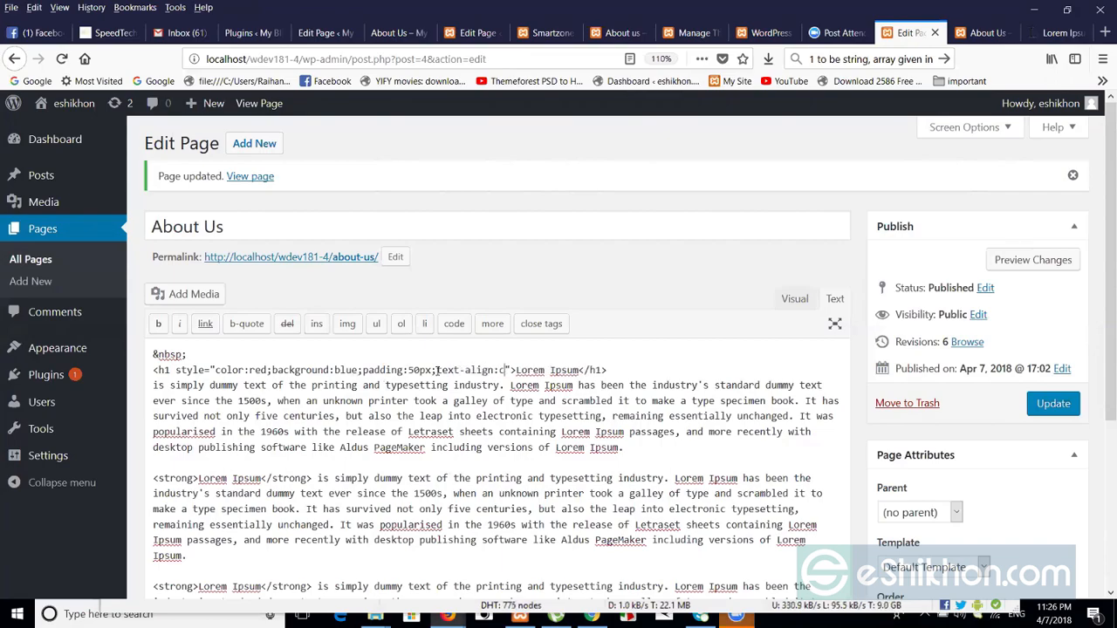
pyautogui.press('BackSpace')
pyautogui.write('ent')
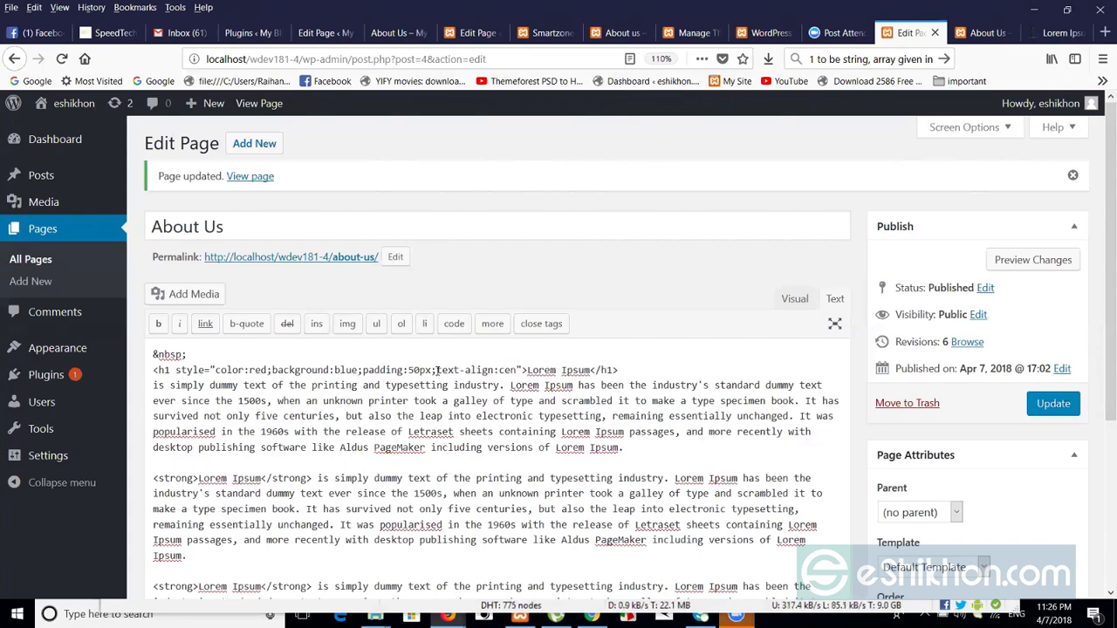
pyautogui.write('er')
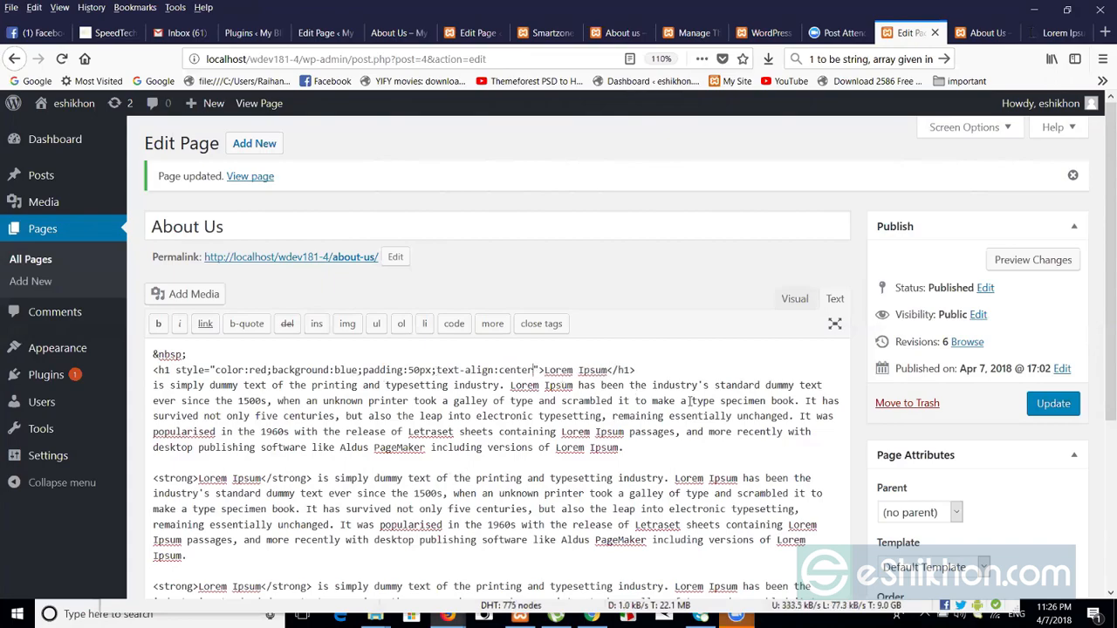
pyautogui.click(1064, 405)
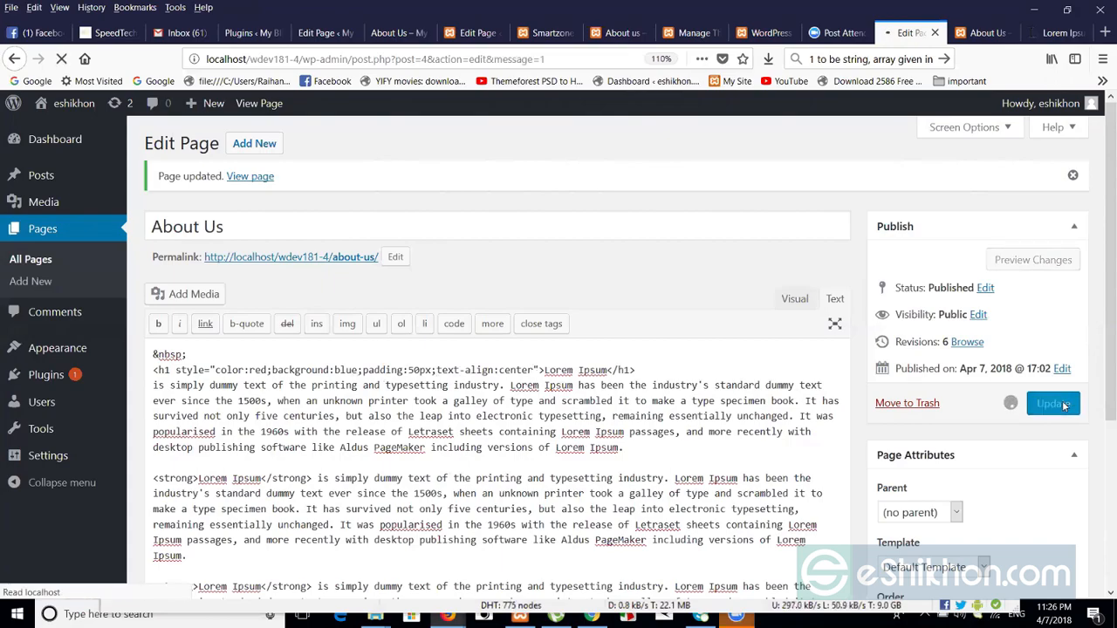
# - Reload the live About Us page and inspect the heading's background color and text alignment
pyautogui.click(985, 32)
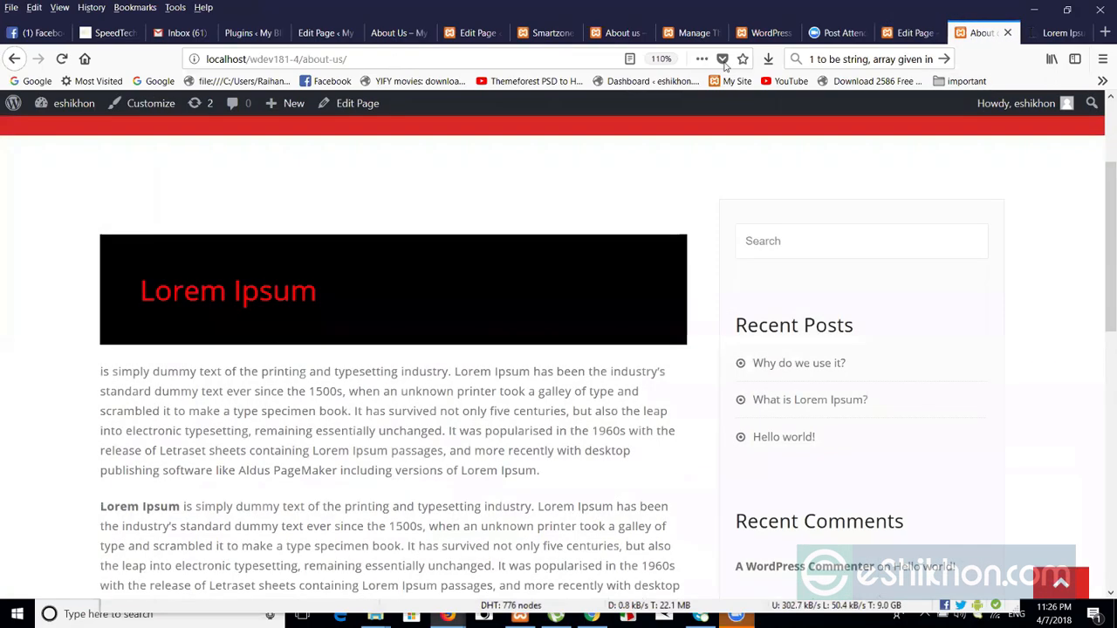
pyautogui.click(568, 53)
pyautogui.press('Return')
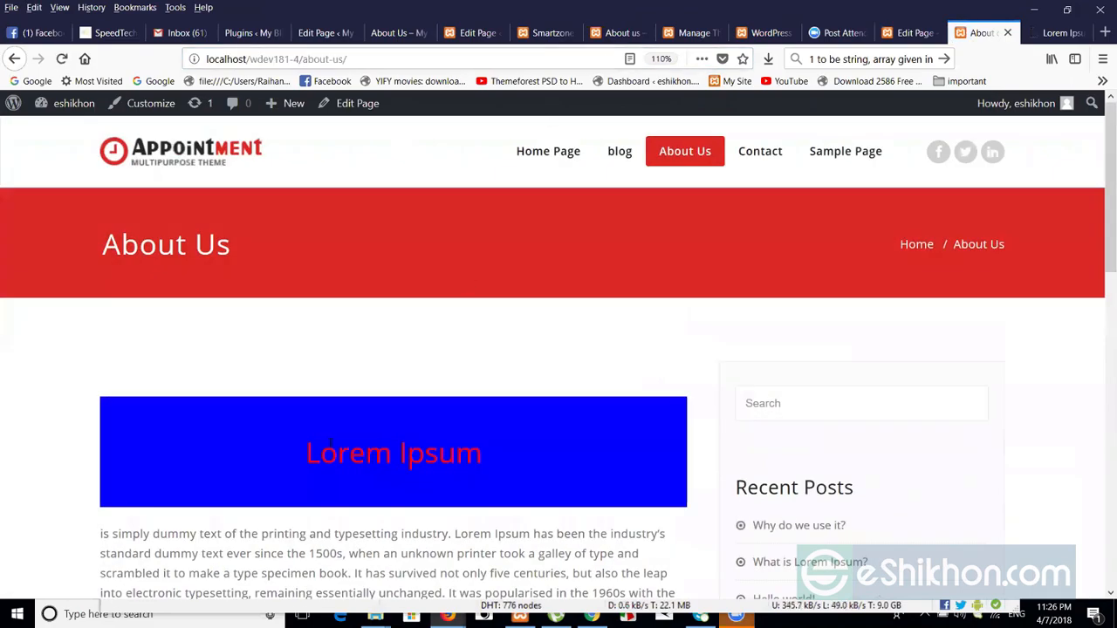
pyautogui.moveTo(301, 453); pyautogui.dragTo(491, 466)
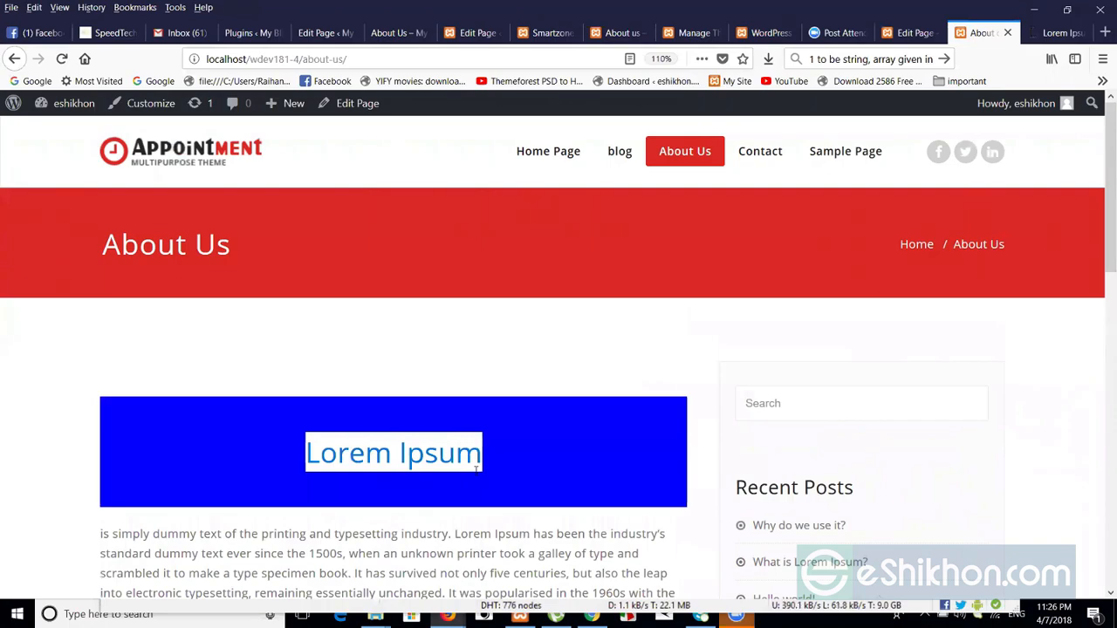
pyautogui.click(493, 472)
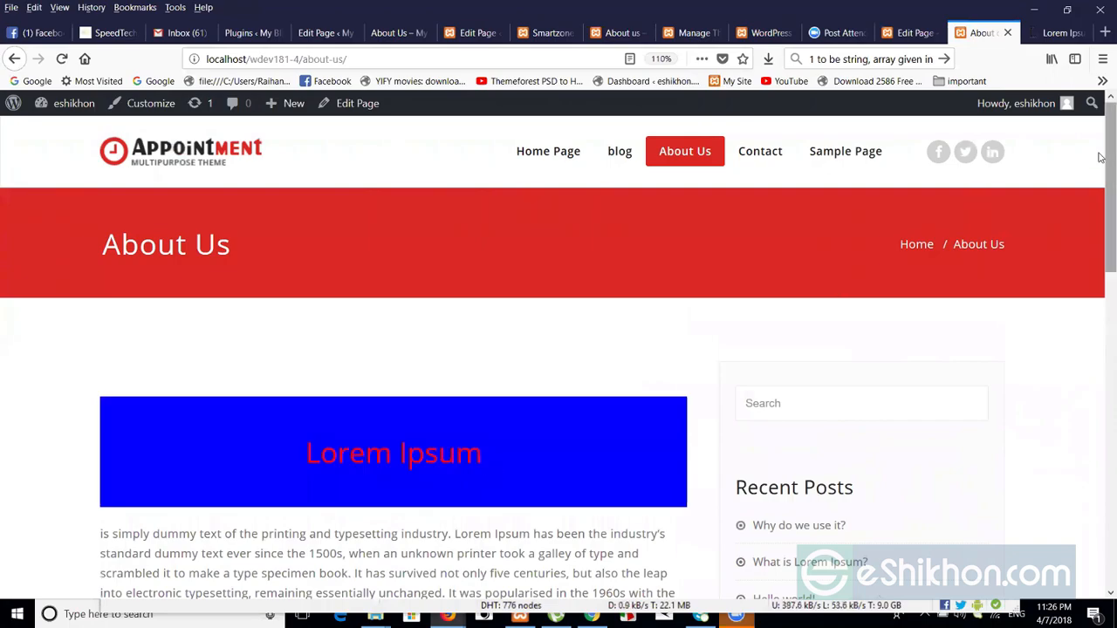
pyautogui.scroll(-2, 1101, 262)
pyautogui.scroll(-2, 1100, 292)
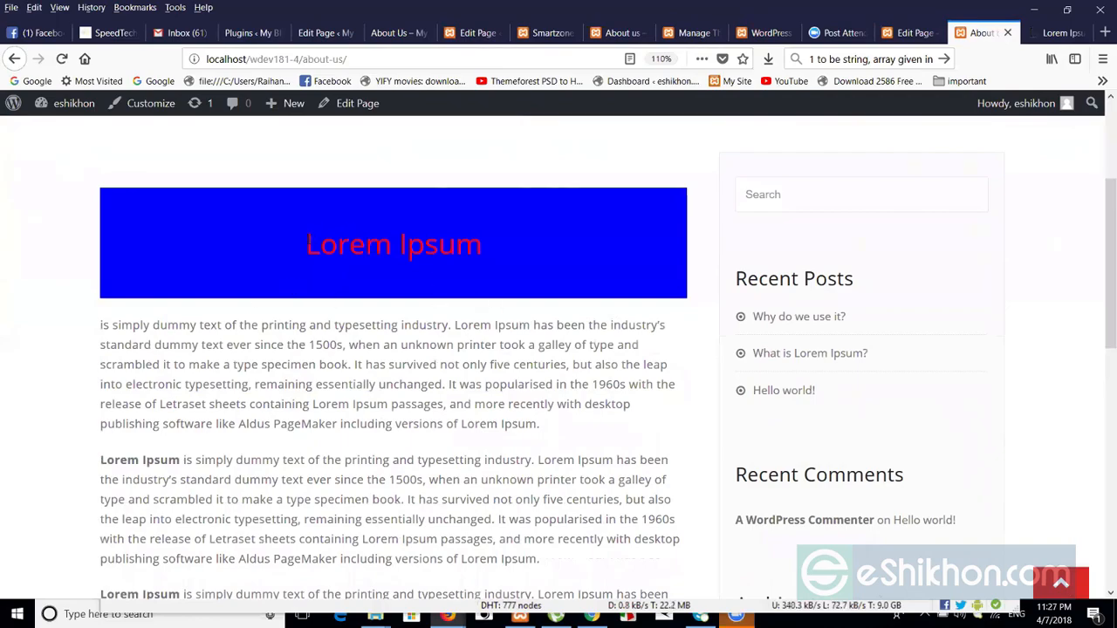
pyautogui.moveTo(304, 245); pyautogui.dragTo(486, 251)
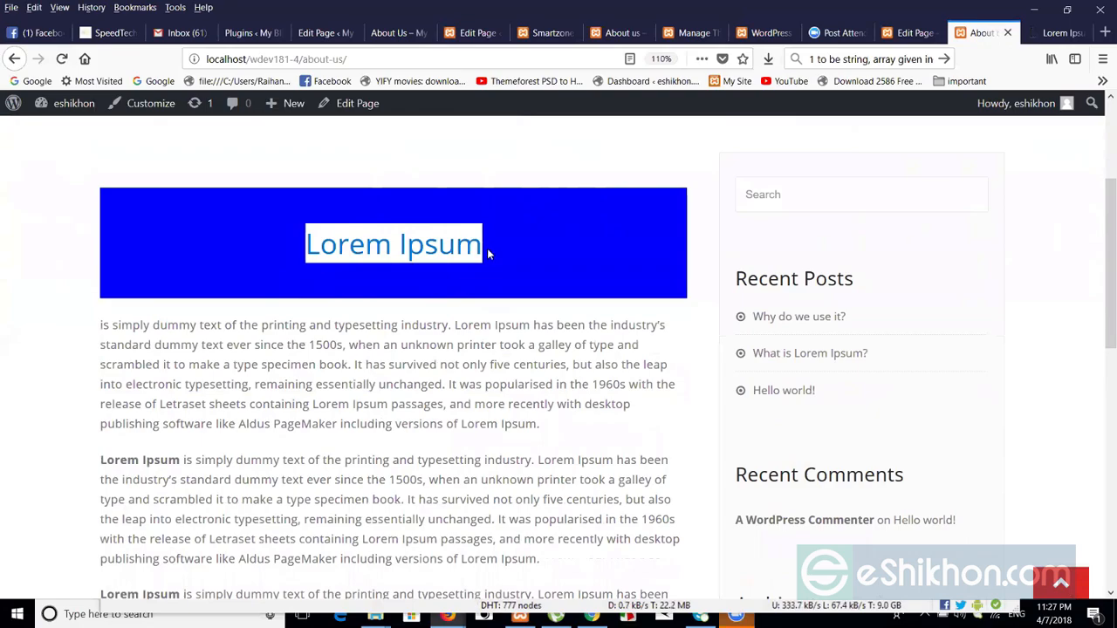
pyautogui.click(356, 274)
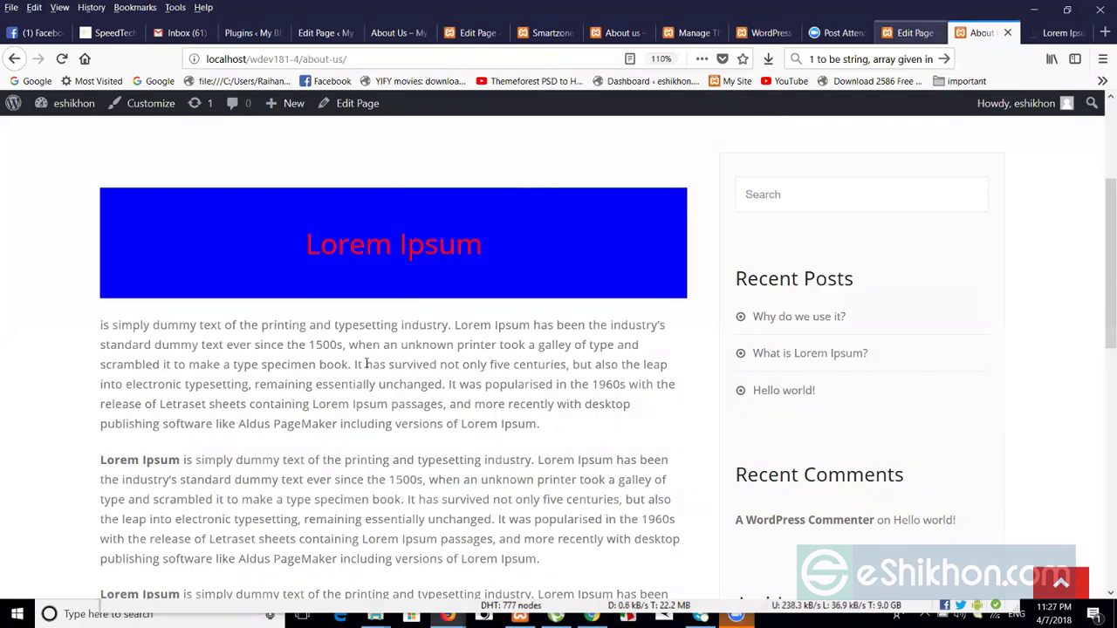
# - Return to the page editor, set the h1 style's text color to white, and update the About Us page
pyautogui.hotkey('ctrl', 'shift', 'Tab')
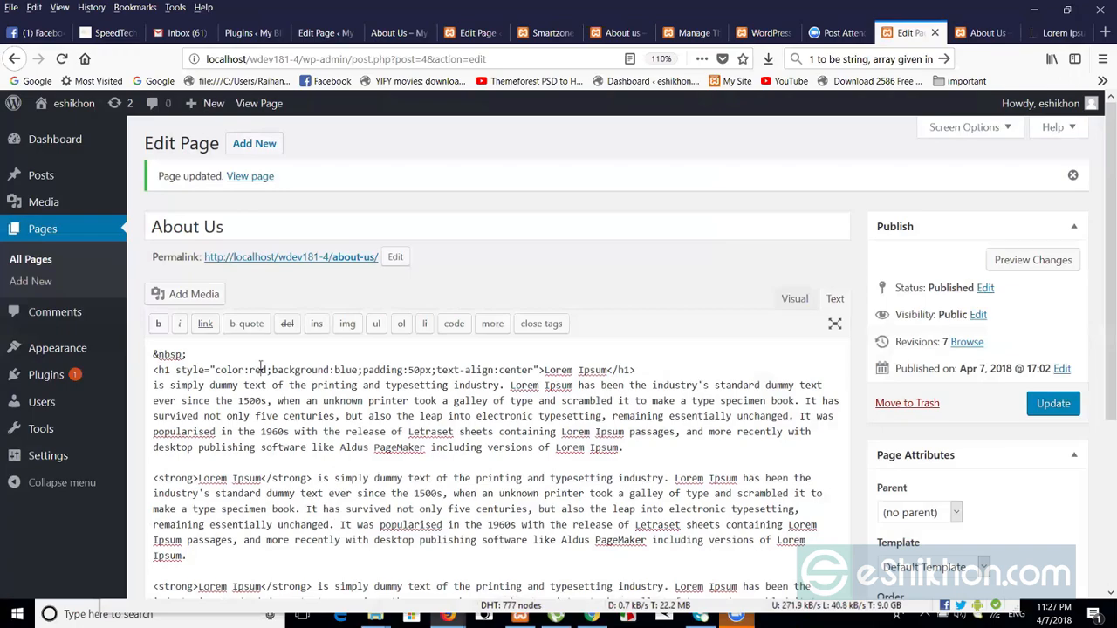
pyautogui.doubleClick(259, 370)
pyautogui.write('white')
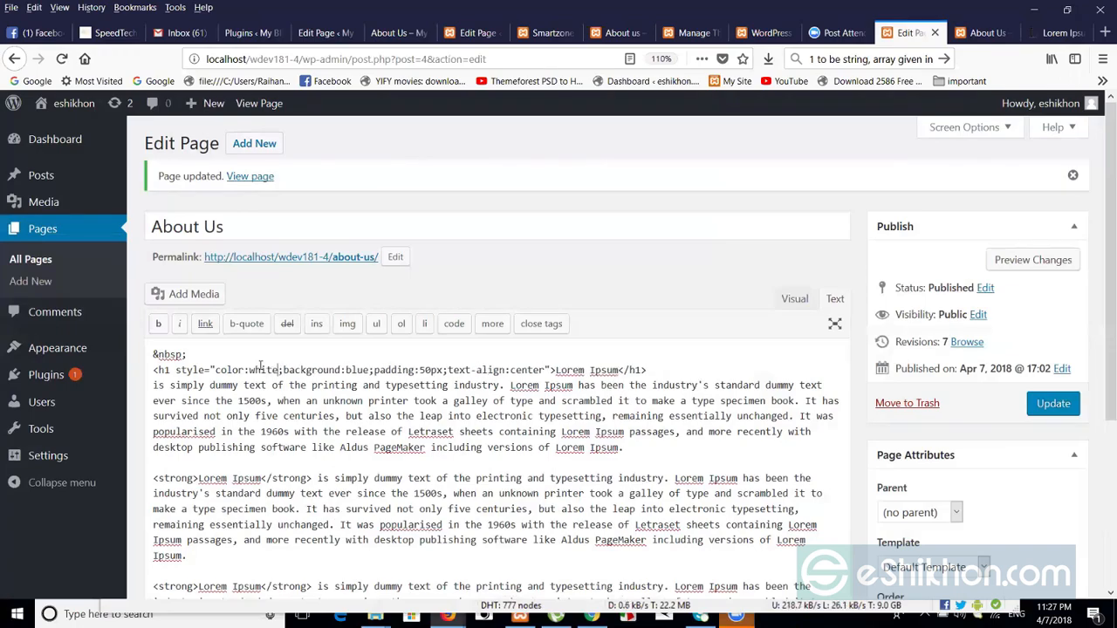
pyautogui.click(1053, 403)
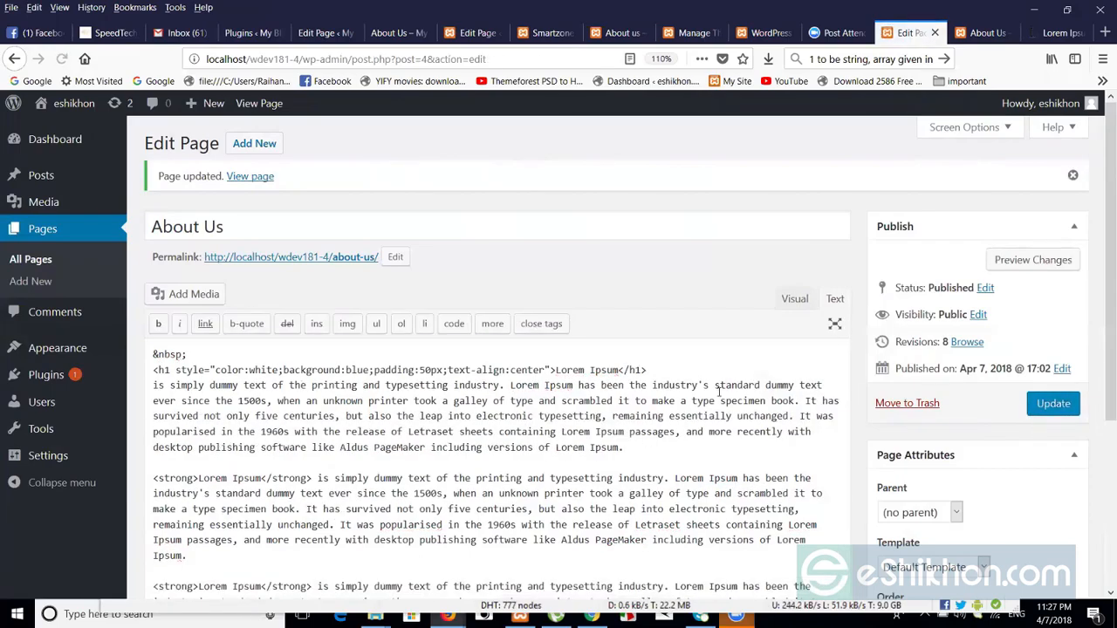
# - Reload the live About Us page and examine the heading's text color and the rest of the page layout
pyautogui.click(979, 35)
pyautogui.click(548, 61)
pyautogui.press('Return')
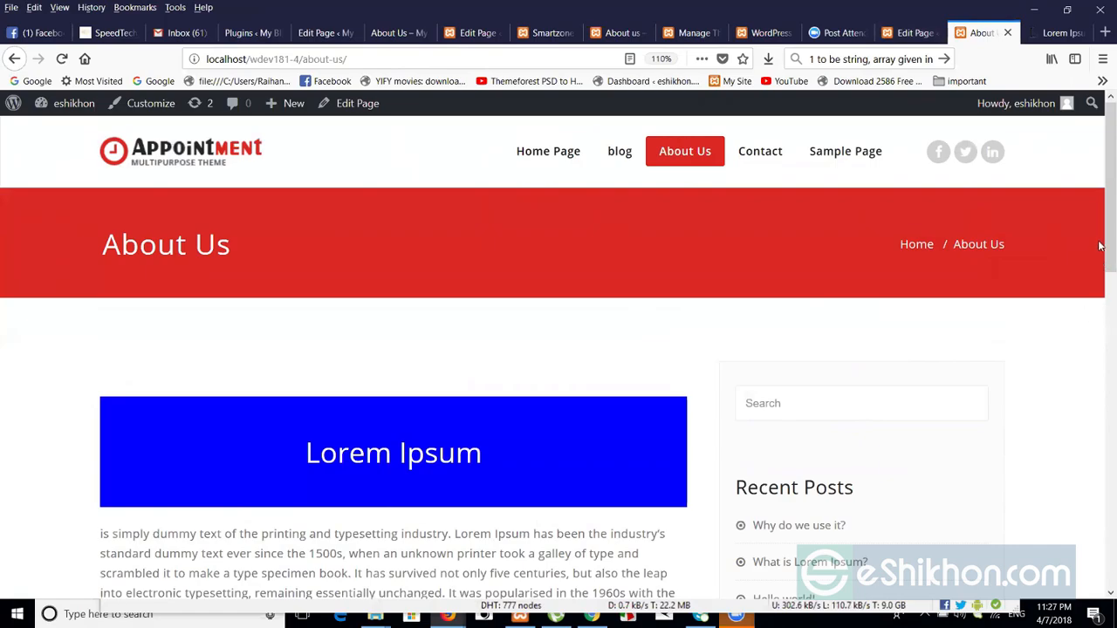
pyautogui.scroll(-2, 1100, 279)
pyautogui.scroll(-5, 1100, 279)
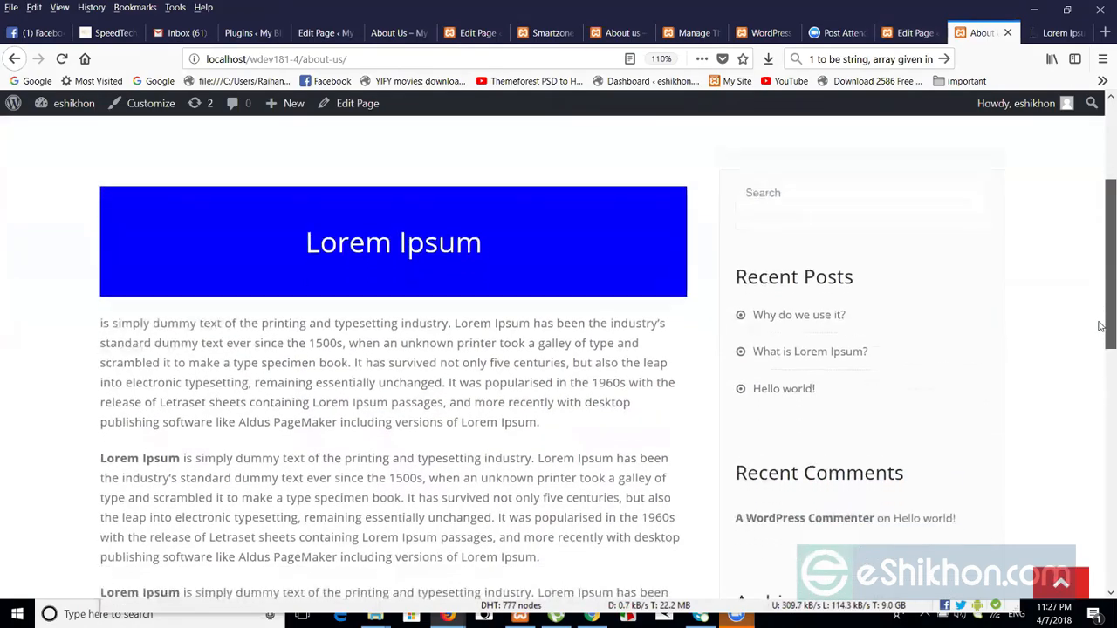
pyautogui.scroll(-2, 1100, 441)
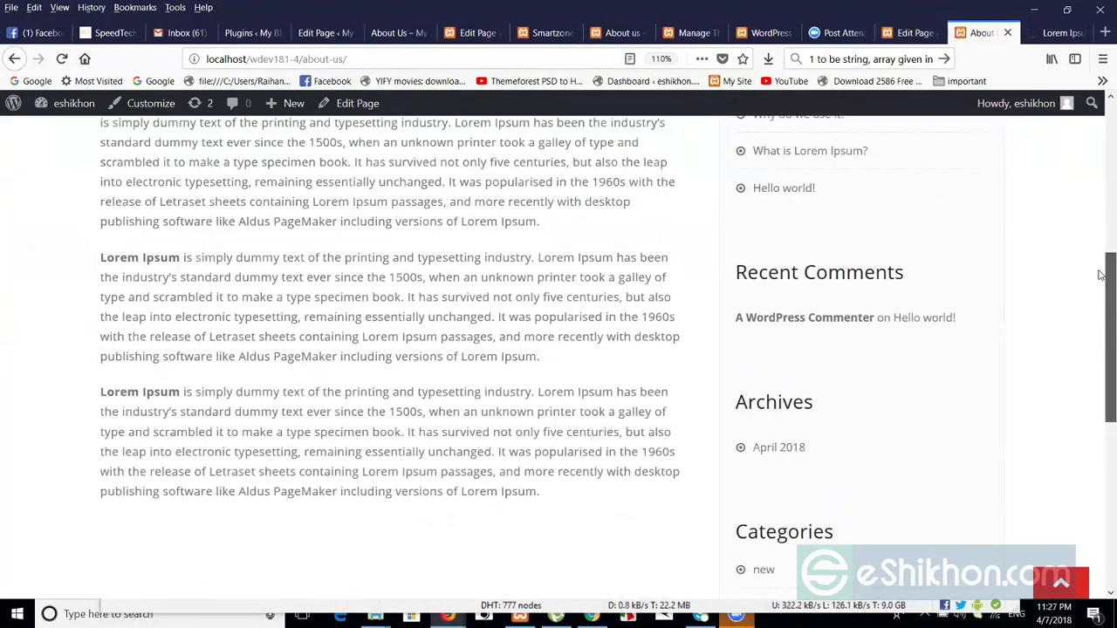
pyautogui.scroll(12, 1100, 260)
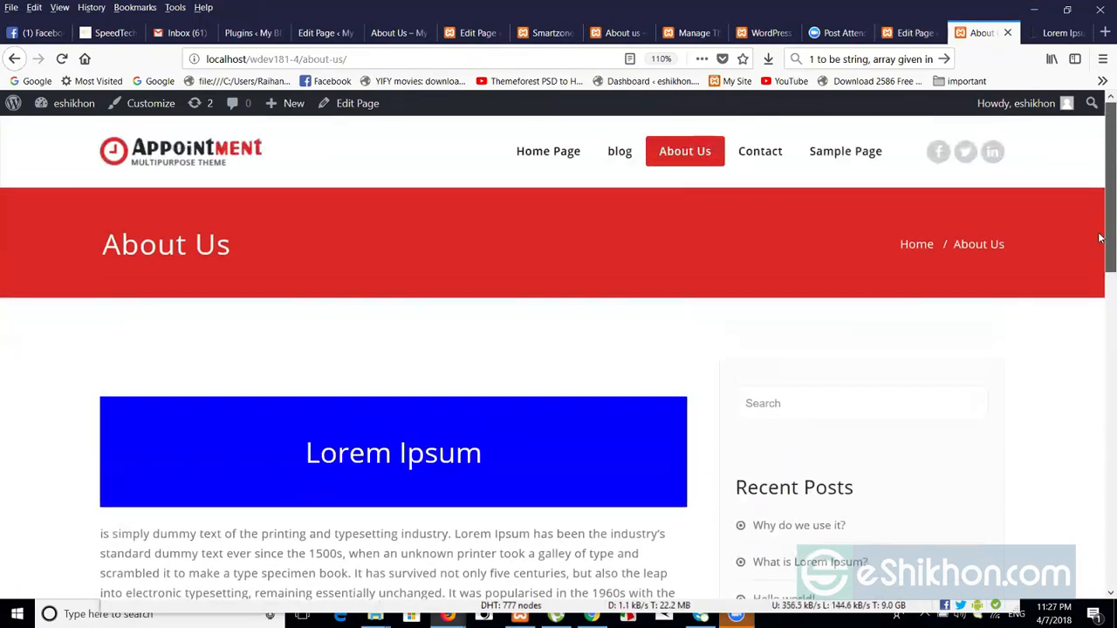
pyautogui.scroll(-2, 1100, 301)
pyautogui.scroll(-6, 1100, 349)
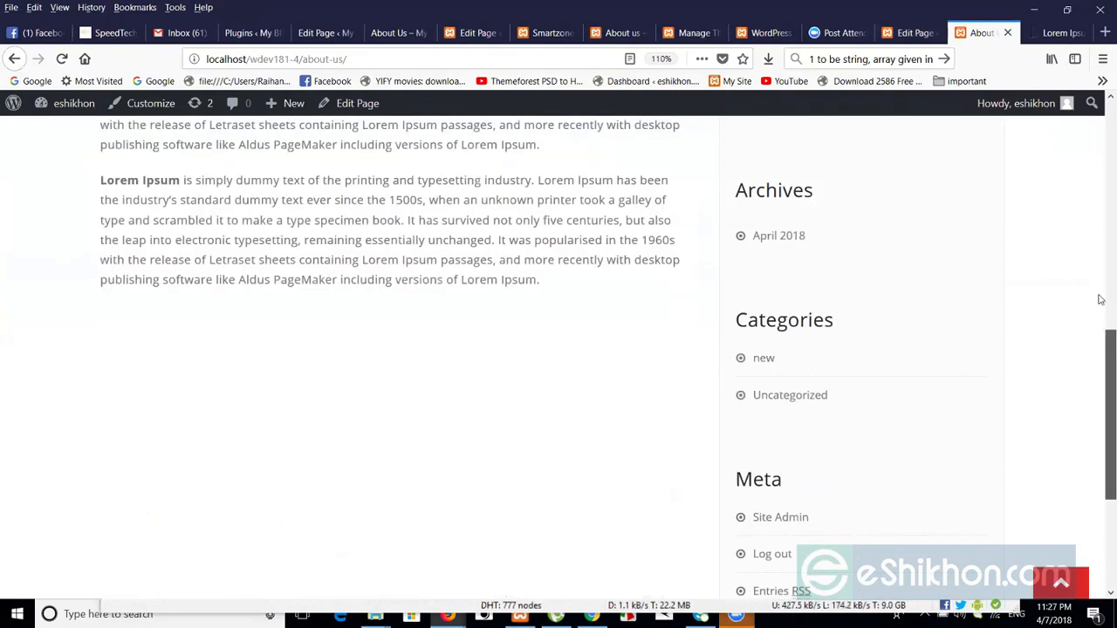
pyautogui.scroll(10, 1100, 261)
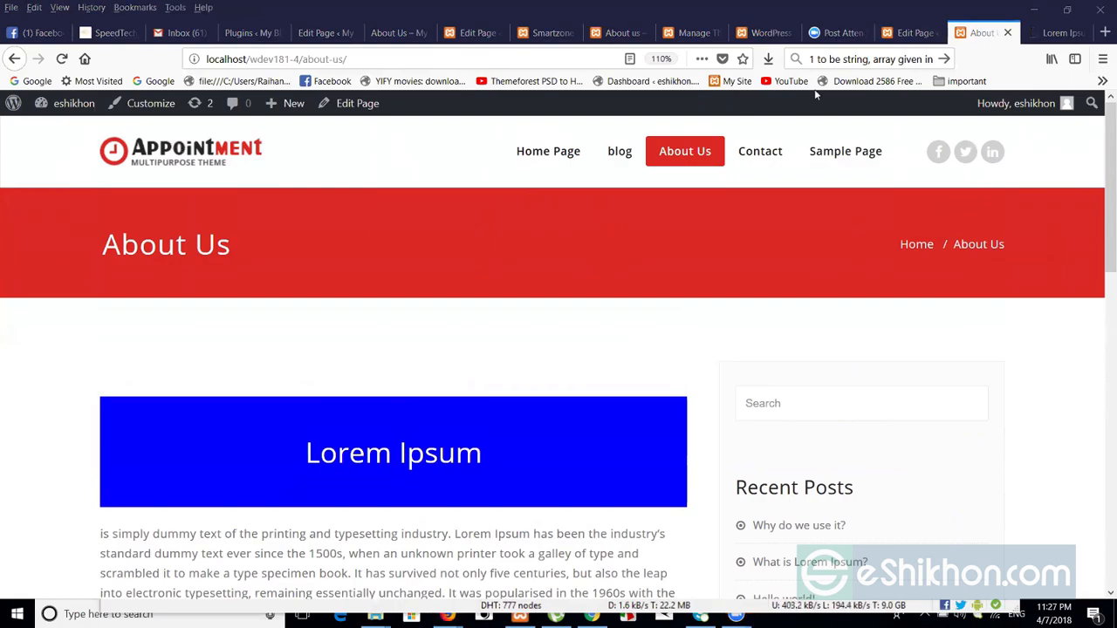
# - Return to the page editor's visual mode and turn the first paragraph below the blue heading into a bulleted list
pyautogui.click(909, 33)
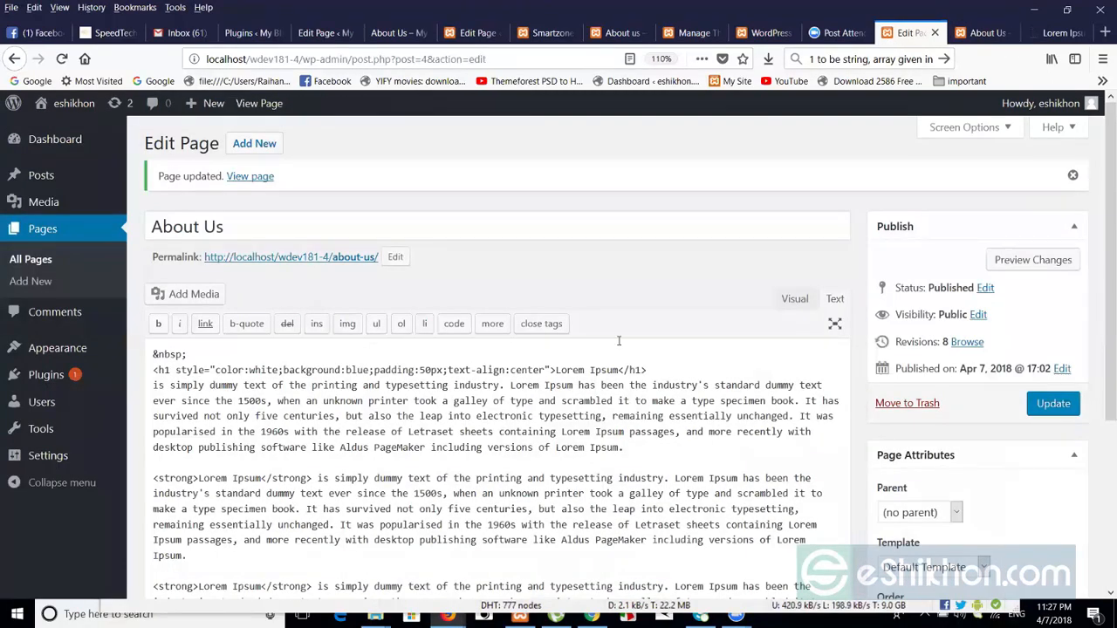
pyautogui.click(782, 299)
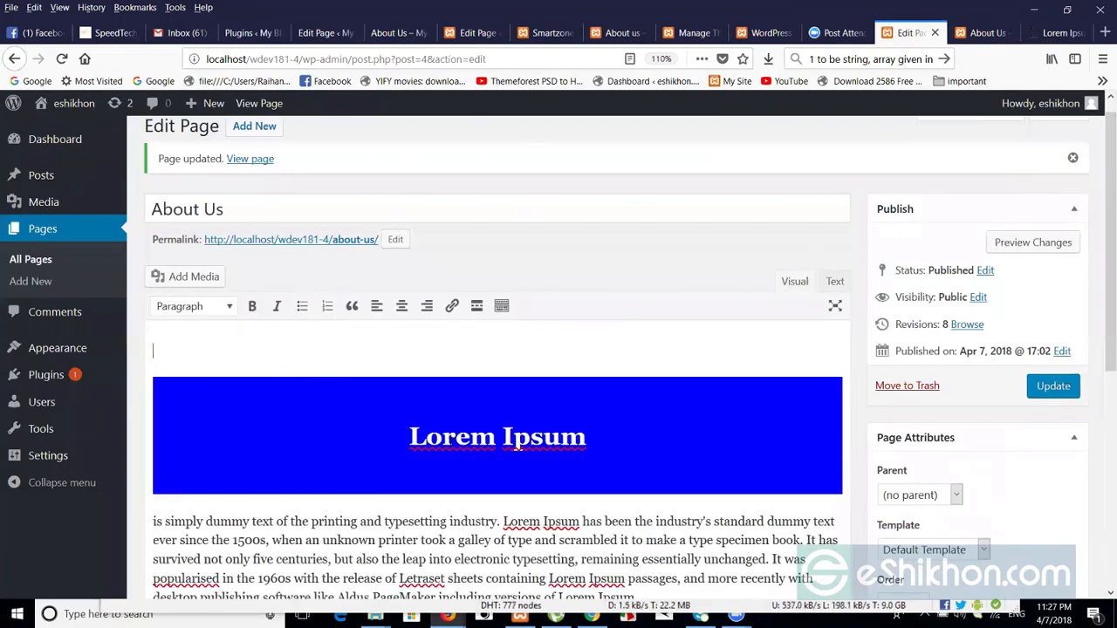
pyautogui.scroll(-2, 1101, 305)
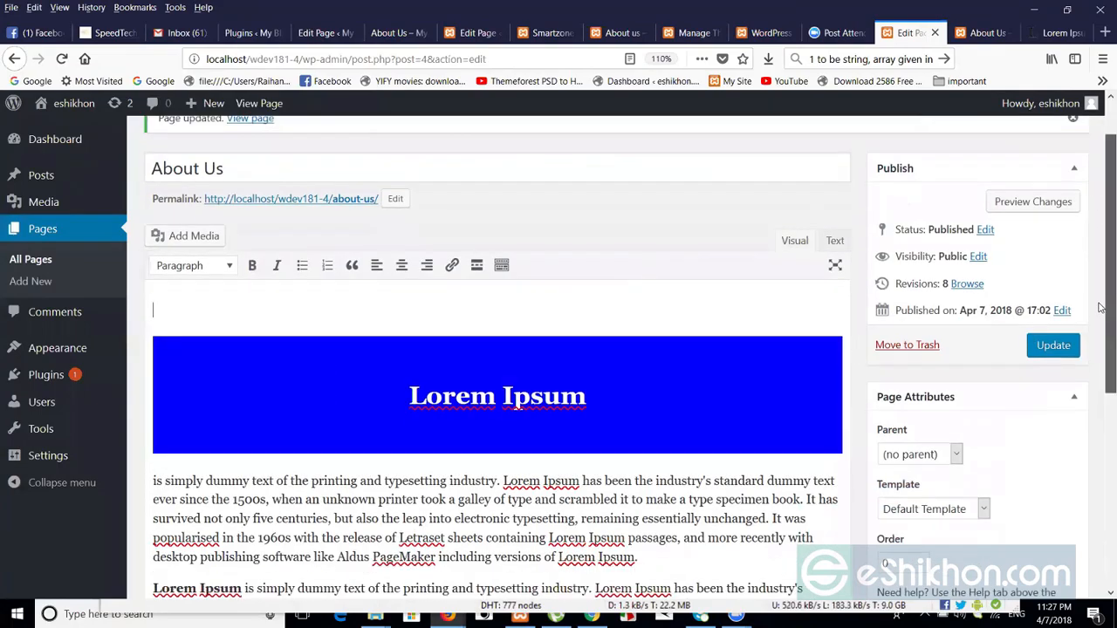
pyautogui.scroll(-2, 1101, 342)
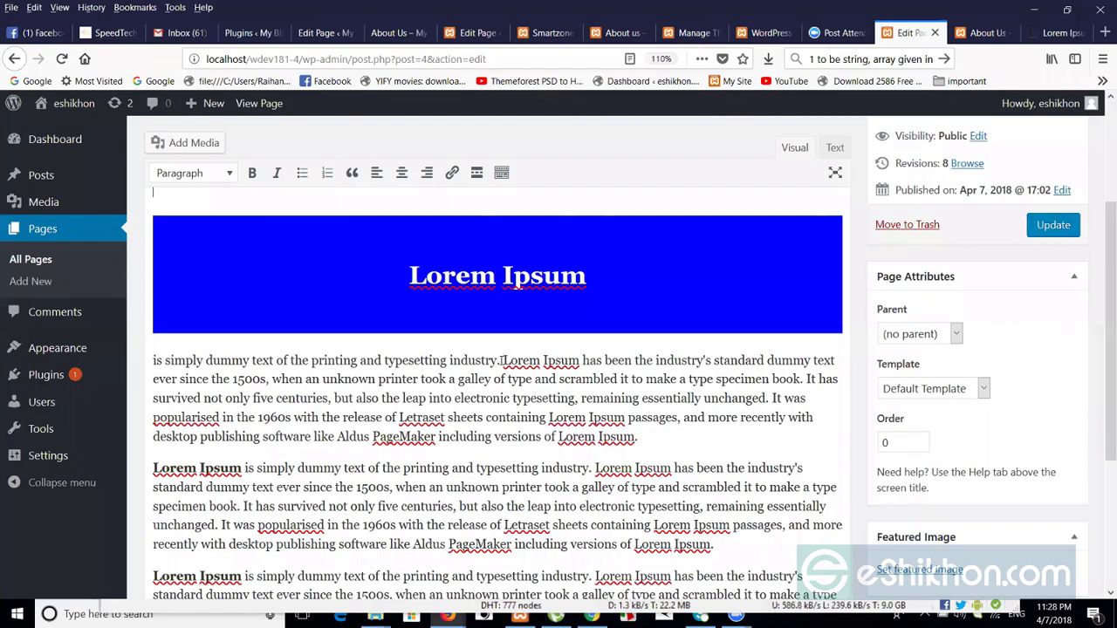
pyautogui.moveTo(503, 360); pyautogui.dragTo(155, 358)
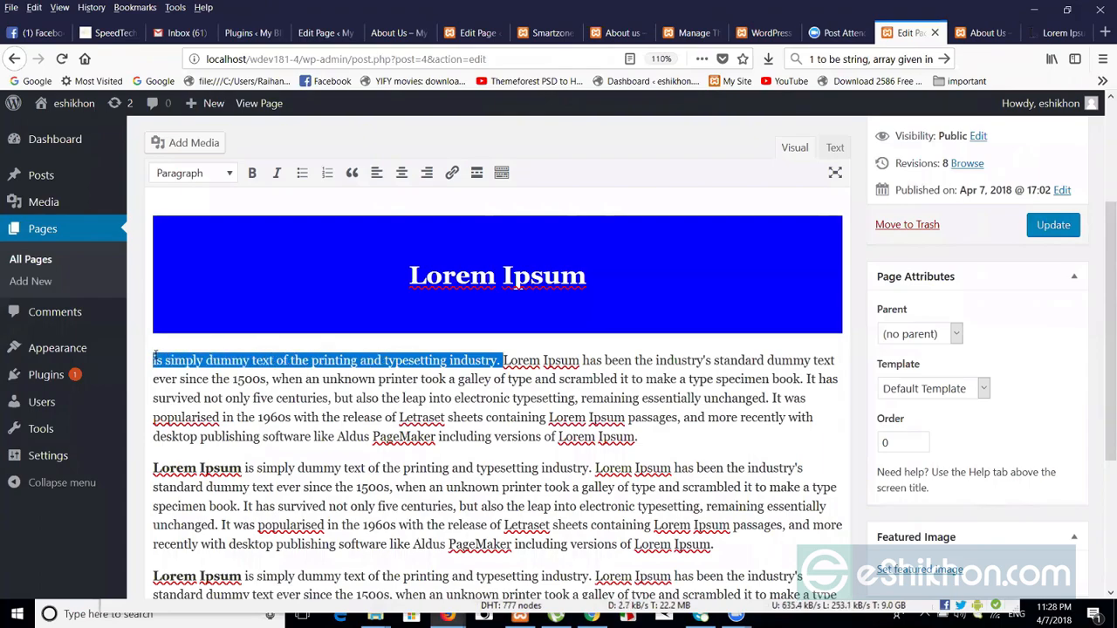
pyautogui.click(156, 358)
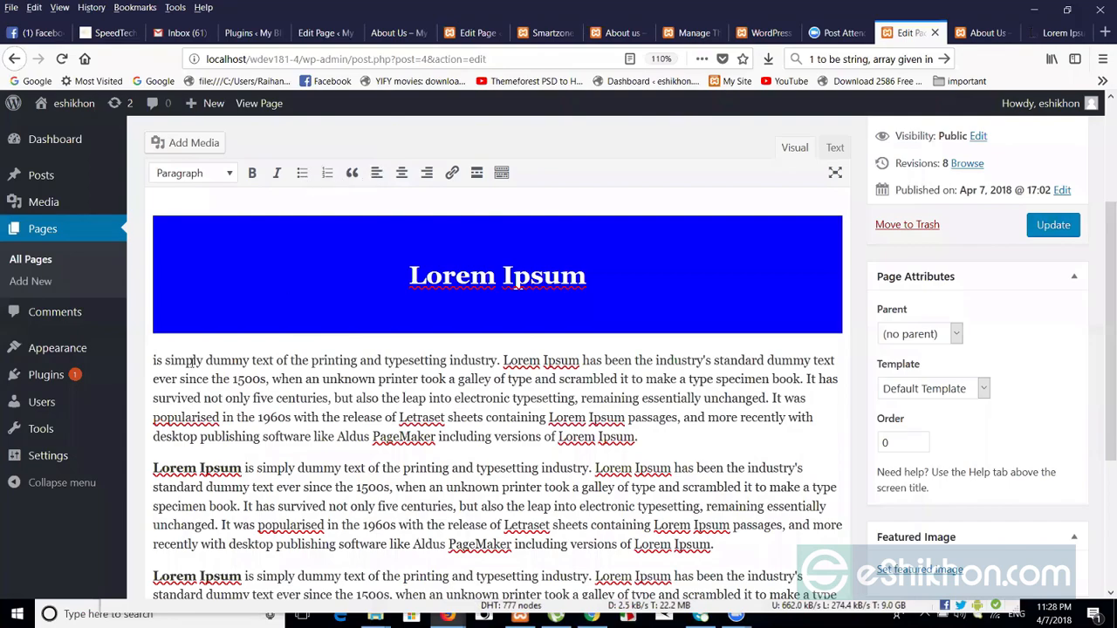
pyautogui.hotkey('alt', 'shift', 'u')
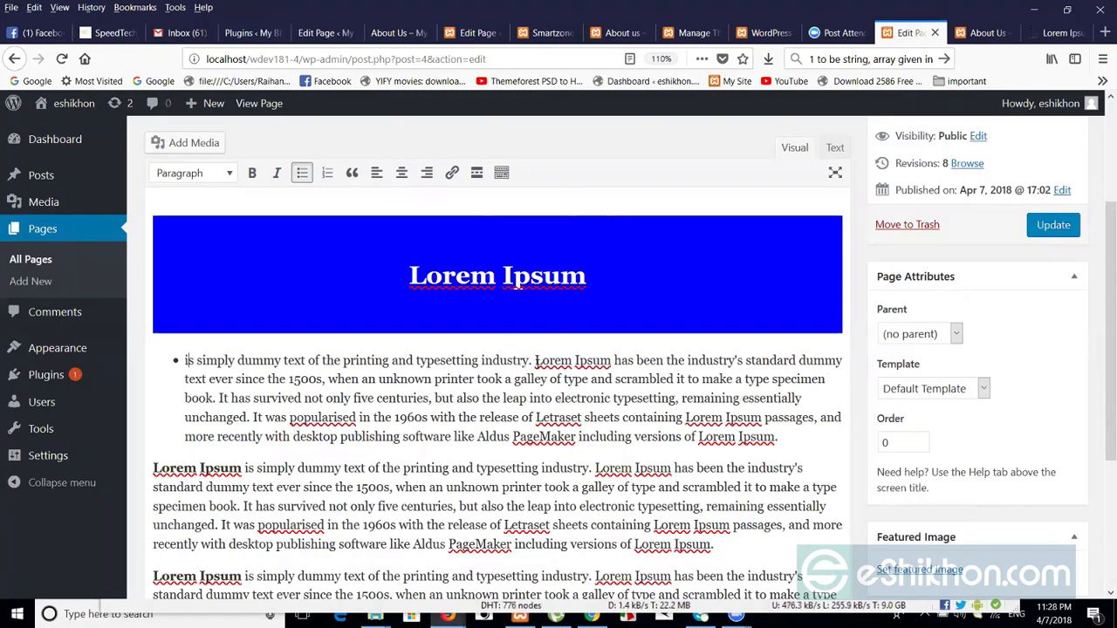
# - Split the bullet into separate items before "Lorem Ipsum has been", "type specimen", "also the leap", "It was popularised", "containing" and "publishing"
pyautogui.press('Return')
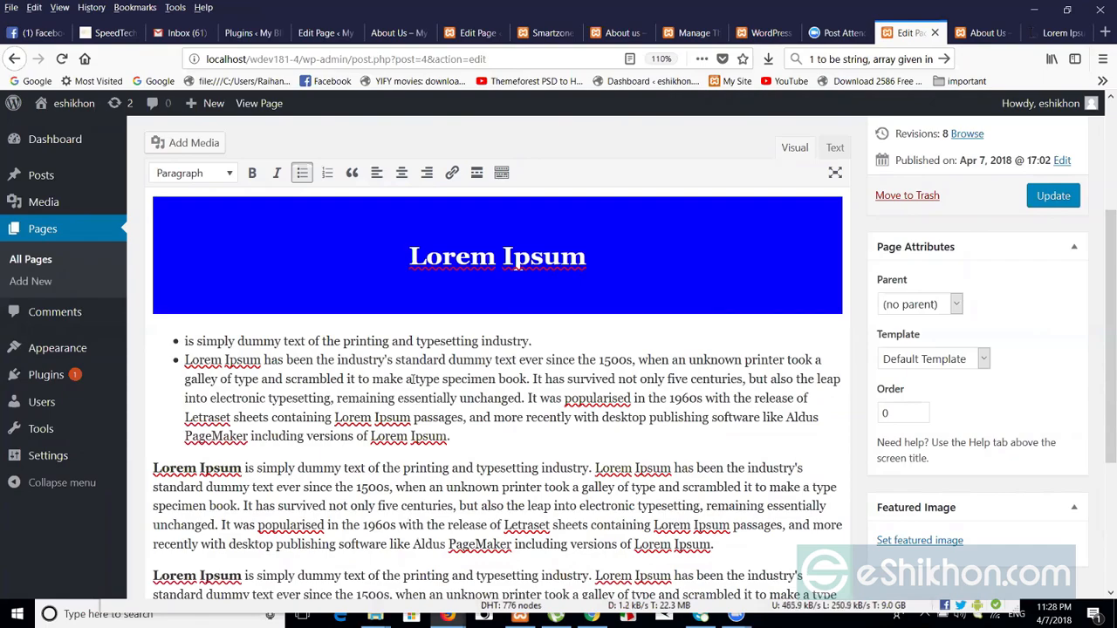
pyautogui.press('Return')
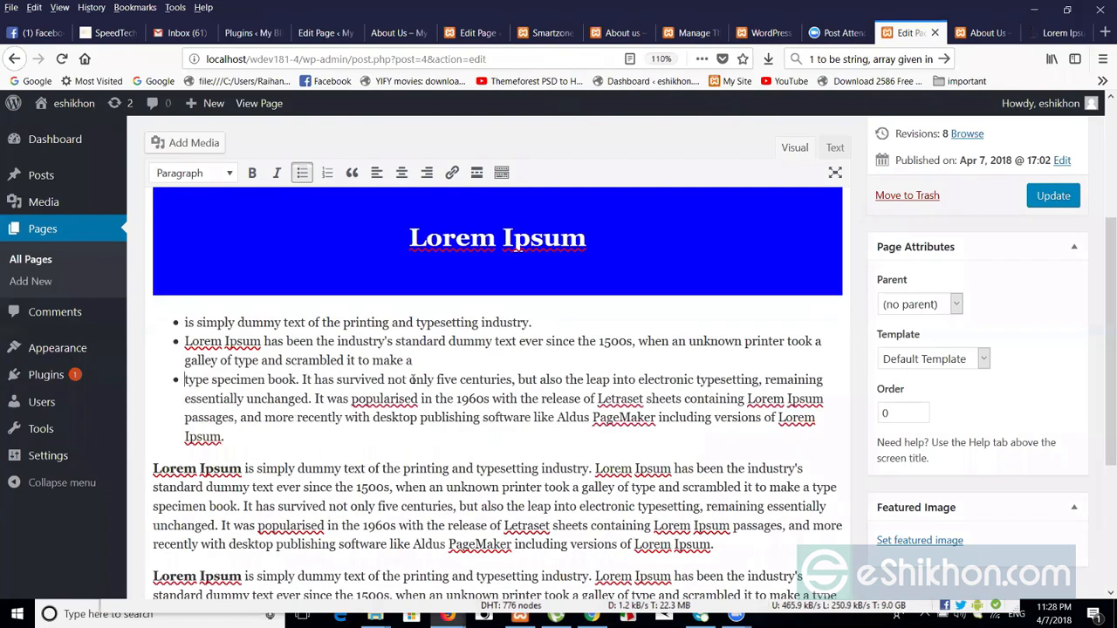
pyautogui.click(542, 381)
pyautogui.press('Return')
pyautogui.click(600, 399)
pyautogui.press('Return')
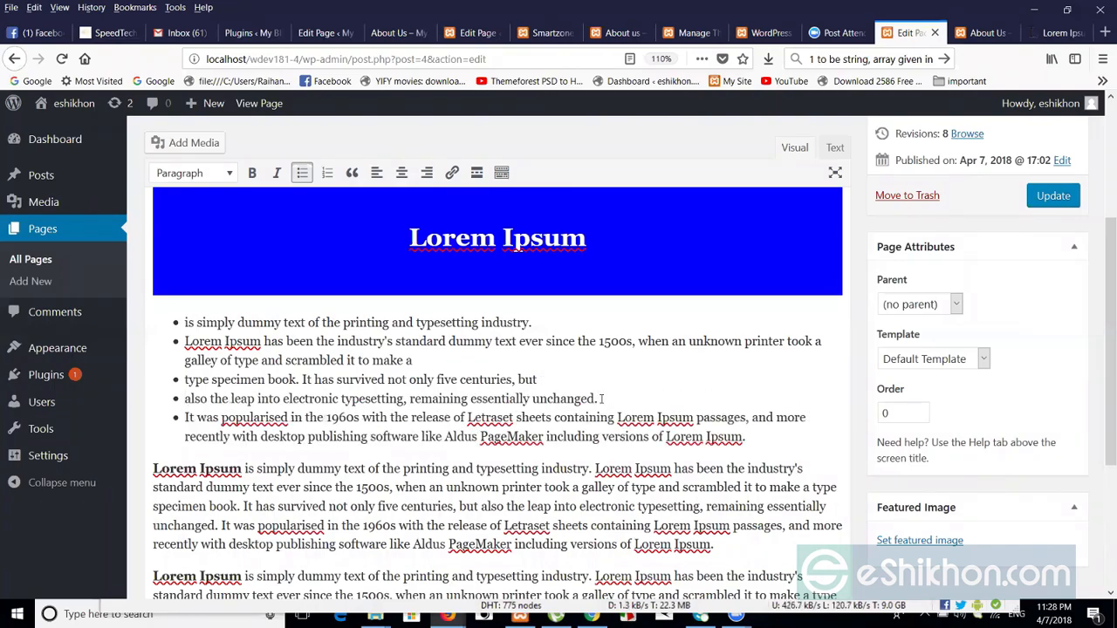
pyautogui.click(555, 419)
pyautogui.press('Return')
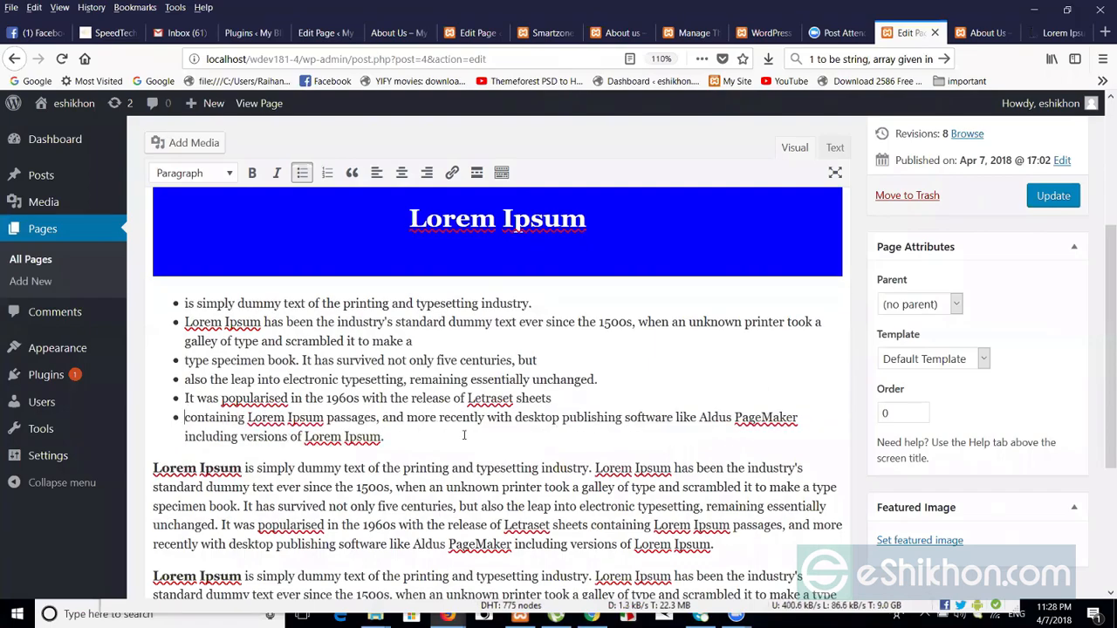
pyautogui.click(560, 421)
pyautogui.press('Return')
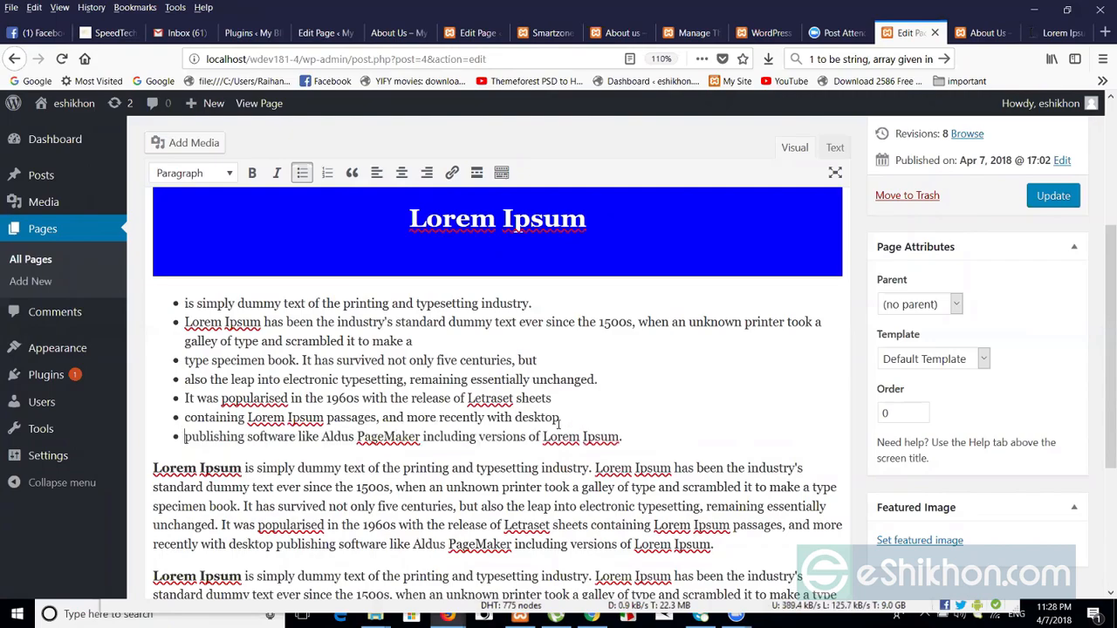
# - Update the About Us page, then reload the live page and examine the bulleted list below the heading
pyautogui.click(1052, 197)
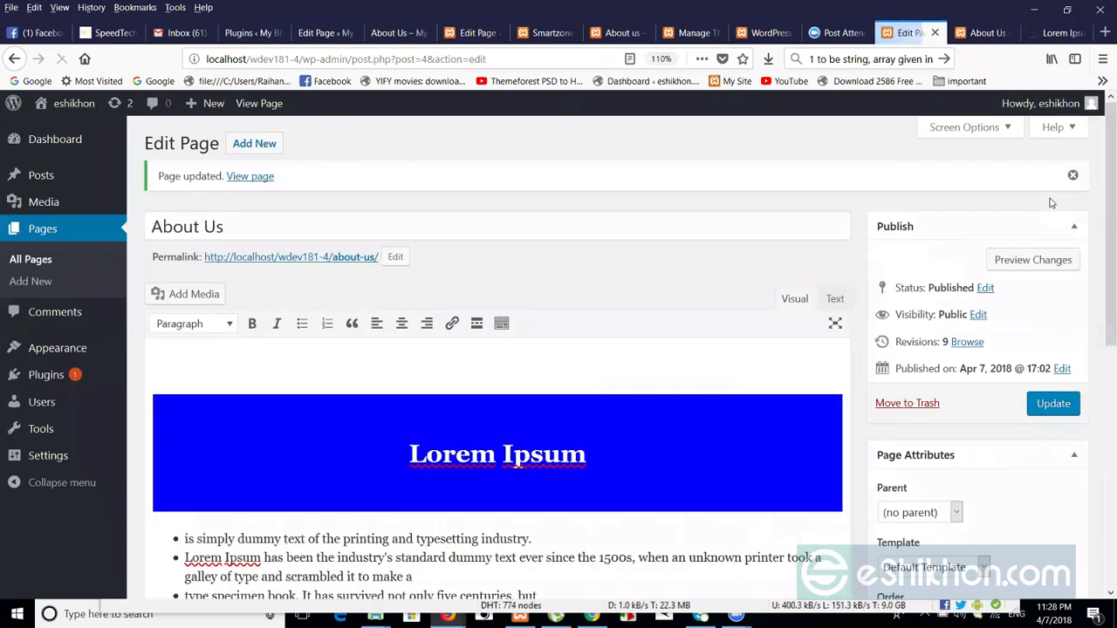
pyautogui.click(982, 32)
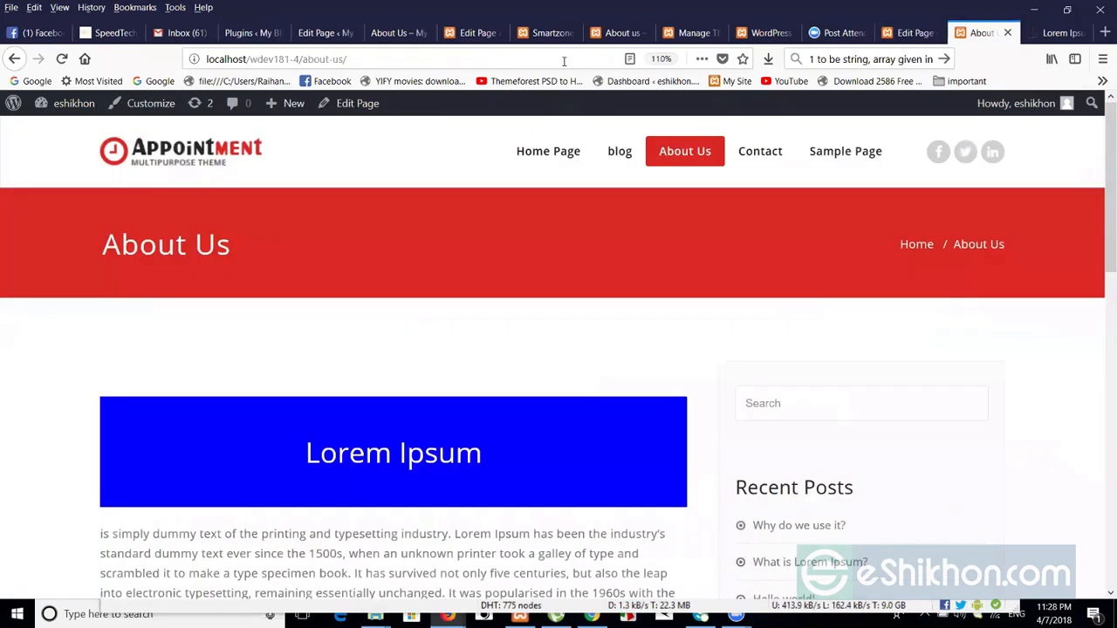
pyautogui.click(559, 59)
pyautogui.press('Return')
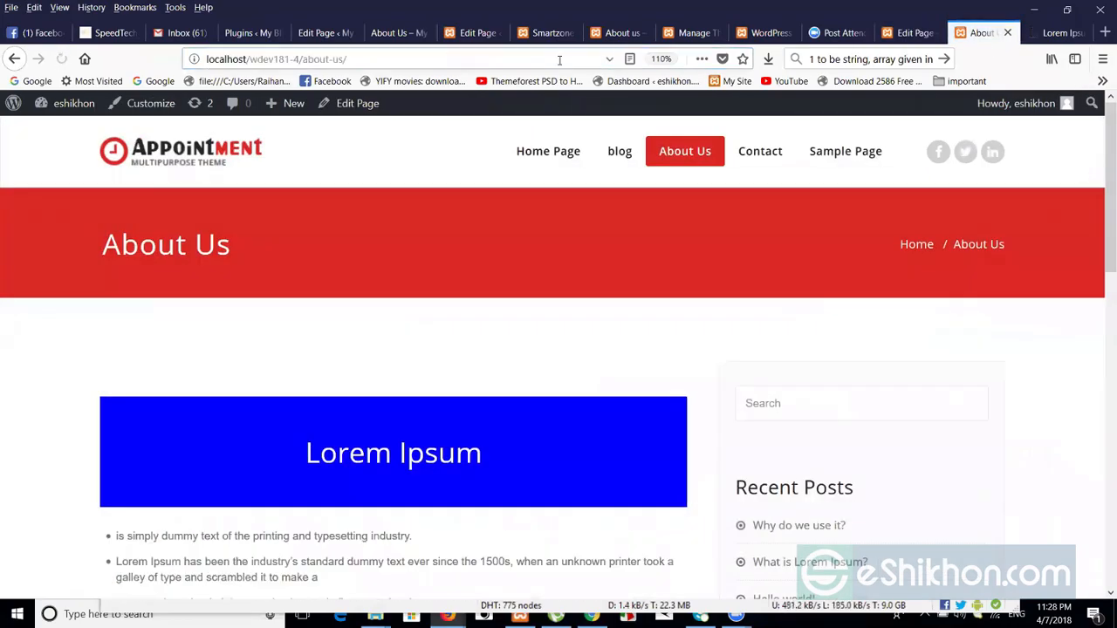
pyautogui.scroll(-5, 1100, 305)
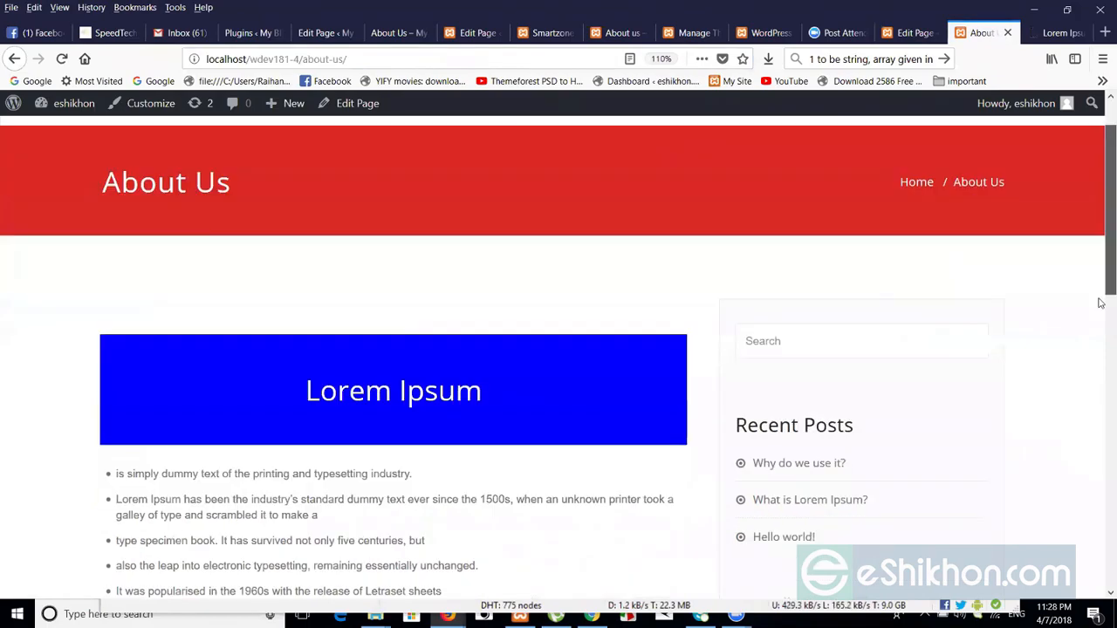
pyautogui.scroll(-4, 84, 137)
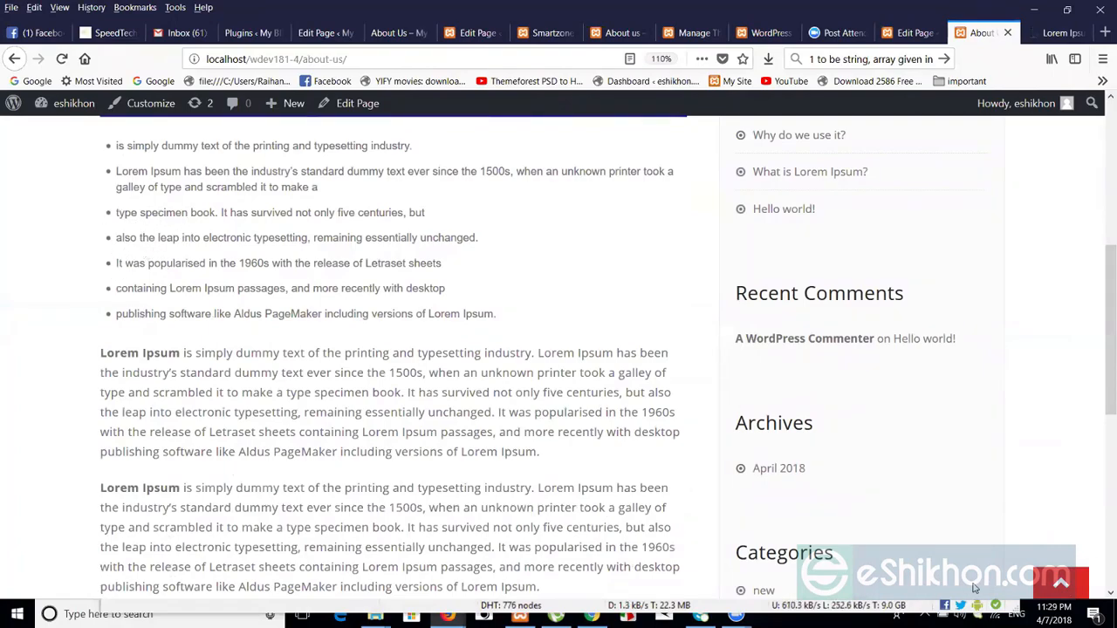
# - Return to the page editor, examine the HTML behind the bulleted list, and switch back to visual mode
pyautogui.click(908, 27)
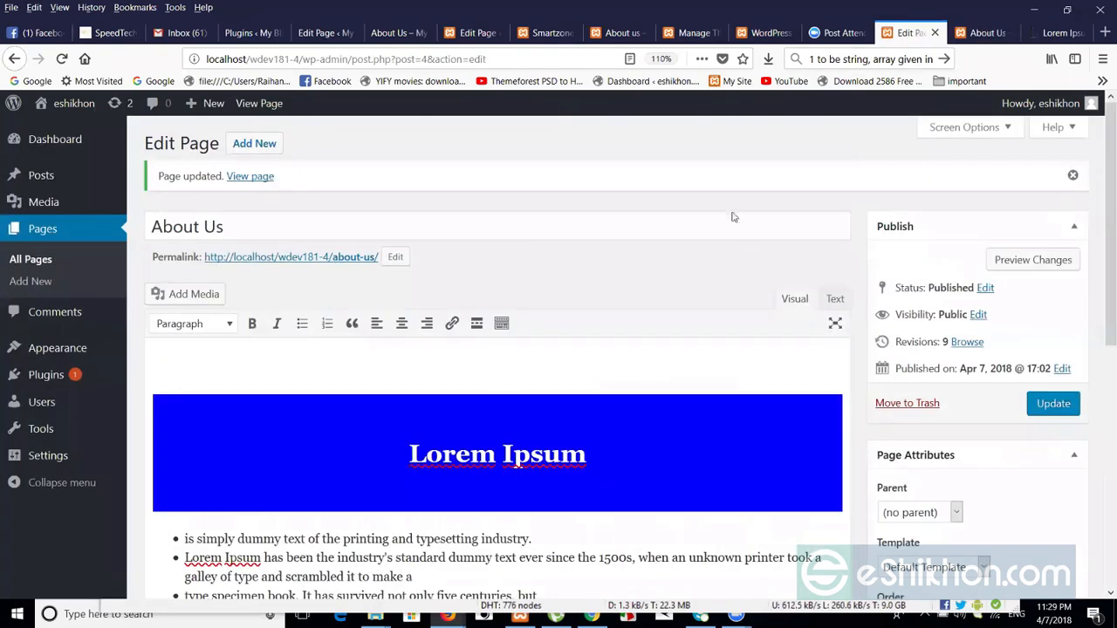
pyautogui.click(833, 299)
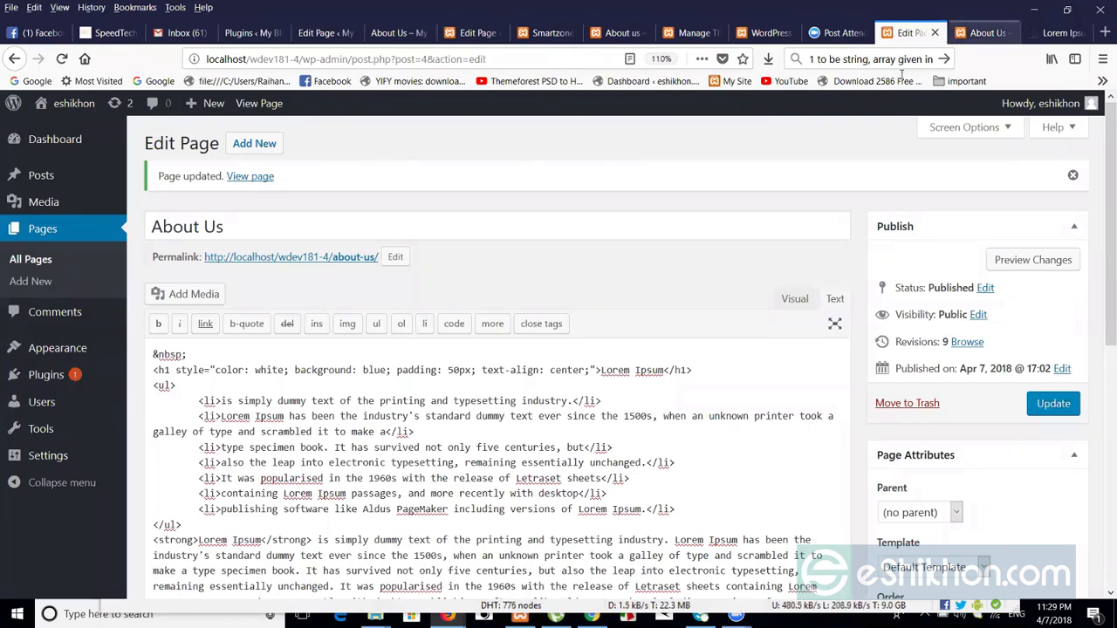
pyautogui.click(794, 300)
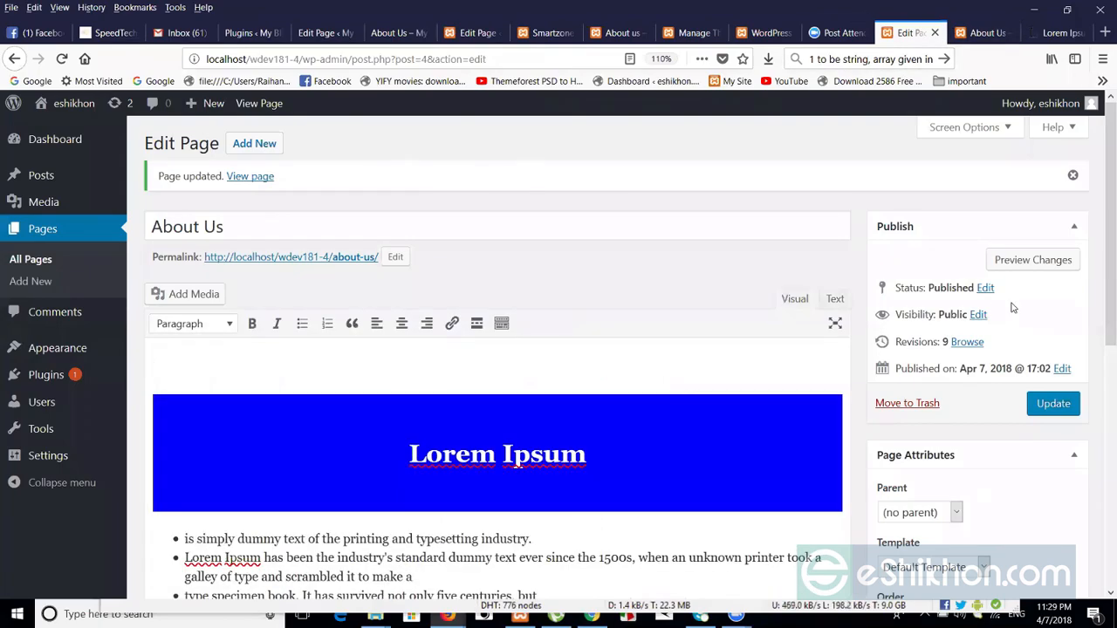
pyautogui.scroll(-1, 1101, 289)
pyautogui.moveTo(1101, 289); pyautogui.dragTo(1101, 345)
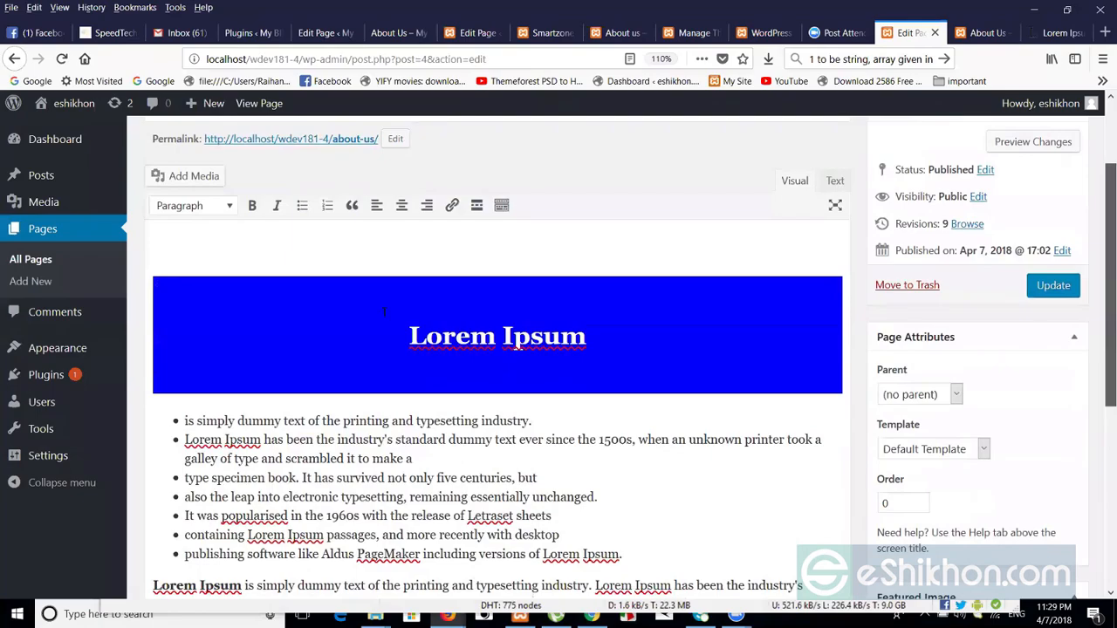
pyautogui.press('Down')
pyautogui.hotkey('shift', 'Right')
pyautogui.hotkey('shift', 'Right')
pyautogui.hotkey('shift', 'Right')
pyautogui.hotkey('shift', 'Right')
pyautogui.hotkey('shift', 'Right')
pyautogui.hotkey('shift', 'Right')
pyautogui.hotkey('shift', 'Right')
pyautogui.hotkey('shift', 'Right')
pyautogui.hotkey('shift', 'Right')
pyautogui.hotkey('shift', 'Right')
pyautogui.hotkey('shift', 'Right')
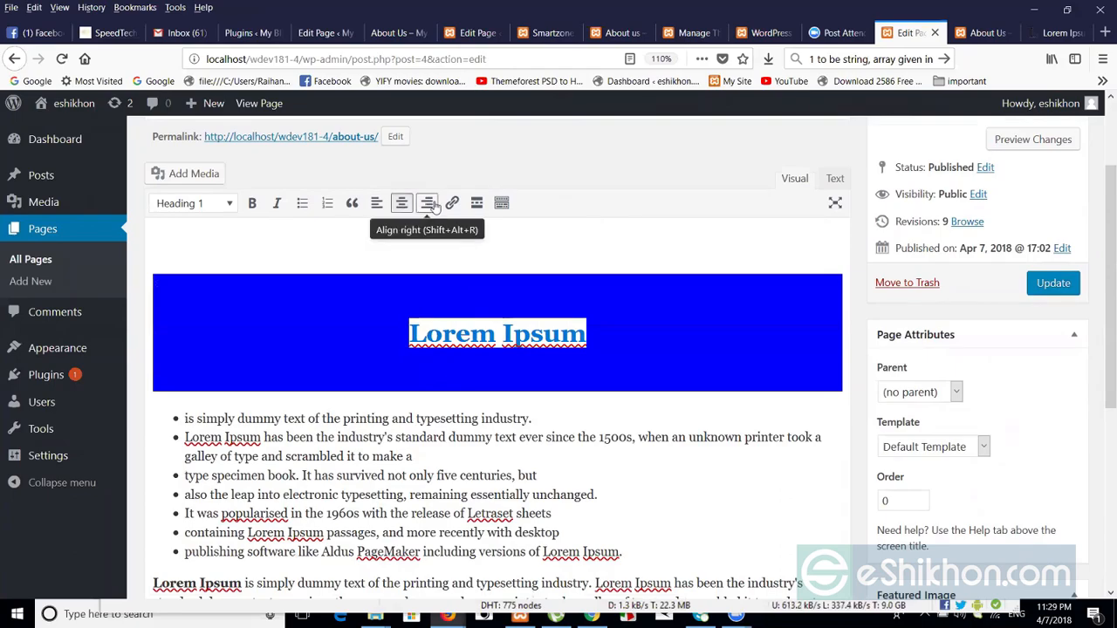
pyautogui.click(224, 417)
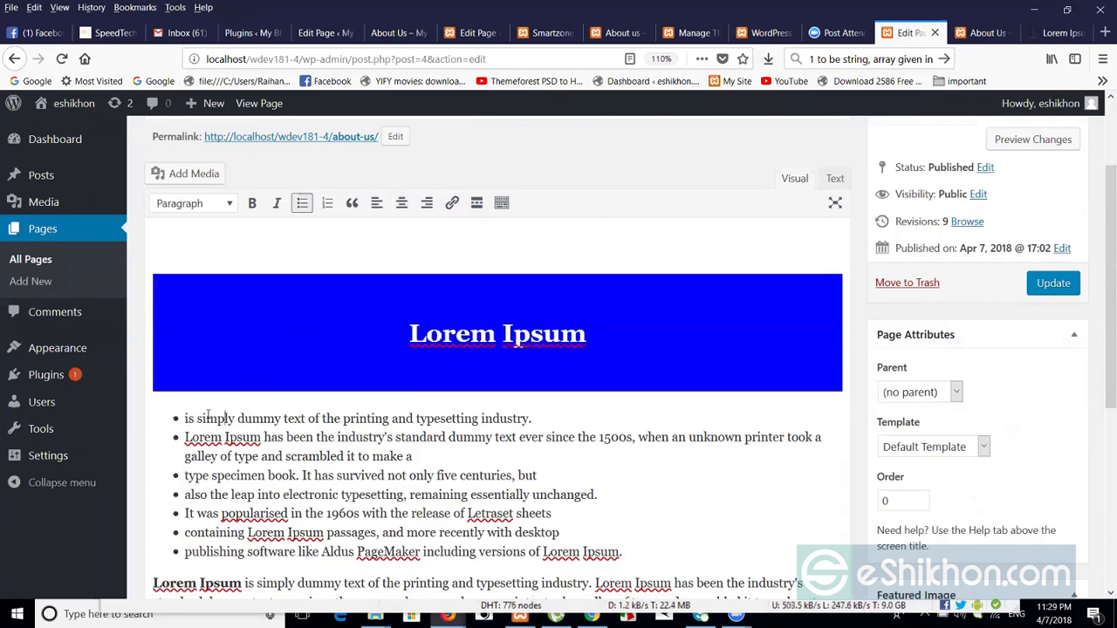
pyautogui.moveTo(1101, 362); pyautogui.dragTo(1101, 482)
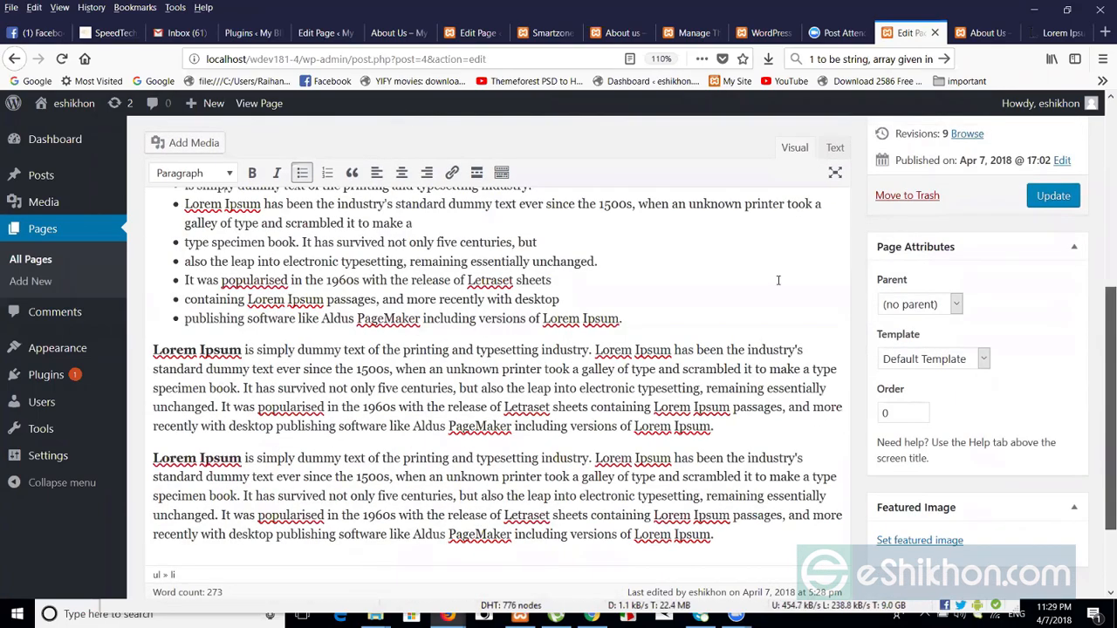
pyautogui.moveTo(1101, 405); pyautogui.dragTo(1101, 308)
pyautogui.scroll(1, 607, 291)
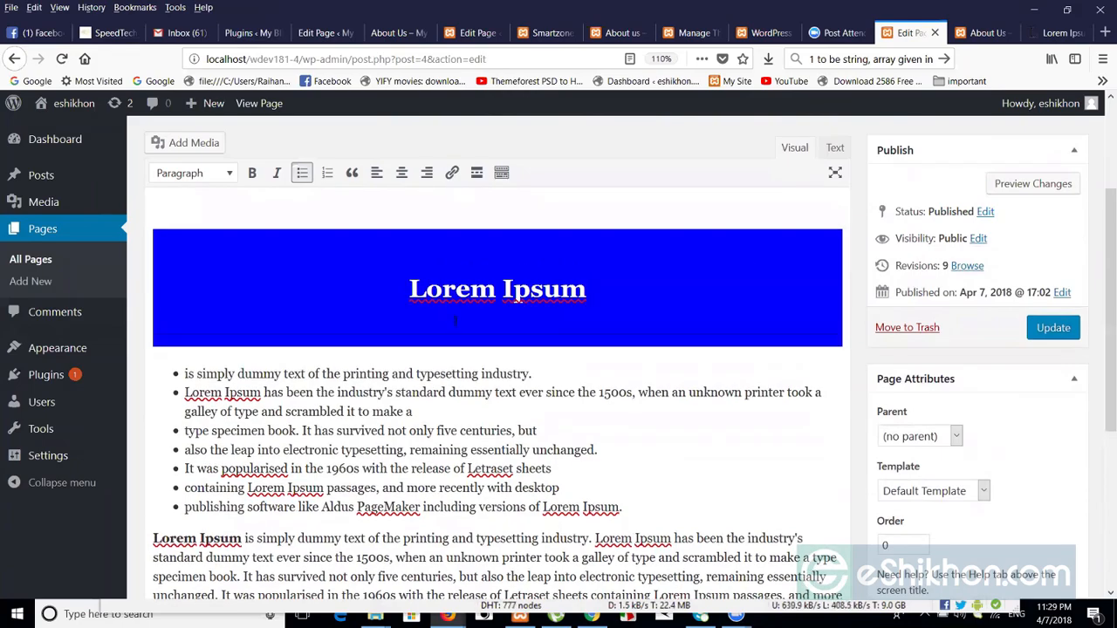
# - Right-align the "Lorem Ipsum" heading in the blue banner and update the About Us page
pyautogui.moveTo(410, 289); pyautogui.dragTo(530, 290)
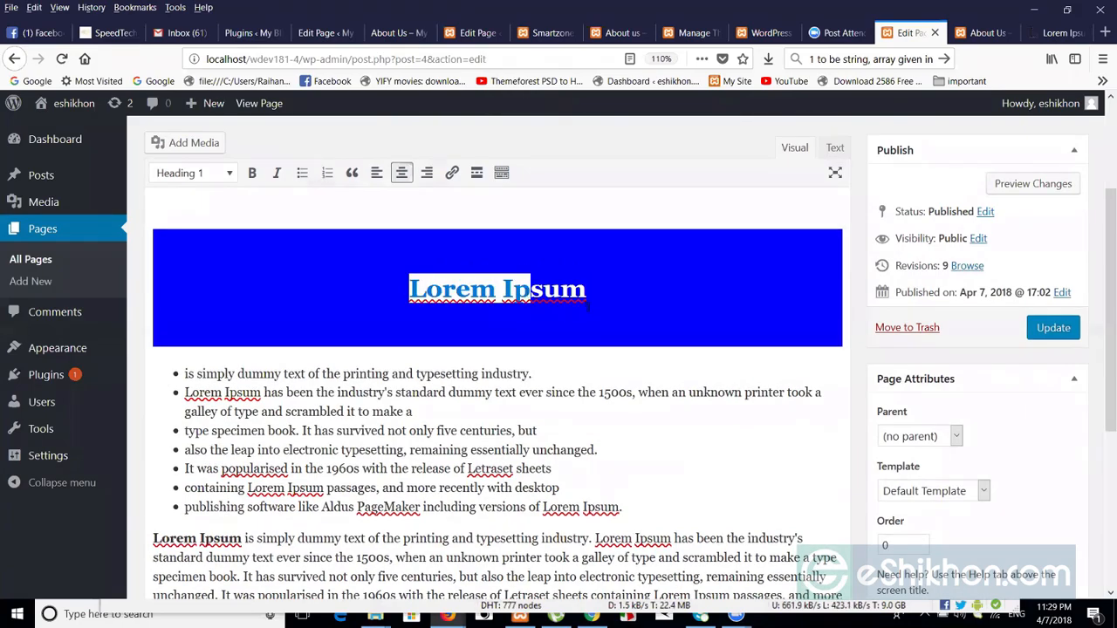
pyautogui.click(426, 172)
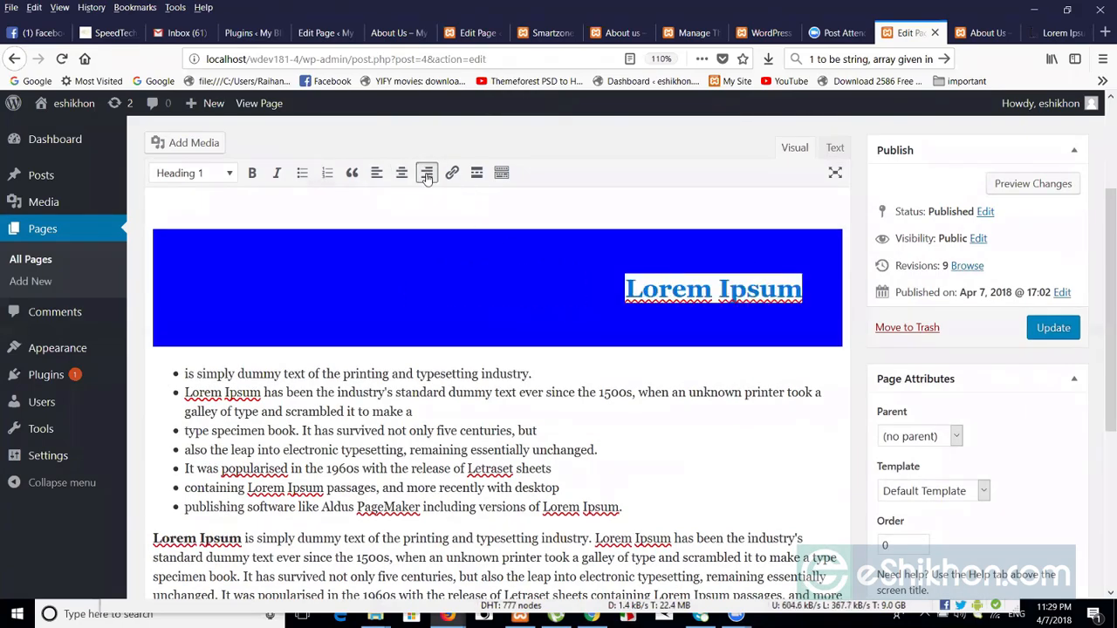
pyautogui.click(672, 291)
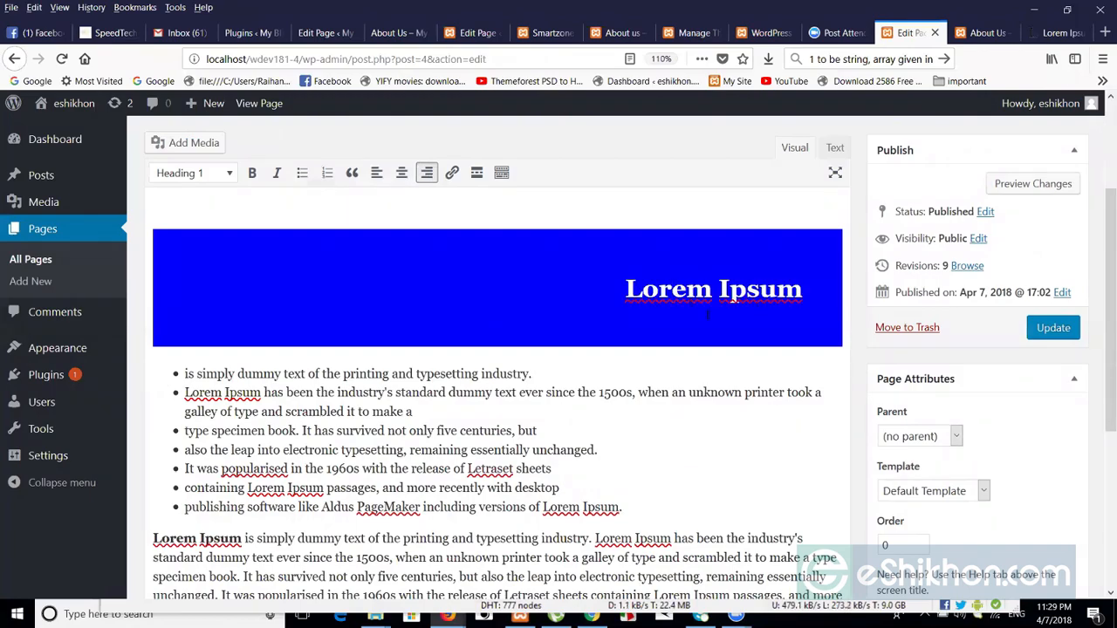
pyautogui.click(1042, 337)
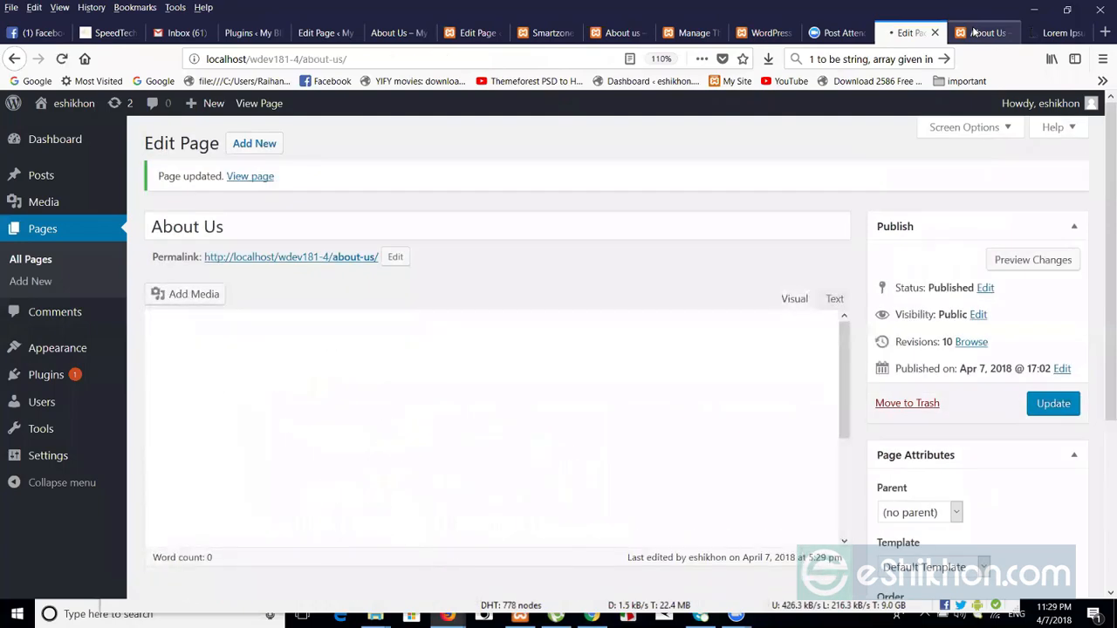
# - Reload the live About Us page and check the heading's alignment
pyautogui.click(982, 33)
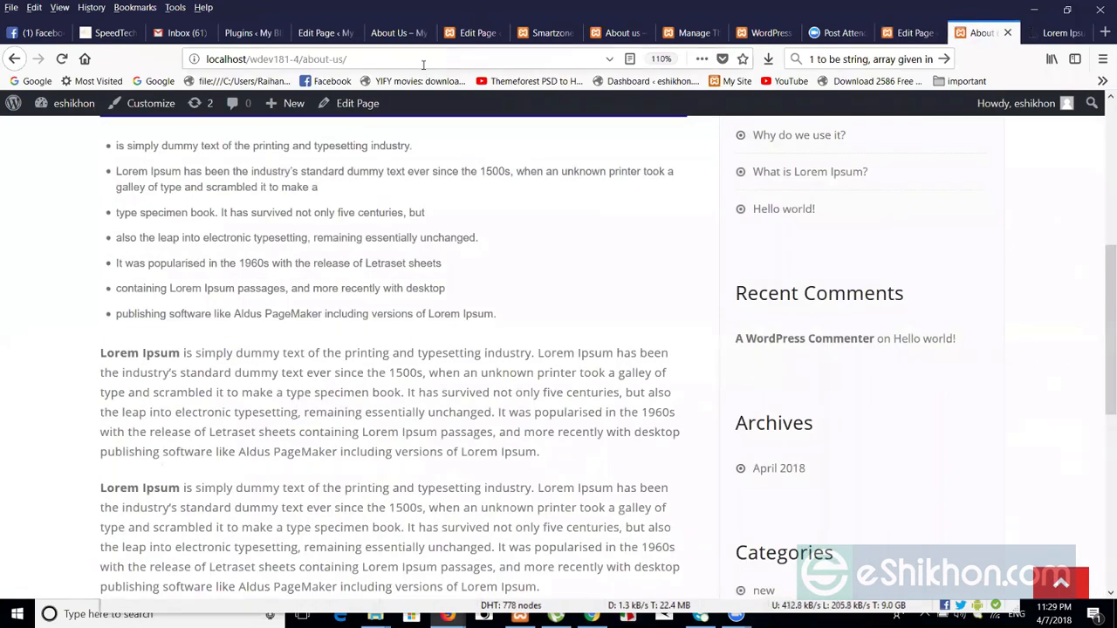
pyautogui.press('F5')
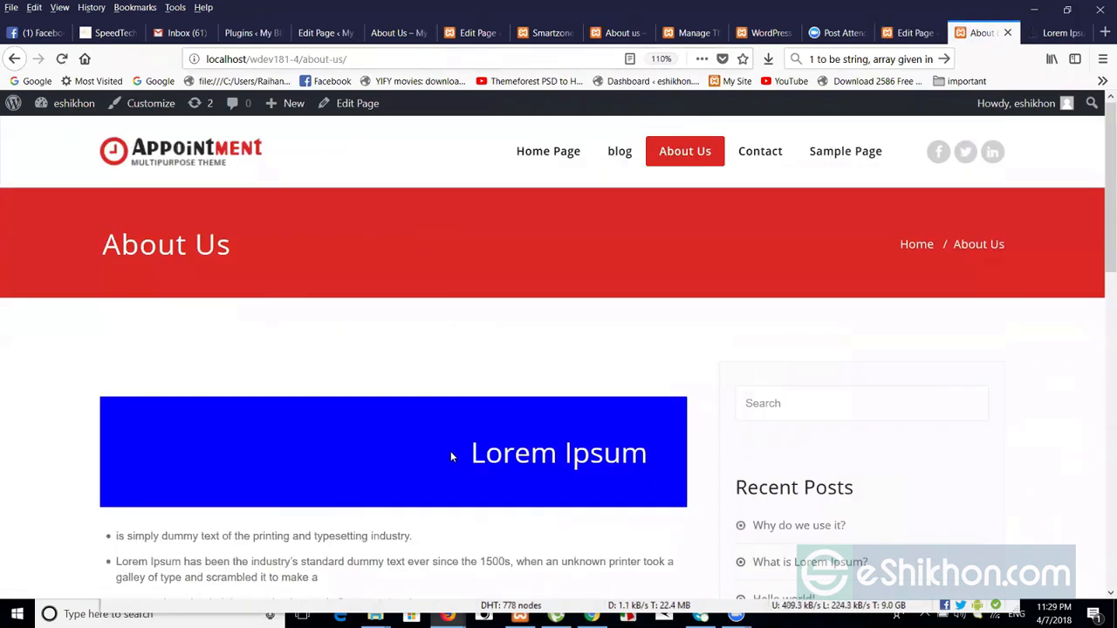
pyautogui.moveTo(450, 451); pyautogui.dragTo(650, 453)
pyautogui.click(650, 453)
# - Return to the page editor, show the content's HTML code, and update the About Us page
pyautogui.click(910, 35)
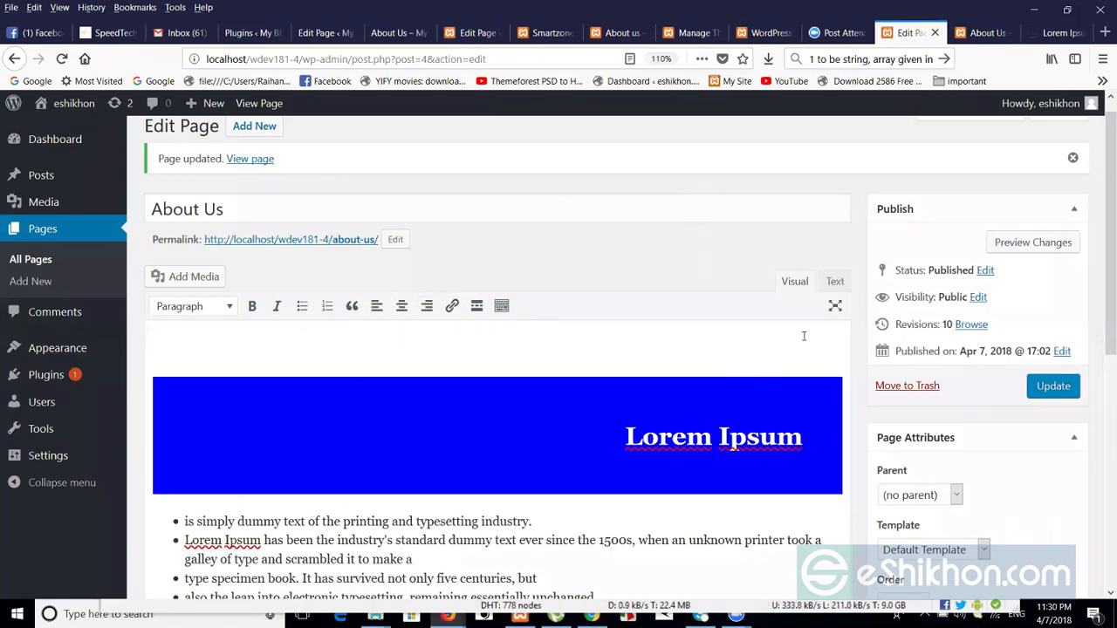
pyautogui.click(834, 280)
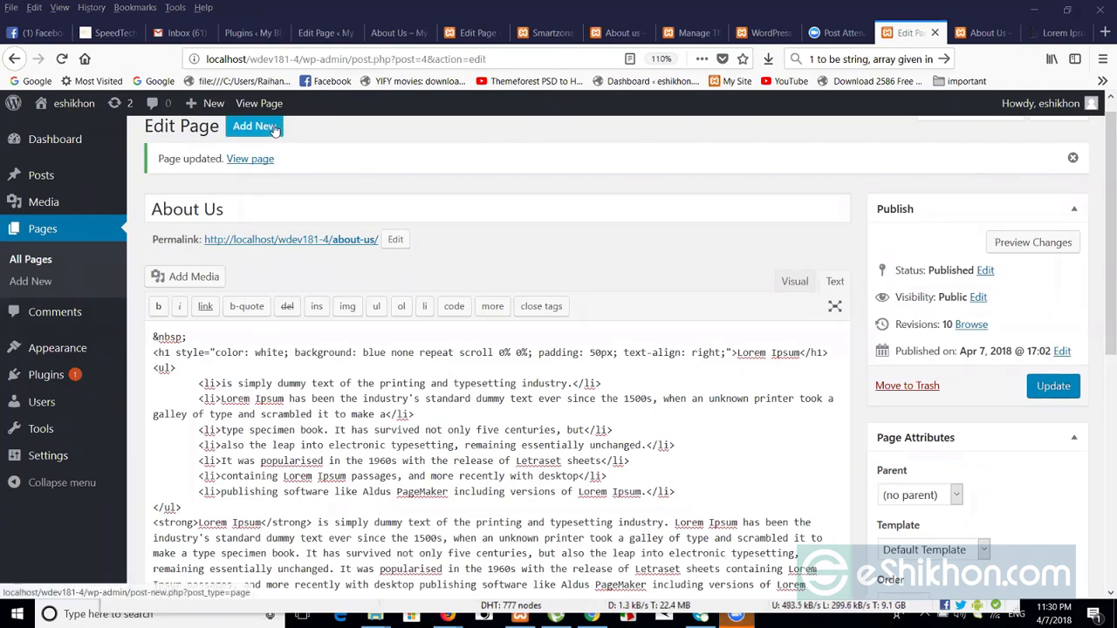
pyautogui.click(1054, 386)
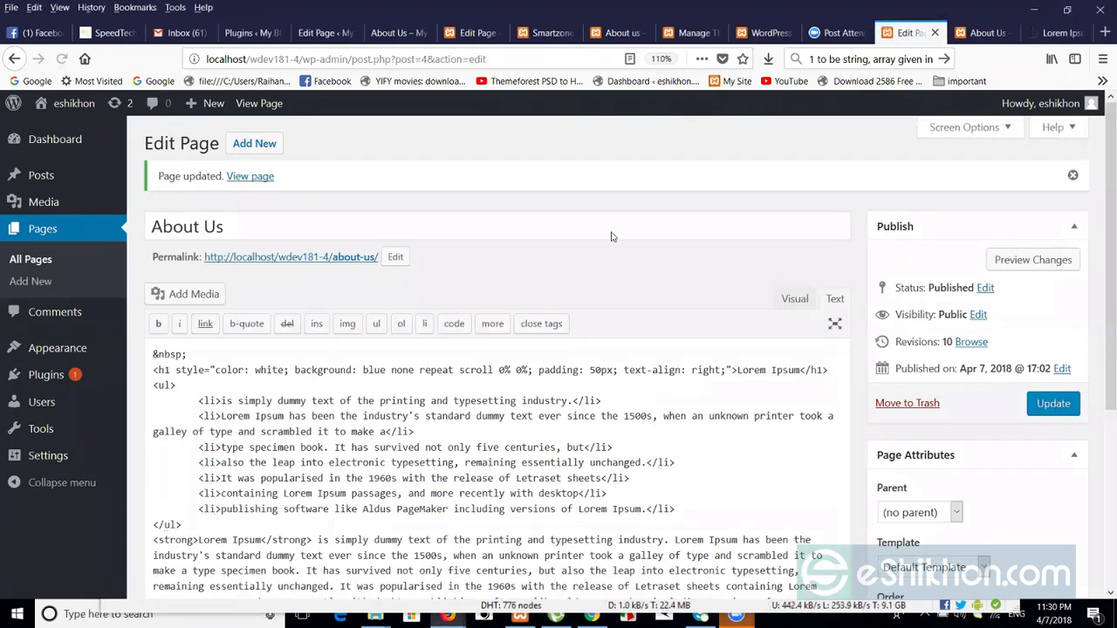
# - Add a new page titled "Information" and put its empty content area in text mode
pyautogui.click(255, 145)
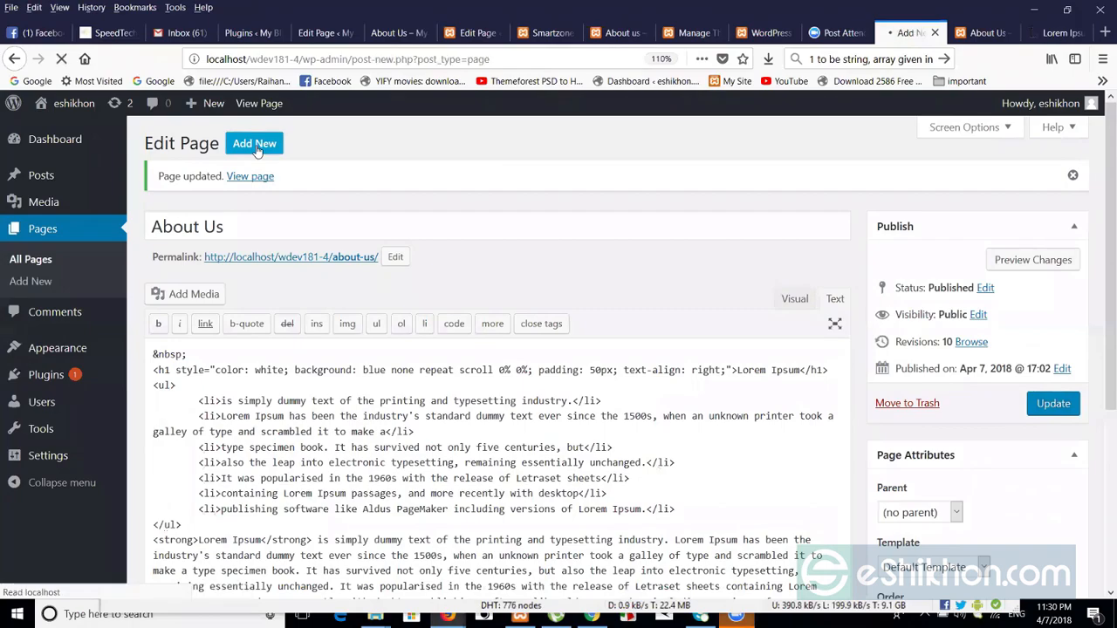
pyautogui.click(248, 185)
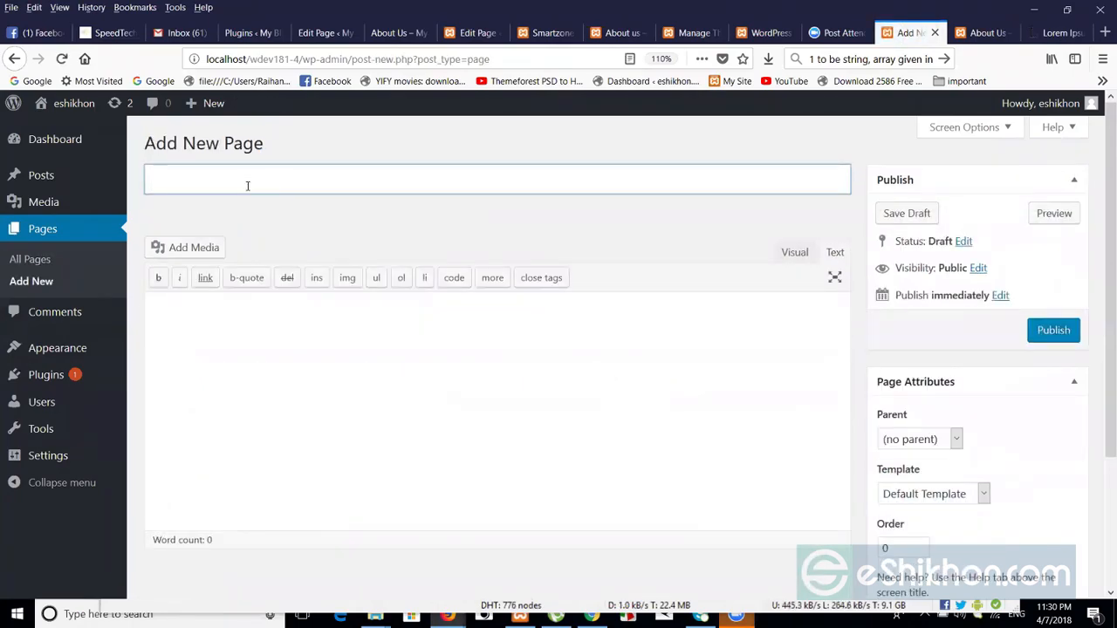
pyautogui.write('Information')
pyautogui.click(248, 318)
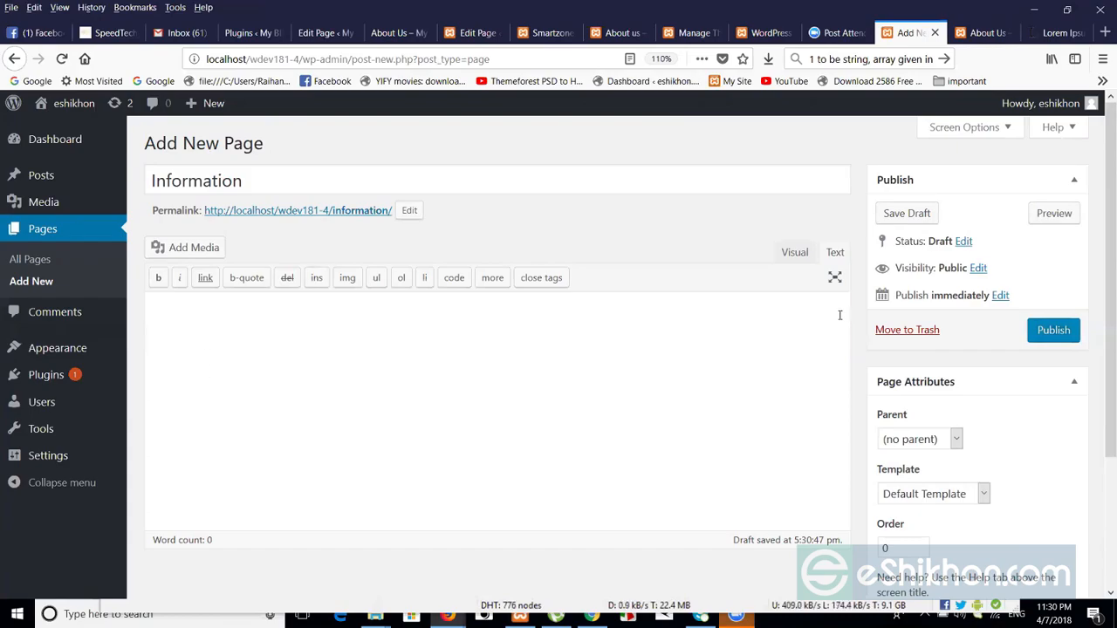
pyautogui.click(810, 254)
pyautogui.click(834, 253)
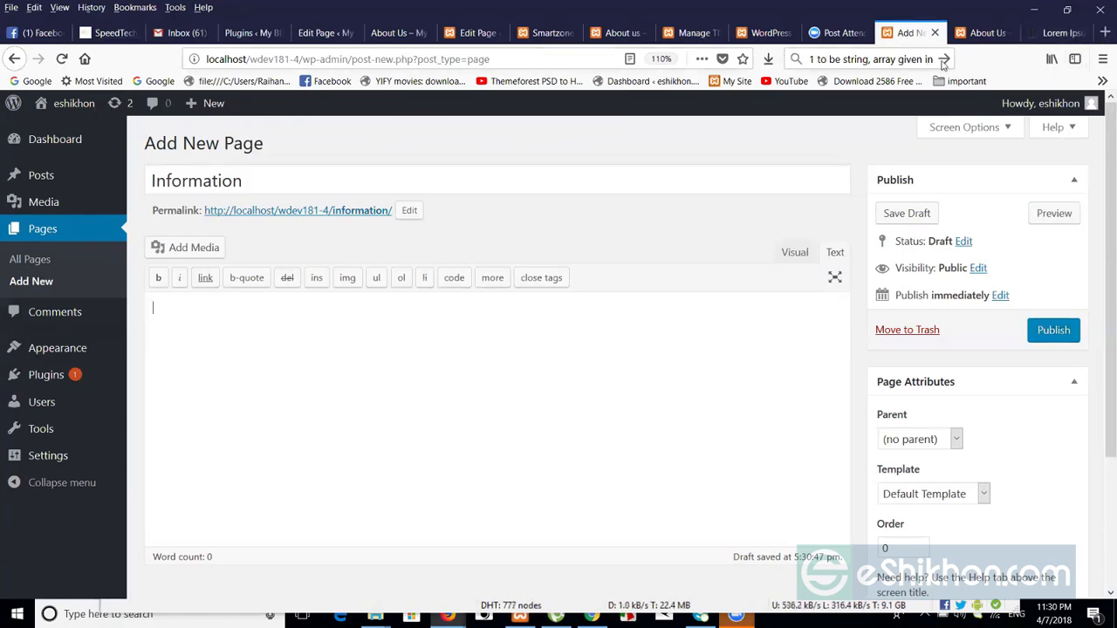
# - Search the web for "w3schools" in a new browser tab and open the W3Schools site
pyautogui.click(1104, 32)
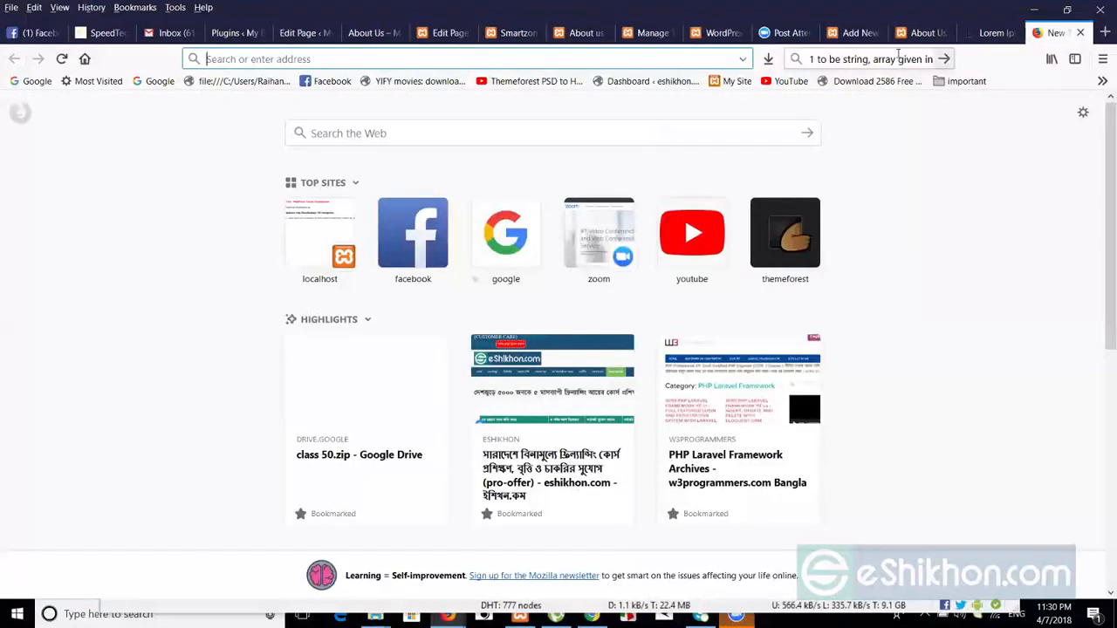
pyautogui.click(898, 58)
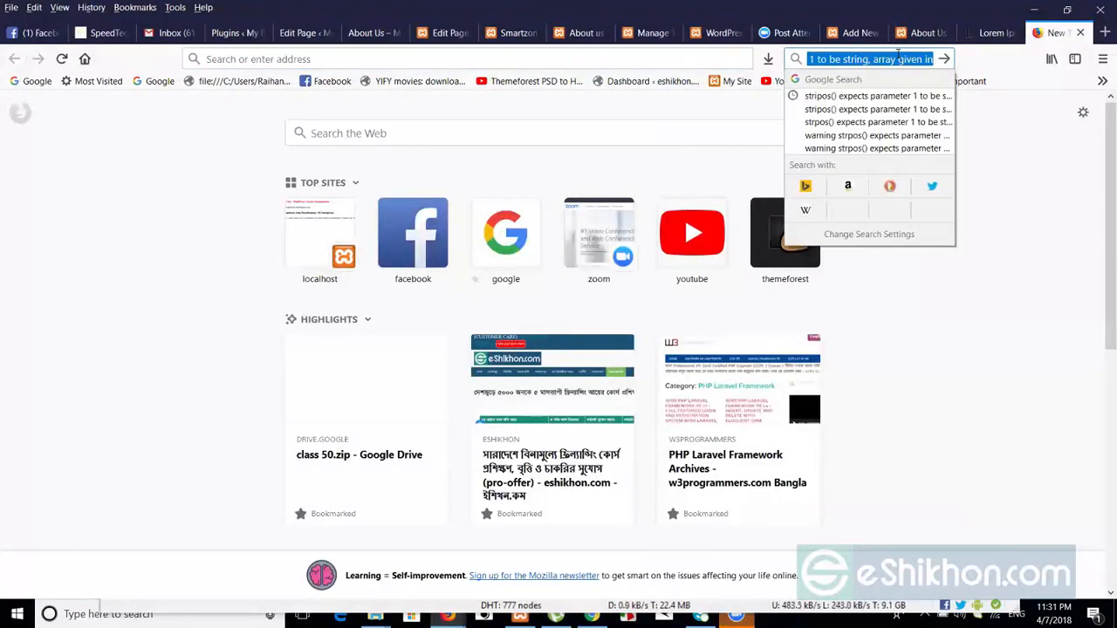
pyautogui.write('w3schools')
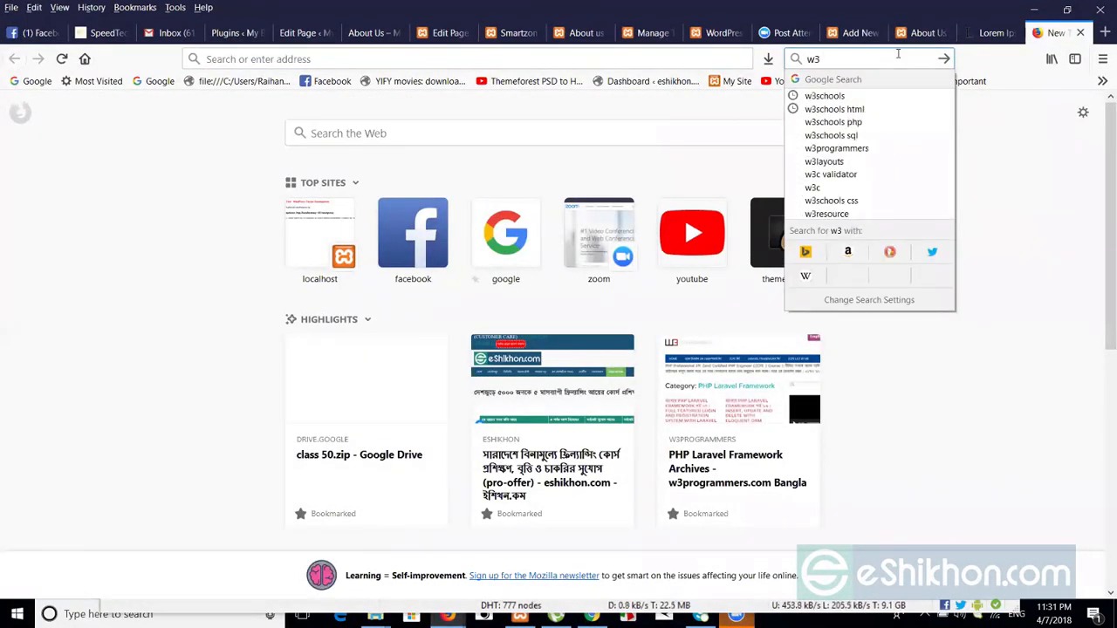
pyautogui.click(863, 100)
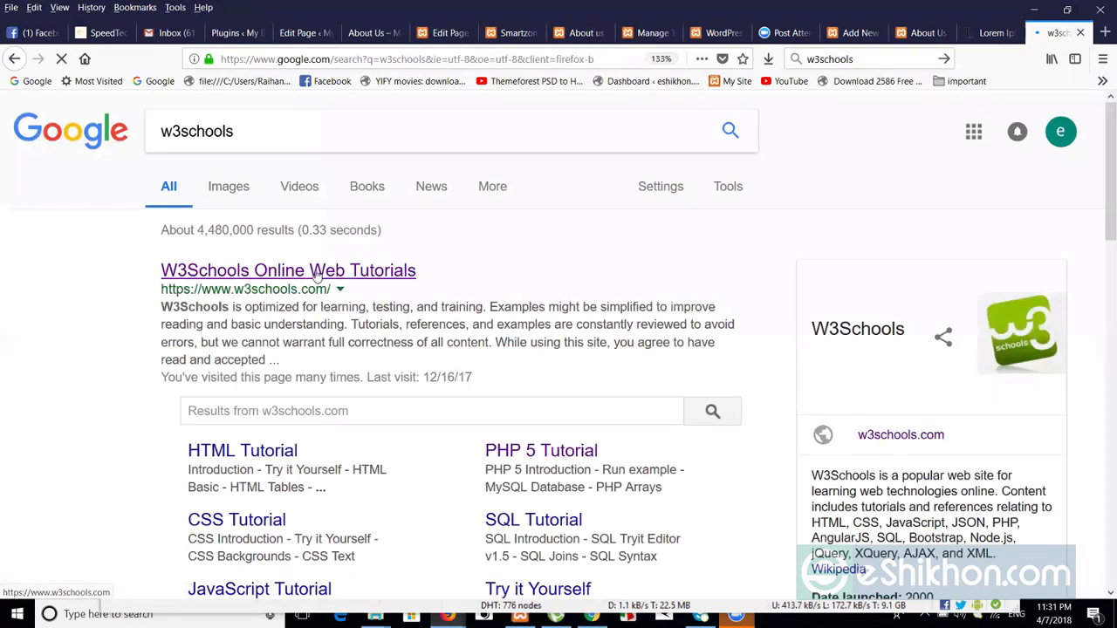
pyautogui.click(317, 273)
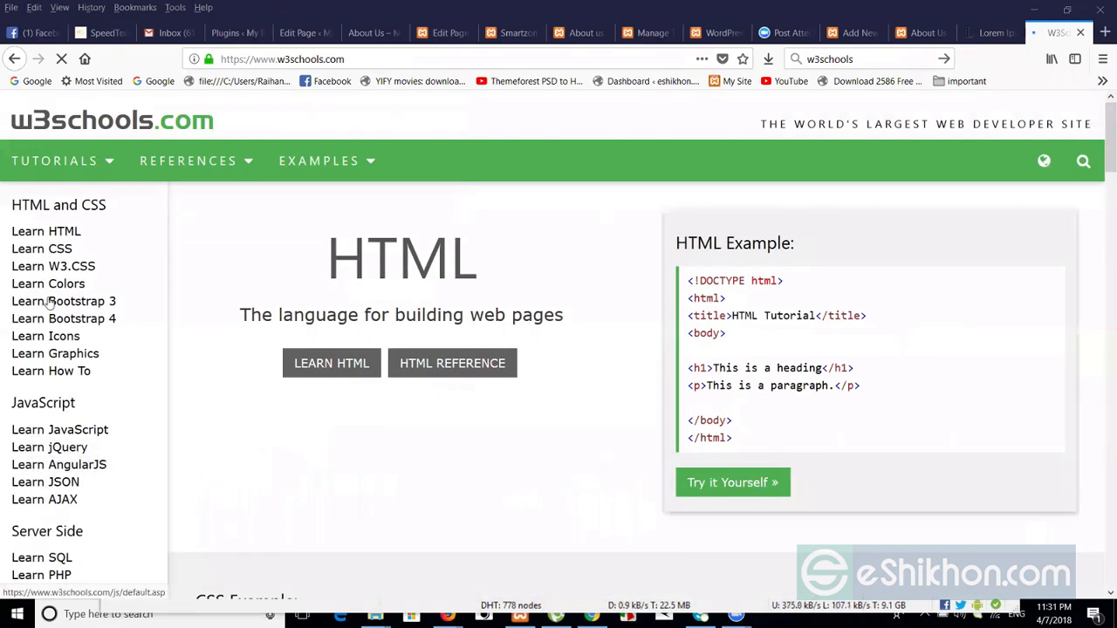
# - Open the HTML Tables chapter of the HTML tutorial and find its table example
pyautogui.click(77, 233)
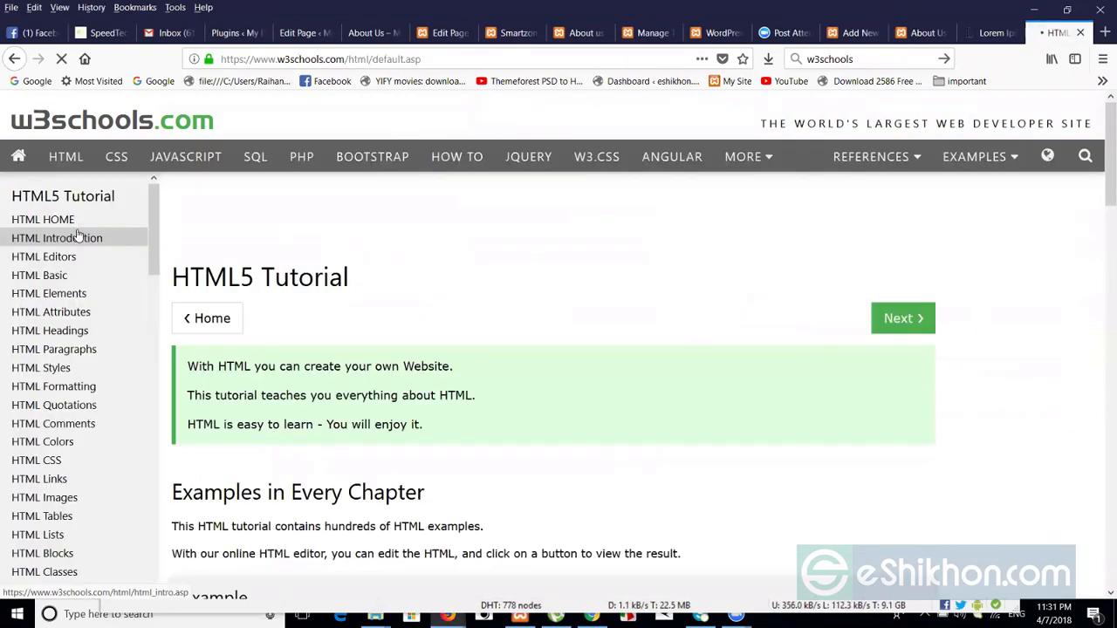
pyautogui.moveTo(153, 253); pyautogui.dragTo(164, 297)
pyautogui.click(66, 308)
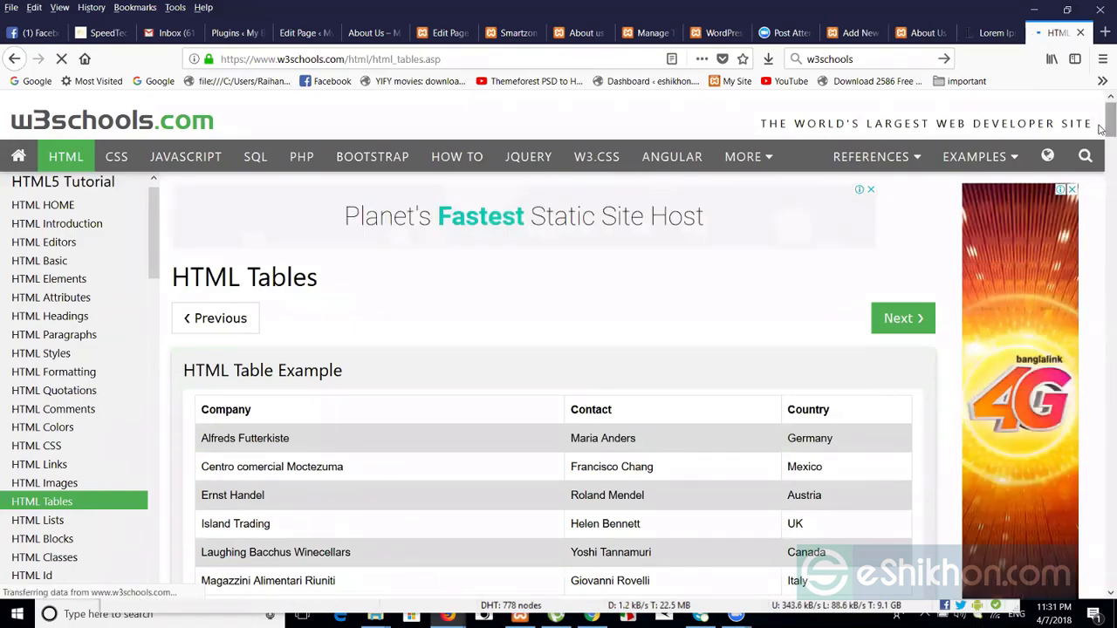
pyautogui.scroll(-3, 1101, 148)
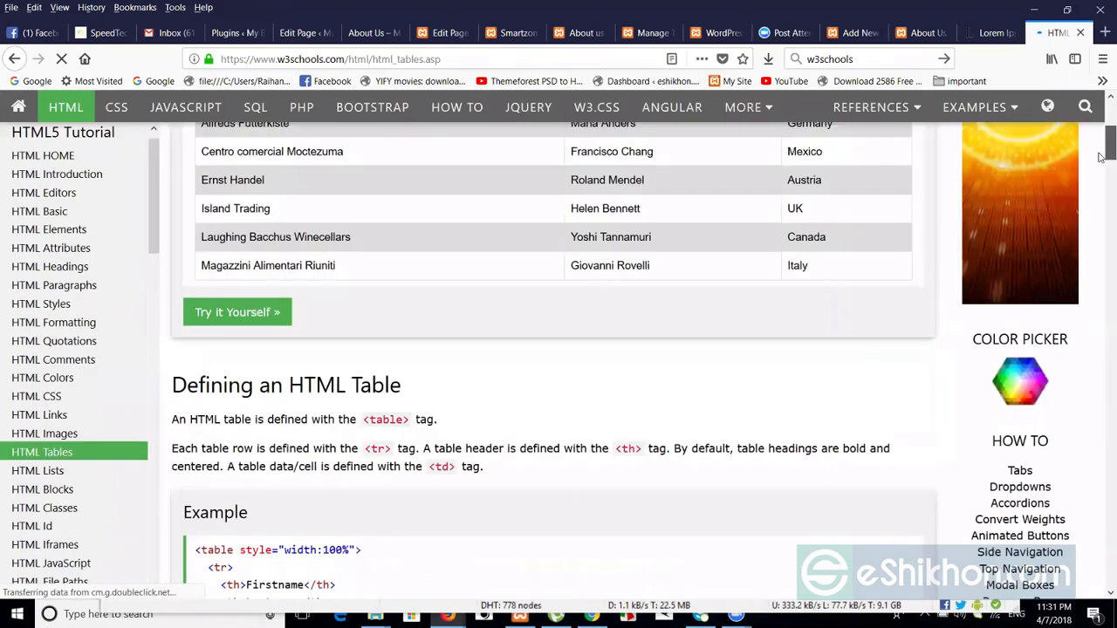
pyautogui.moveTo(1099, 155); pyautogui.dragTo(1099, 144)
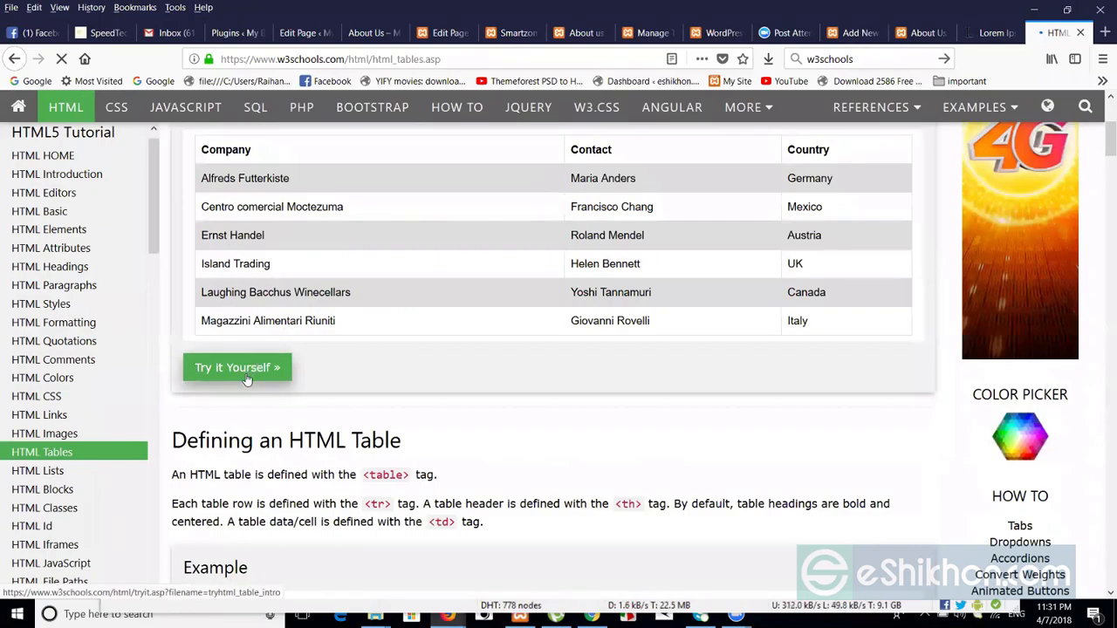
# - Open the table example in the Tryit editor, copy its complete table markup, and paste it into the Information page's content
pyautogui.click(247, 375)
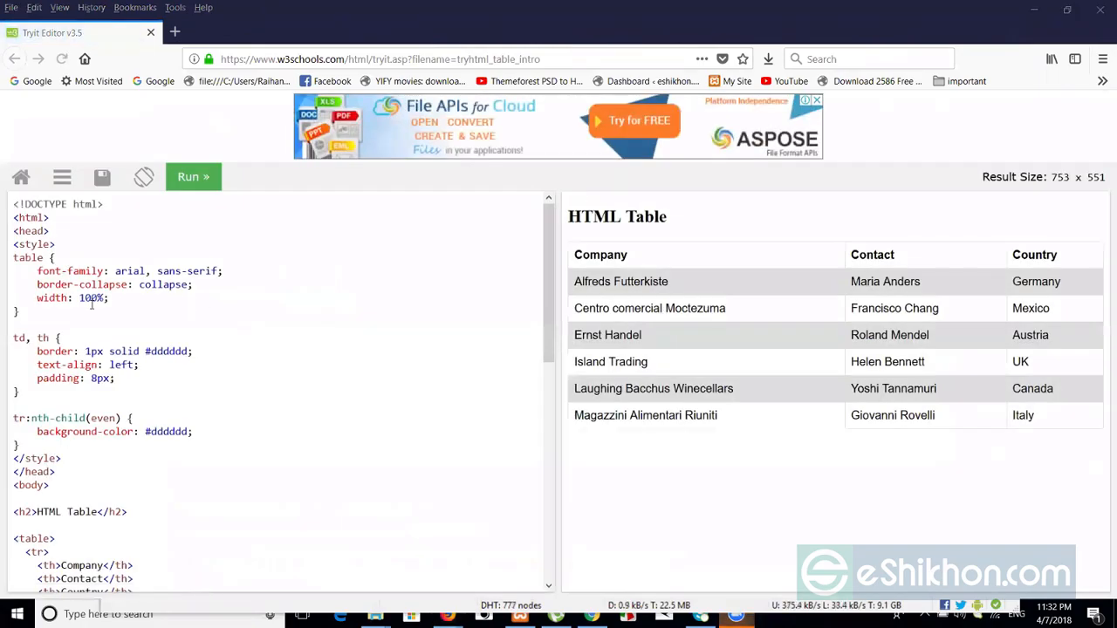
pyautogui.moveTo(548, 317); pyautogui.dragTo(549, 438)
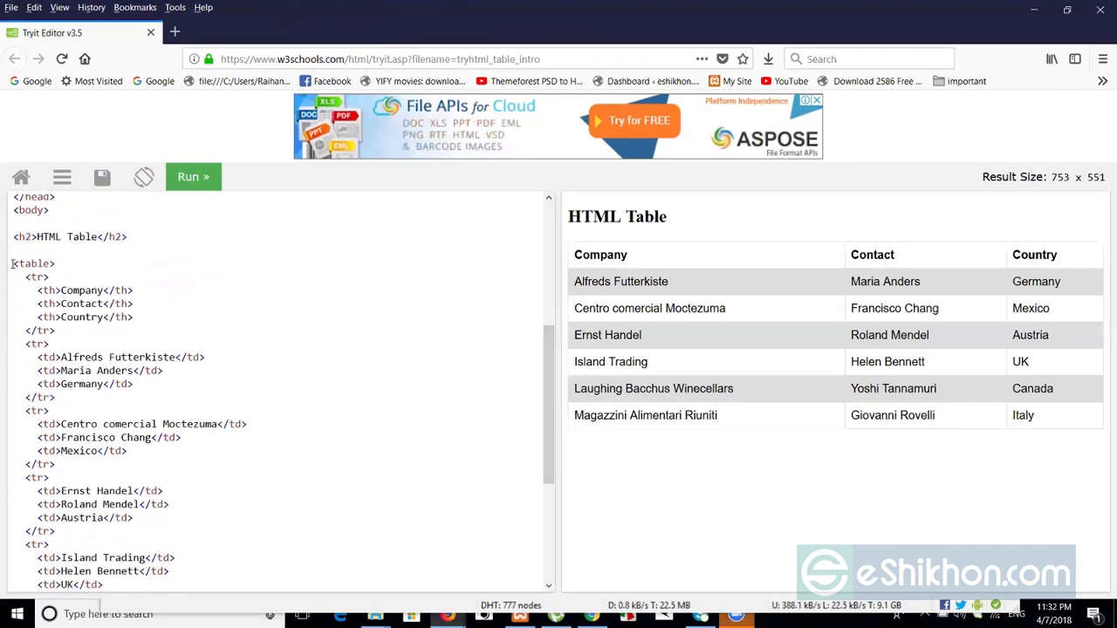
pyautogui.moveTo(13, 263); pyautogui.dragTo(262, 593)
pyautogui.hotkey('ctrl', 'c')
pyautogui.moveTo(90, 528); pyautogui.dragTo(87, 536)
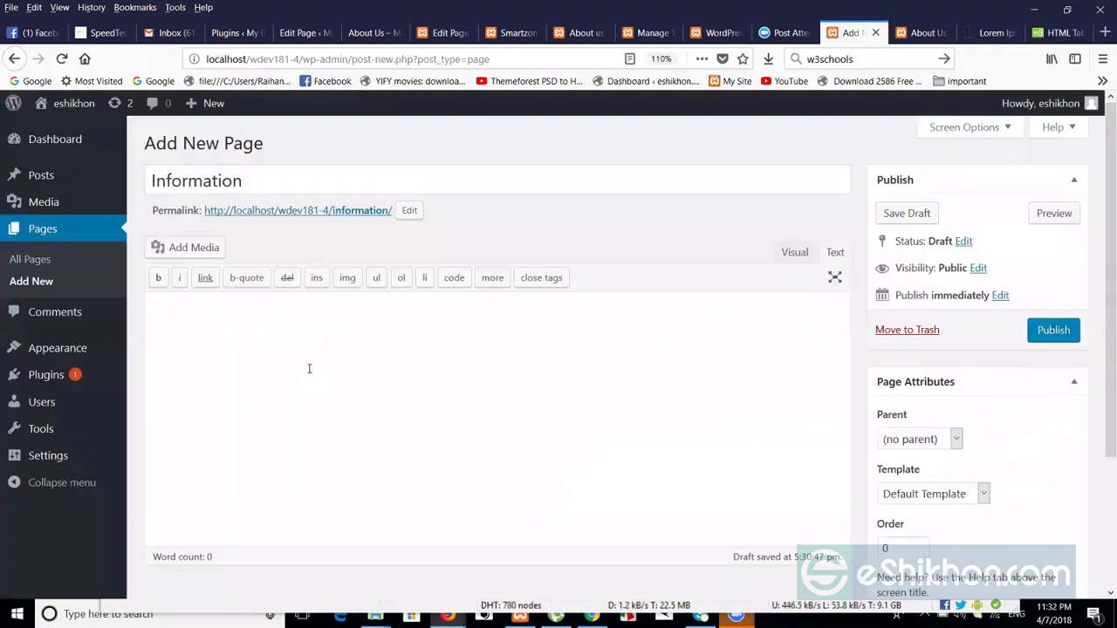
pyautogui.hotkey('ctrl', 'v')
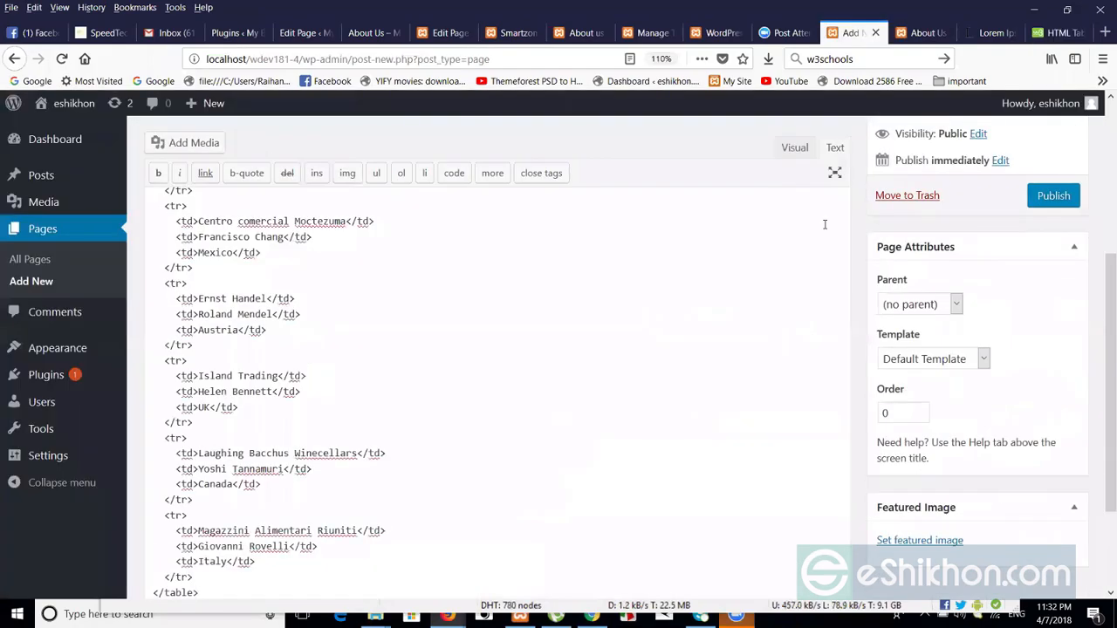